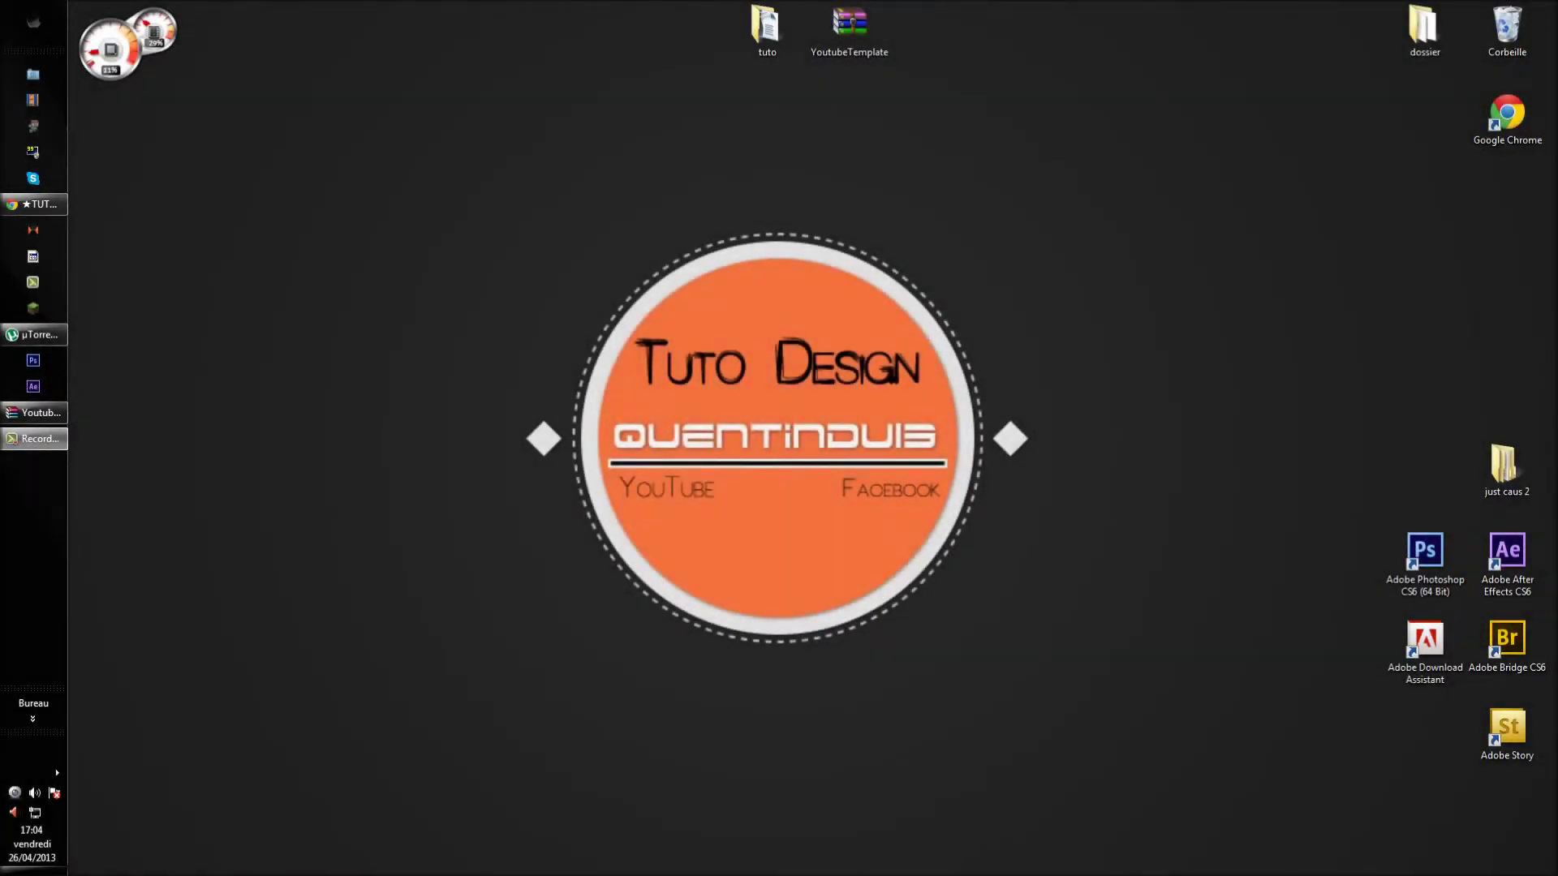
drag(419, 124, 470, 114)
drag(1015, 80, 677, 2)
click(676, 6)
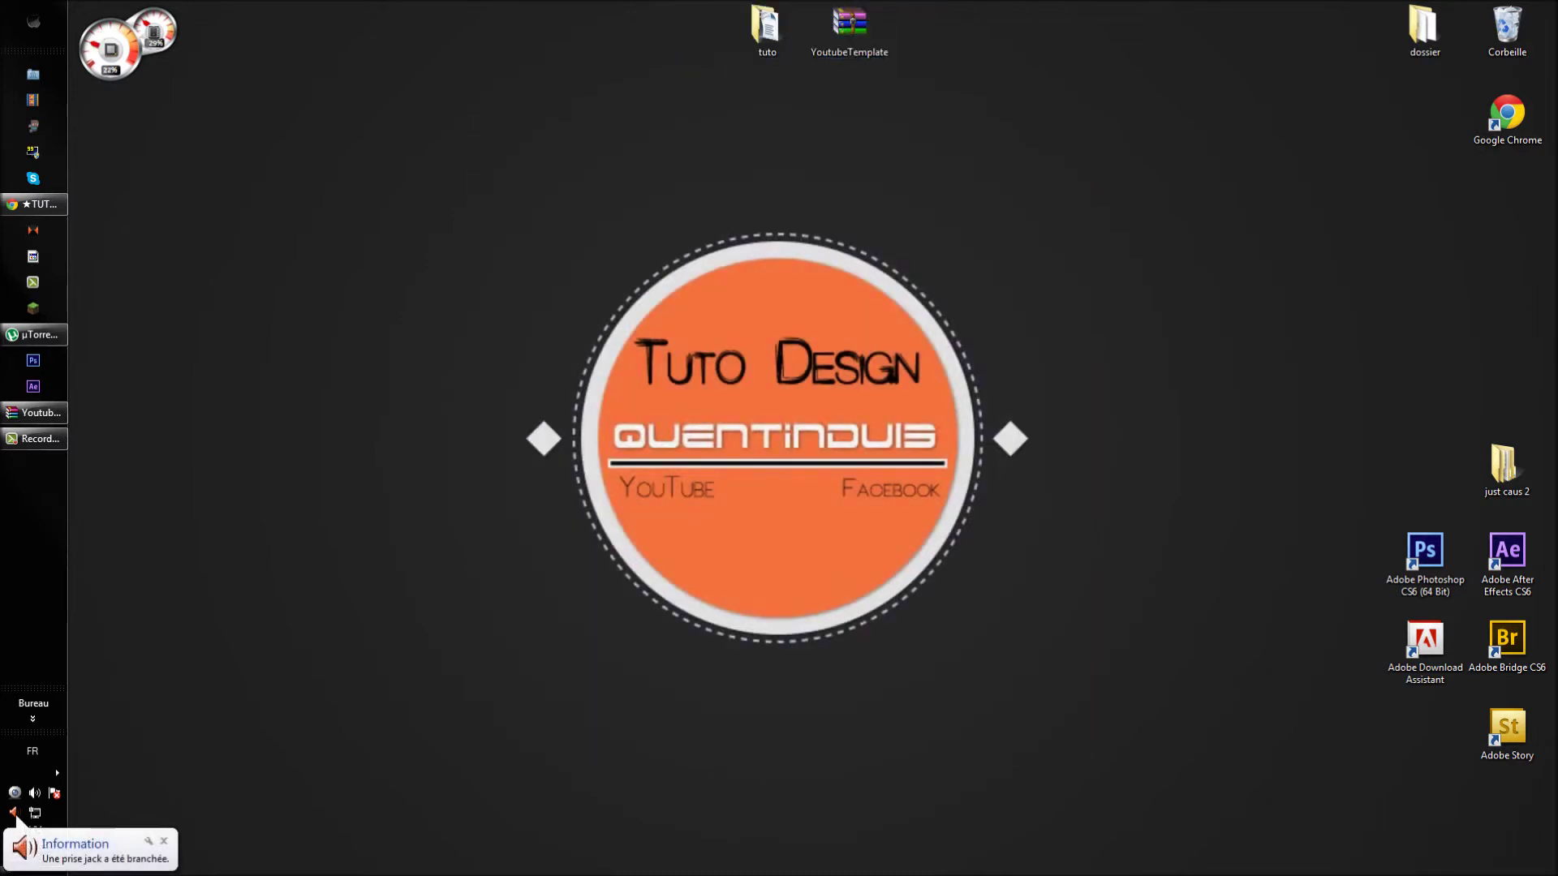
Open the tuto document from the tuto folder, highlight its MediaFire download link, and close the document.
double_click(767, 28)
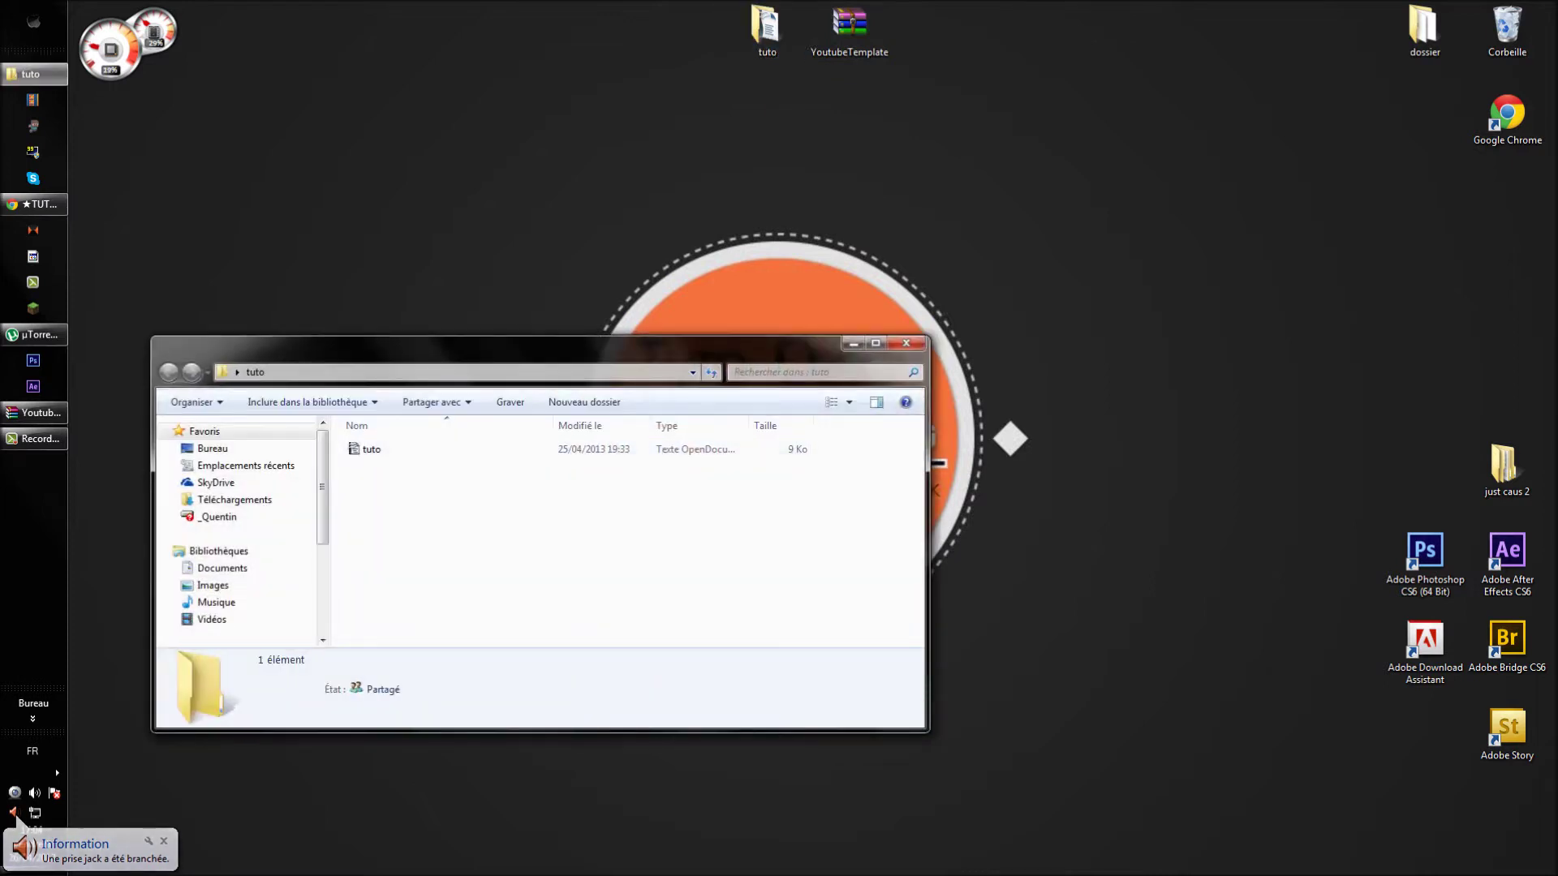
drag(540, 349, 733, 337)
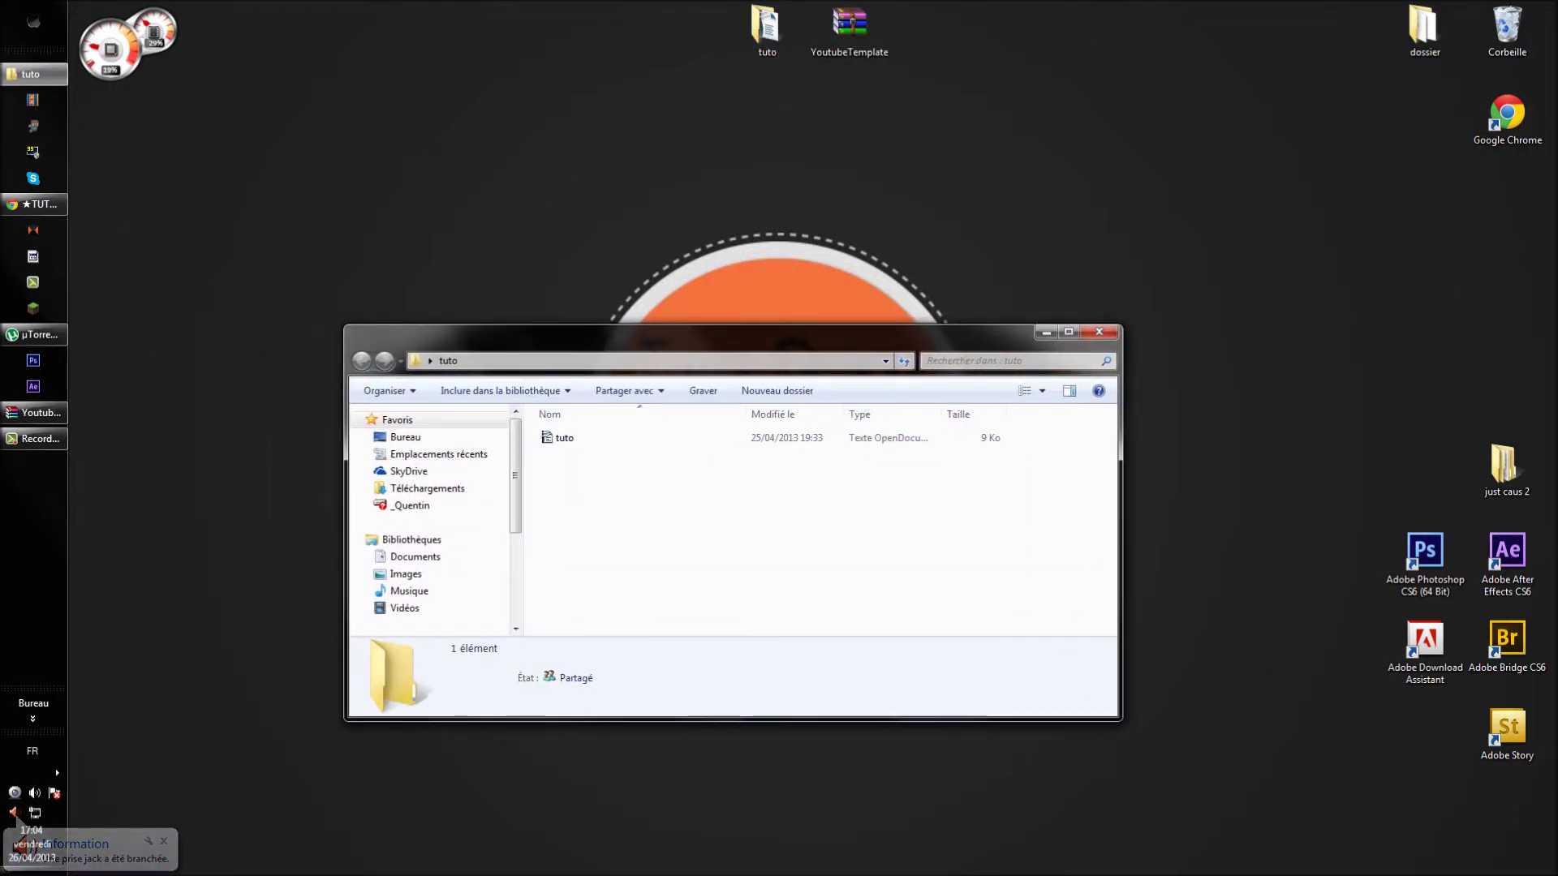
click(849, 30)
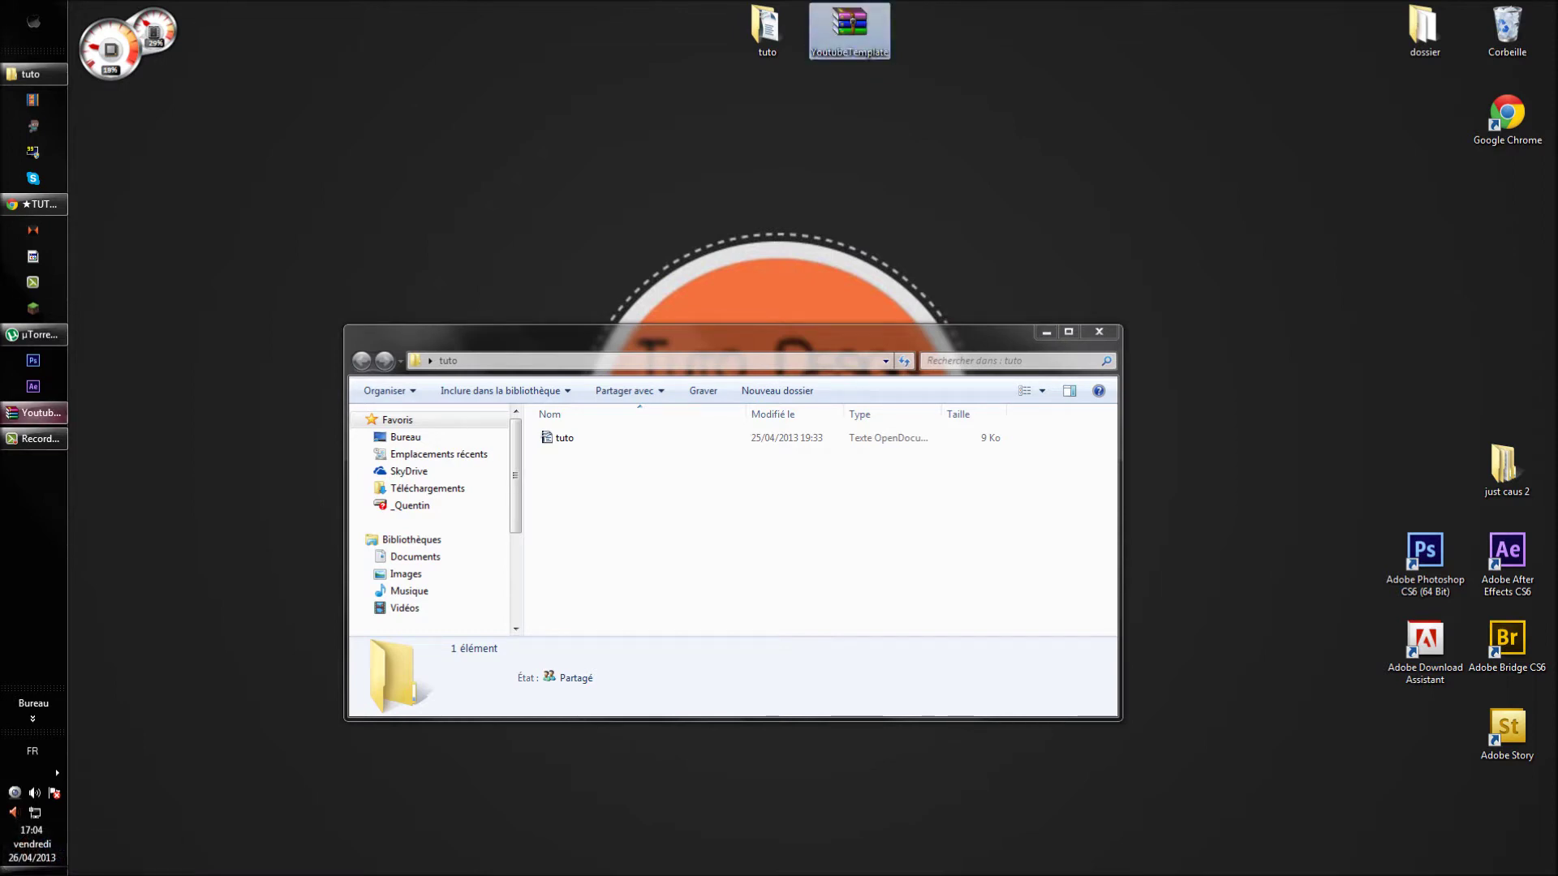
click(564, 437)
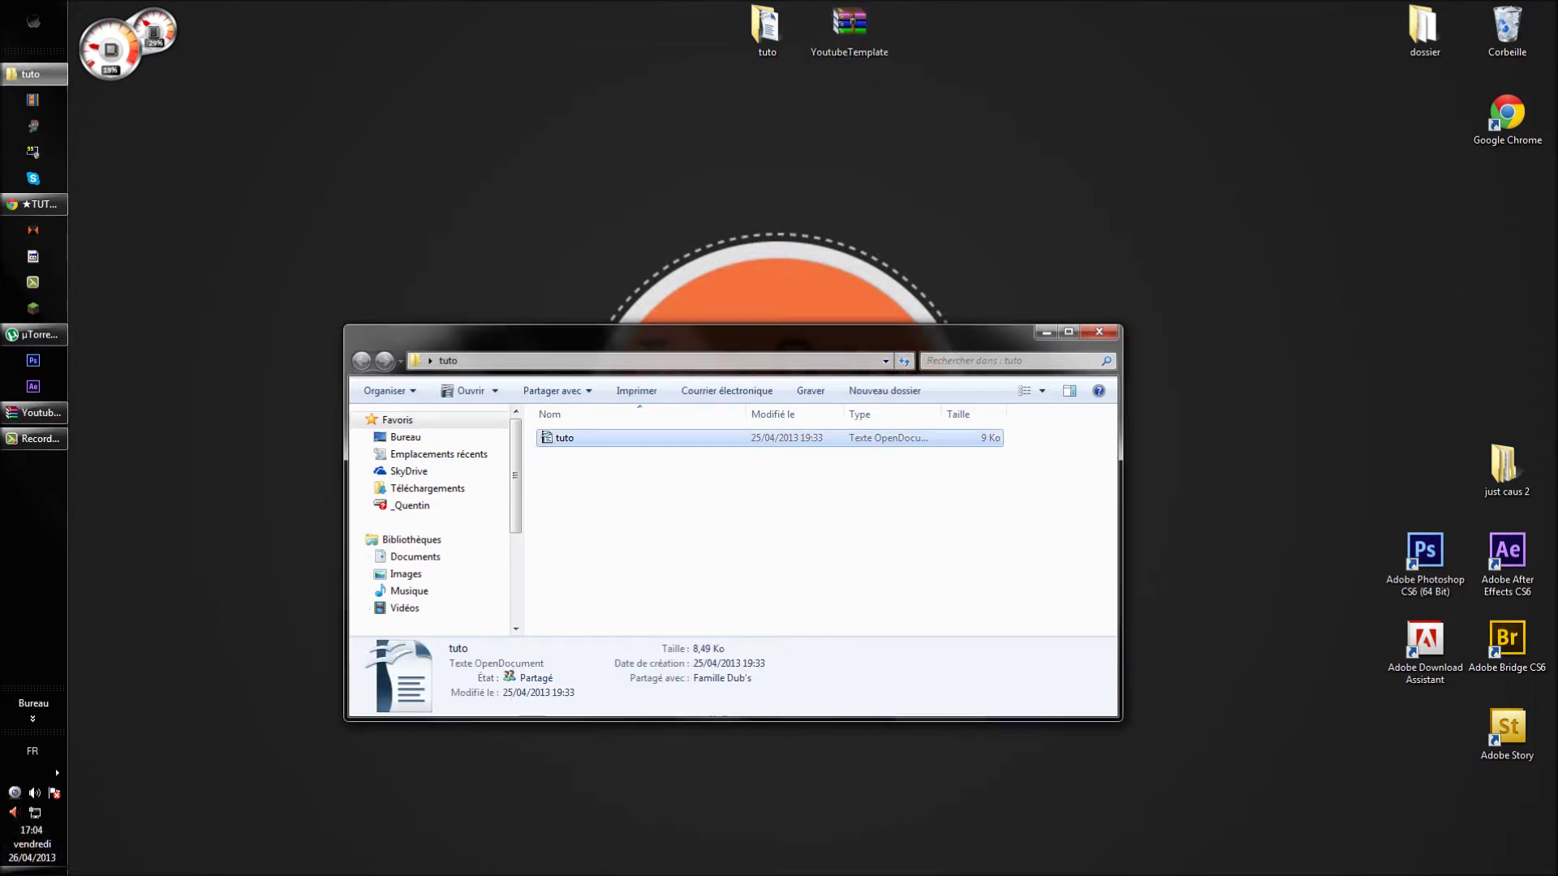
drag(974, 332, 1059, 225)
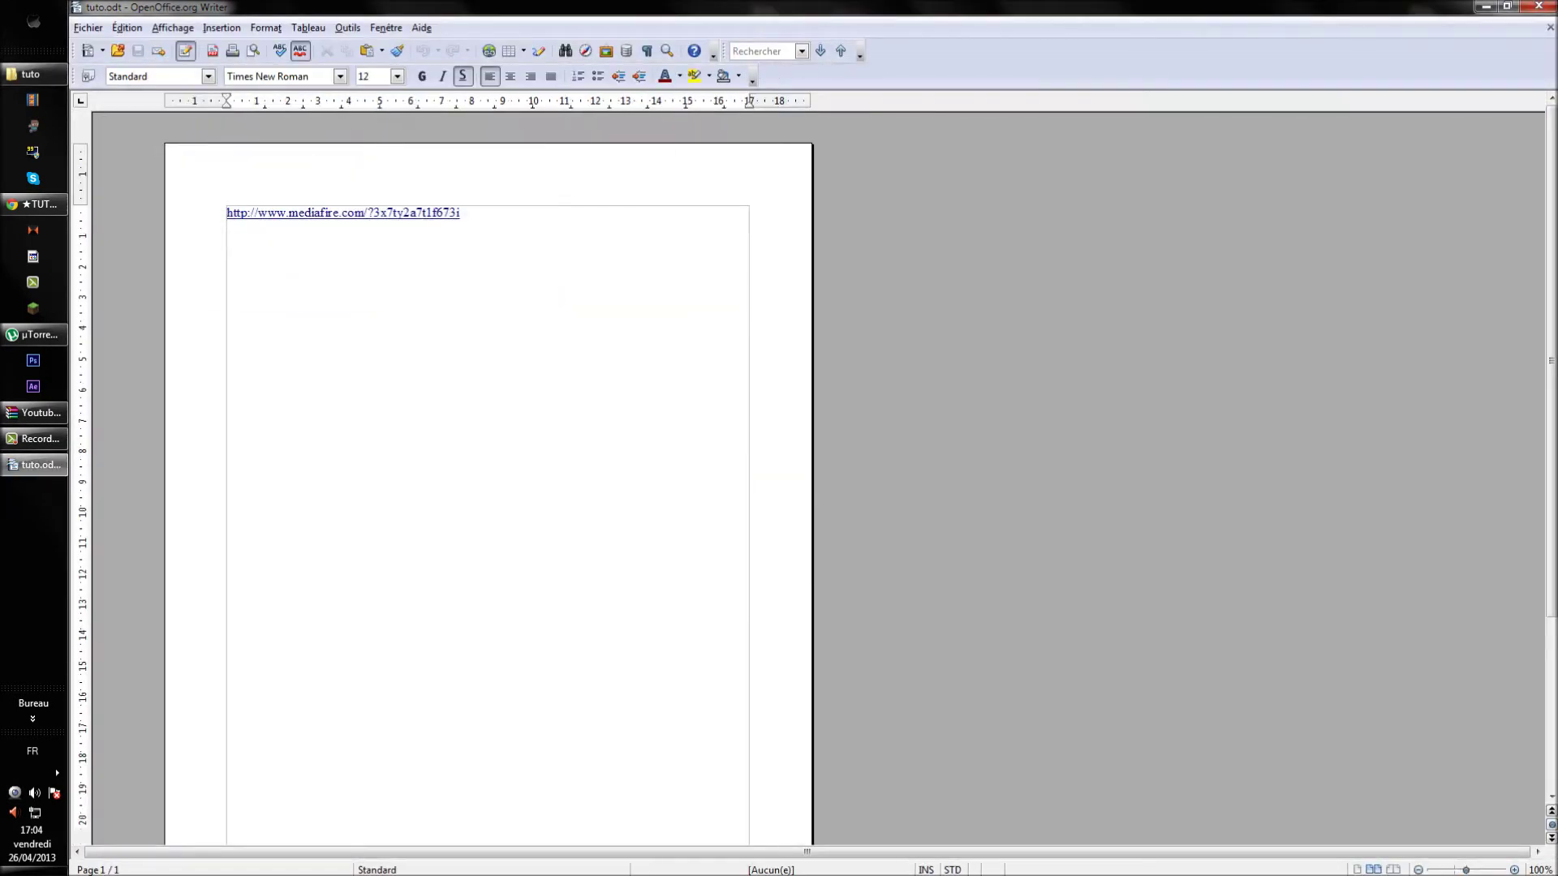
drag(462, 212, 228, 212)
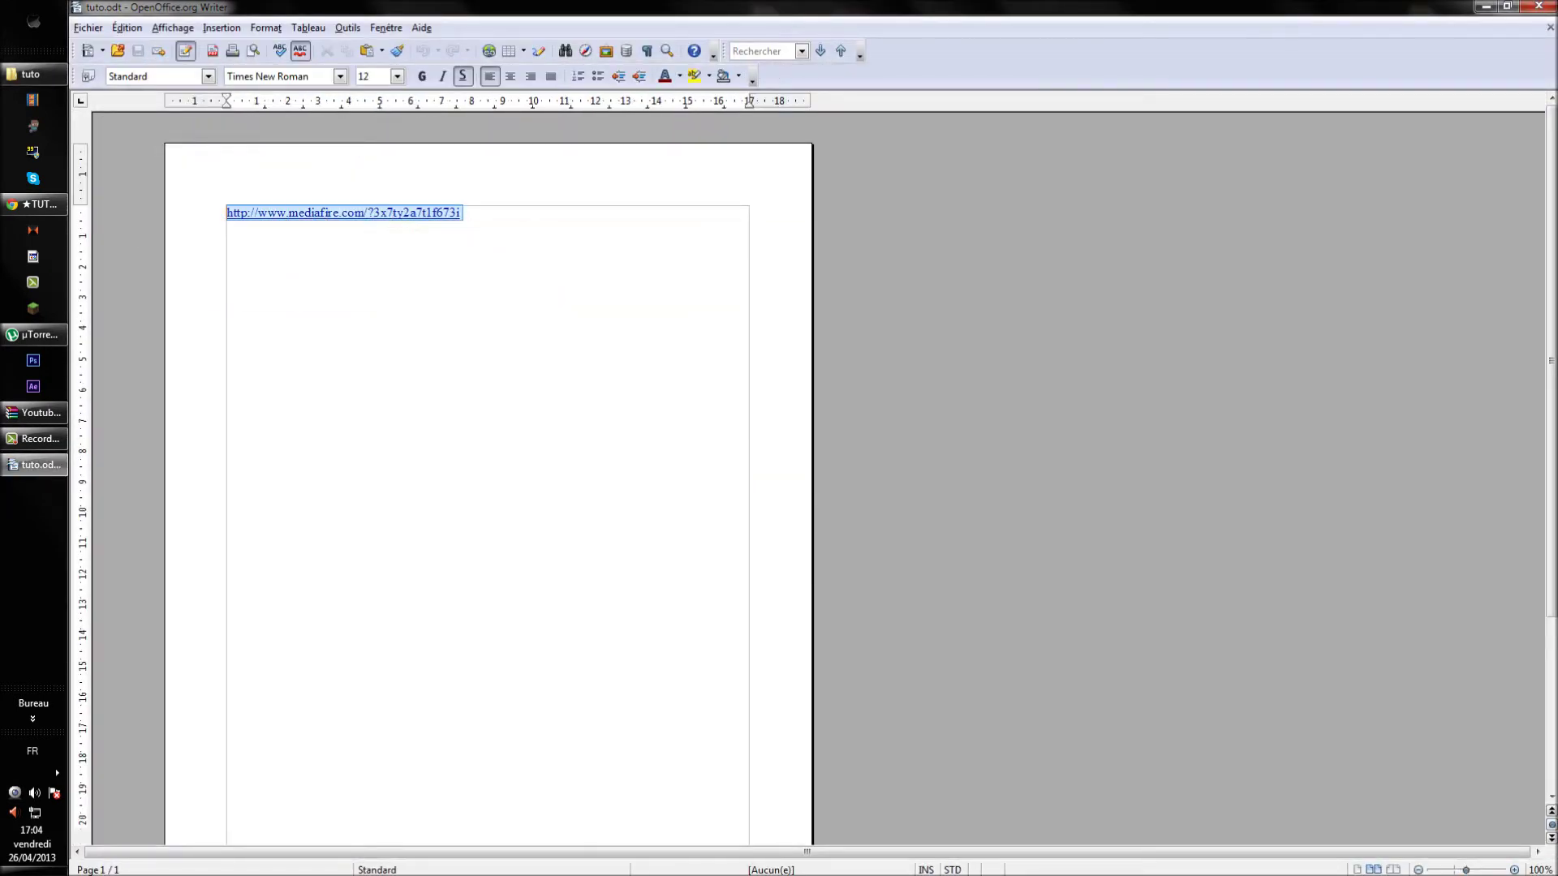
click(1538, 7)
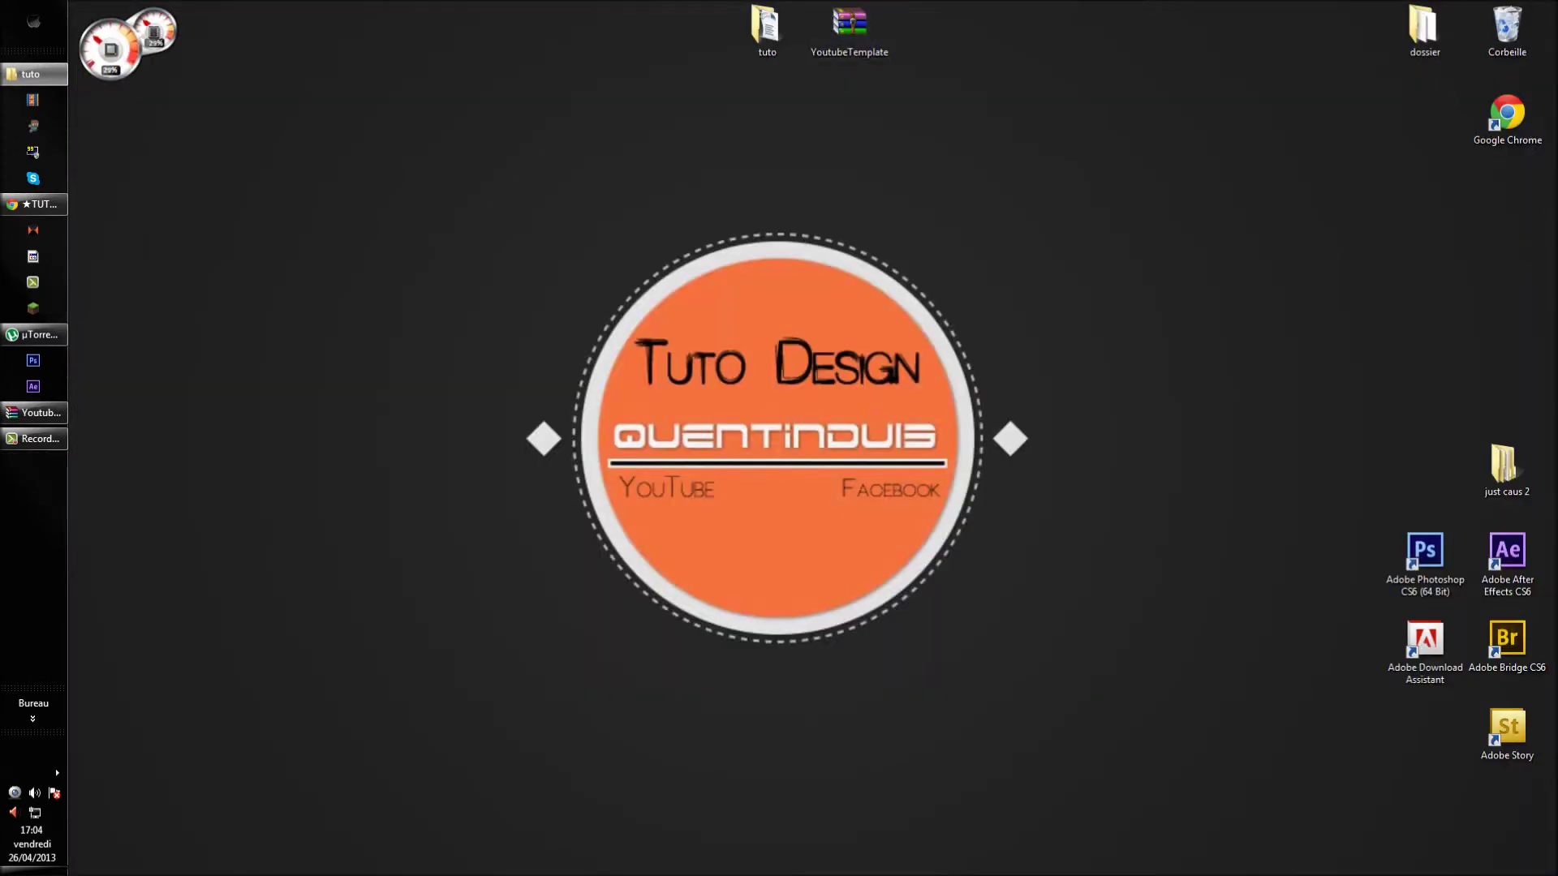
Open the YoutubeTemplate archive and extract YouTube Partner Template.psd to the desktop.
drag(939, 98, 845, 27)
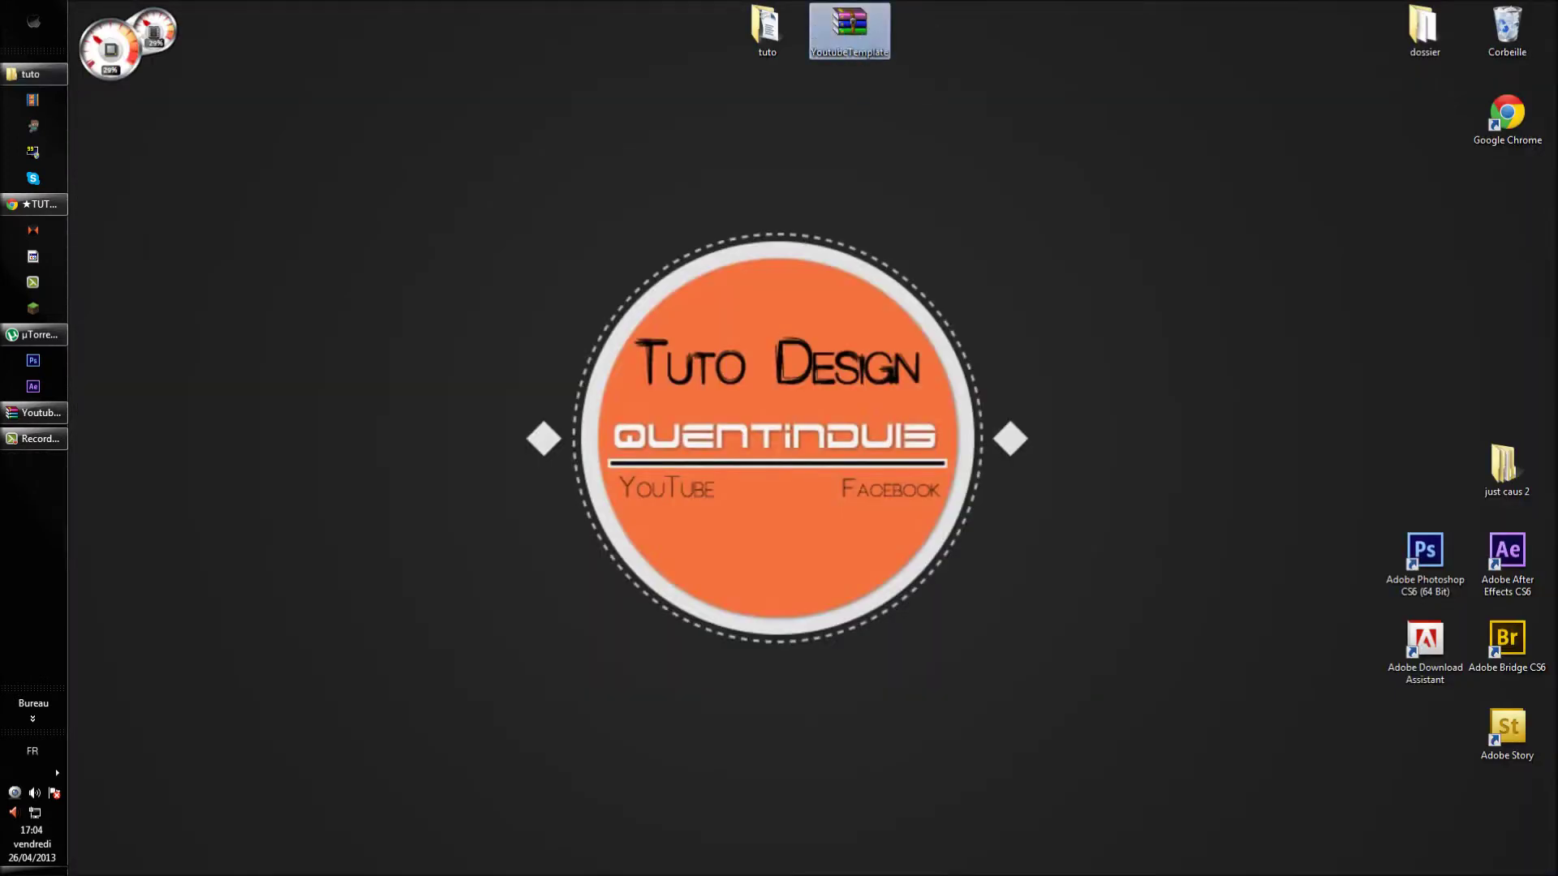
double_click(844, 27)
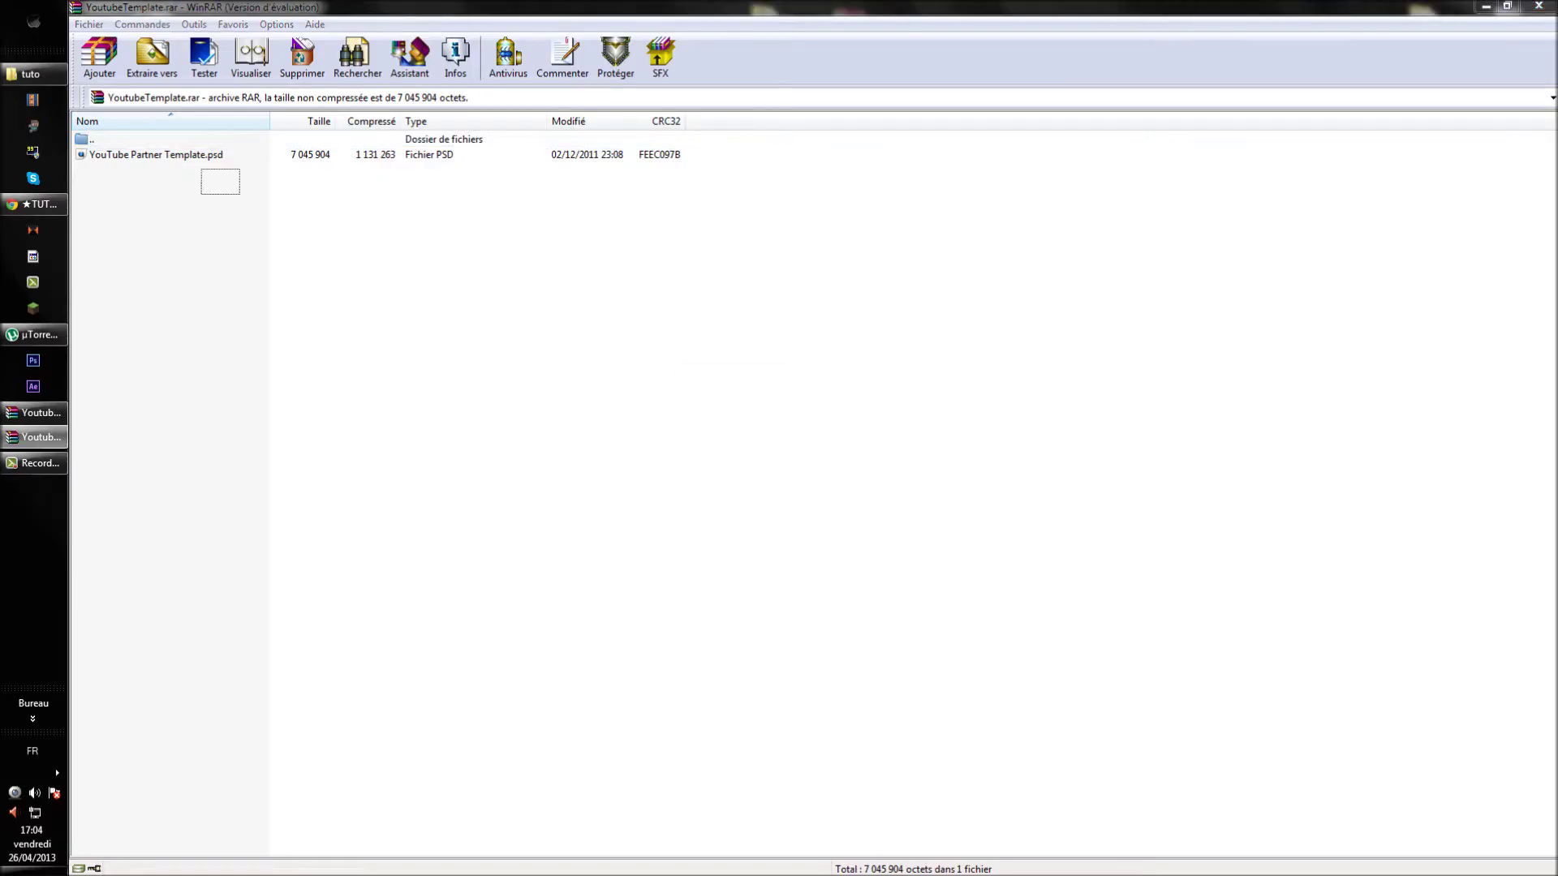
click(934, 373)
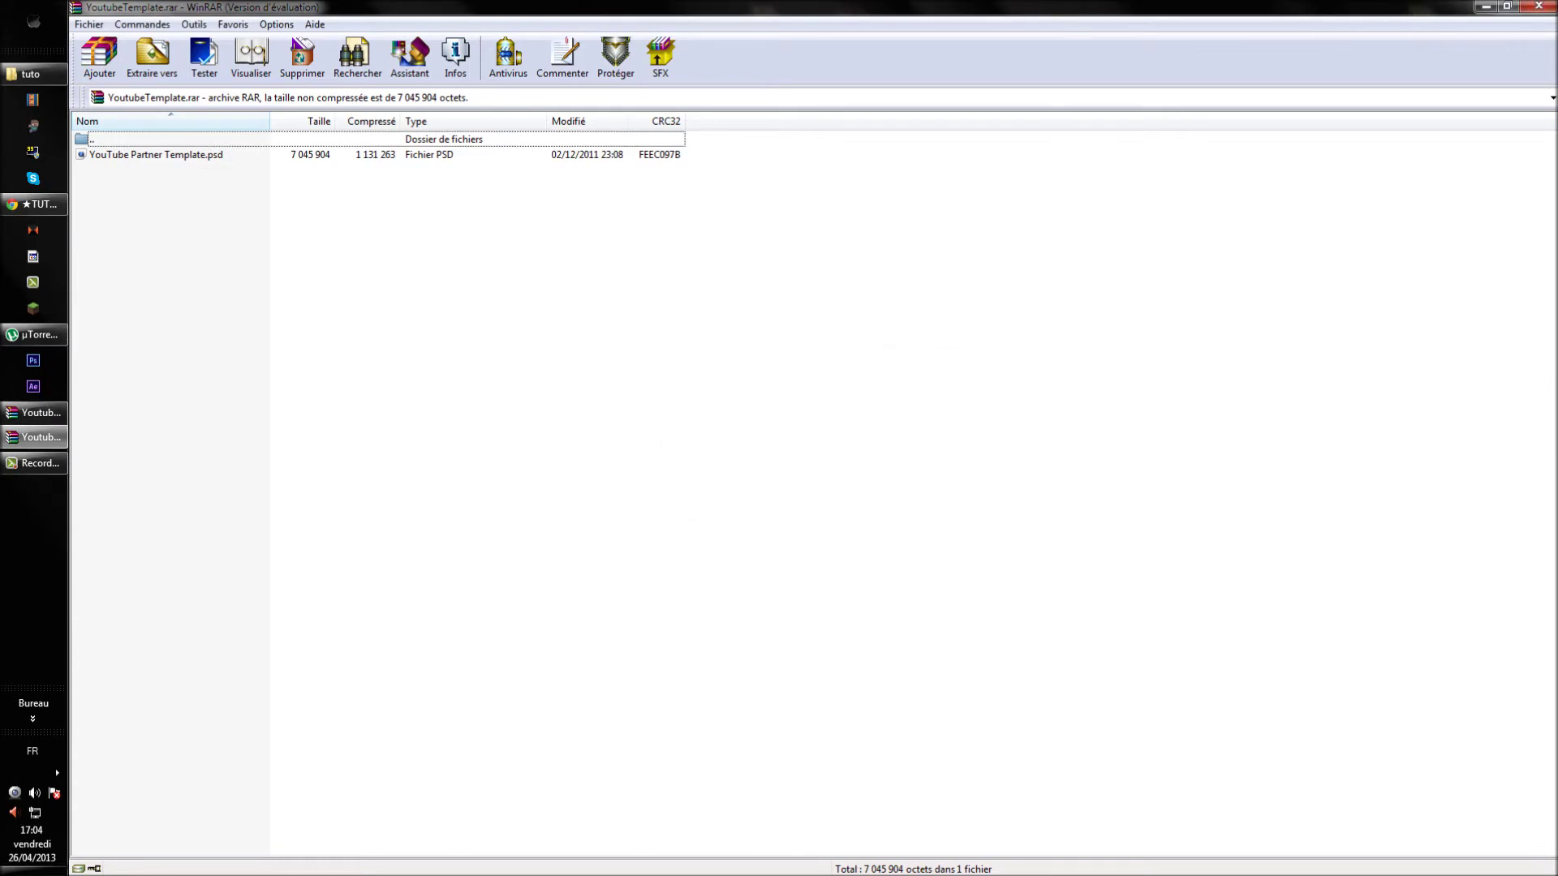
drag(296, 175, 192, 185)
click(180, 155)
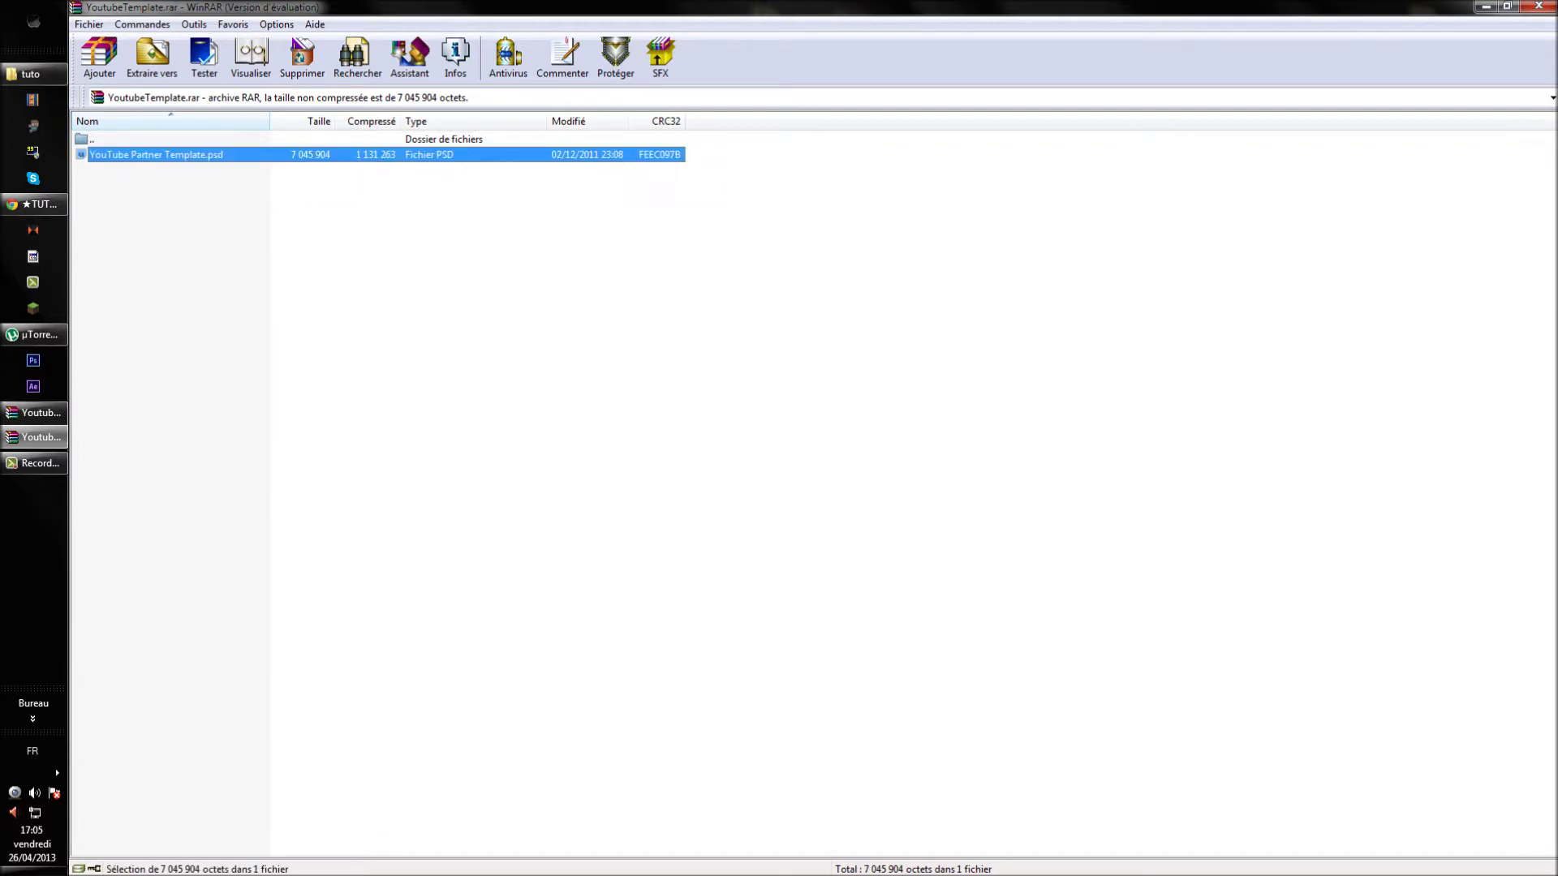
key(super+d)
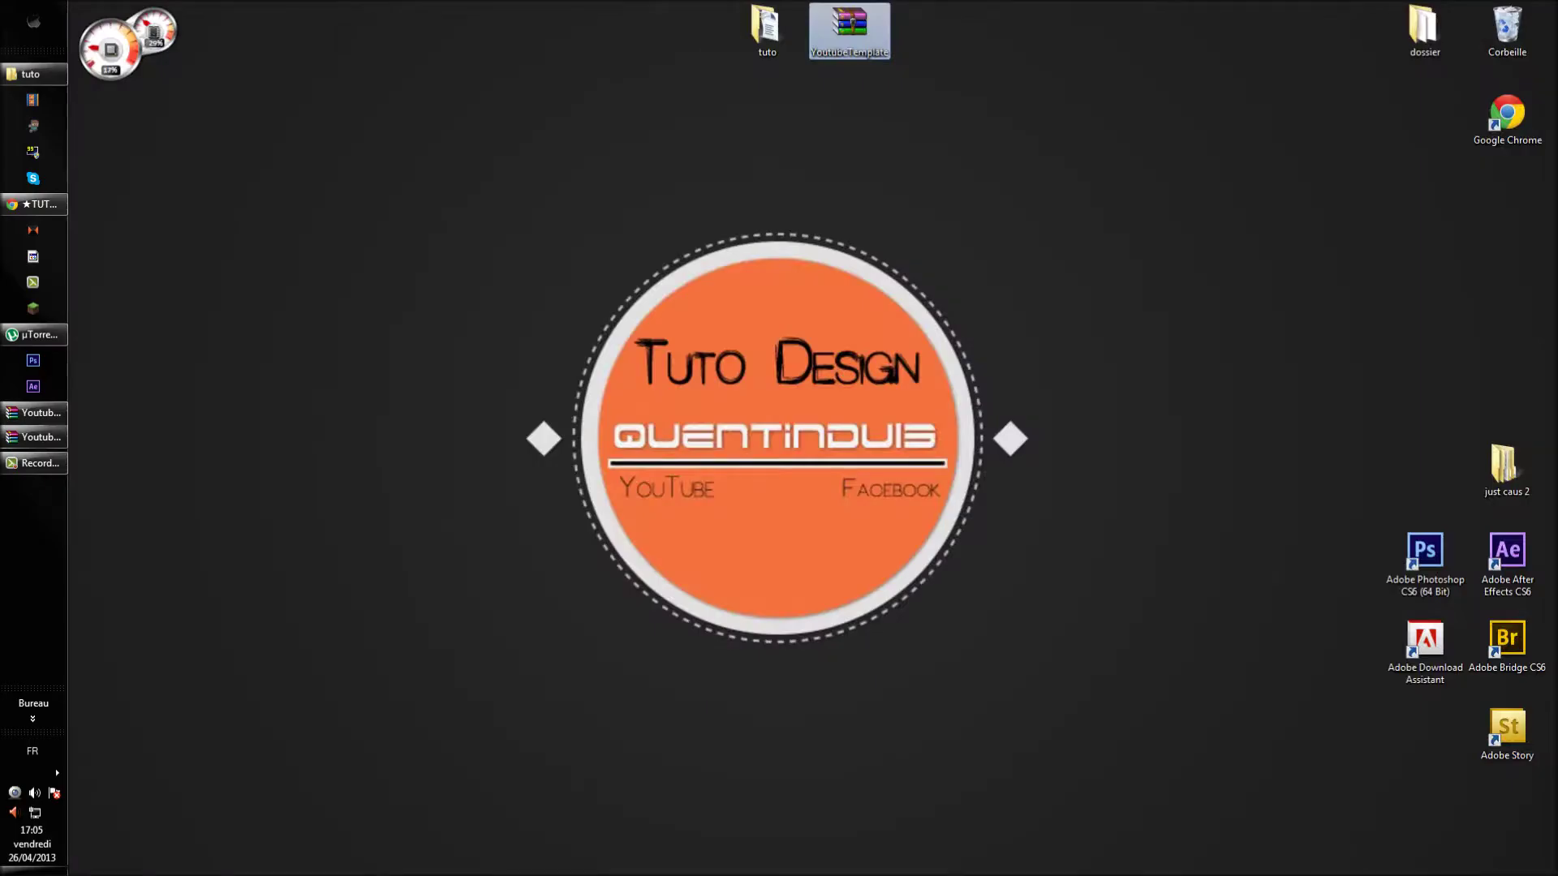
drag(180, 155, 439, 301)
mouse_move(592, 392)
mouse_down()
mouse_move(326, 245)
mouse_move(593, 392)
mouse_up()
double_click(438, 298)
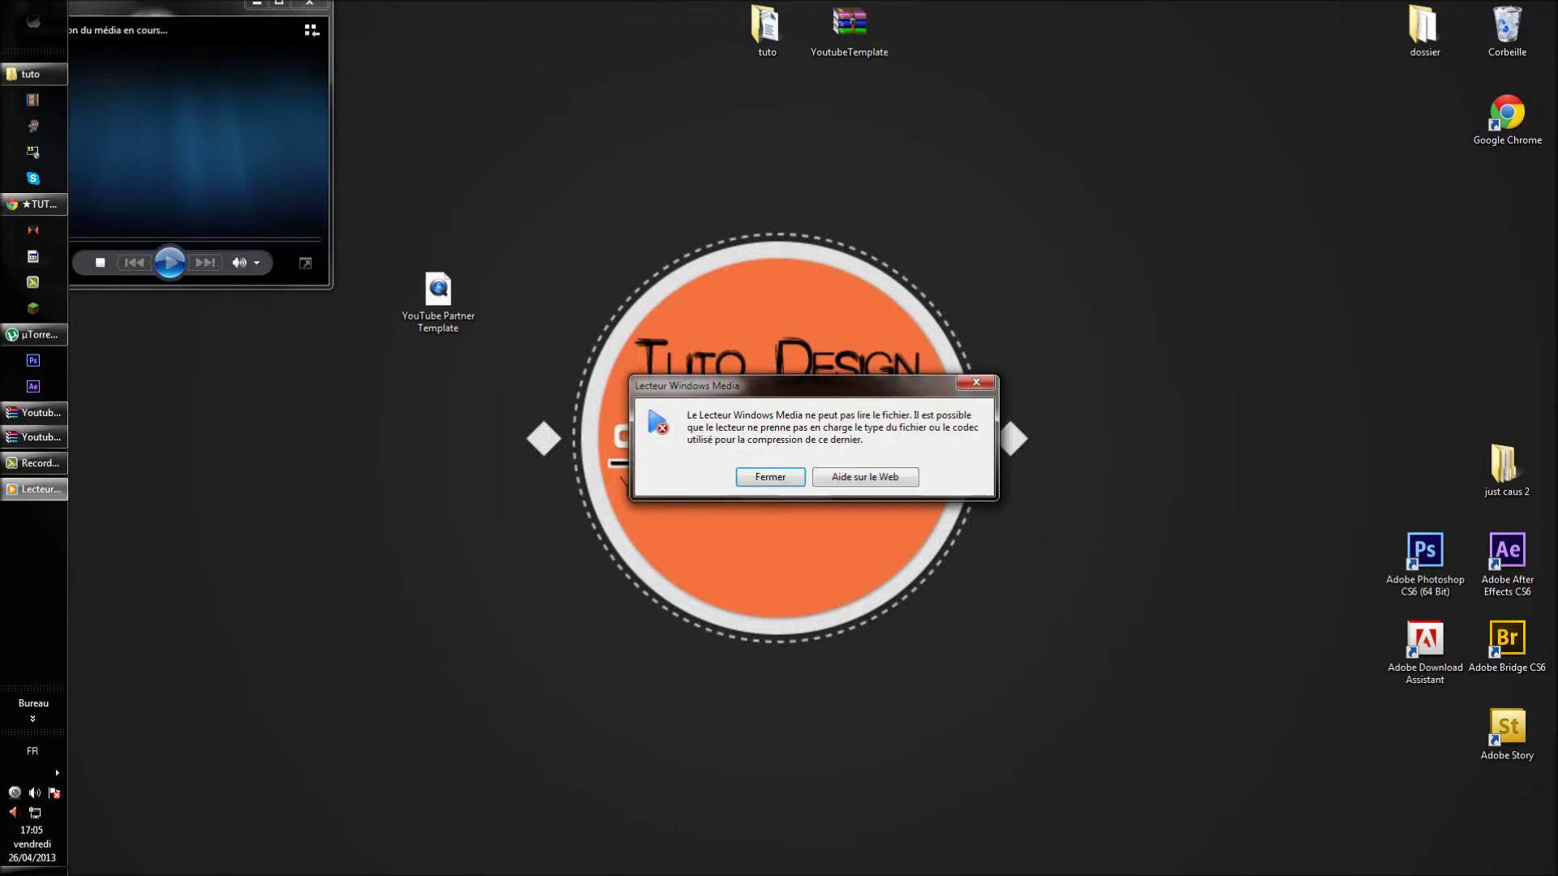
click(770, 477)
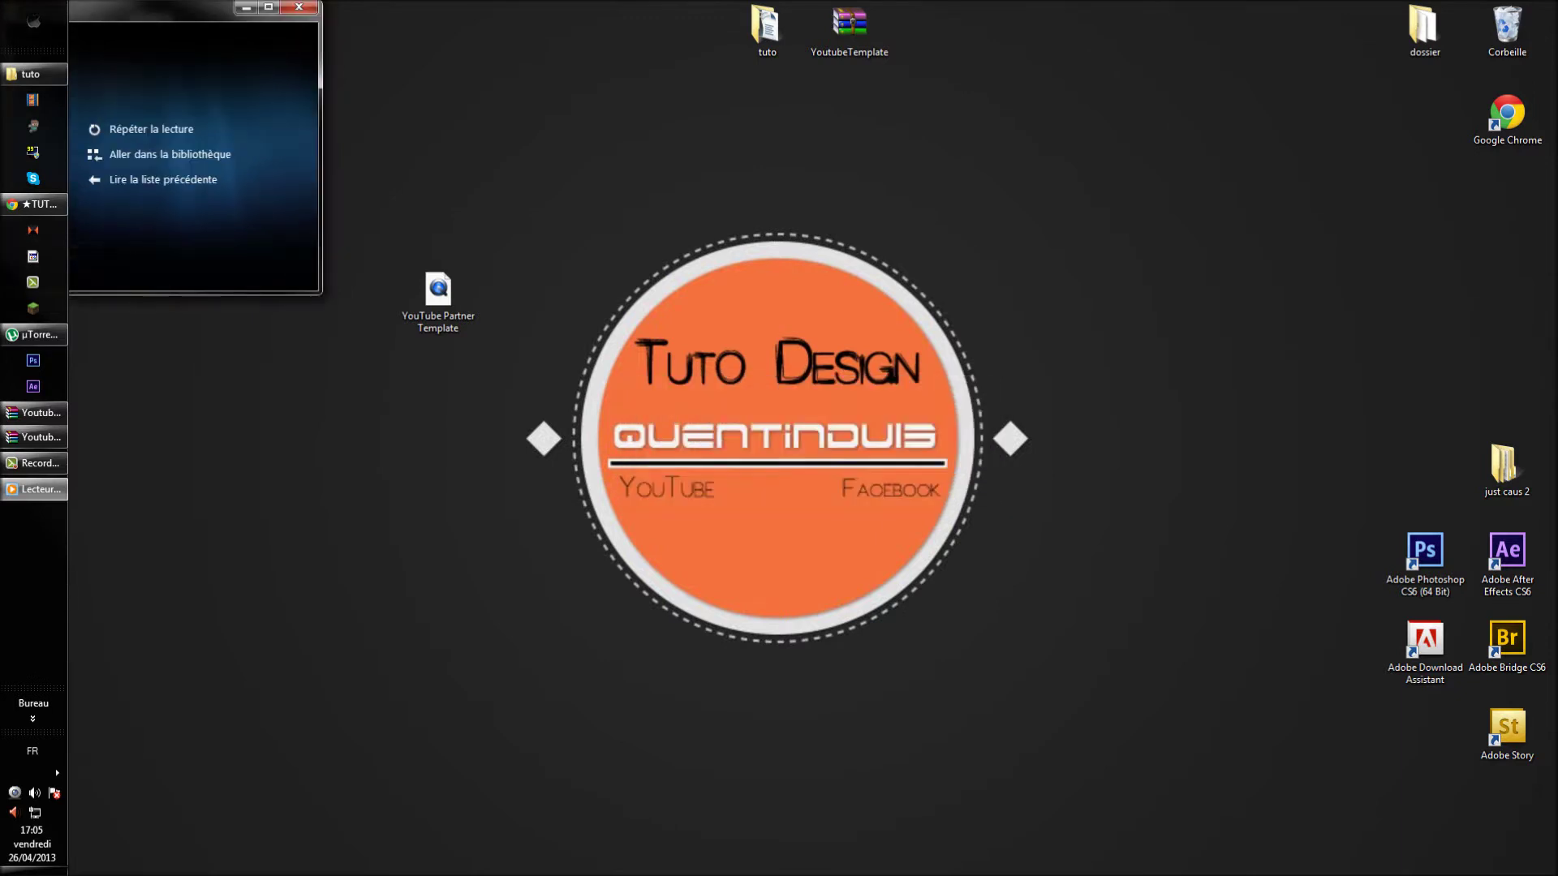
click(309, 3)
Open the extracted YouTube Partner Template with Adobe Photoshop CS6 and close one of the leftover WinRAR windows.
drag(623, 232, 402, 336)
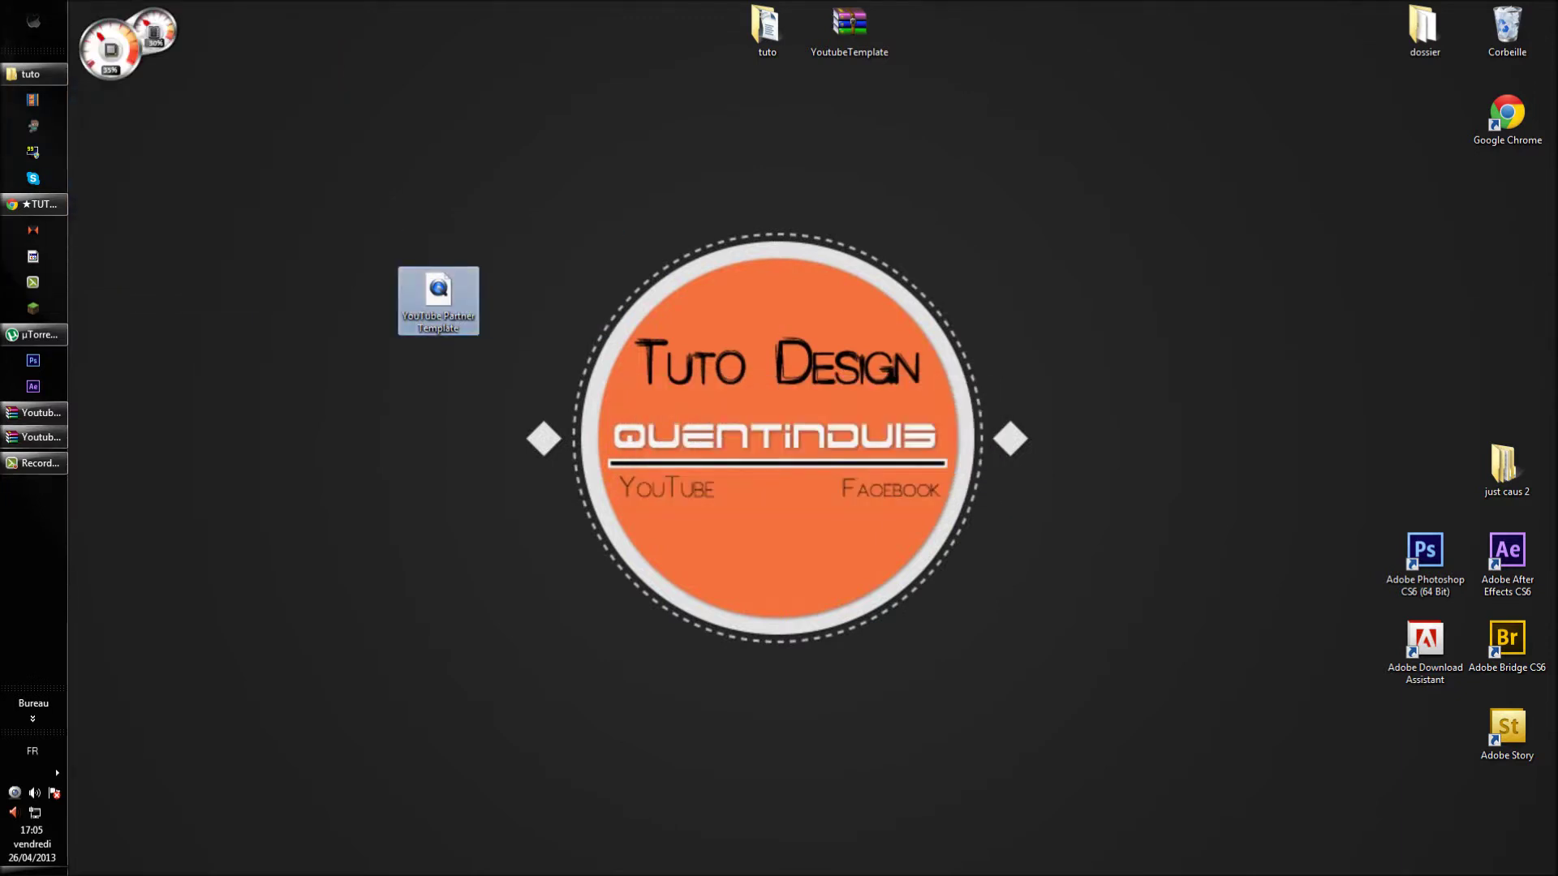
right_click(436, 306)
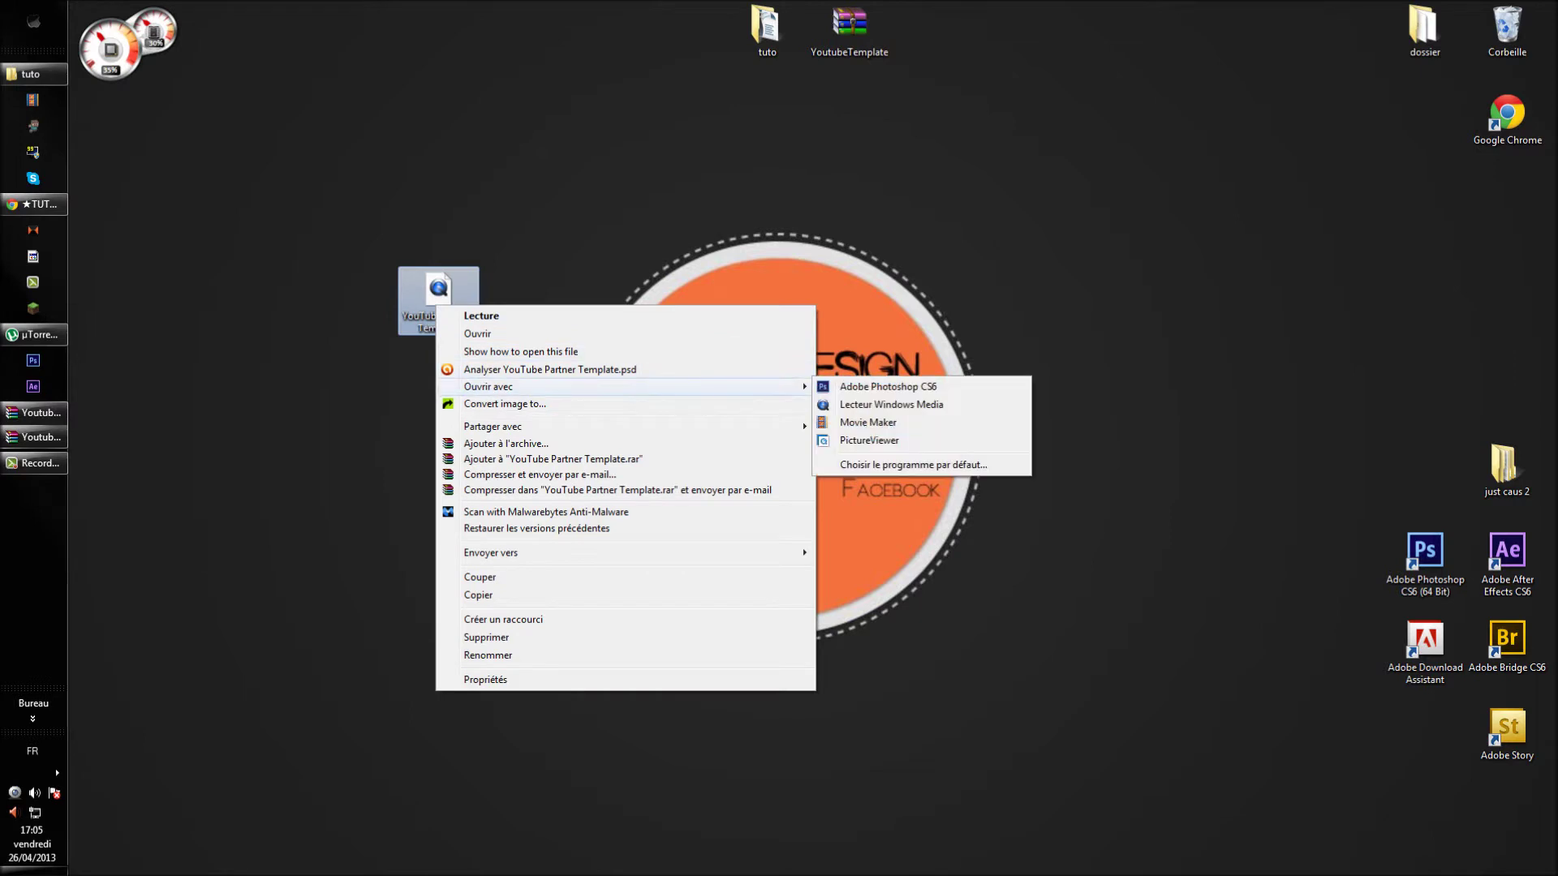
mouse_move(625, 386)
click(888, 386)
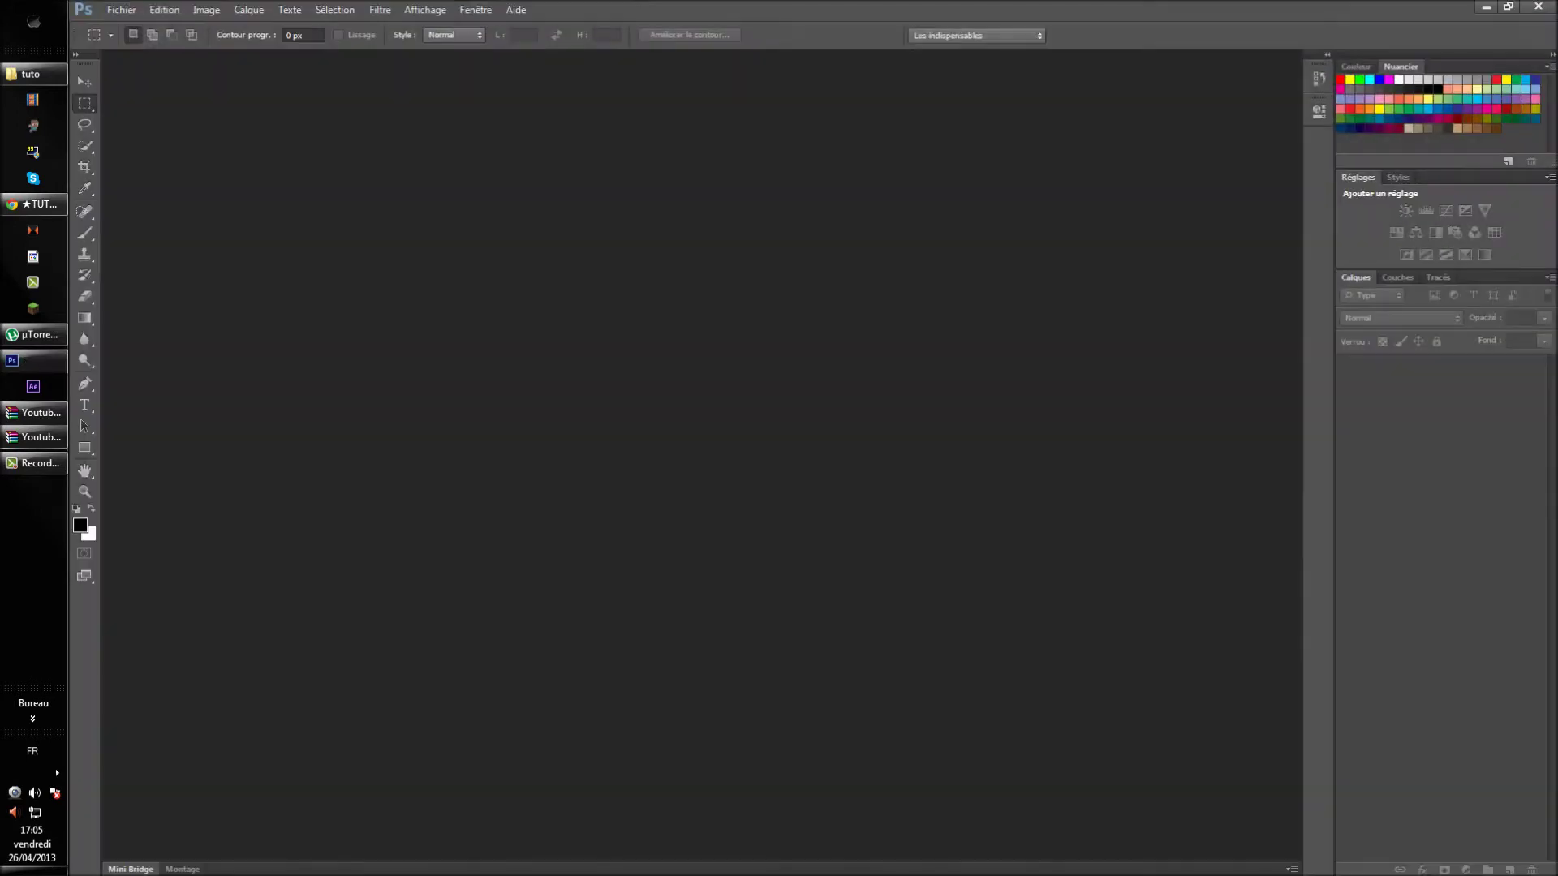
key(v)
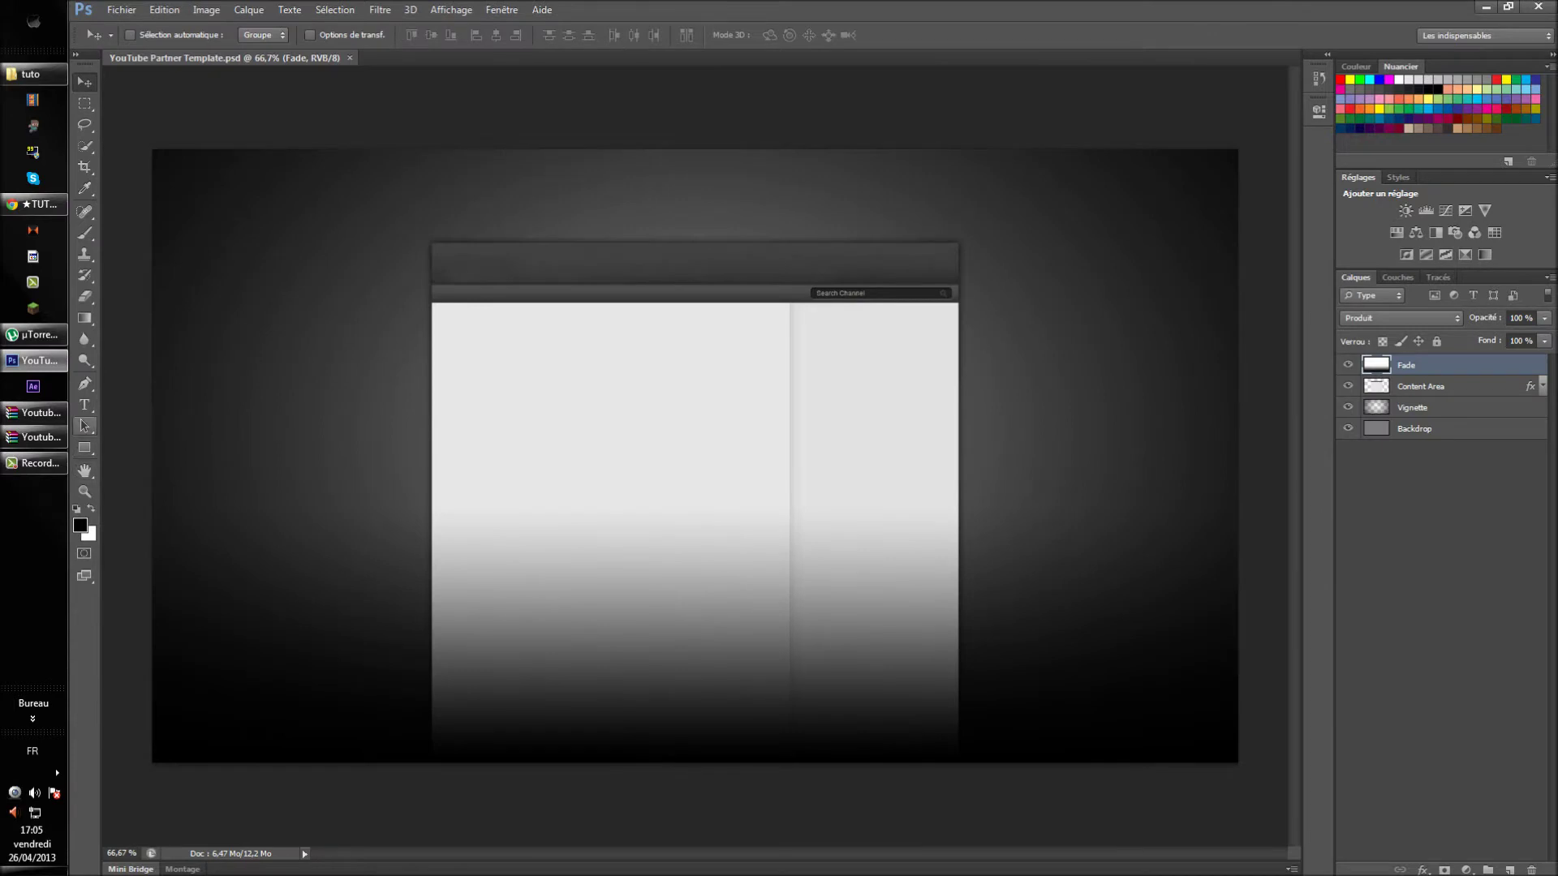
key(t)
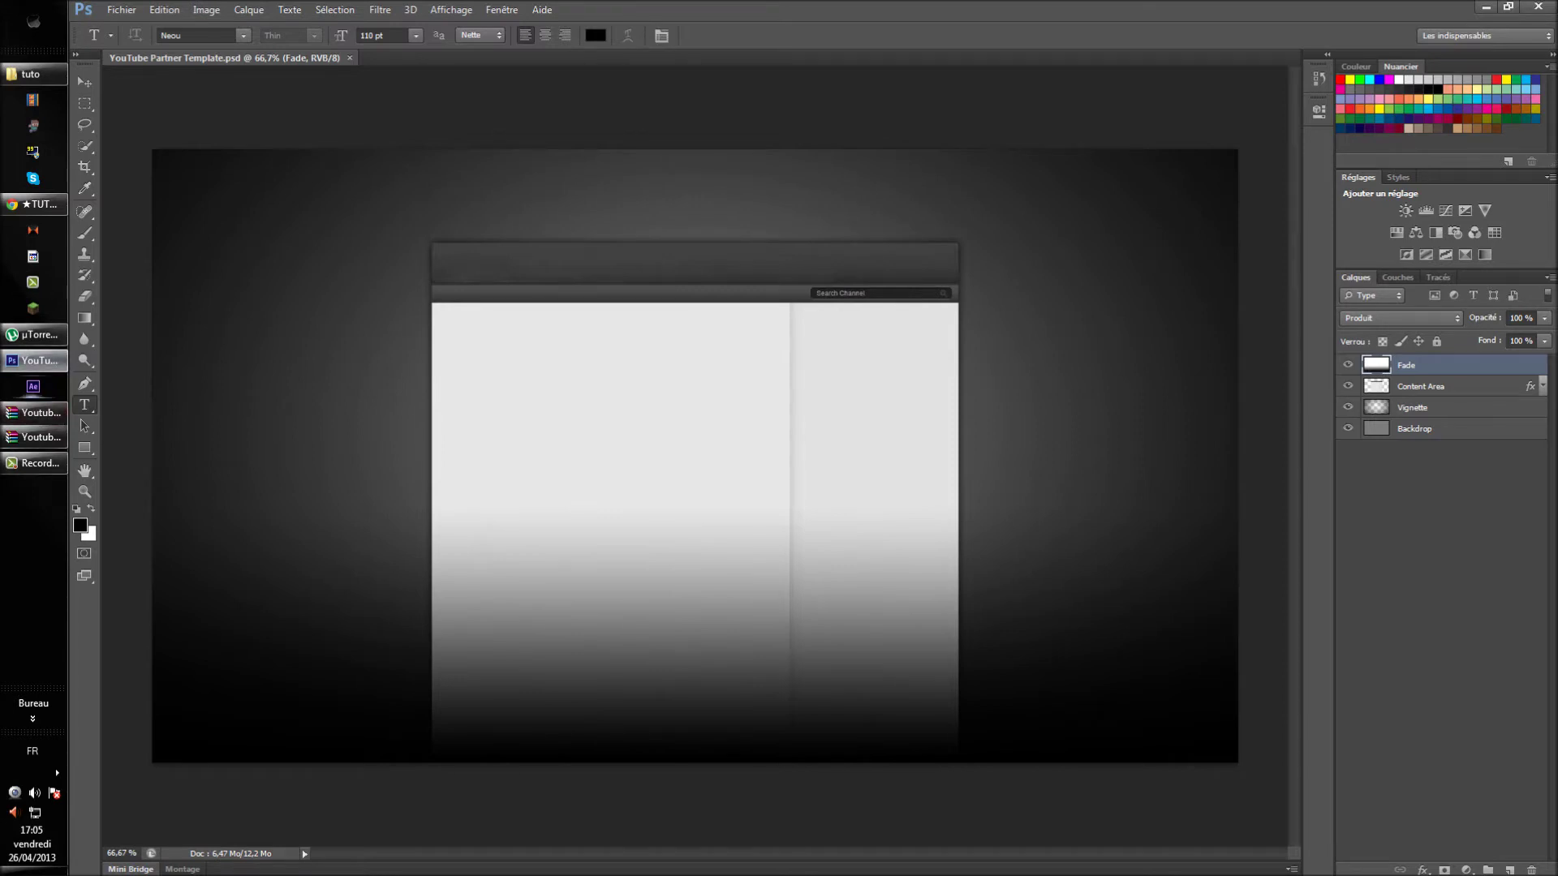
right_click(34, 412)
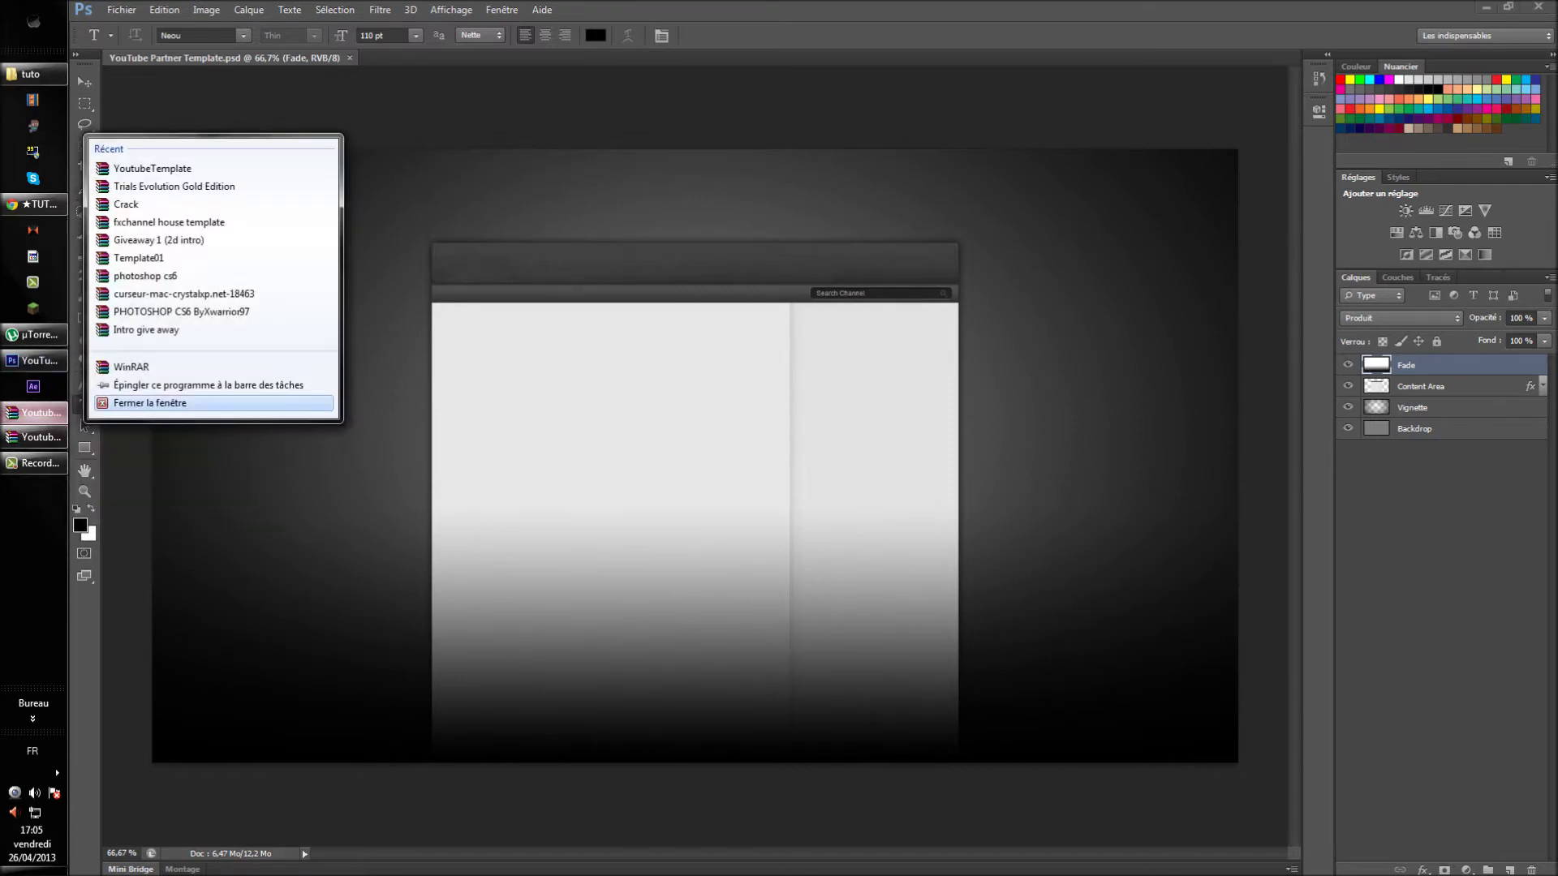
click(150, 403)
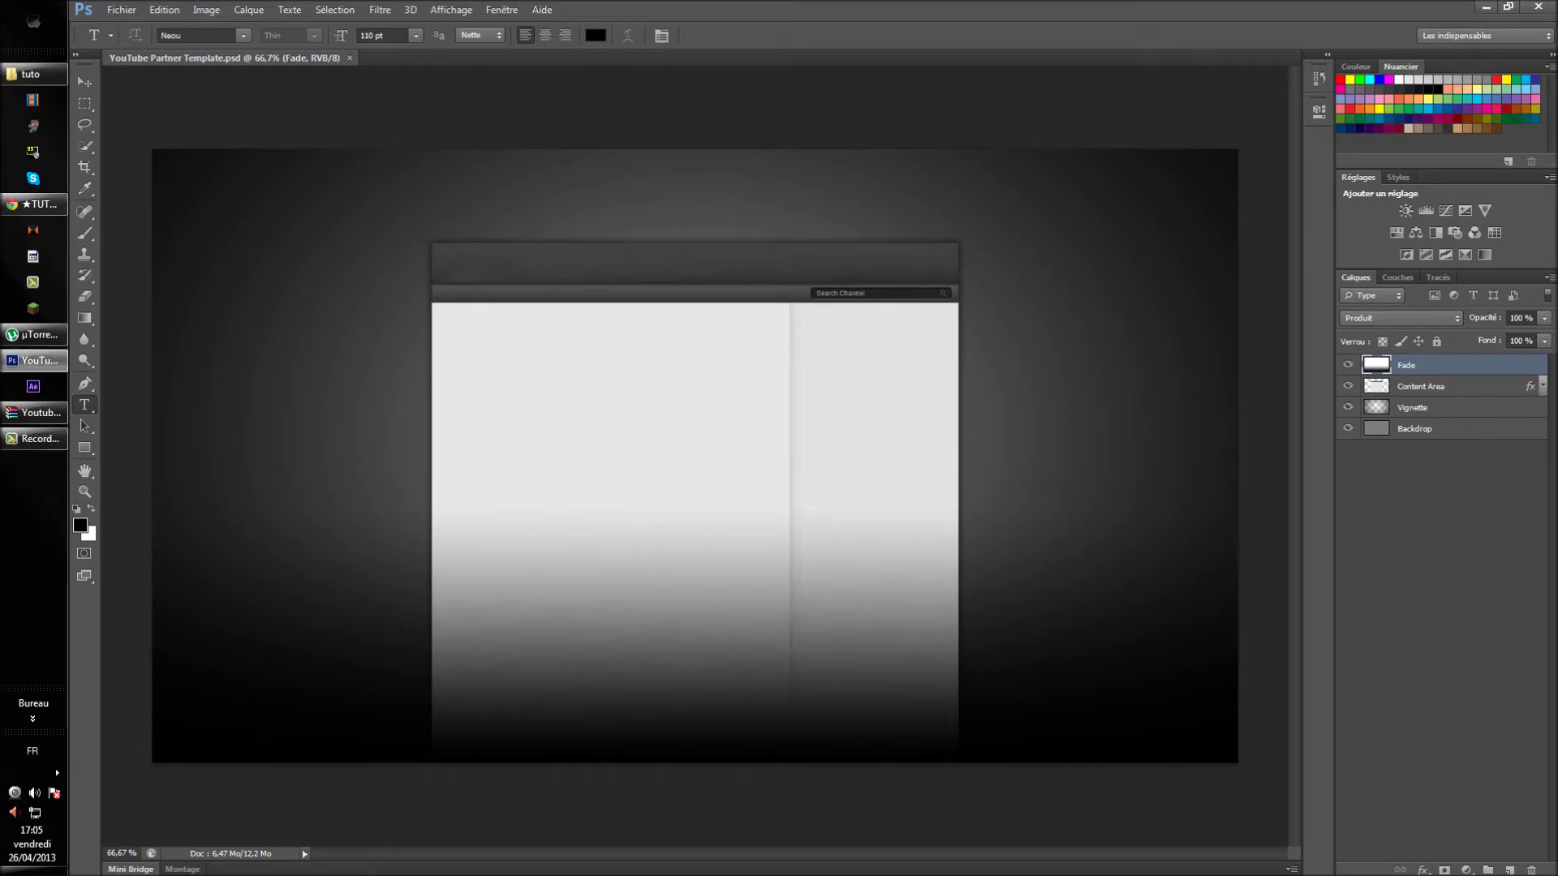
Add the title text "Tuto Design" in 110 pt Neou and centre it above the template's header bar.
click(489, 199)
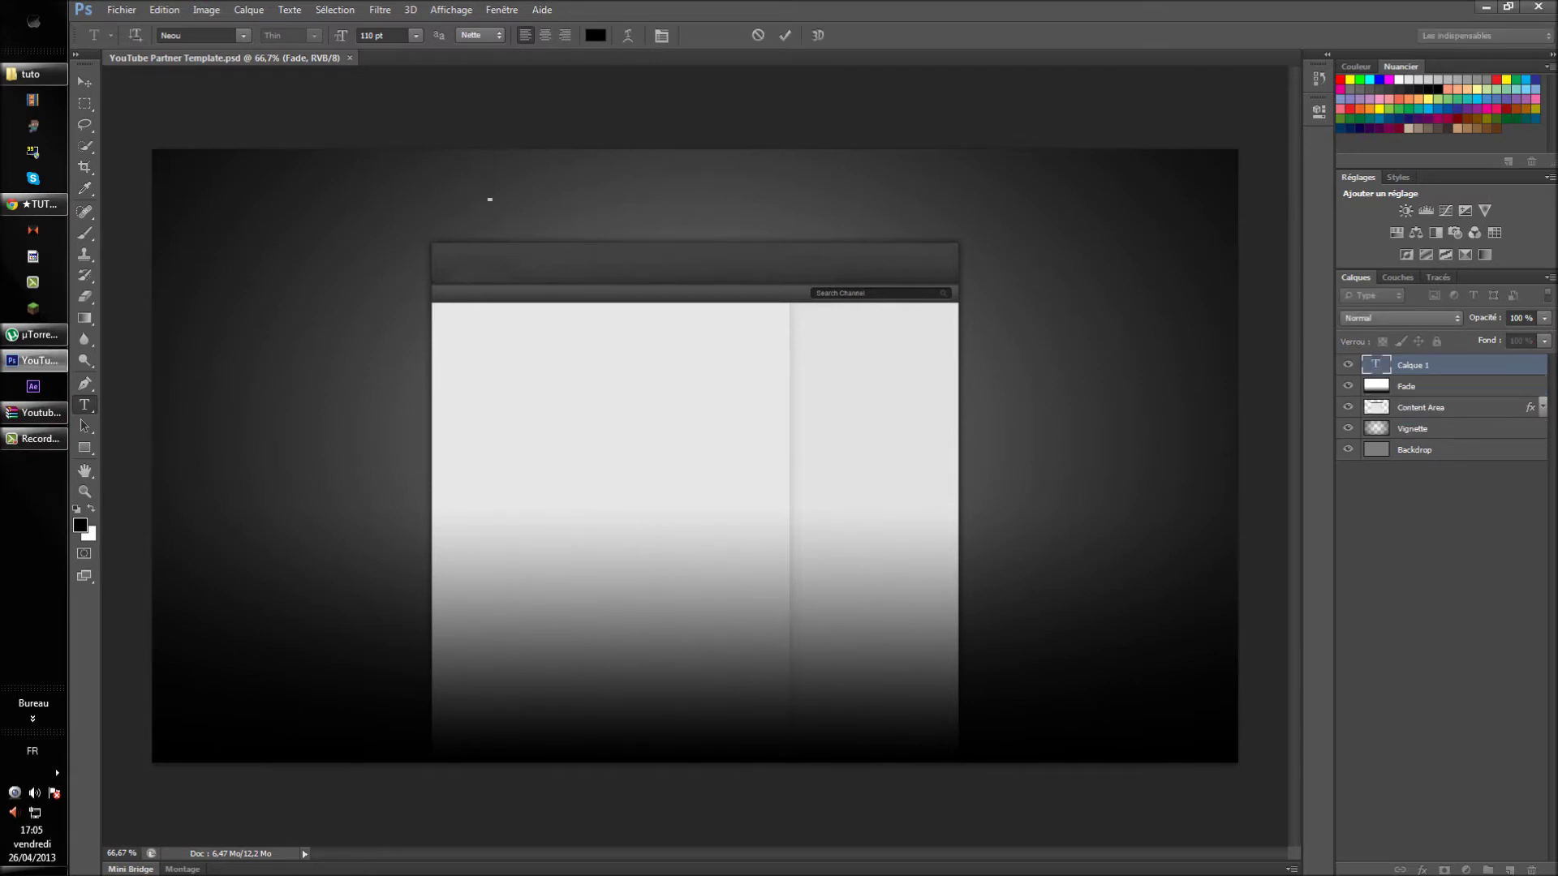
text(TUTO DESIGN)
drag(682, 223, 697, 190)
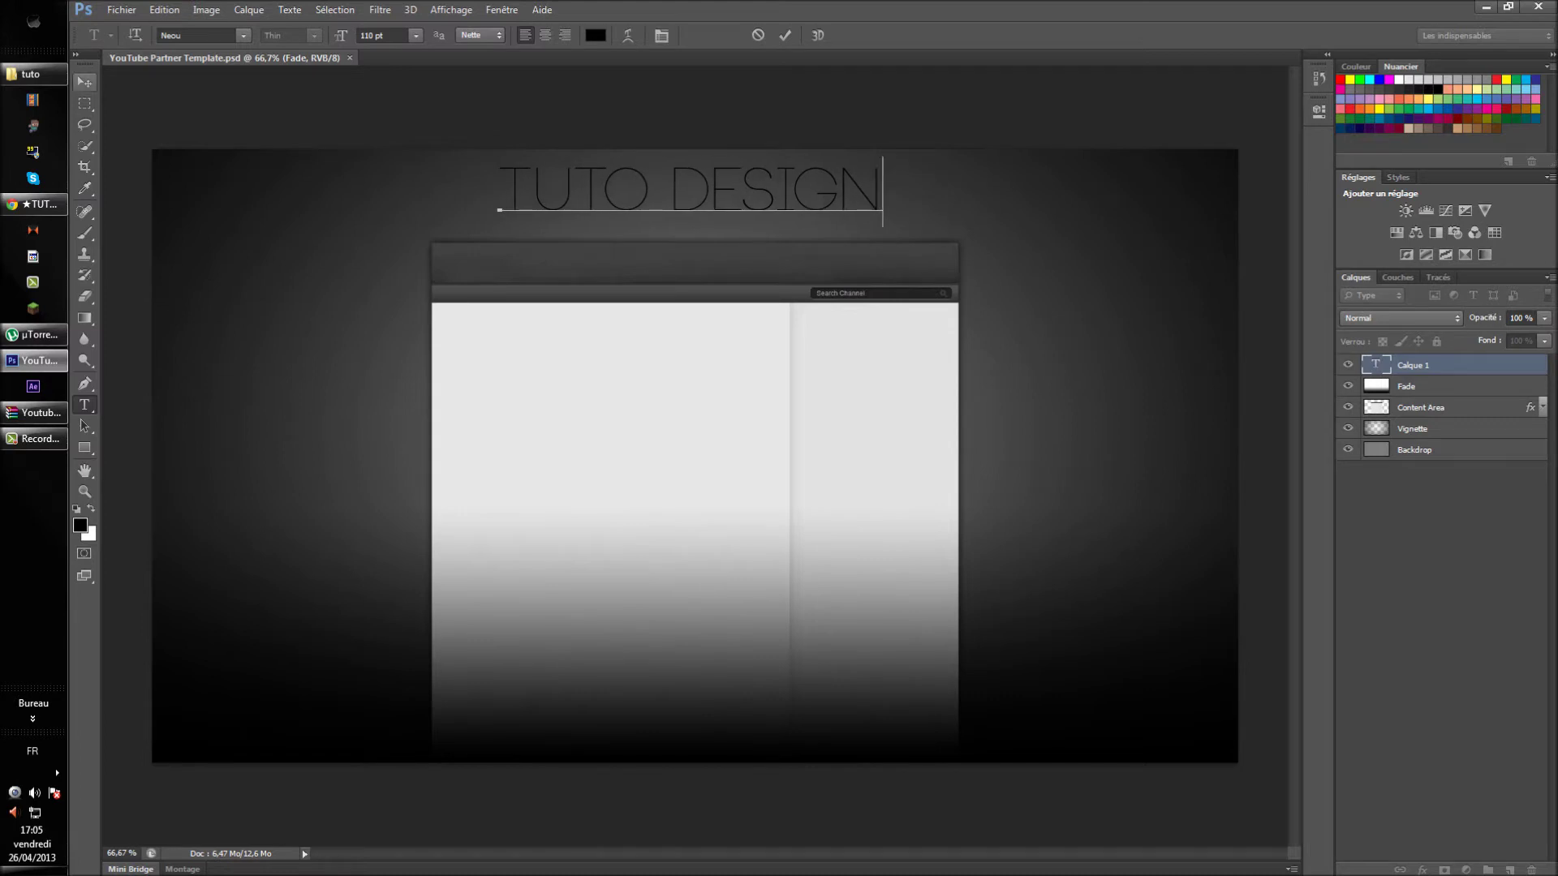
click(85, 81)
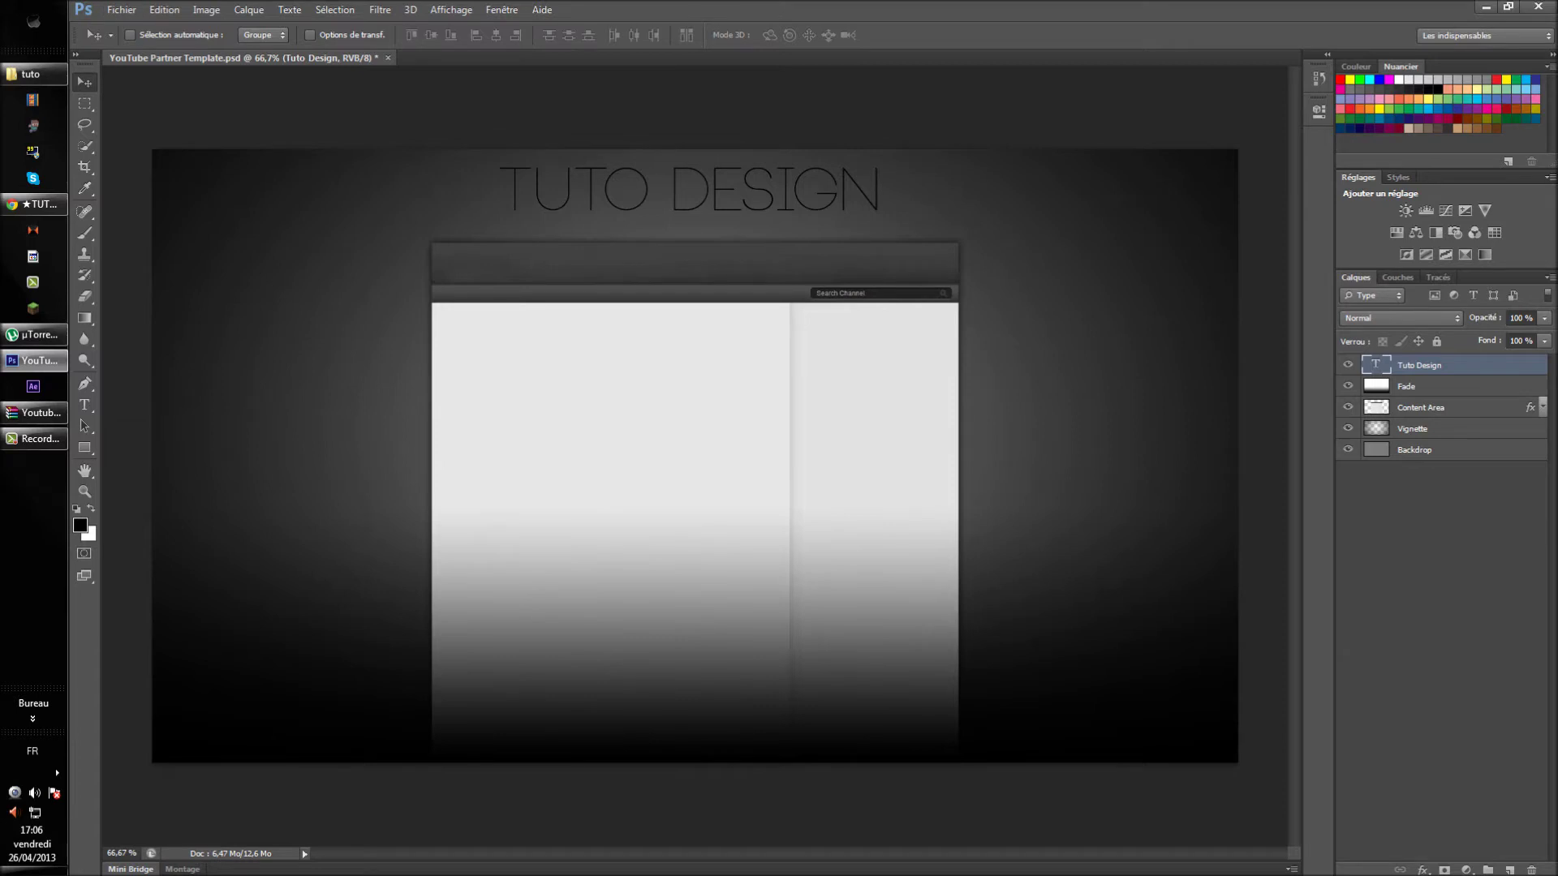
click(121, 10)
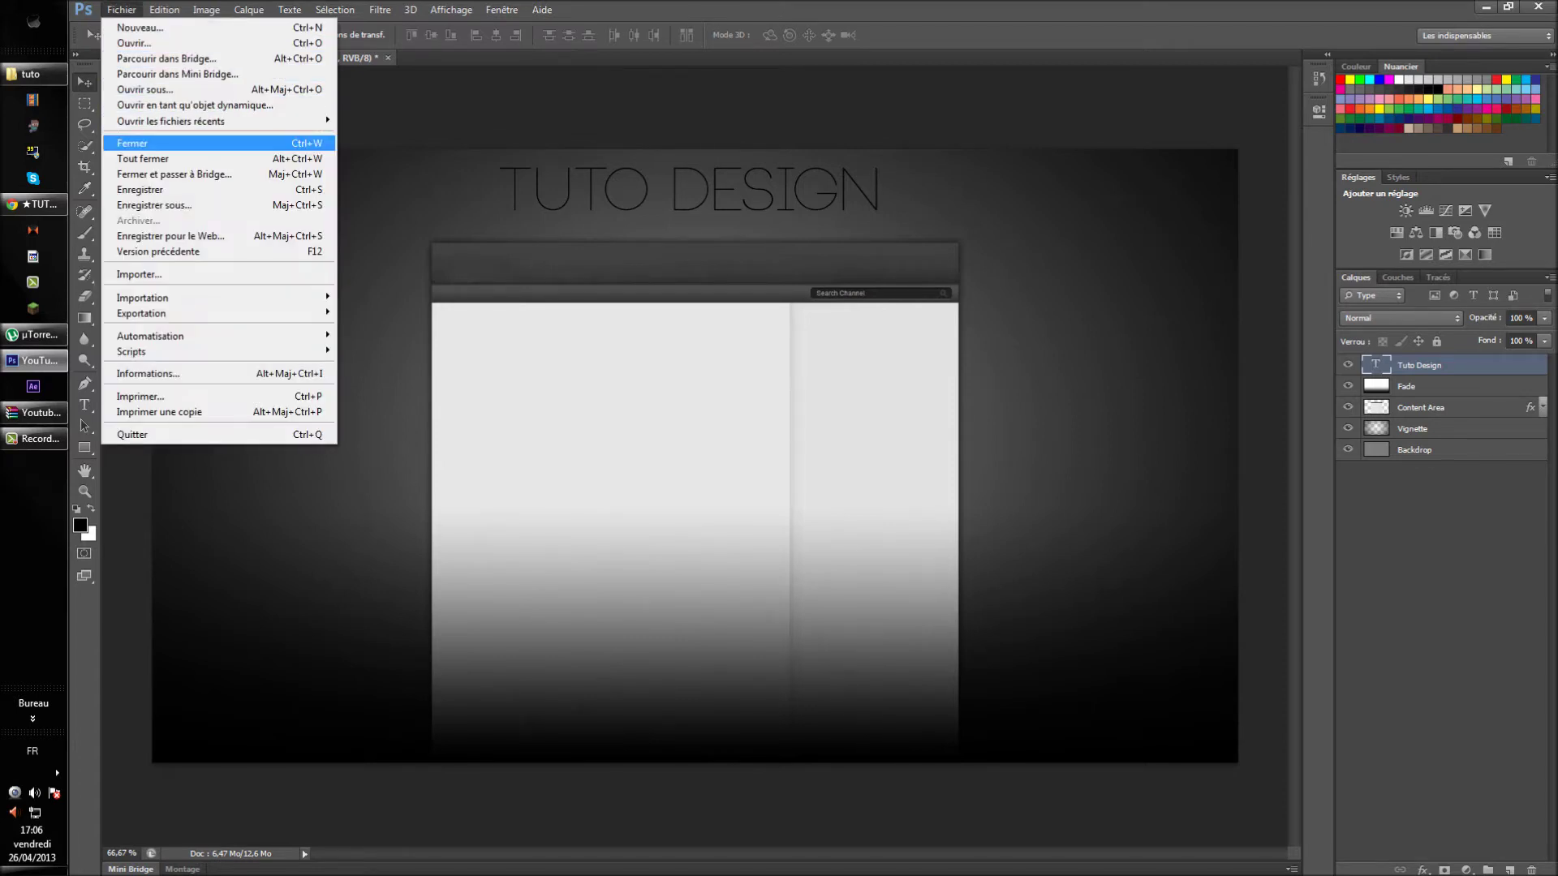
key(Escape)
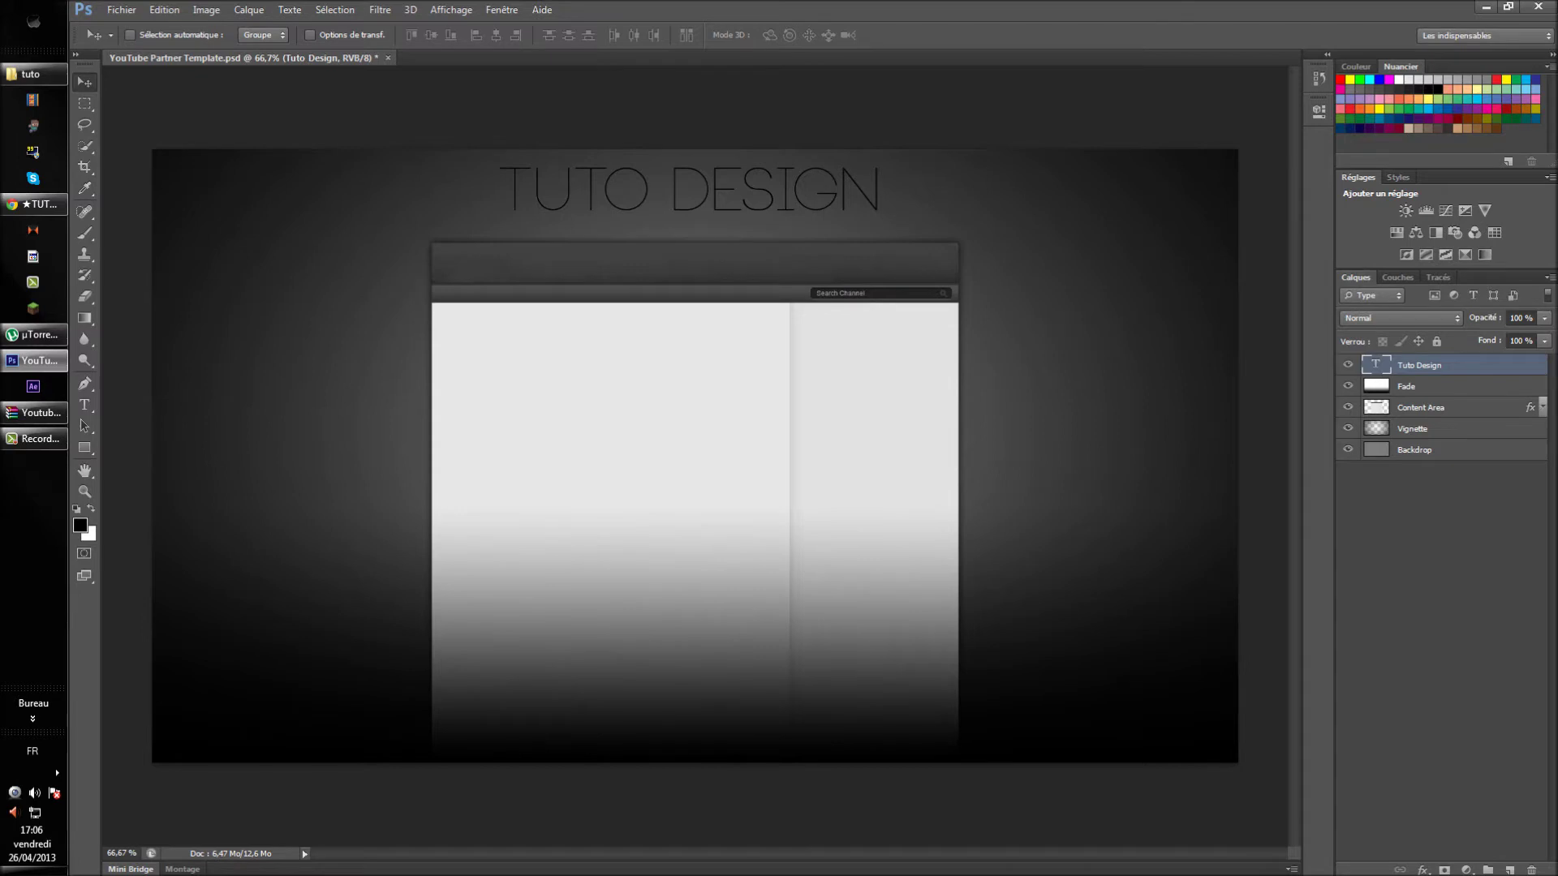
Add a bevel and emboss with texture to the Tuto Design layer, using the bubbles pattern.
double_click(1472, 365)
drag(777, 156, 729, 299)
click(595, 287)
click(727, 371)
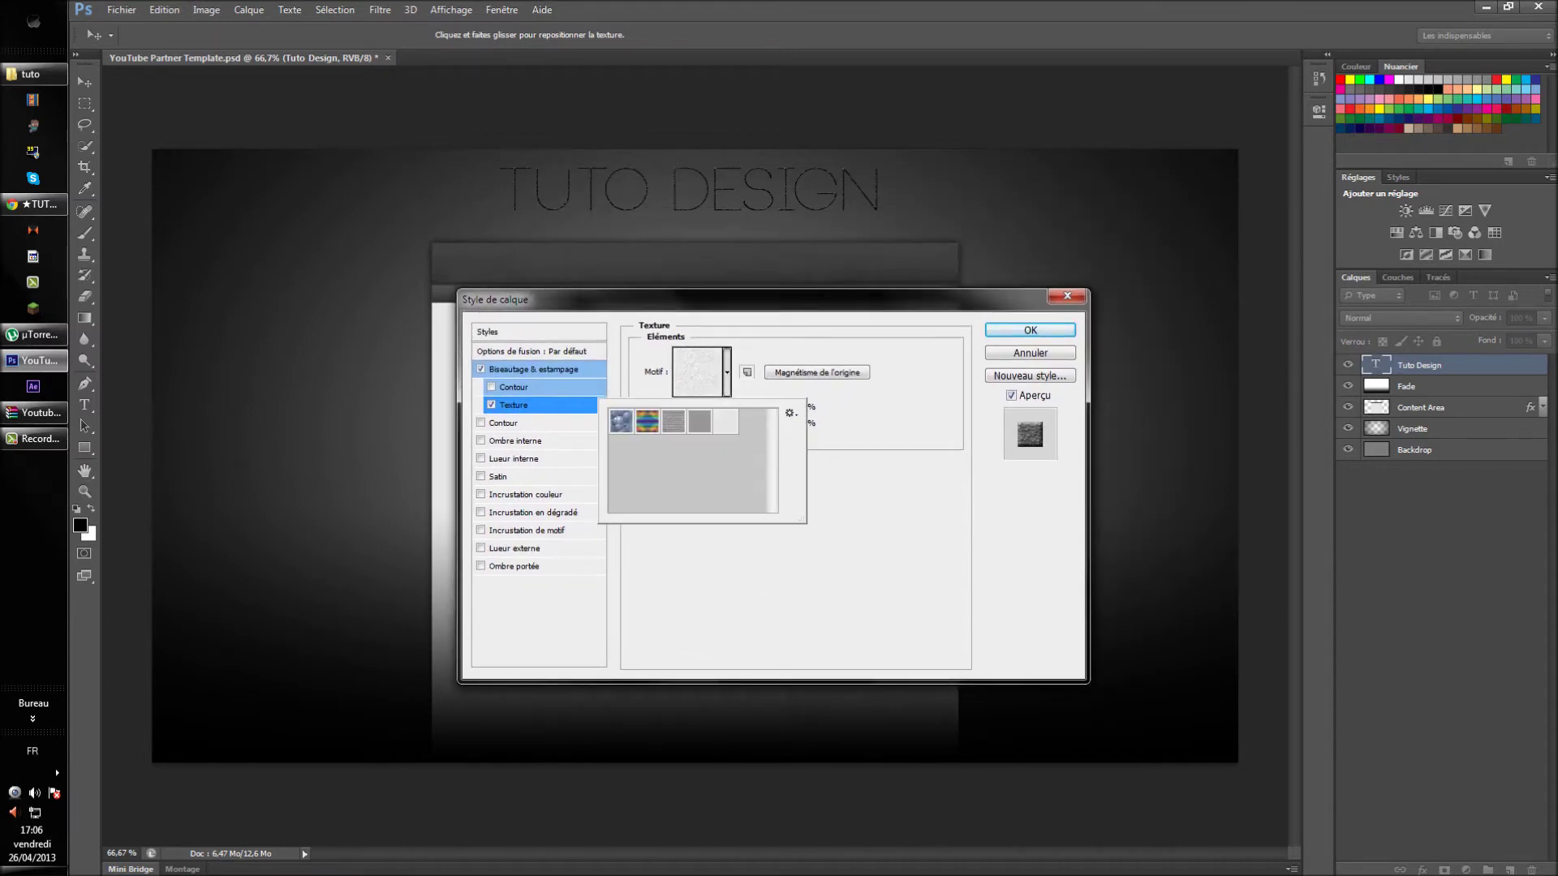
click(647, 421)
click(620, 421)
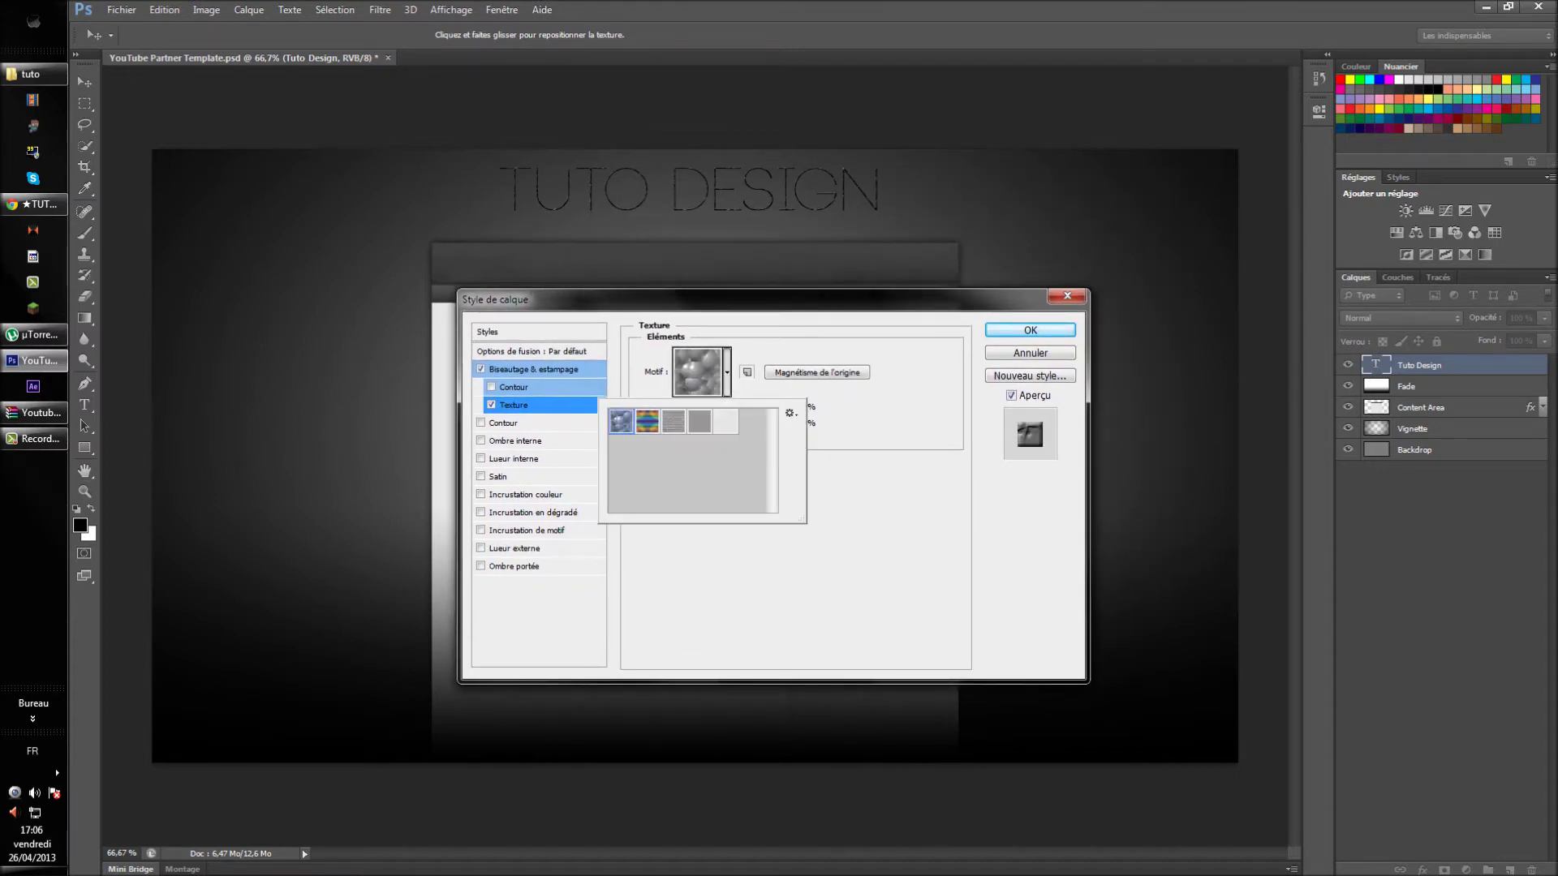
Adjust the scale of the bevel texture and set its depth to -30%.
click(699, 366)
mouse_move(715, 408)
mouse_down()
mouse_move(743, 408)
mouse_move(675, 408)
mouse_move(698, 408)
mouse_up()
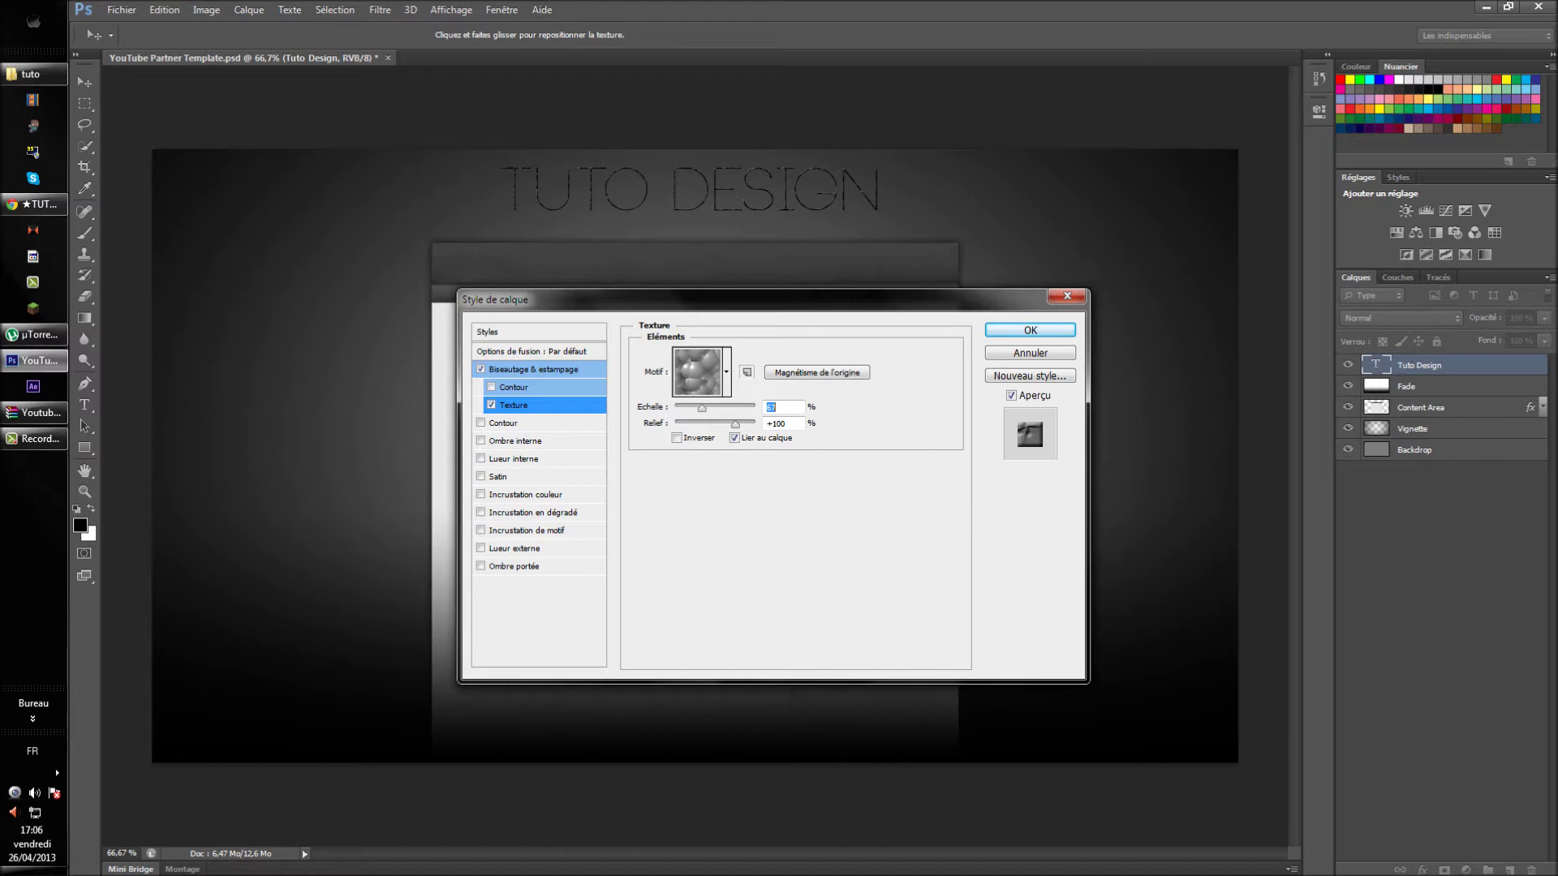
mouse_move(736, 425)
mouse_down()
mouse_move(754, 425)
mouse_move(676, 424)
mouse_move(731, 408)
mouse_up()
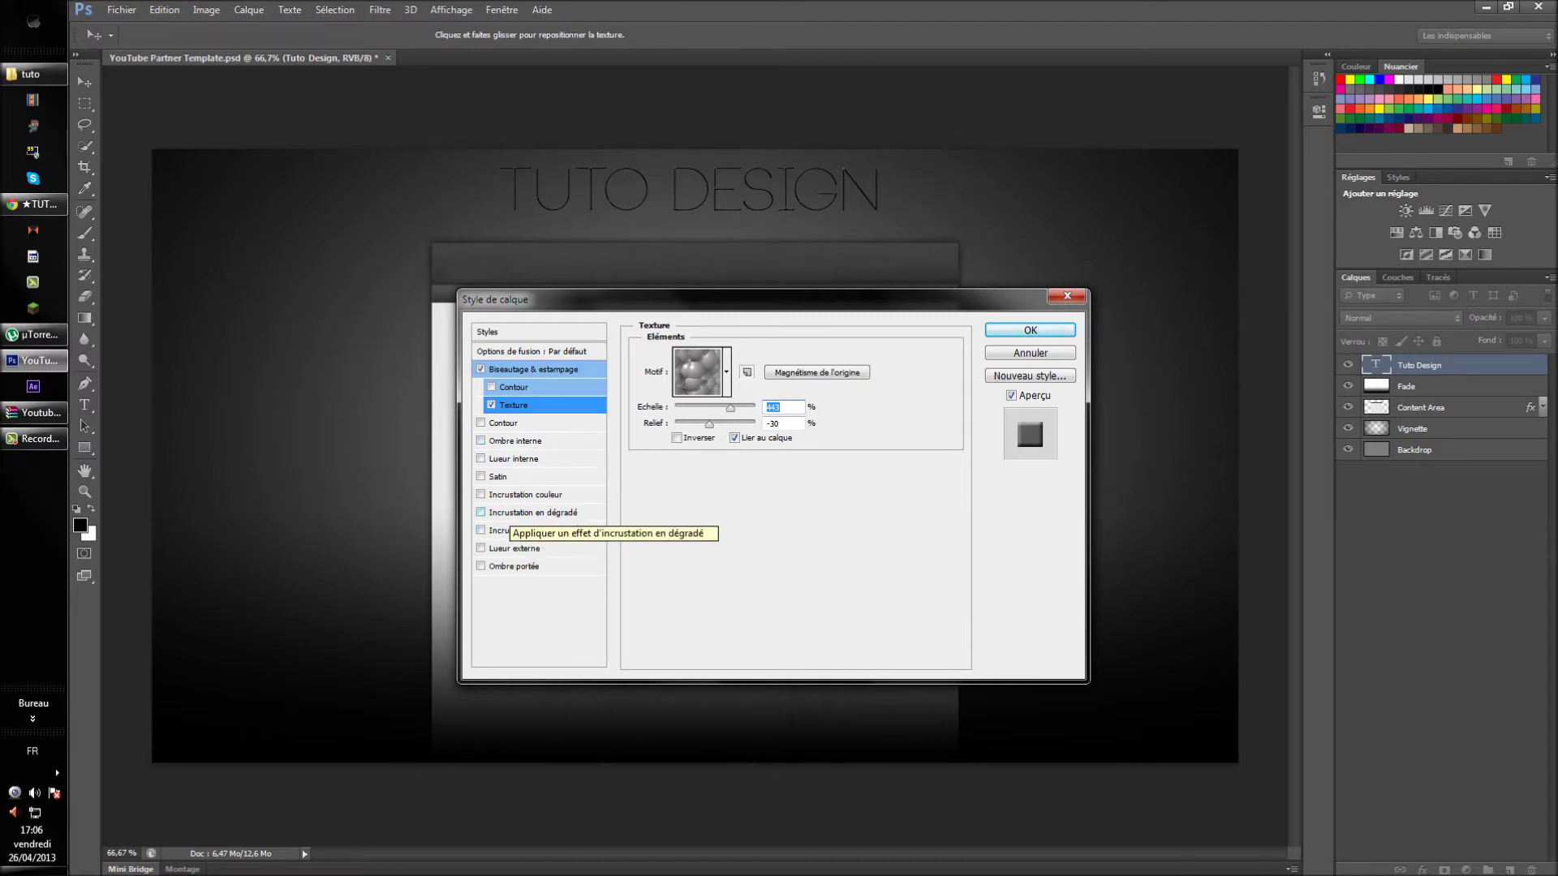
Add a linear black-to-white gradient overlay to the Tuto Design layer and reposition the layer style dialog.
click(509, 512)
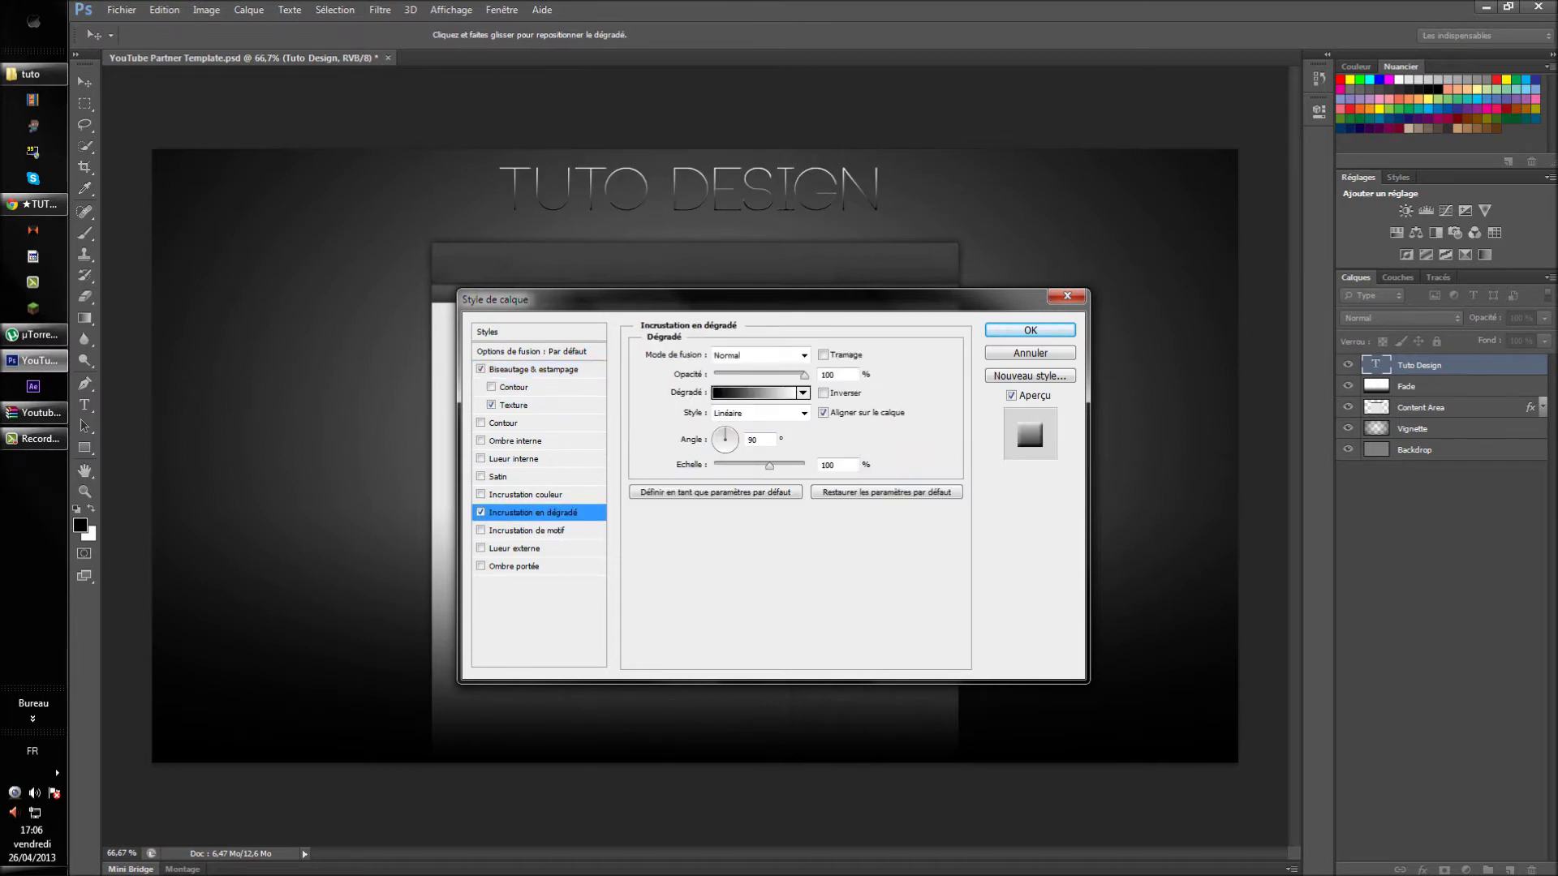
drag(731, 300, 623, 345)
drag(462, 345, 535, 287)
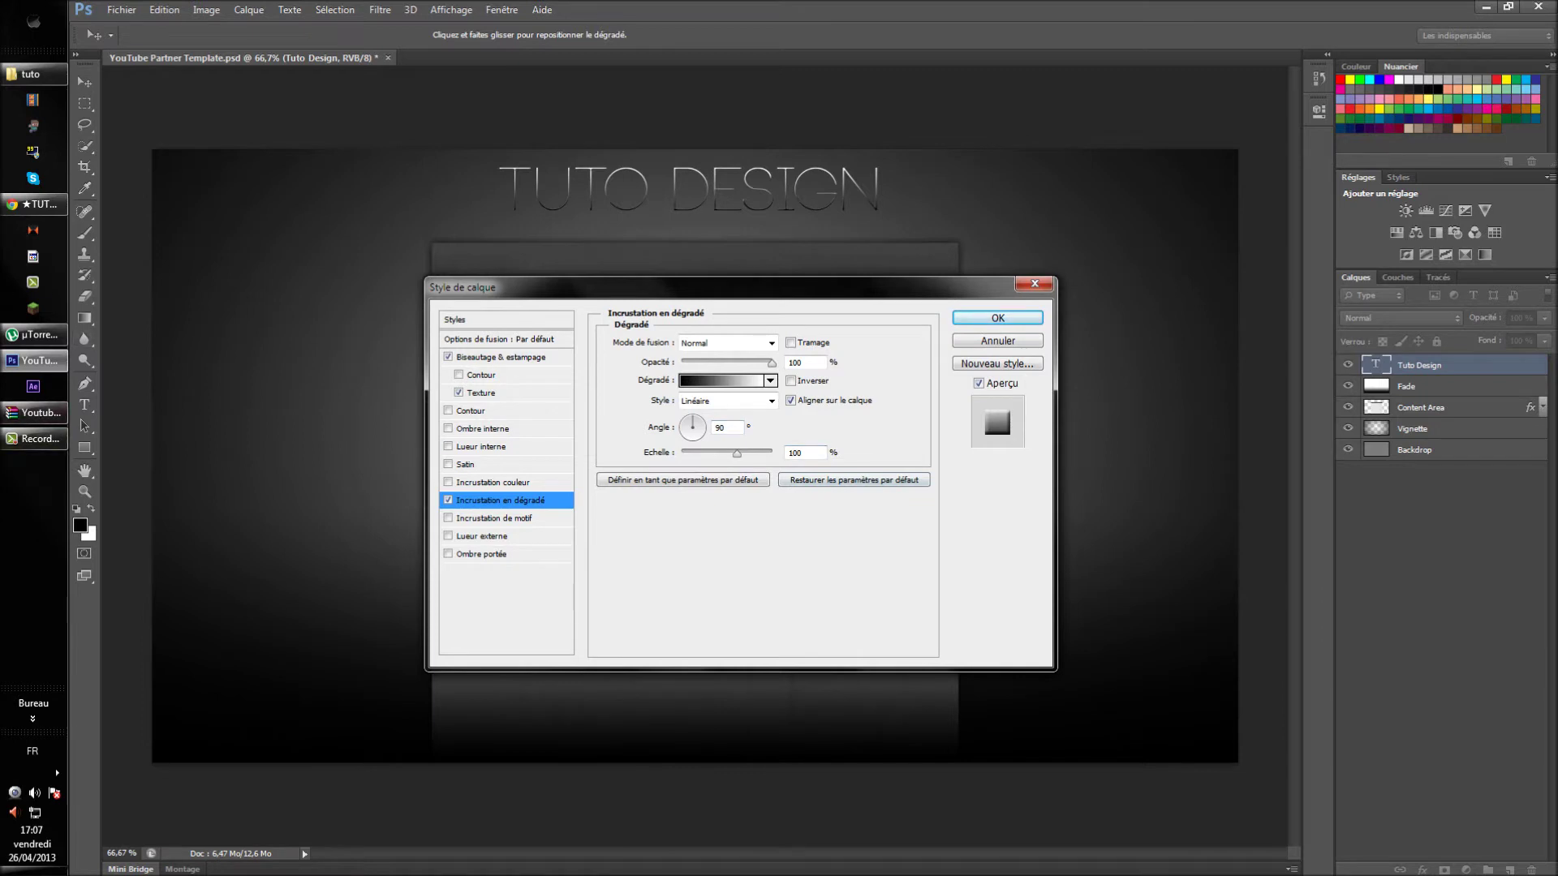
drag(568, 286, 519, 289)
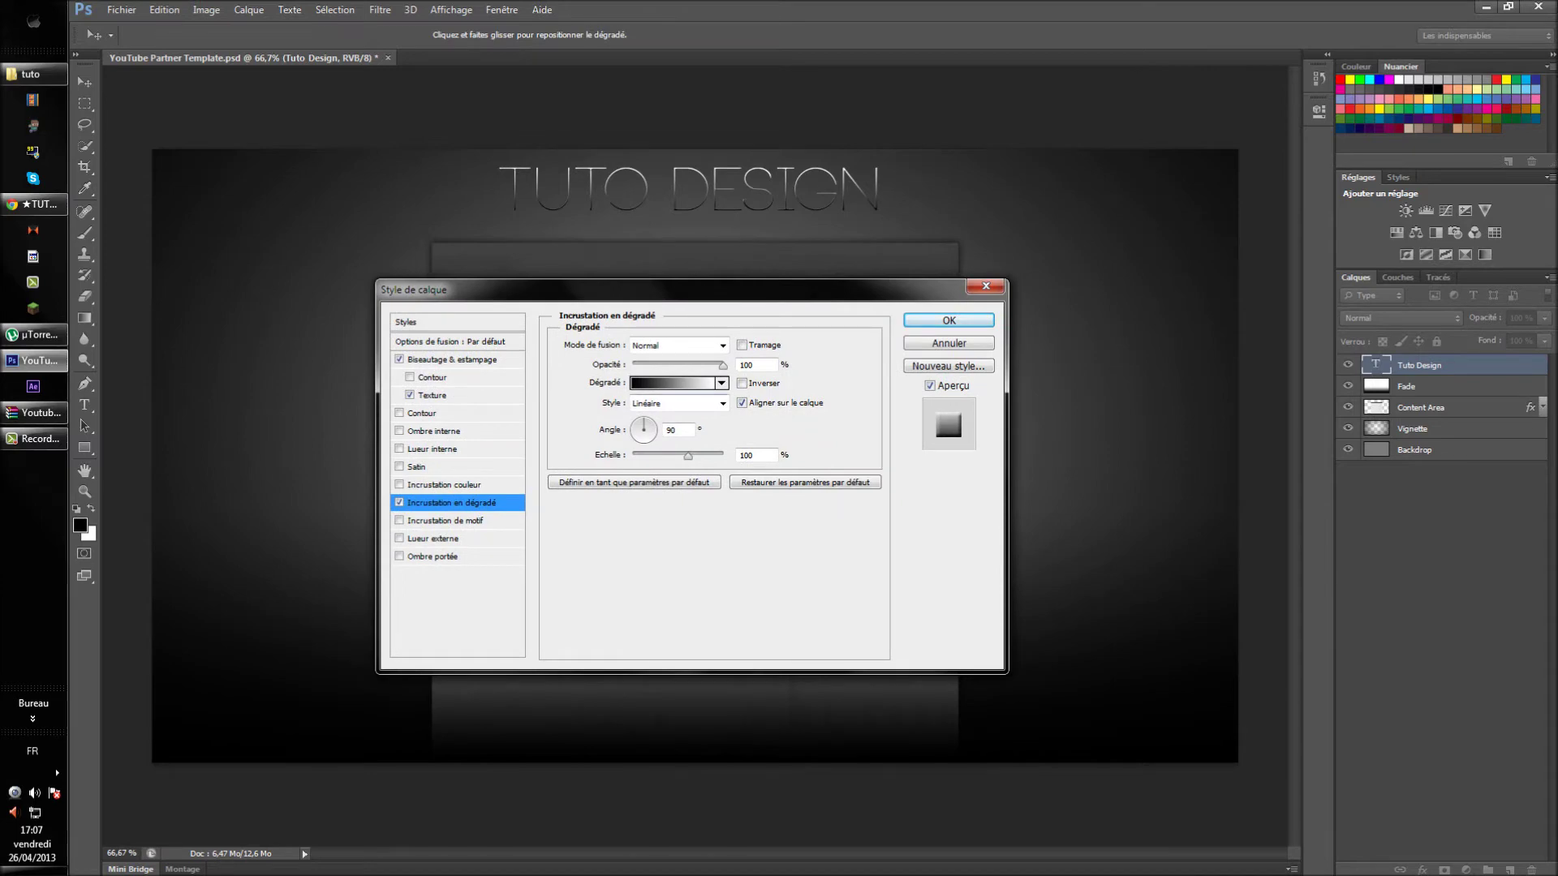
drag(568, 290, 657, 314)
click(763, 409)
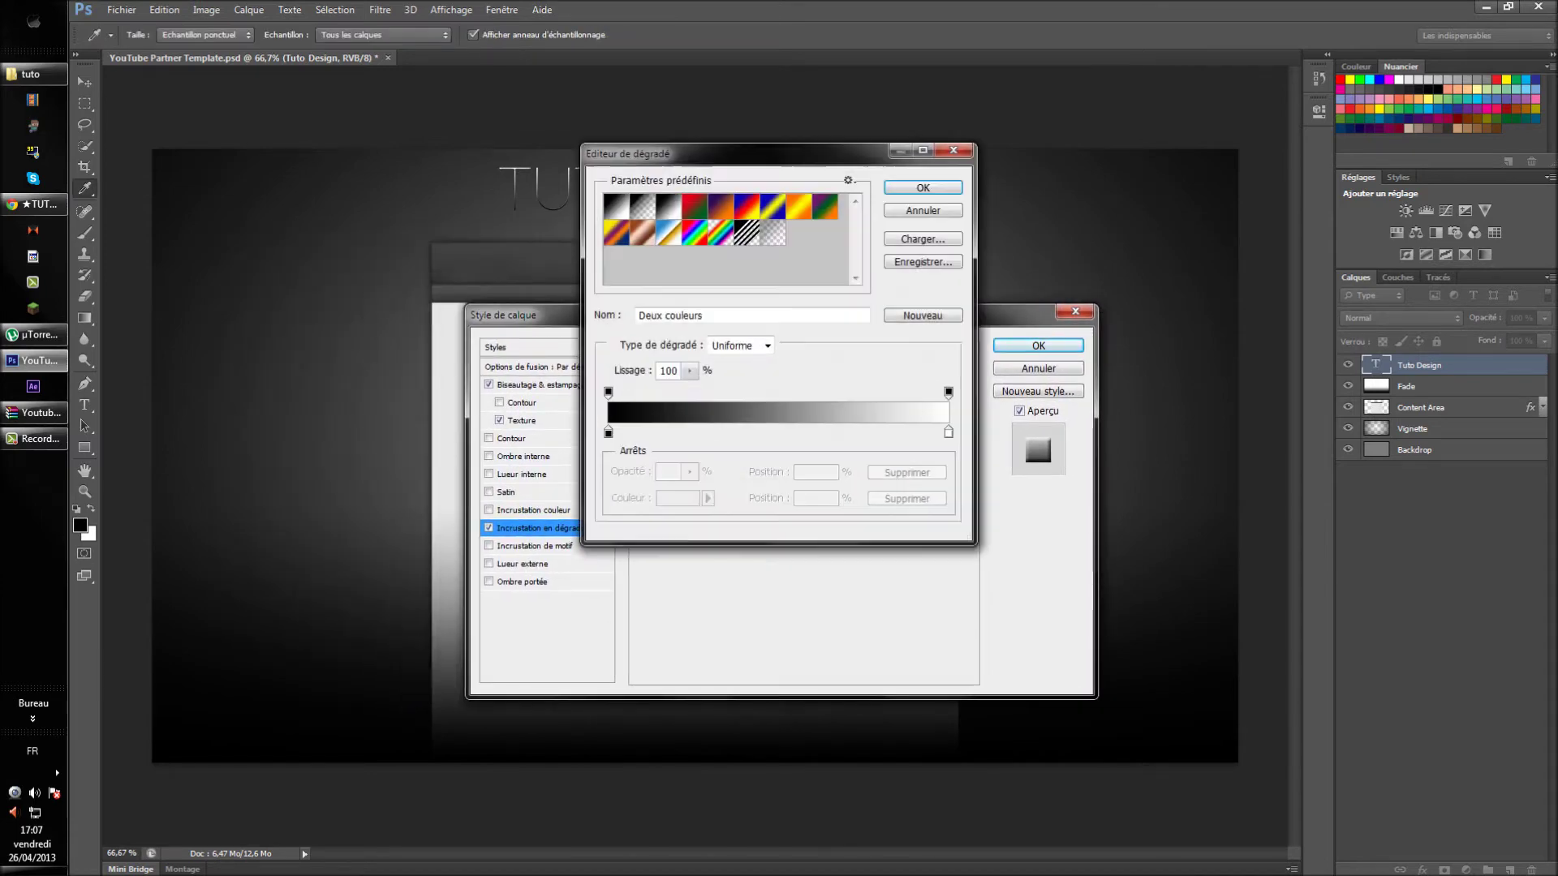
drag(739, 154, 895, 307)
click(771, 359)
click(797, 359)
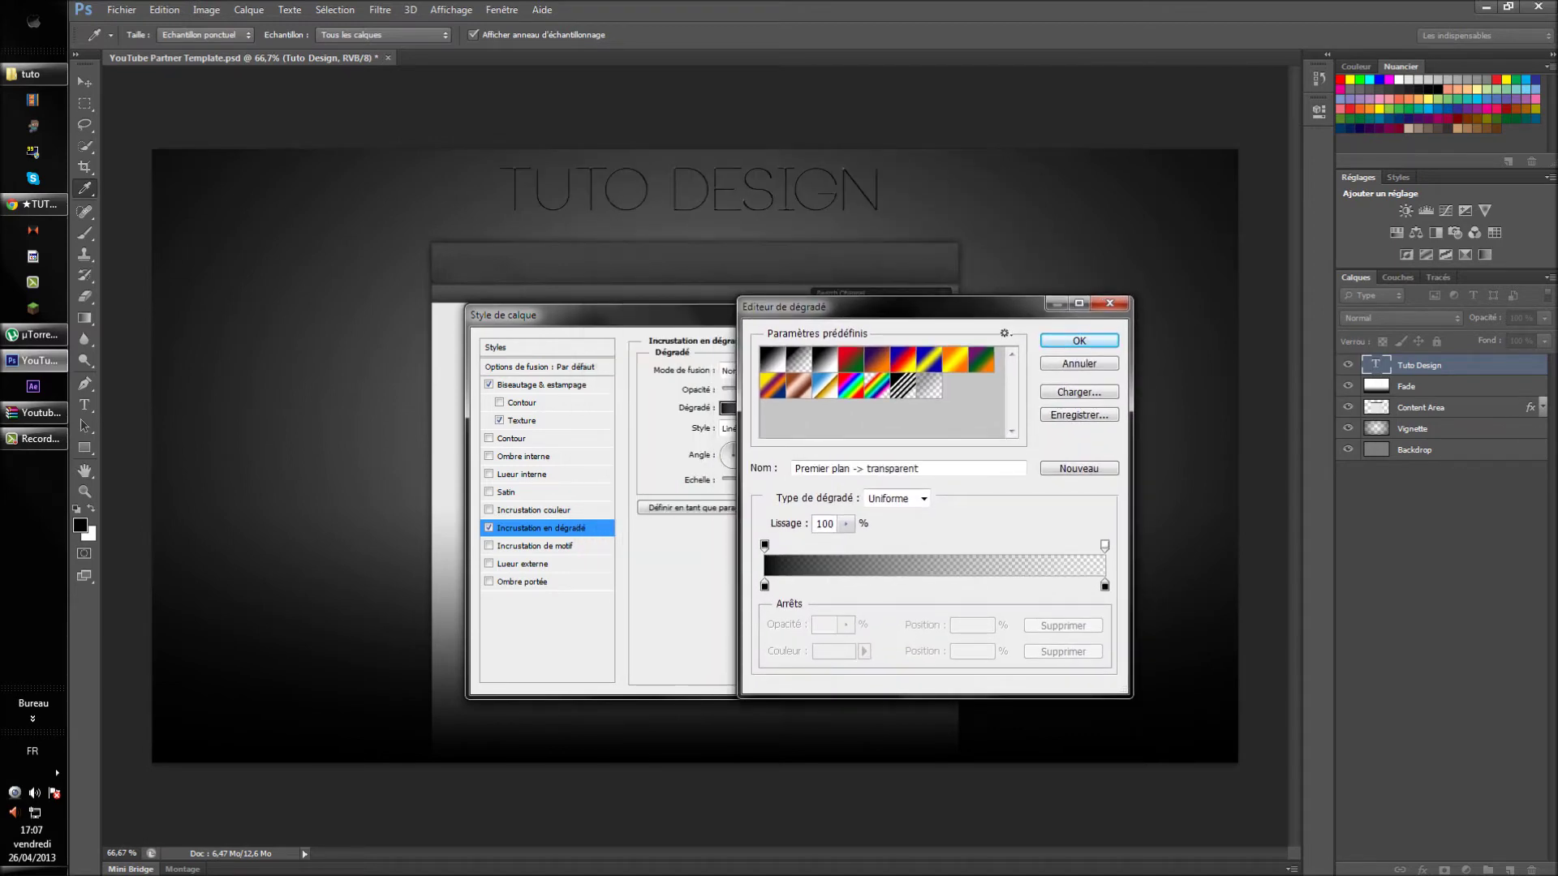
click(850, 359)
click(823, 360)
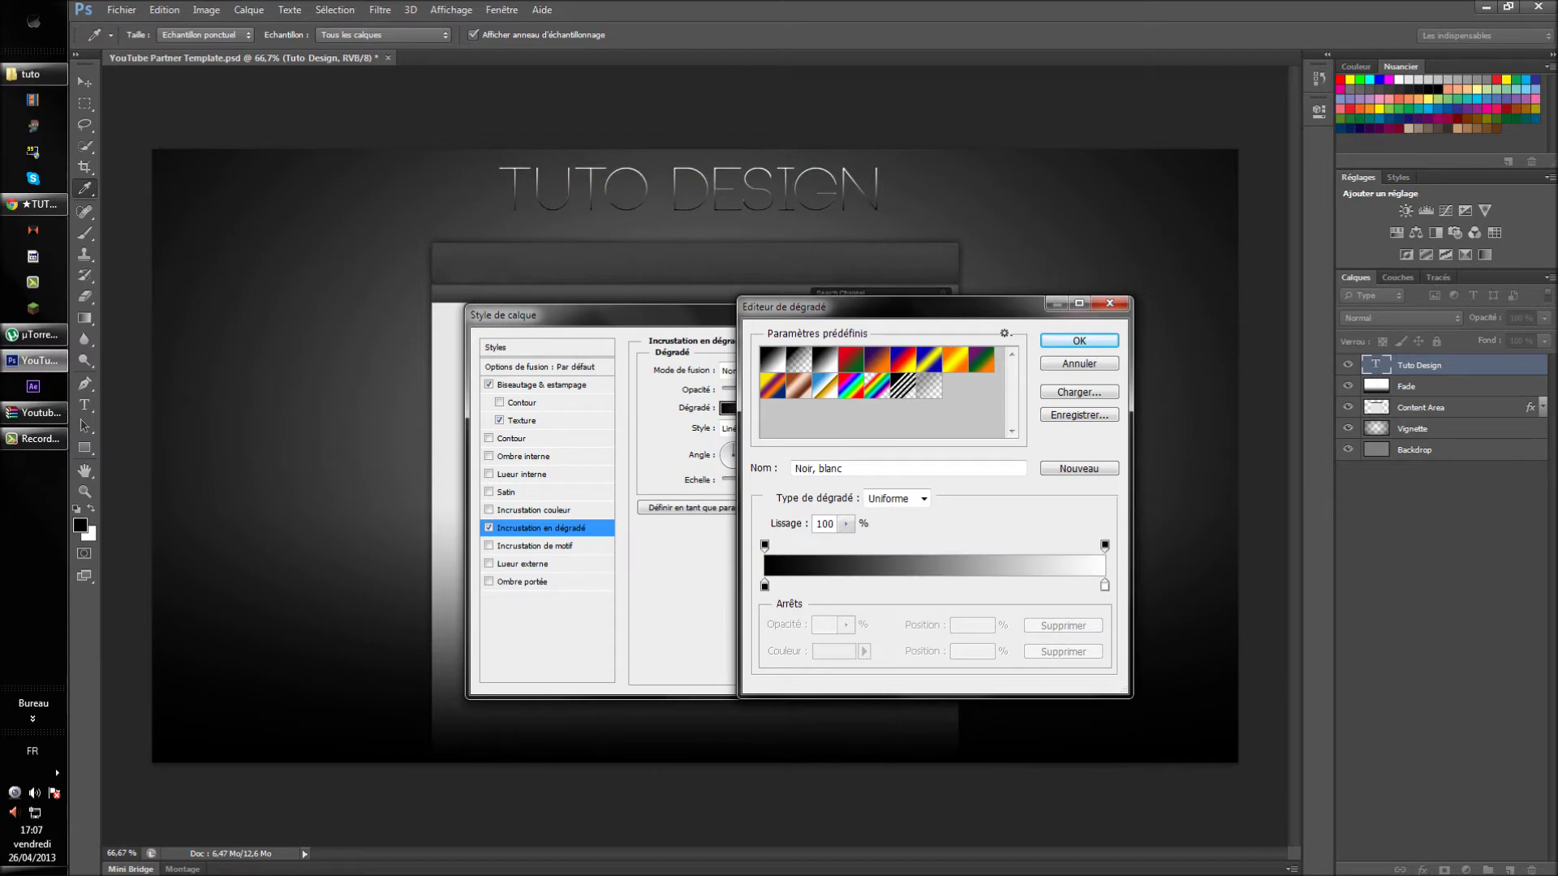
click(849, 359)
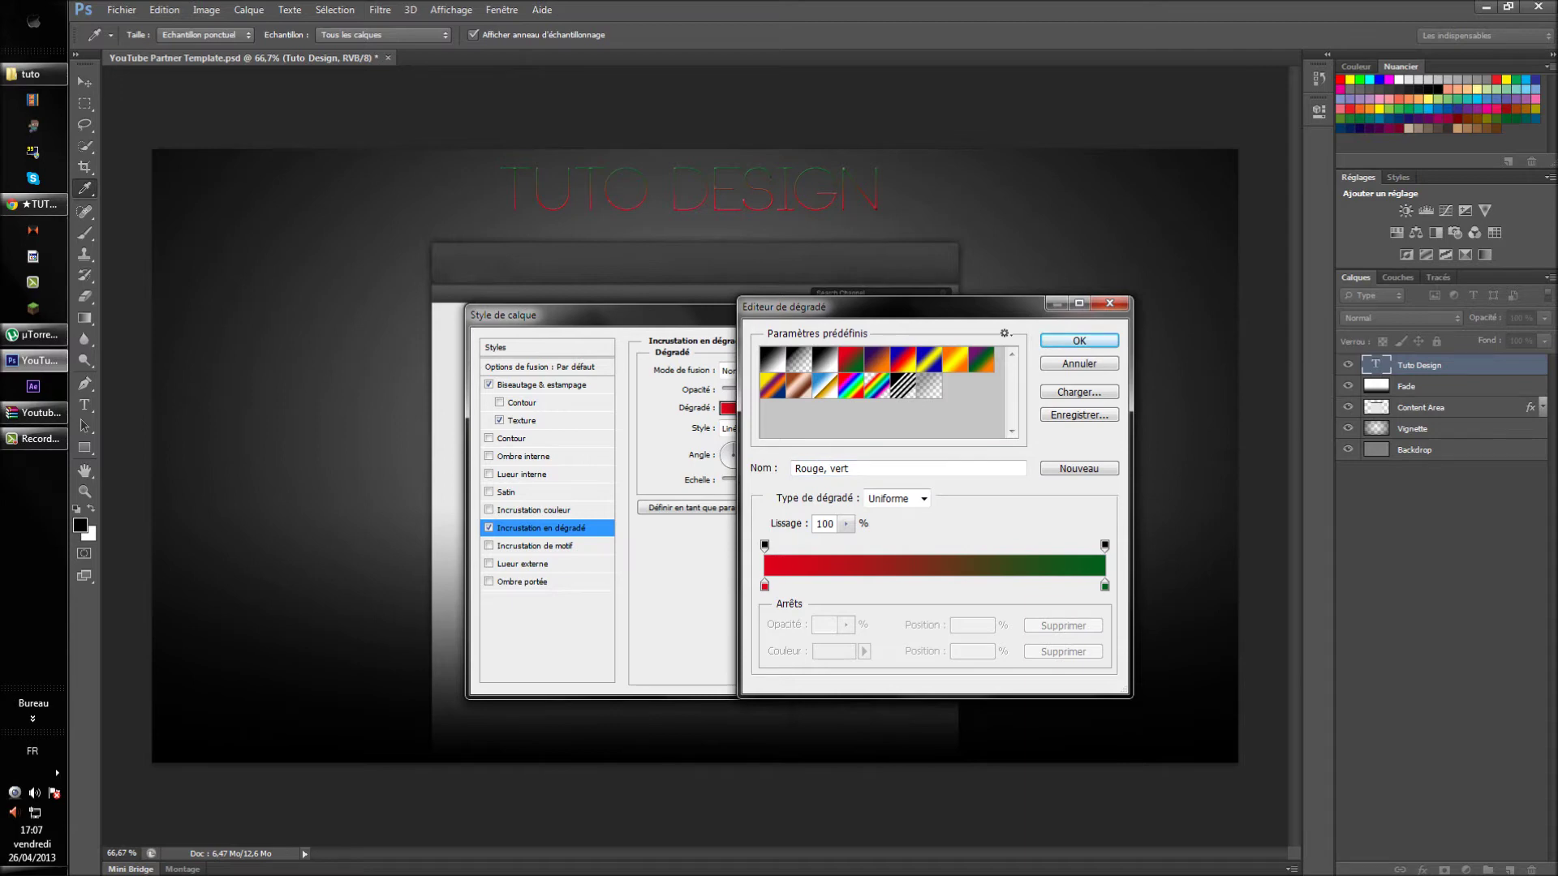
drag(765, 585, 1105, 585)
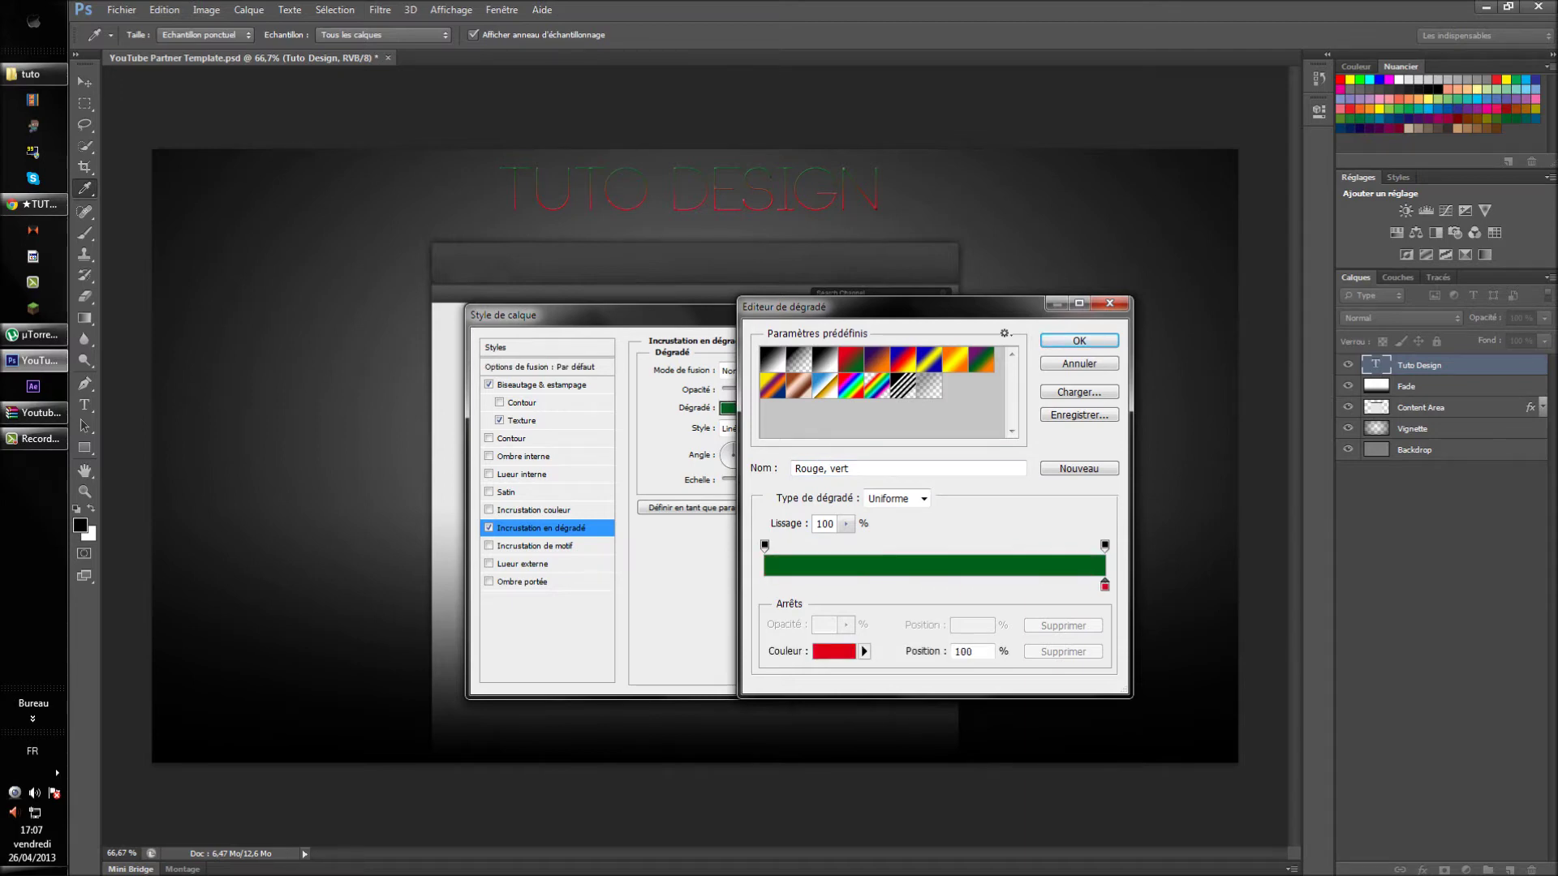
drag(1104, 585, 1080, 585)
text(0)
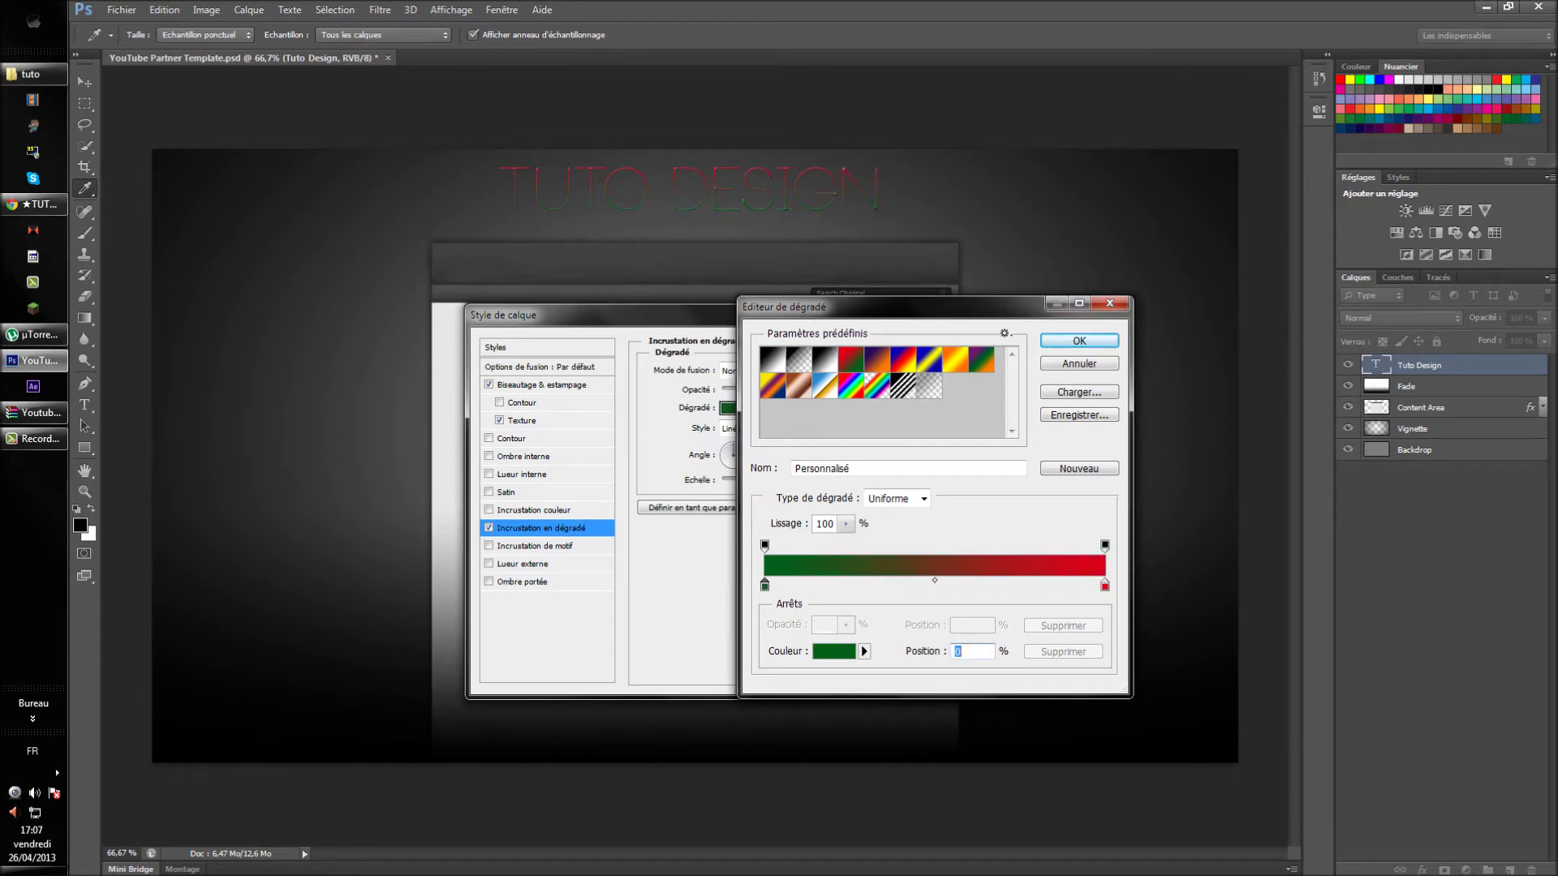
drag(1105, 585, 765, 585)
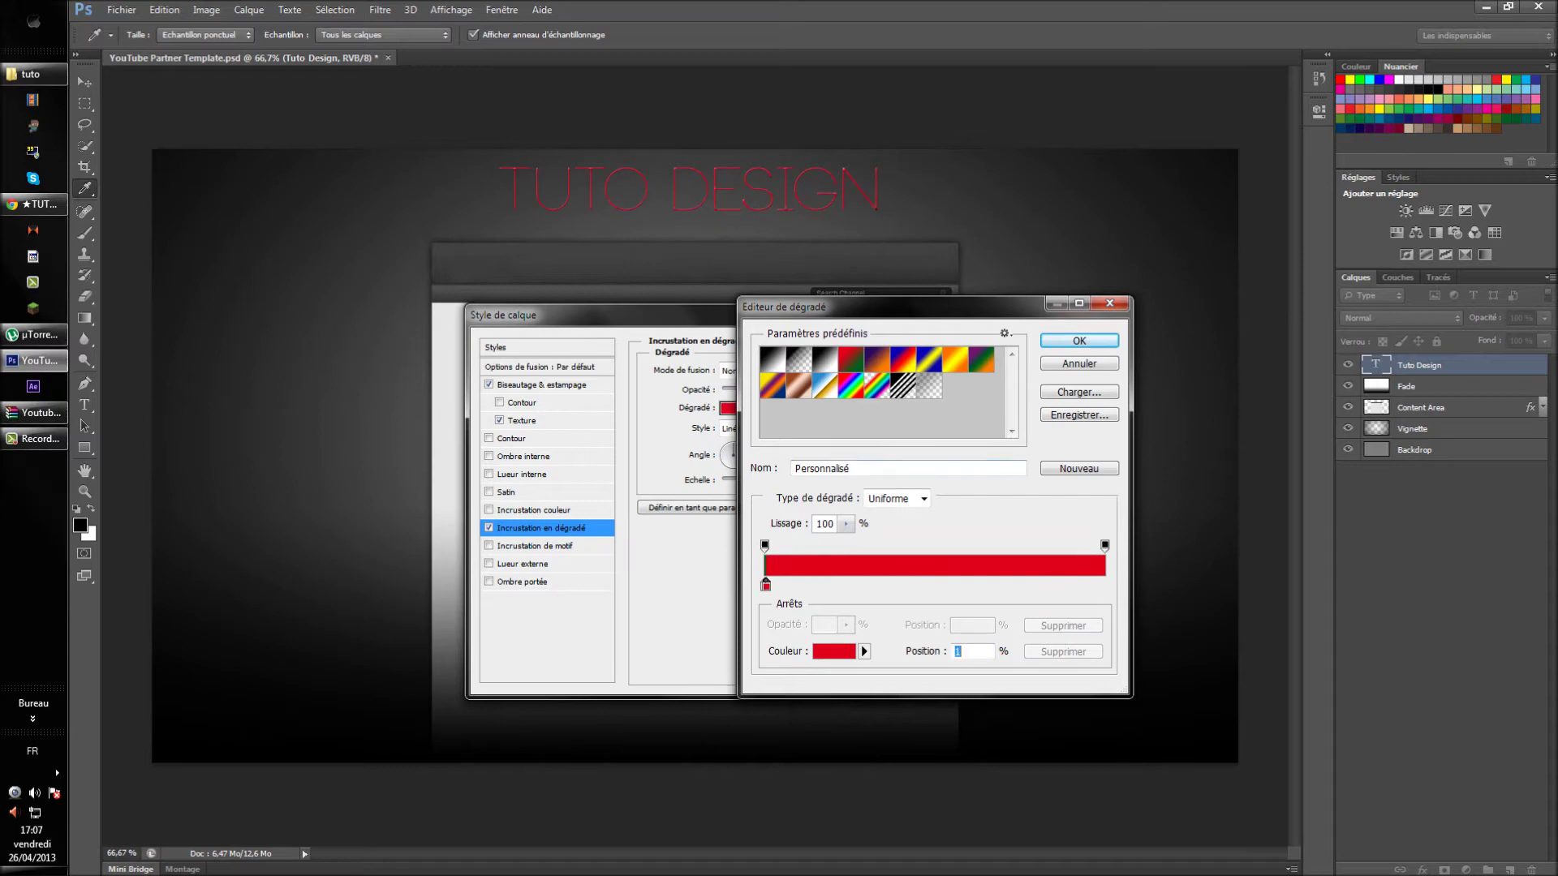
click(1109, 302)
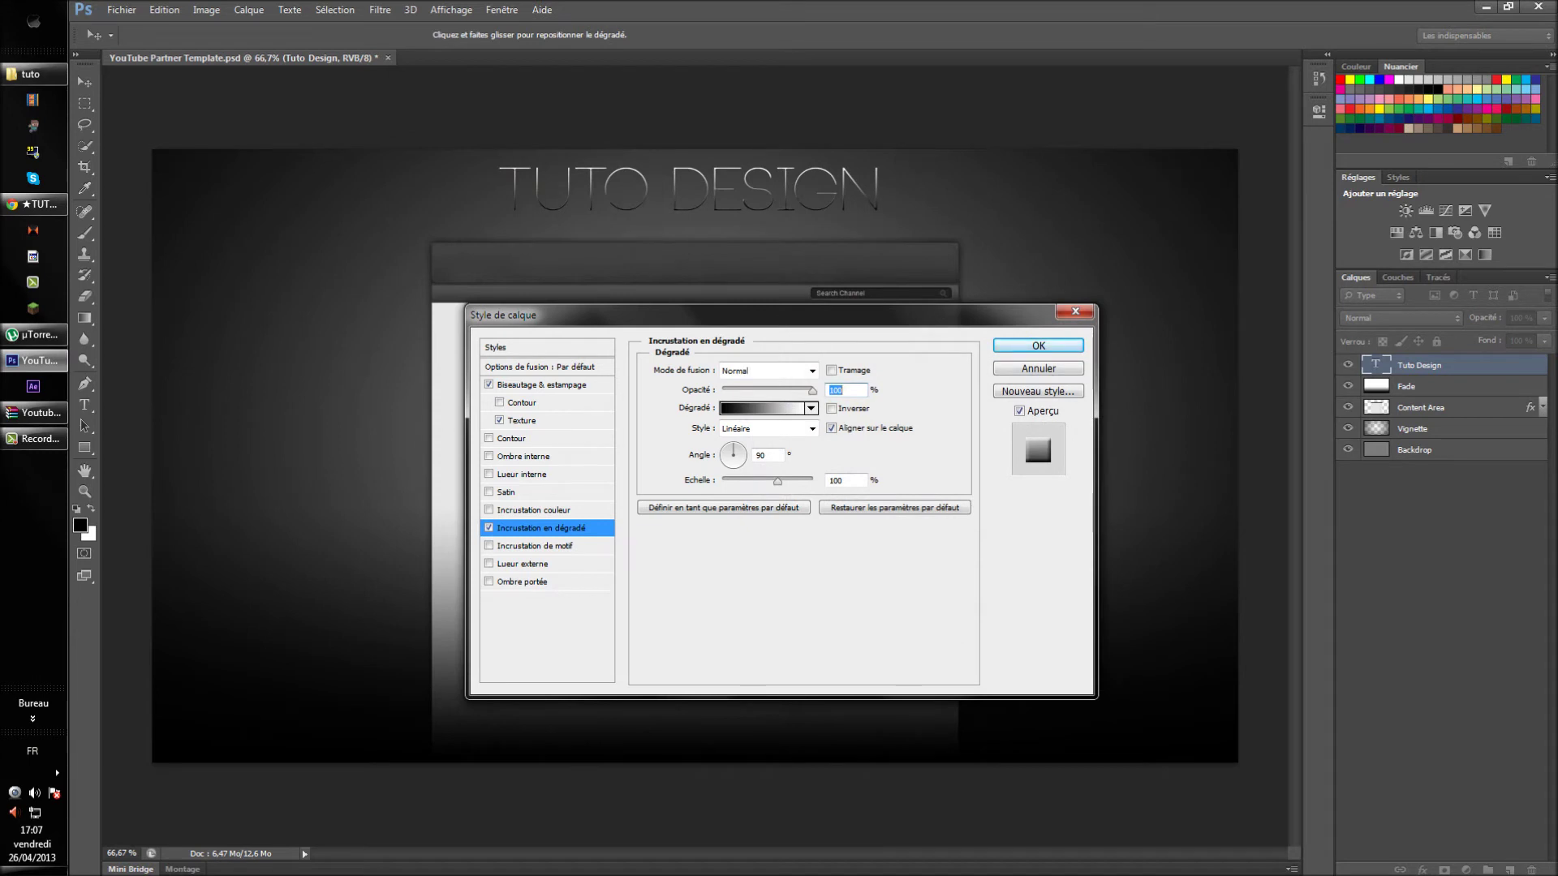
Set the gradient overlay's angle to 89°.
mouse_move(734, 447)
mouse_down()
mouse_move(745, 456)
mouse_move(722, 456)
mouse_move(745, 452)
mouse_move(734, 467)
mouse_up()
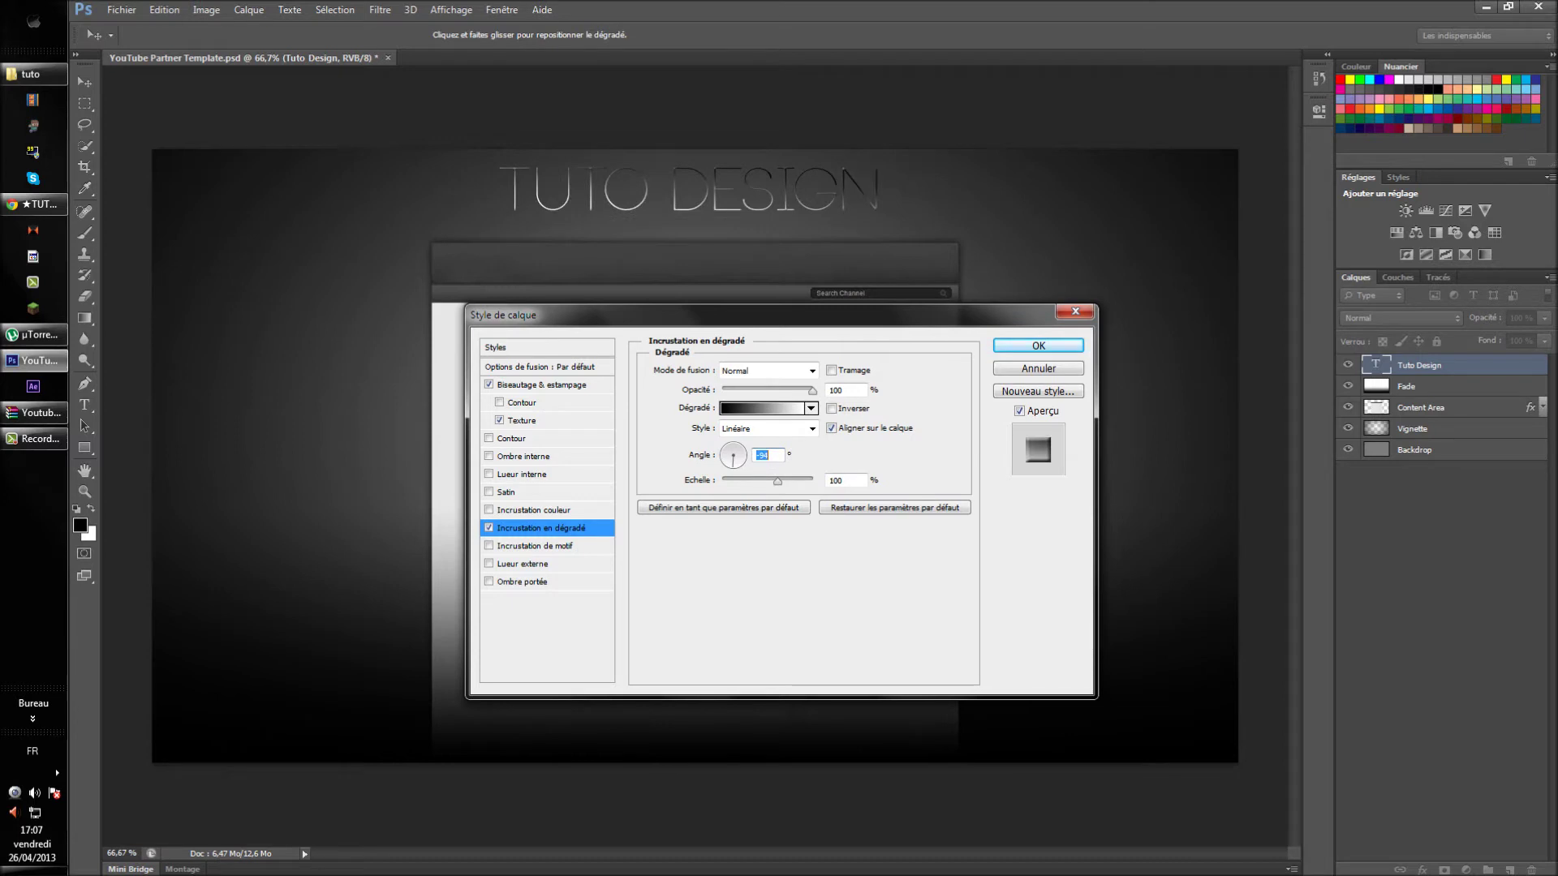
text(87)
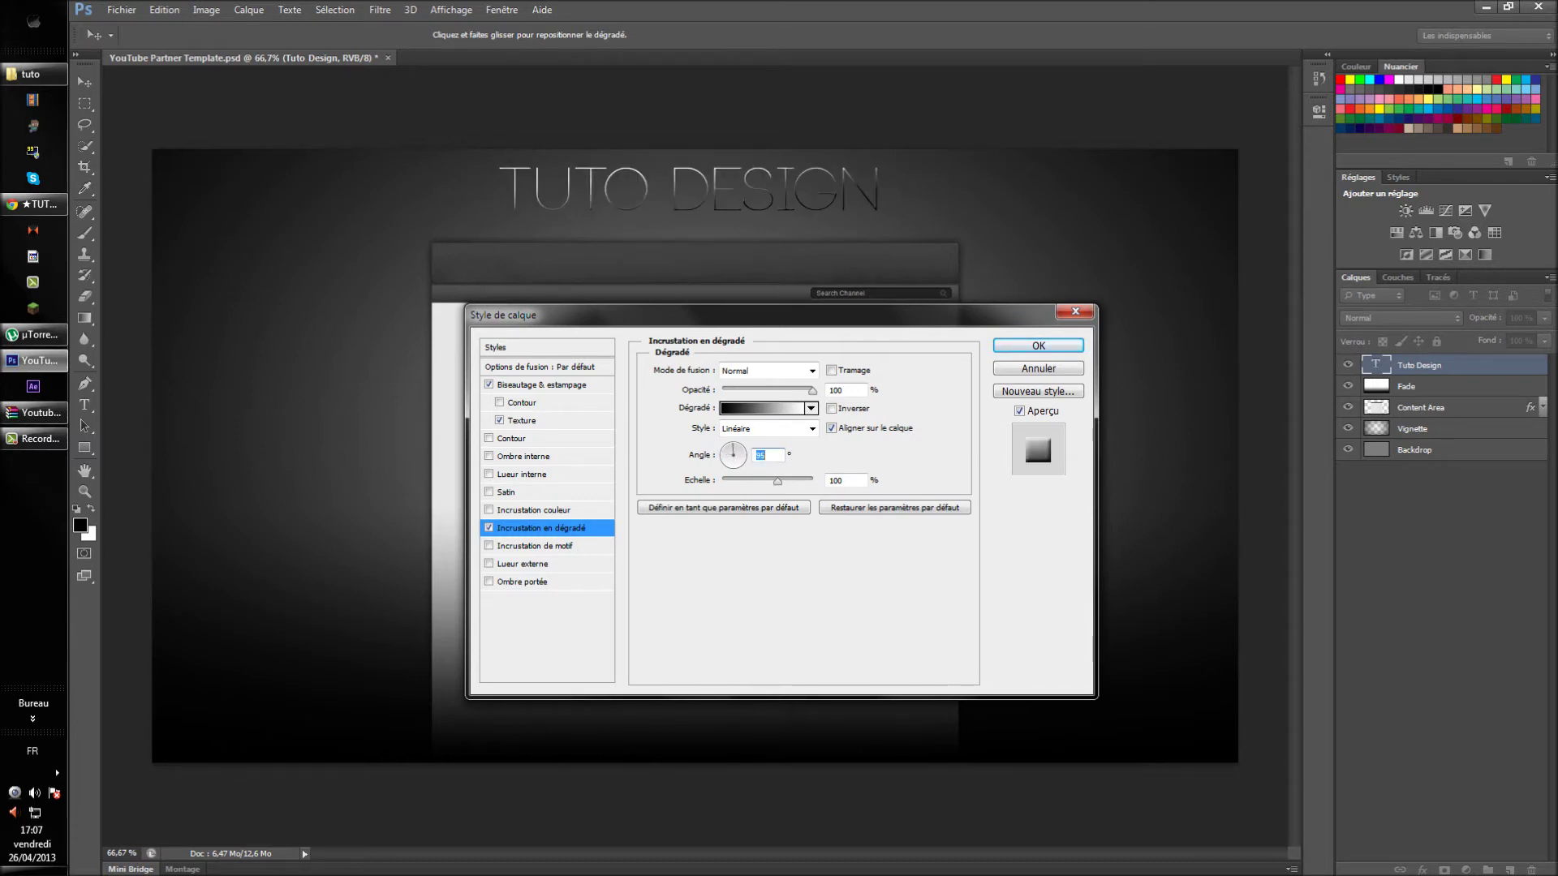
text(88)
Set the gradient overlay's scale to 116% and apply the layer style to the title.
drag(777, 481, 722, 481)
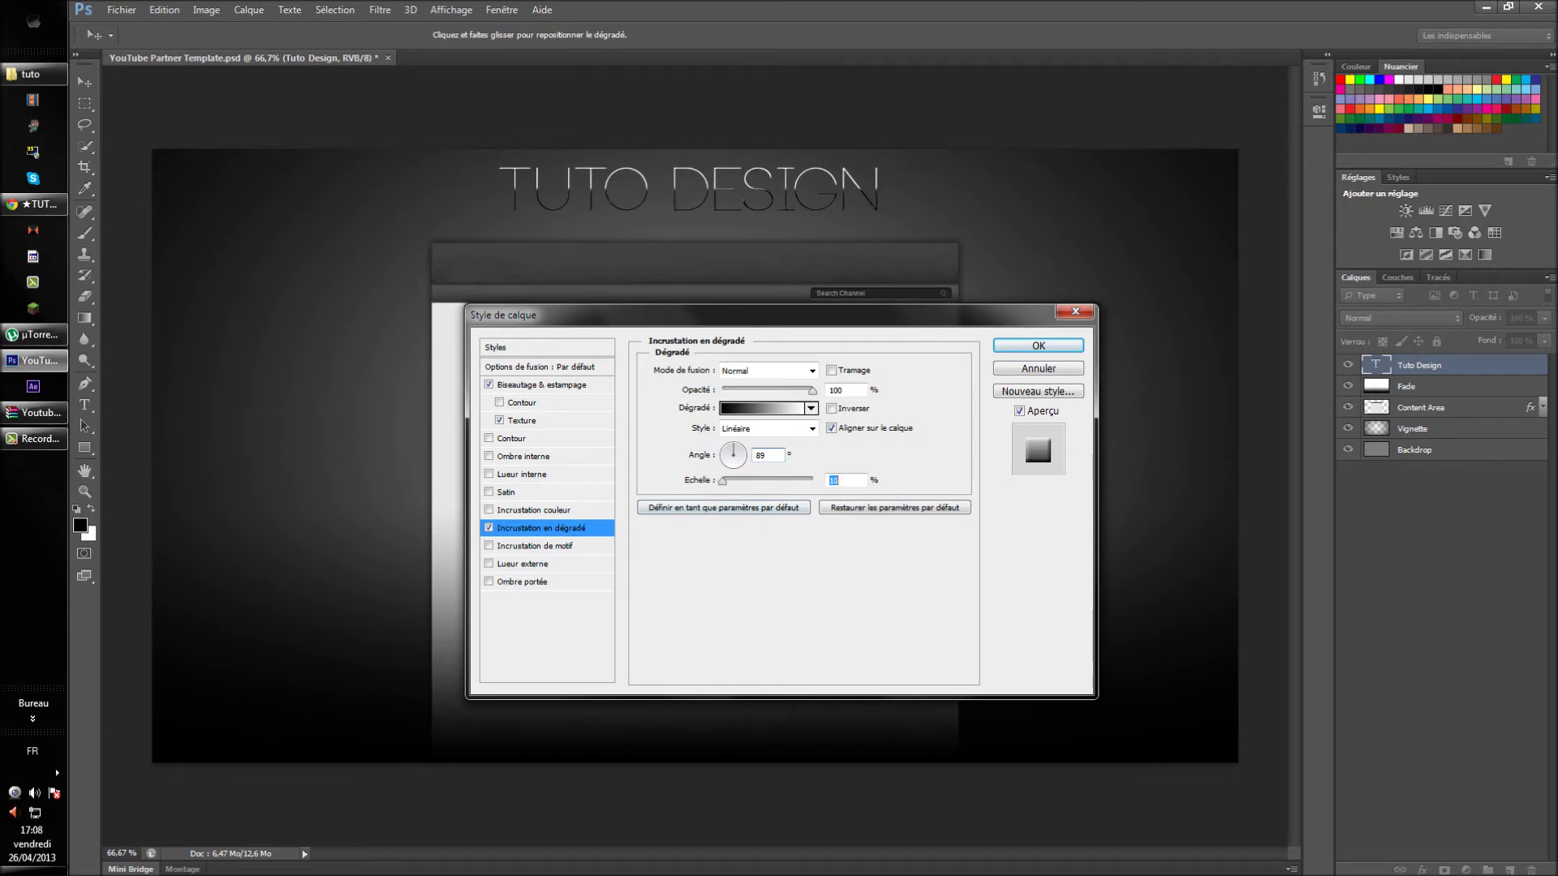
key(shift+Up)
key(shift+Up)
key(shift+Up)
key(shift+Up)
key(shift+Up)
key(shift+Up)
key(shift+Up)
key(shift+Up)
key(shift+Up)
key(shift+Up)
key(shift+Up)
key(shift+Up)
key(shift+Up)
key(shift+Up)
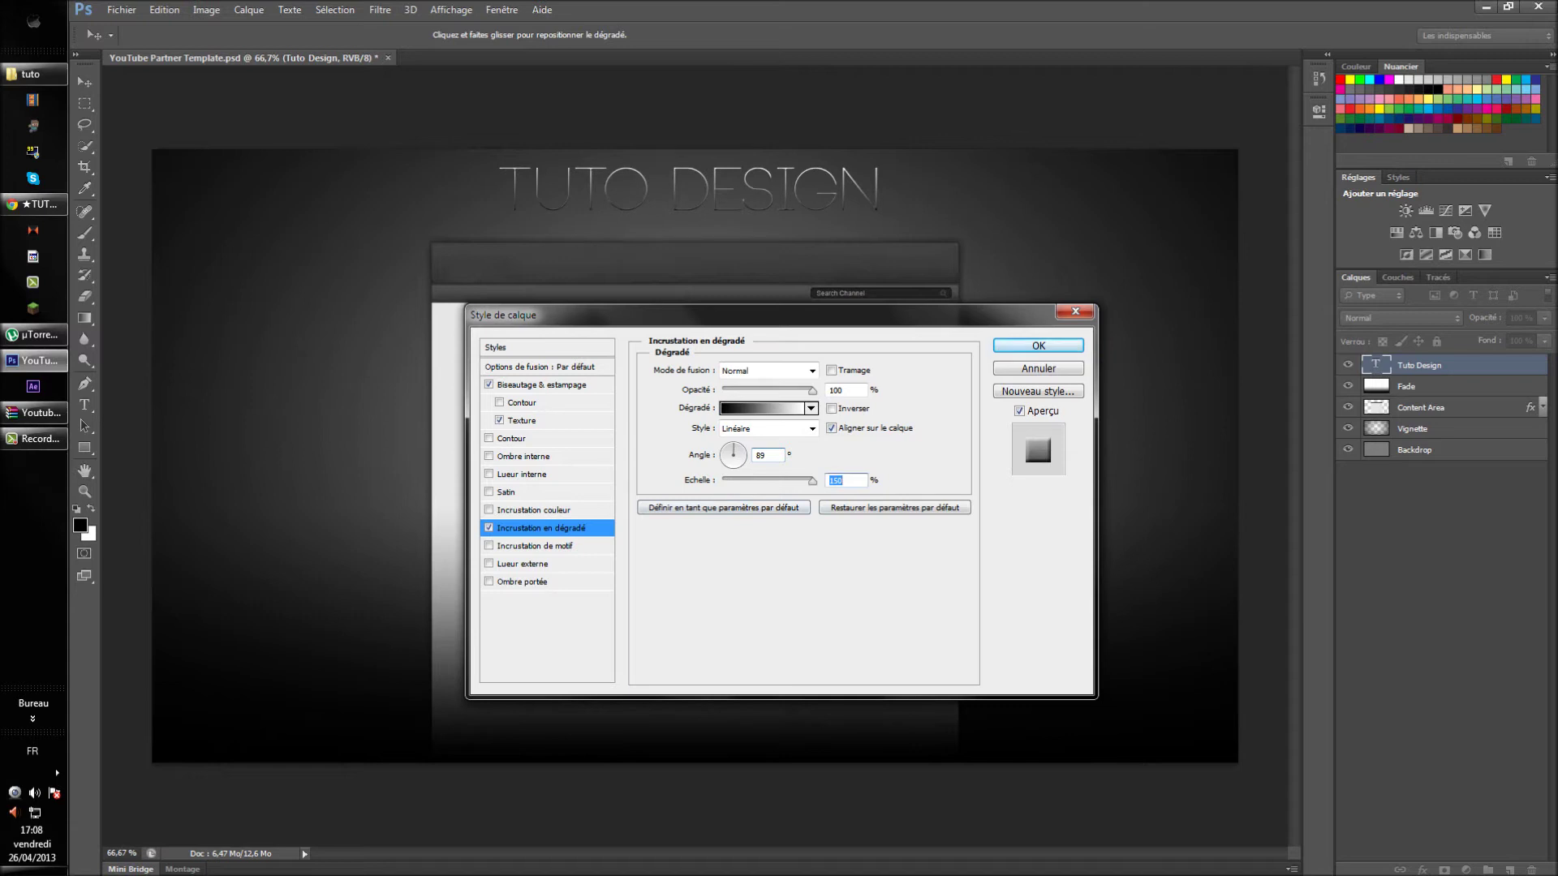
drag(812, 482, 795, 481)
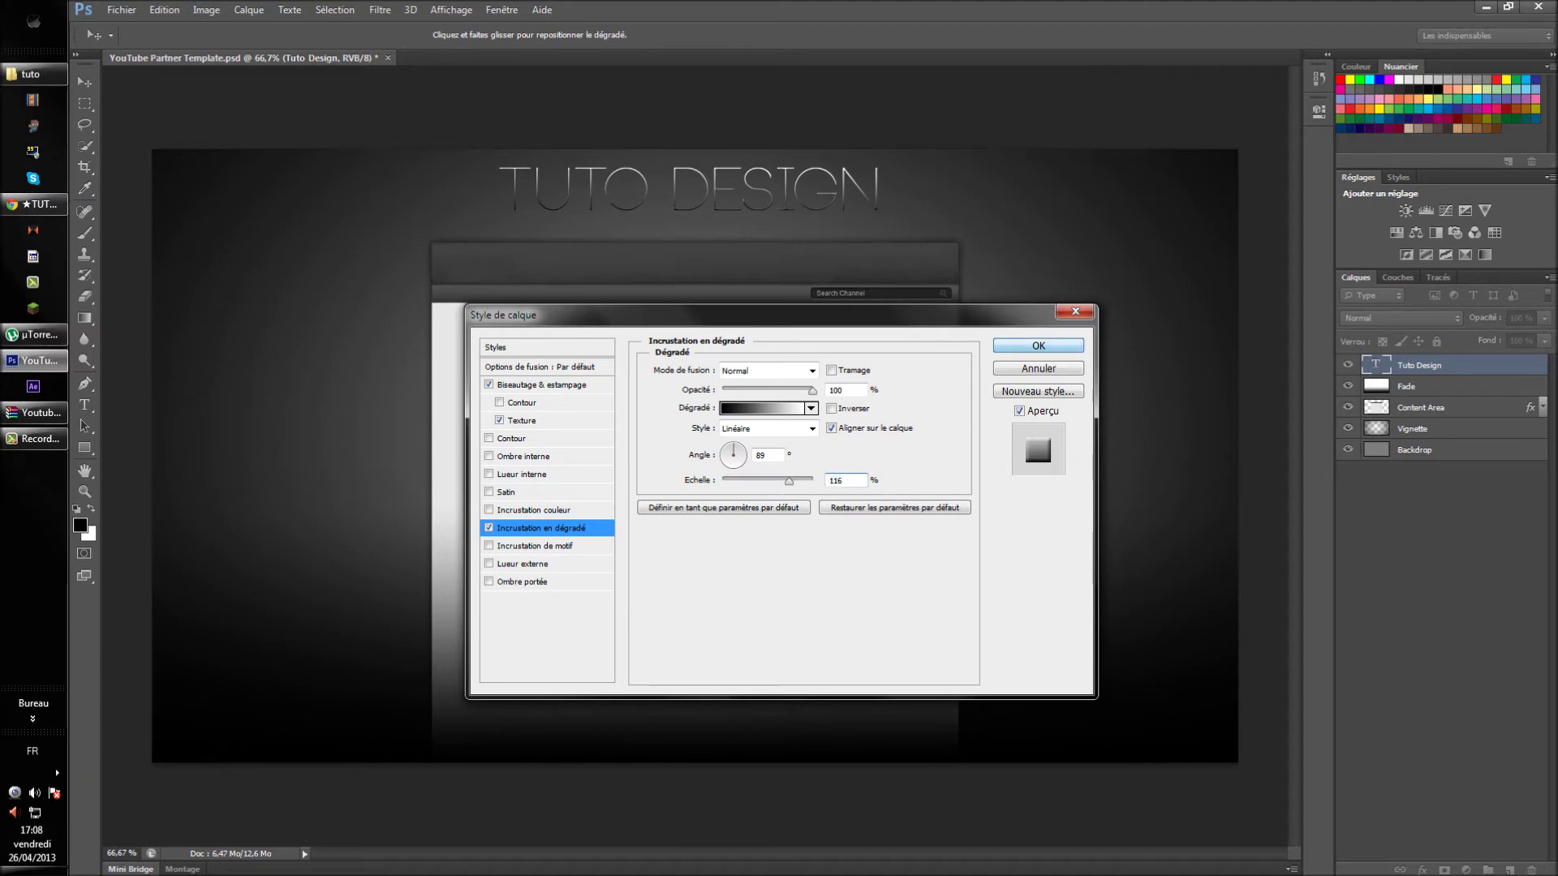
key(Return)
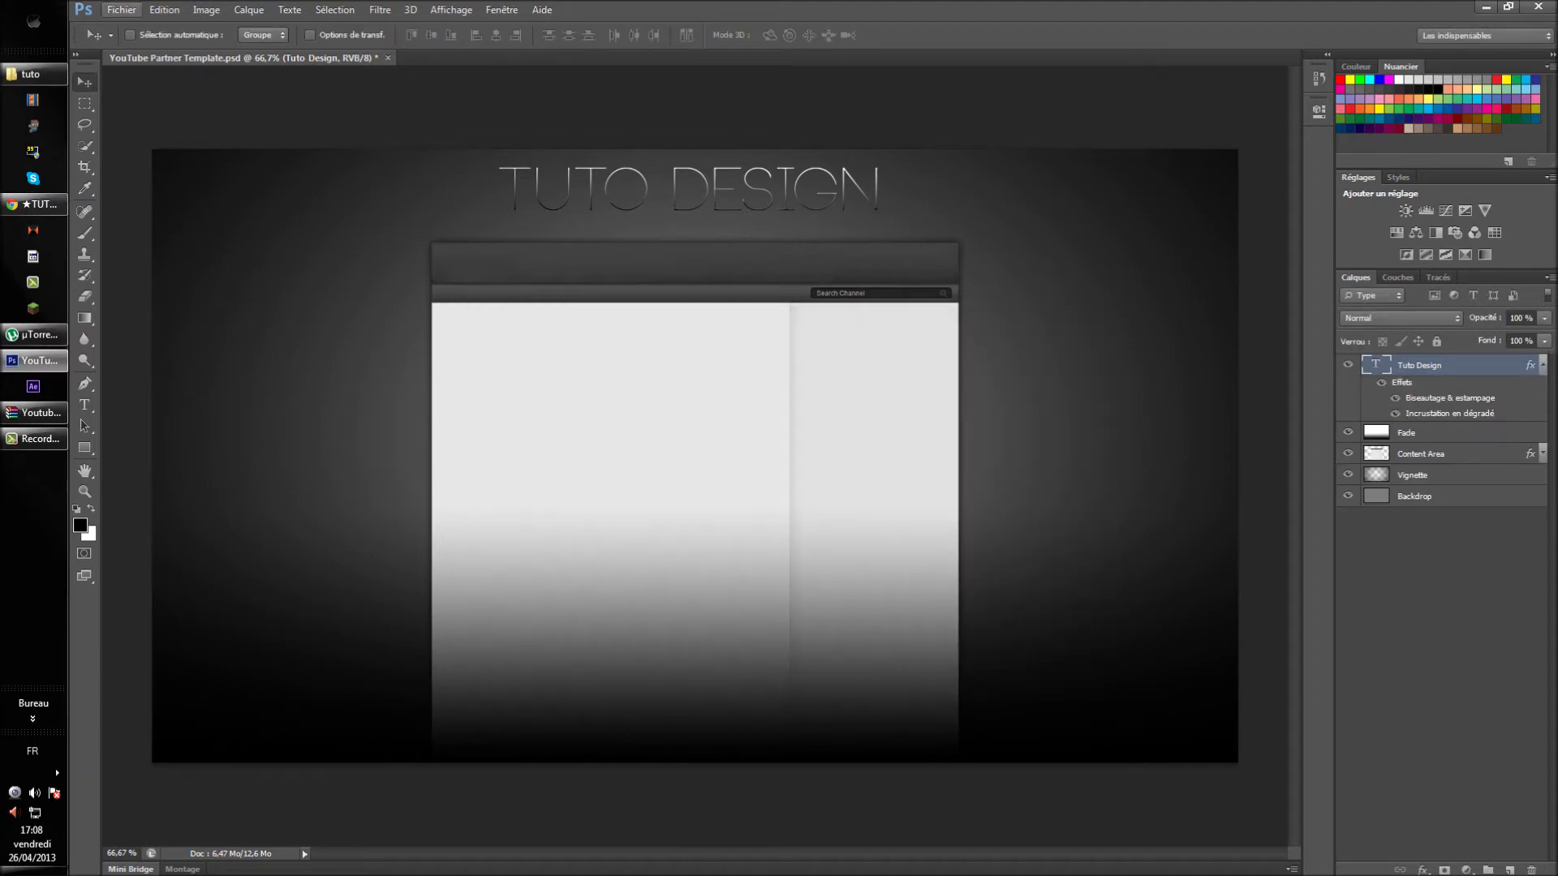
Place the blue flare image lens_flare_by_aukerai-d4o259c from the gxpack photoshop folder into the document.
click(121, 10)
click(139, 274)
click(909, 412)
scroll(909, 412, down, 5)
scroll(910, 412, down, 3)
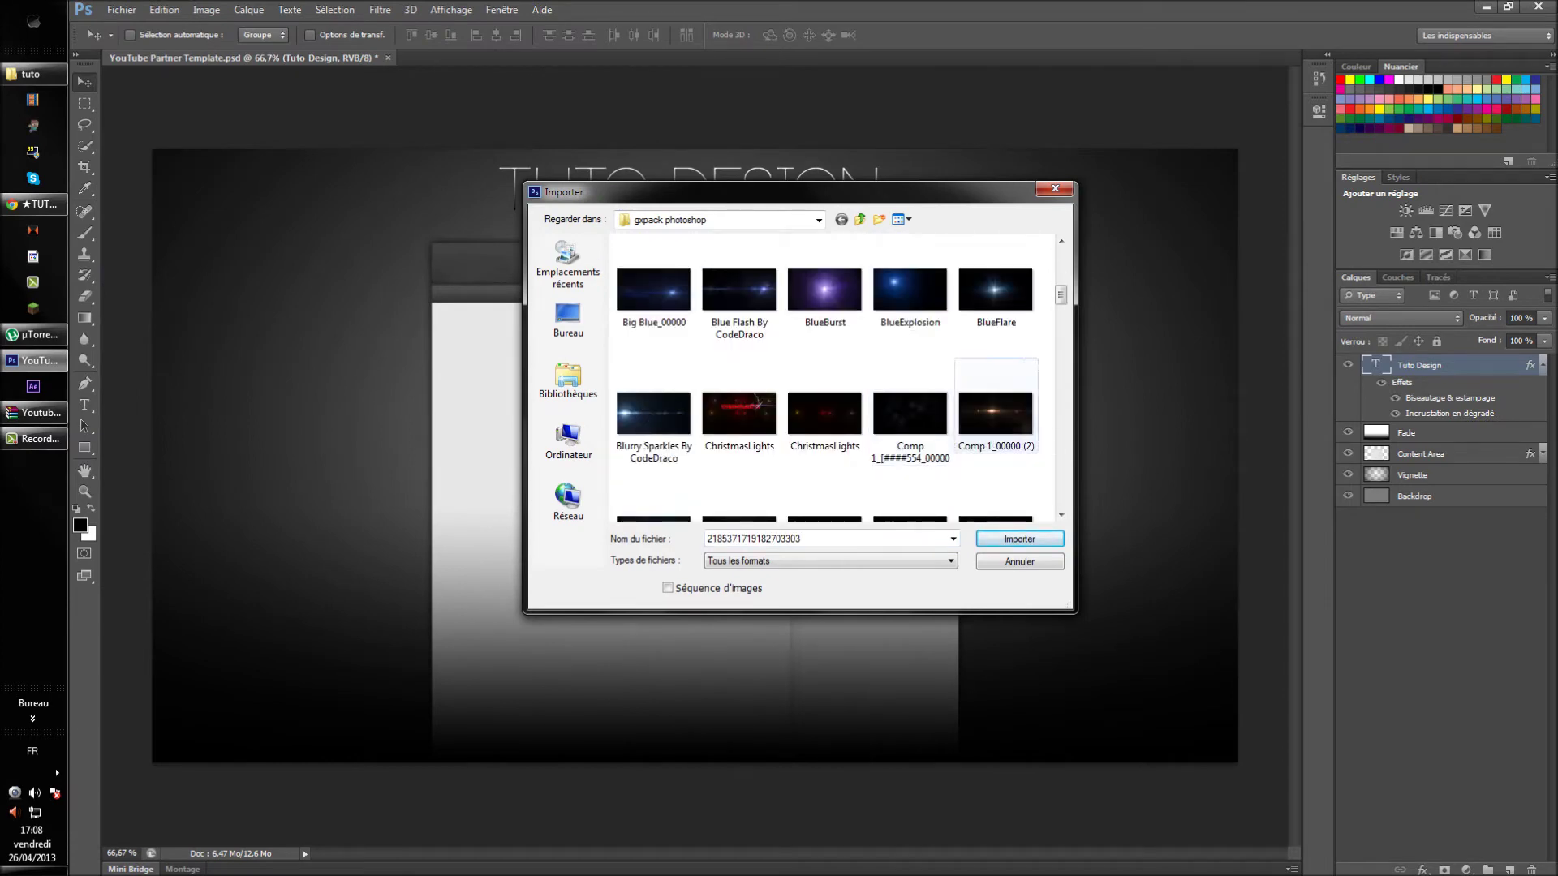
scroll(909, 412, down, 2)
scroll(909, 413, down, 5)
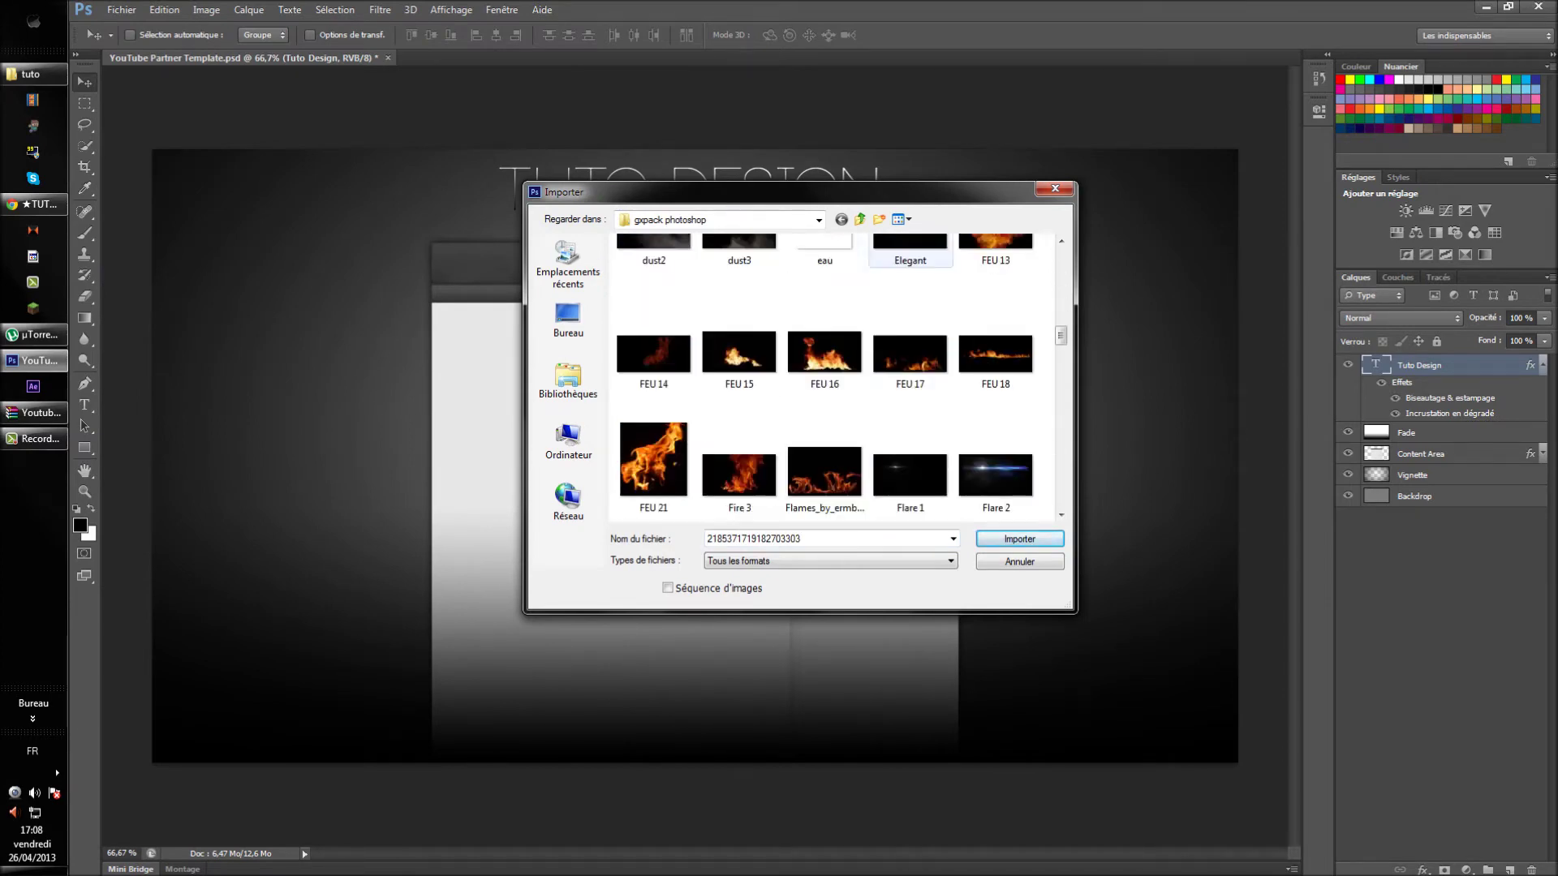
scroll(909, 413, down, 2)
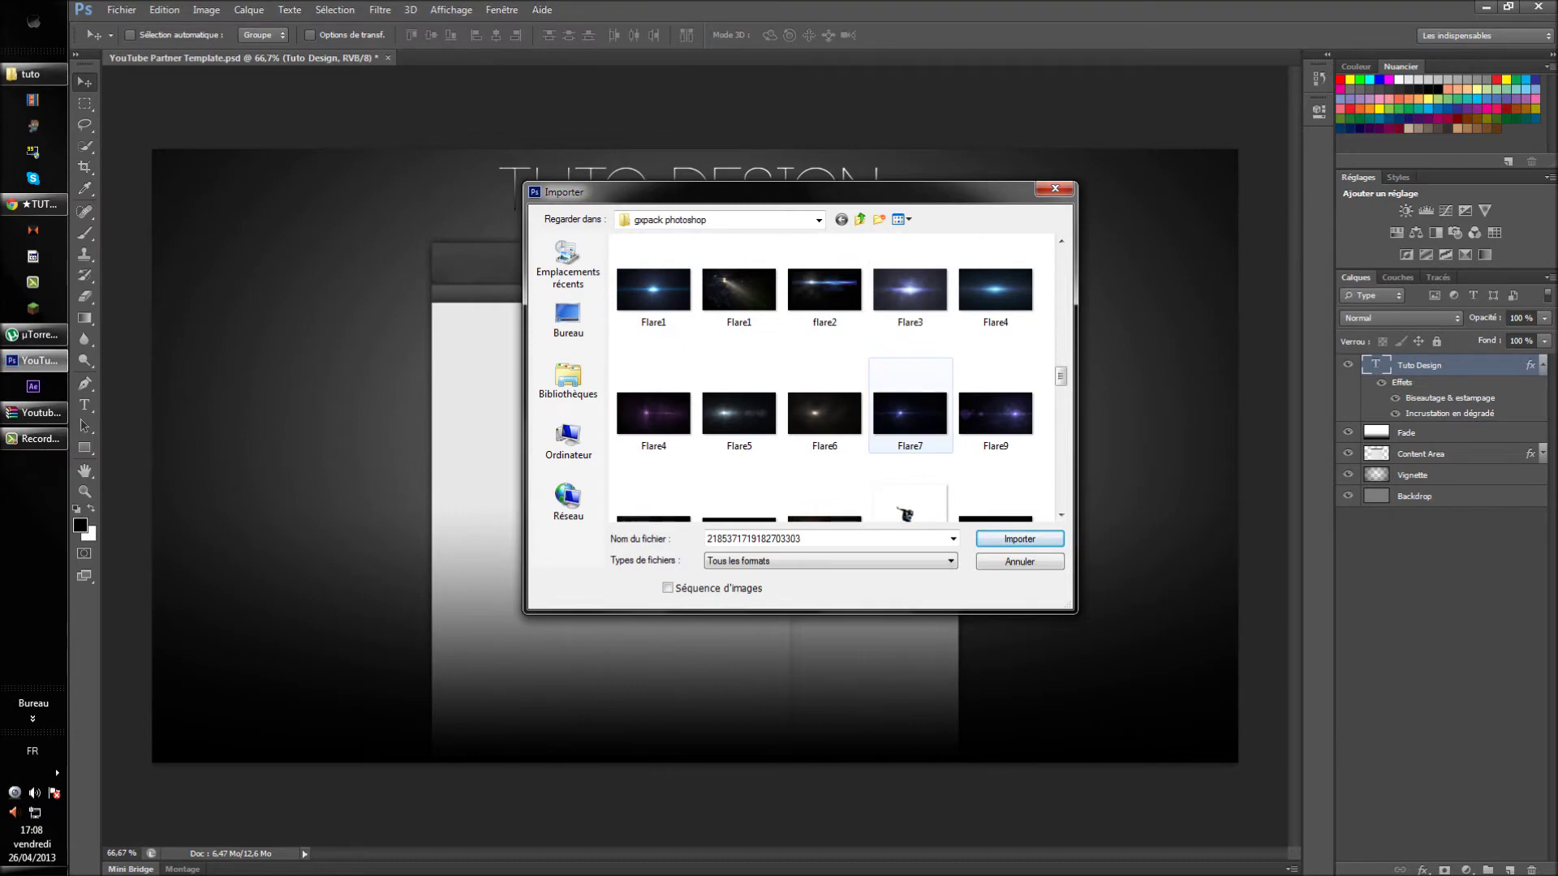
scroll(909, 412, down, 3)
click(996, 247)
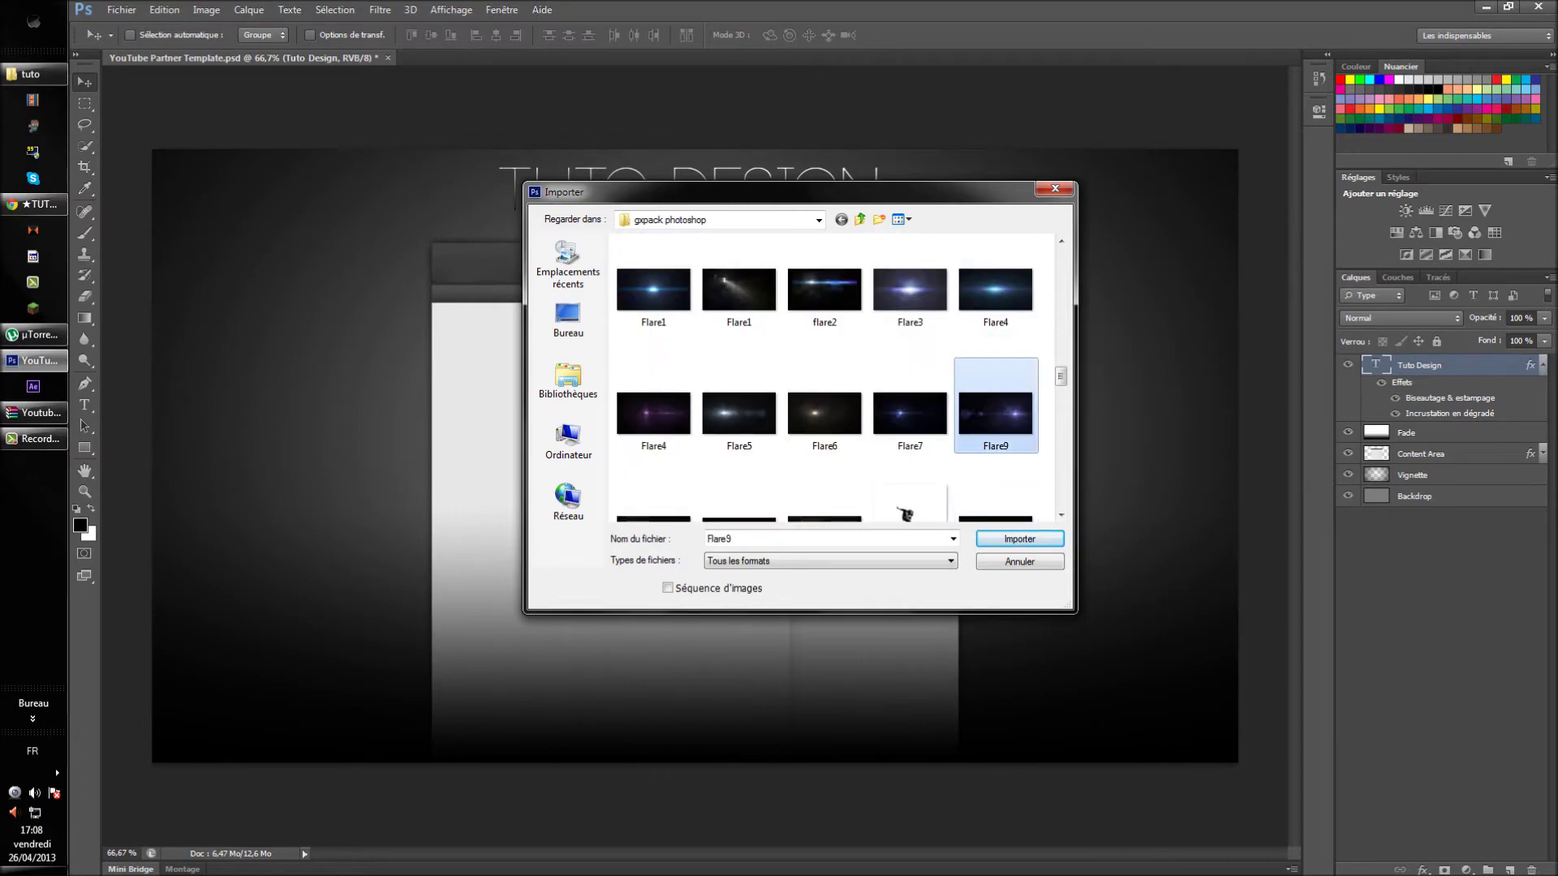
scroll(996, 247, down, 1)
scroll(836, 377, down, 1)
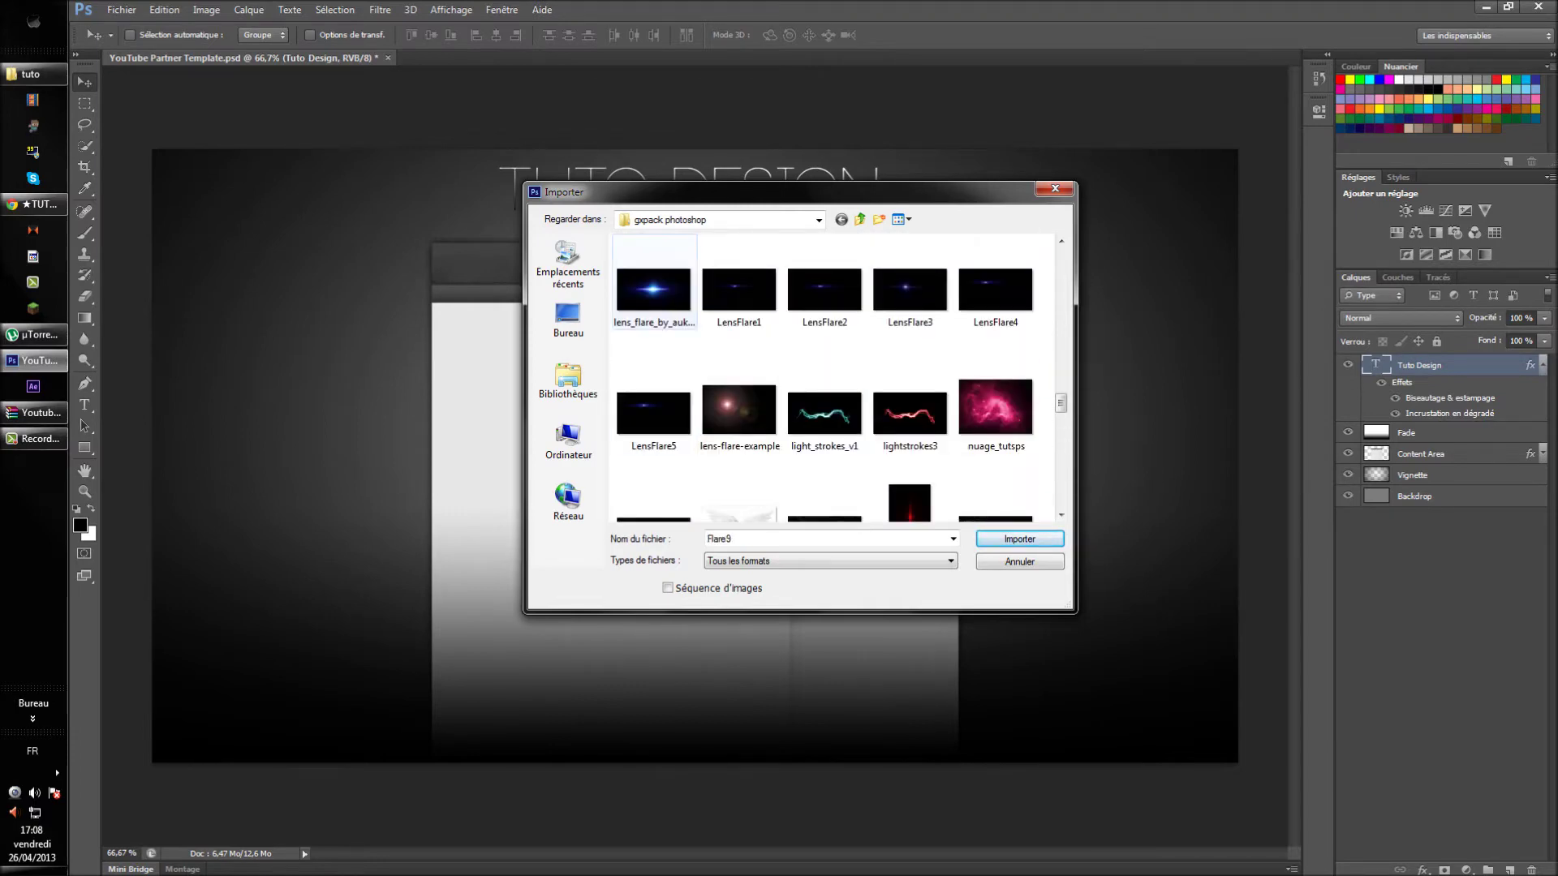
click(739, 409)
click(653, 412)
click(739, 410)
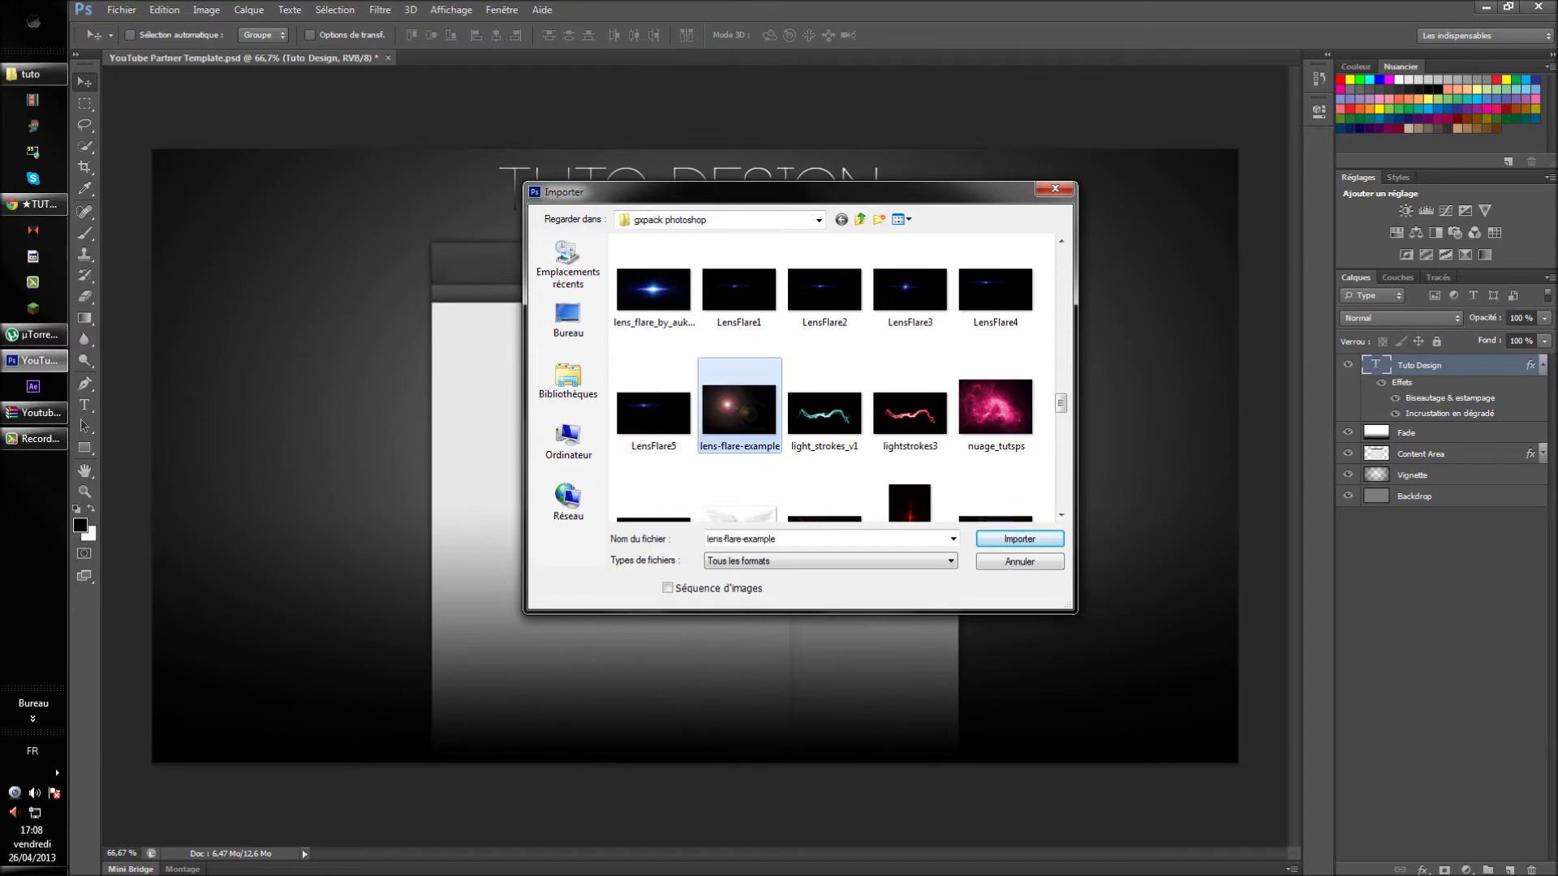
click(653, 289)
double_click(653, 290)
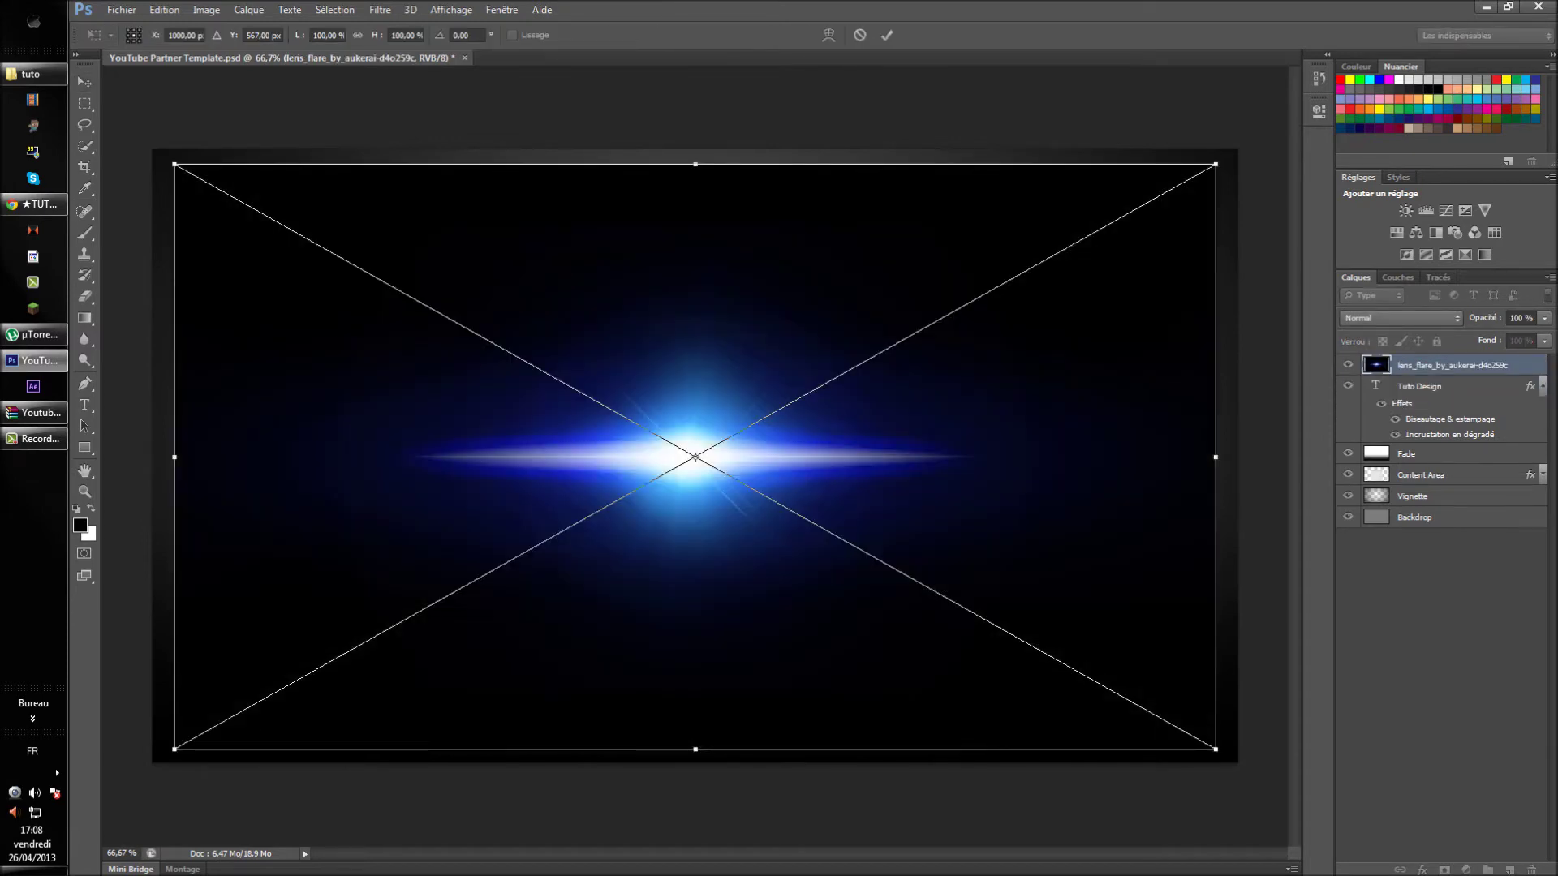
Shrink the placed flare to about 80% wide by 77% high and set its blend mode to Eclaircir.
drag(1189, 177, 1016, 267)
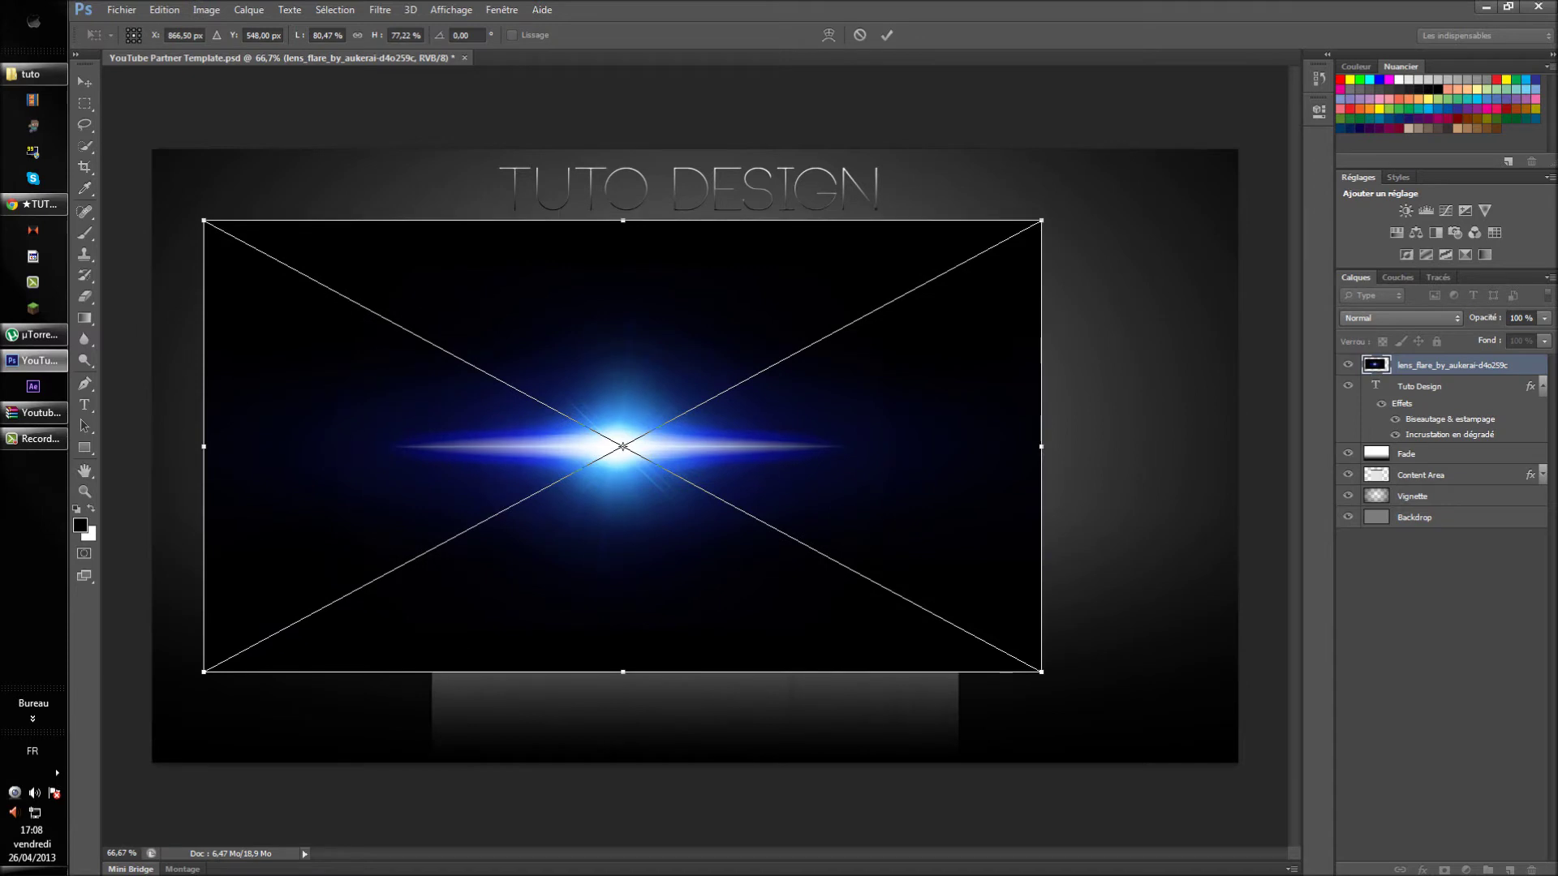
click(1399, 318)
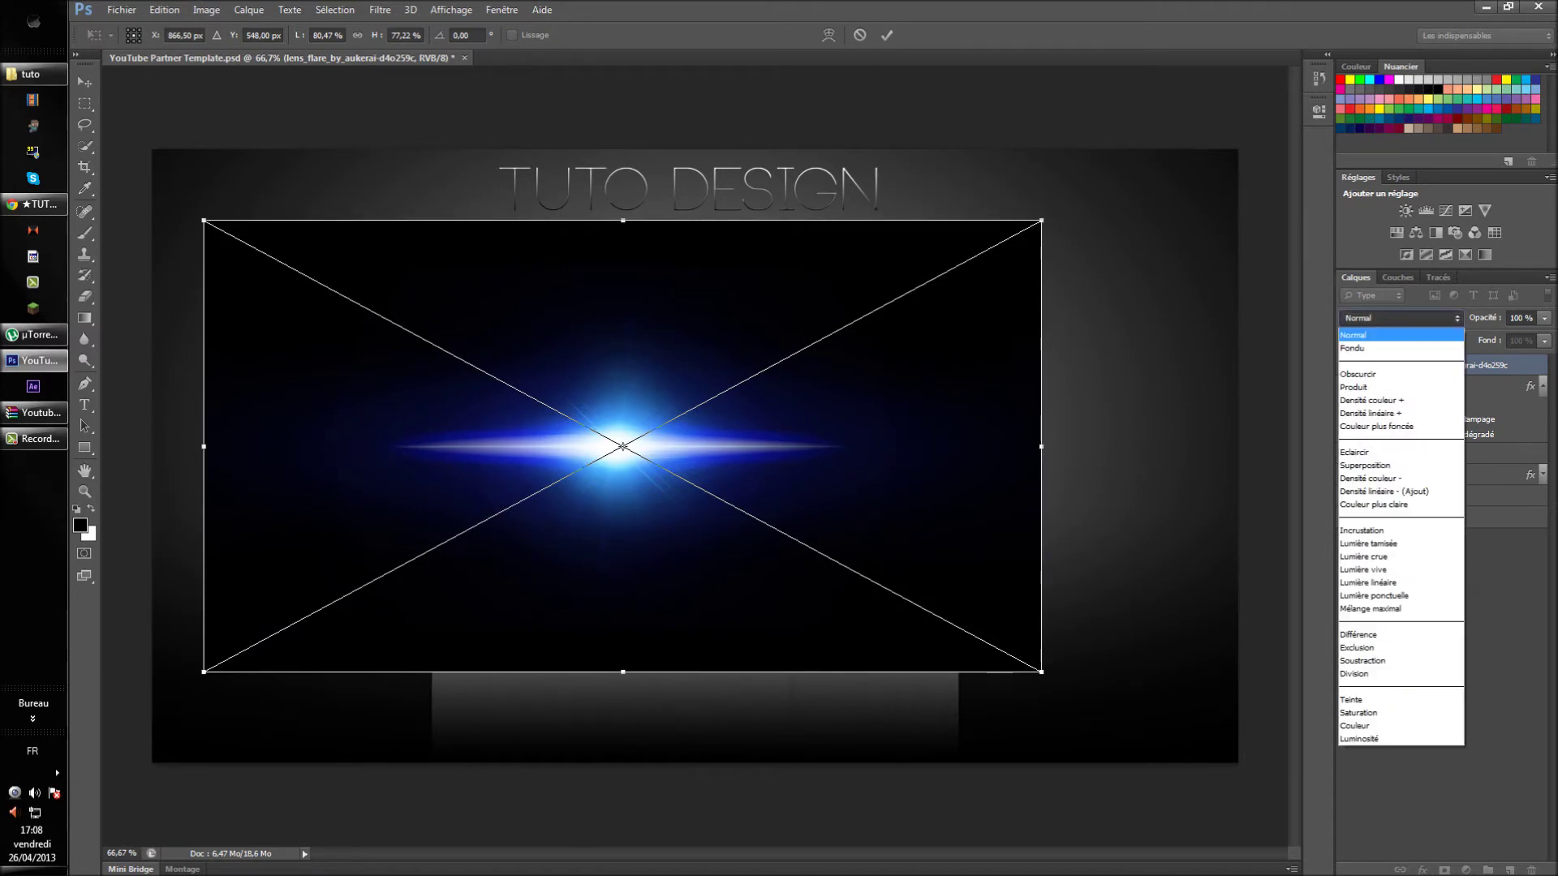
key(Up)
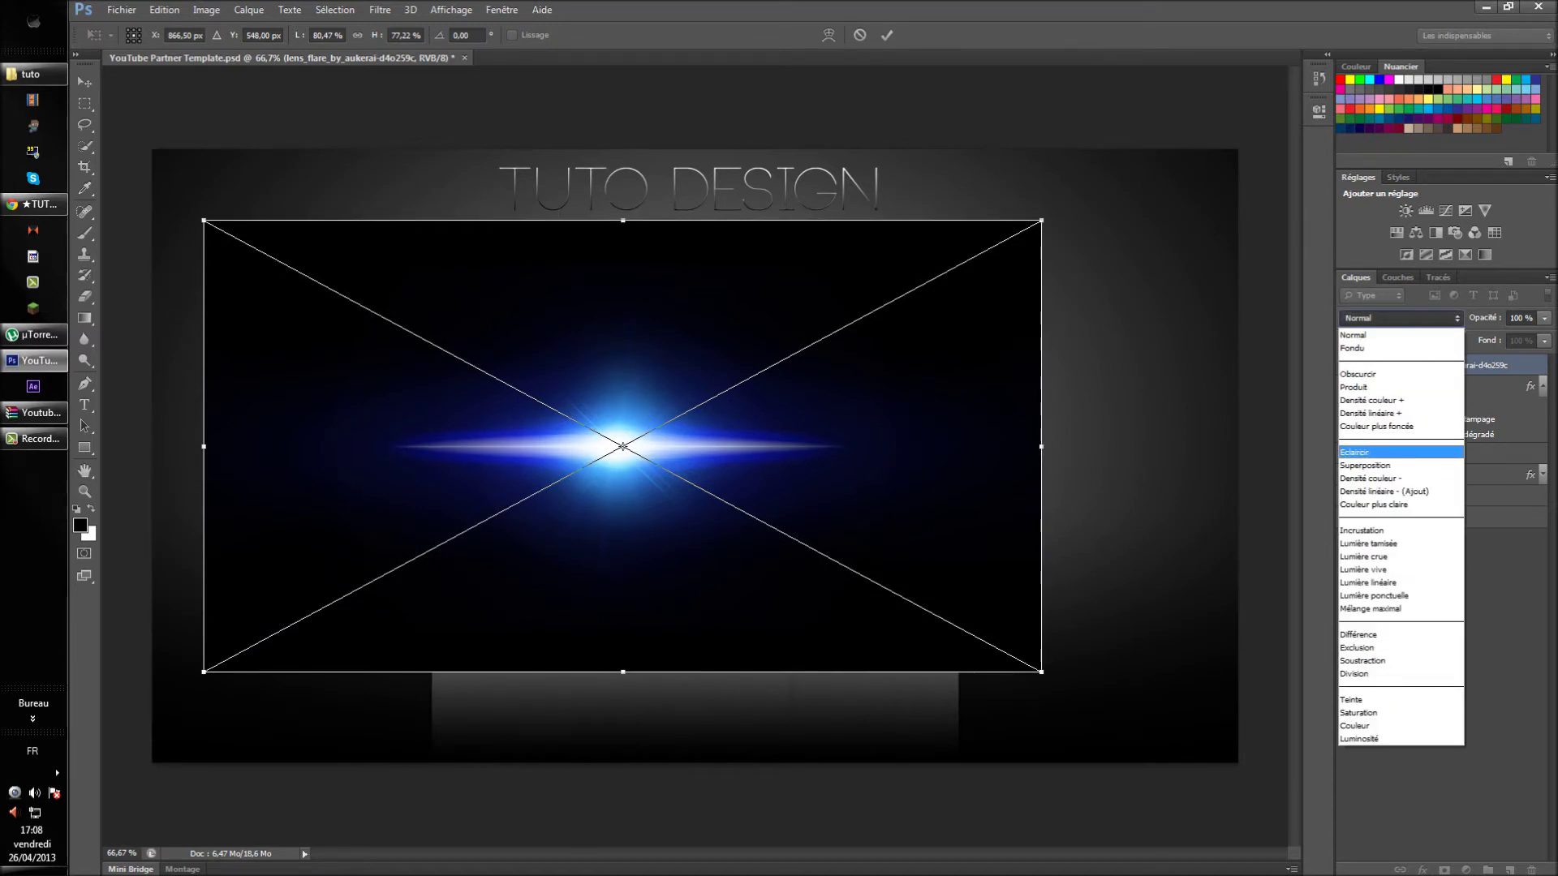
key(Return)
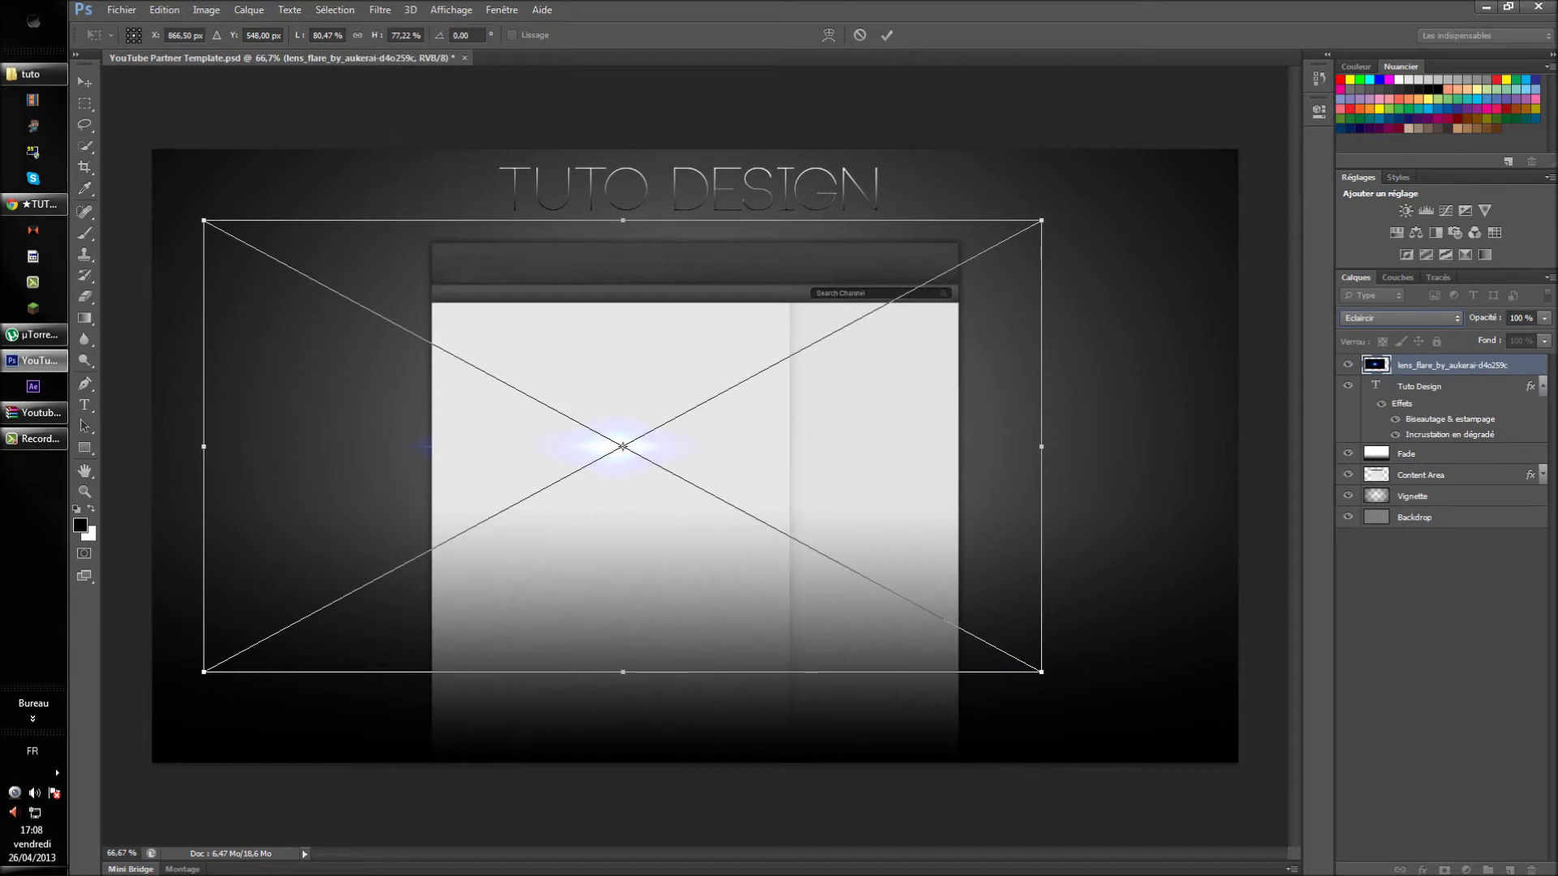
Scale the flare down to about 72% by 68% and centre it horizontally just beneath the Tuto Design title.
drag(1041, 220, 948, 276)
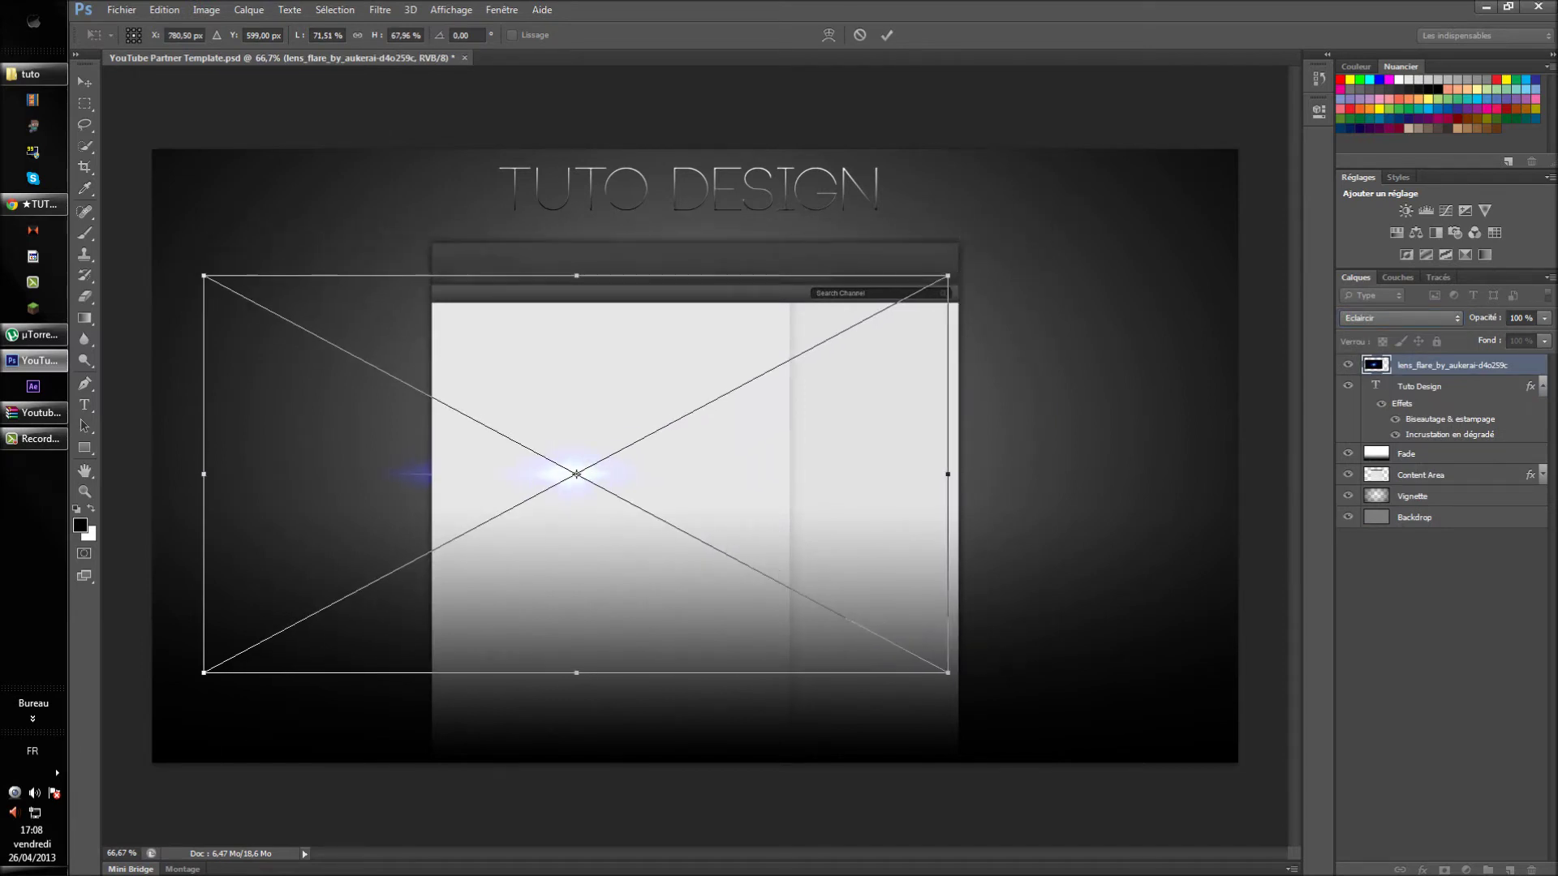
drag(798, 476, 927, 245)
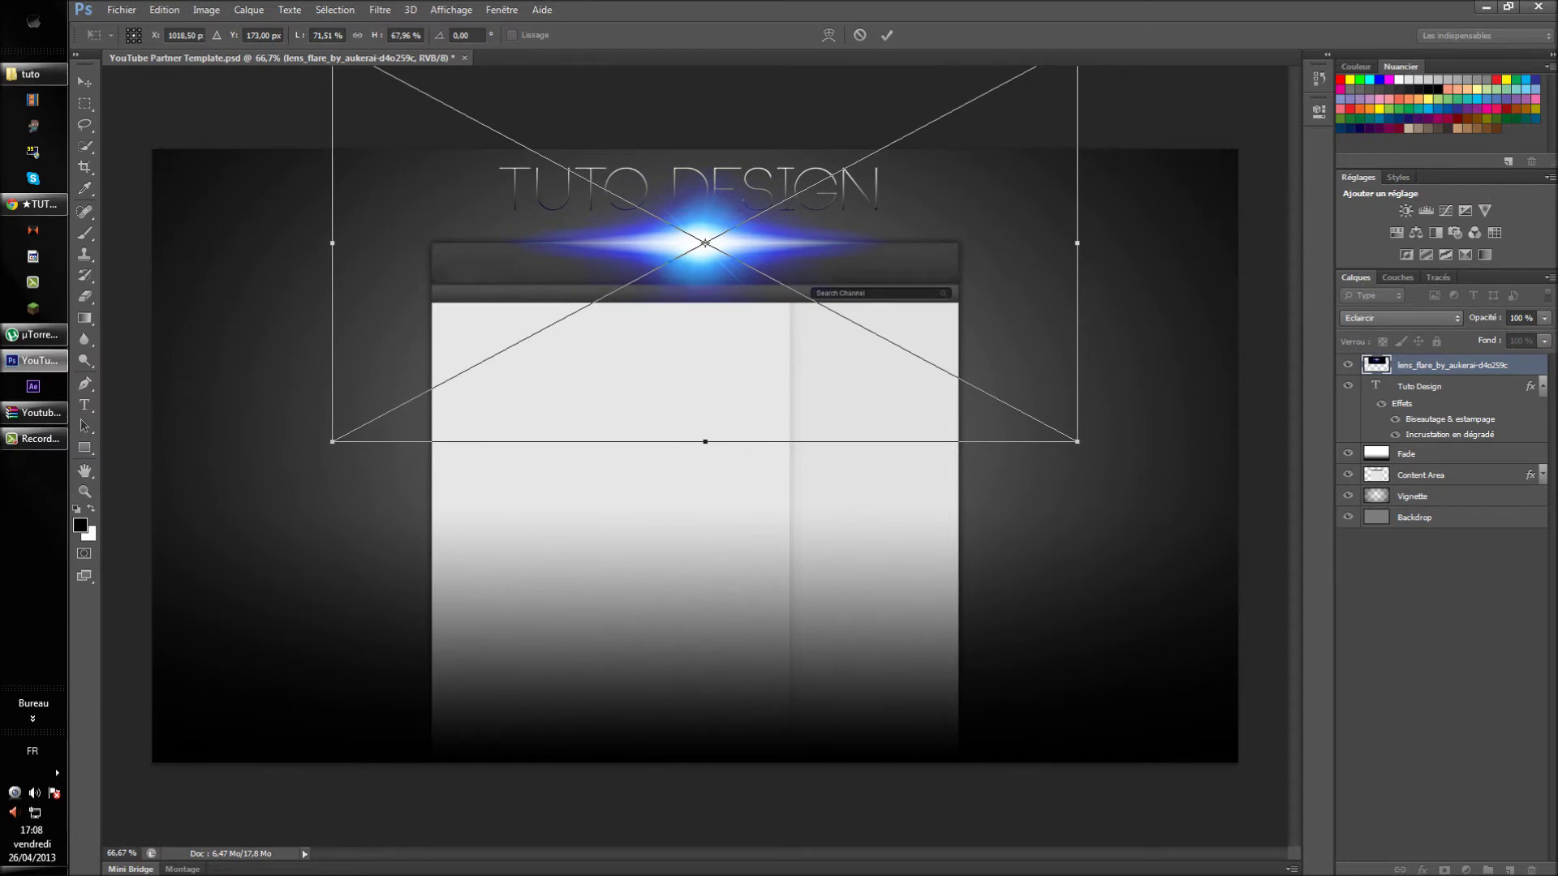
drag(750, 323, 741, 323)
Set the flare's blend mode to Superposition and shrink it to about 41% wide by 42% high beneath the title.
click(1401, 318)
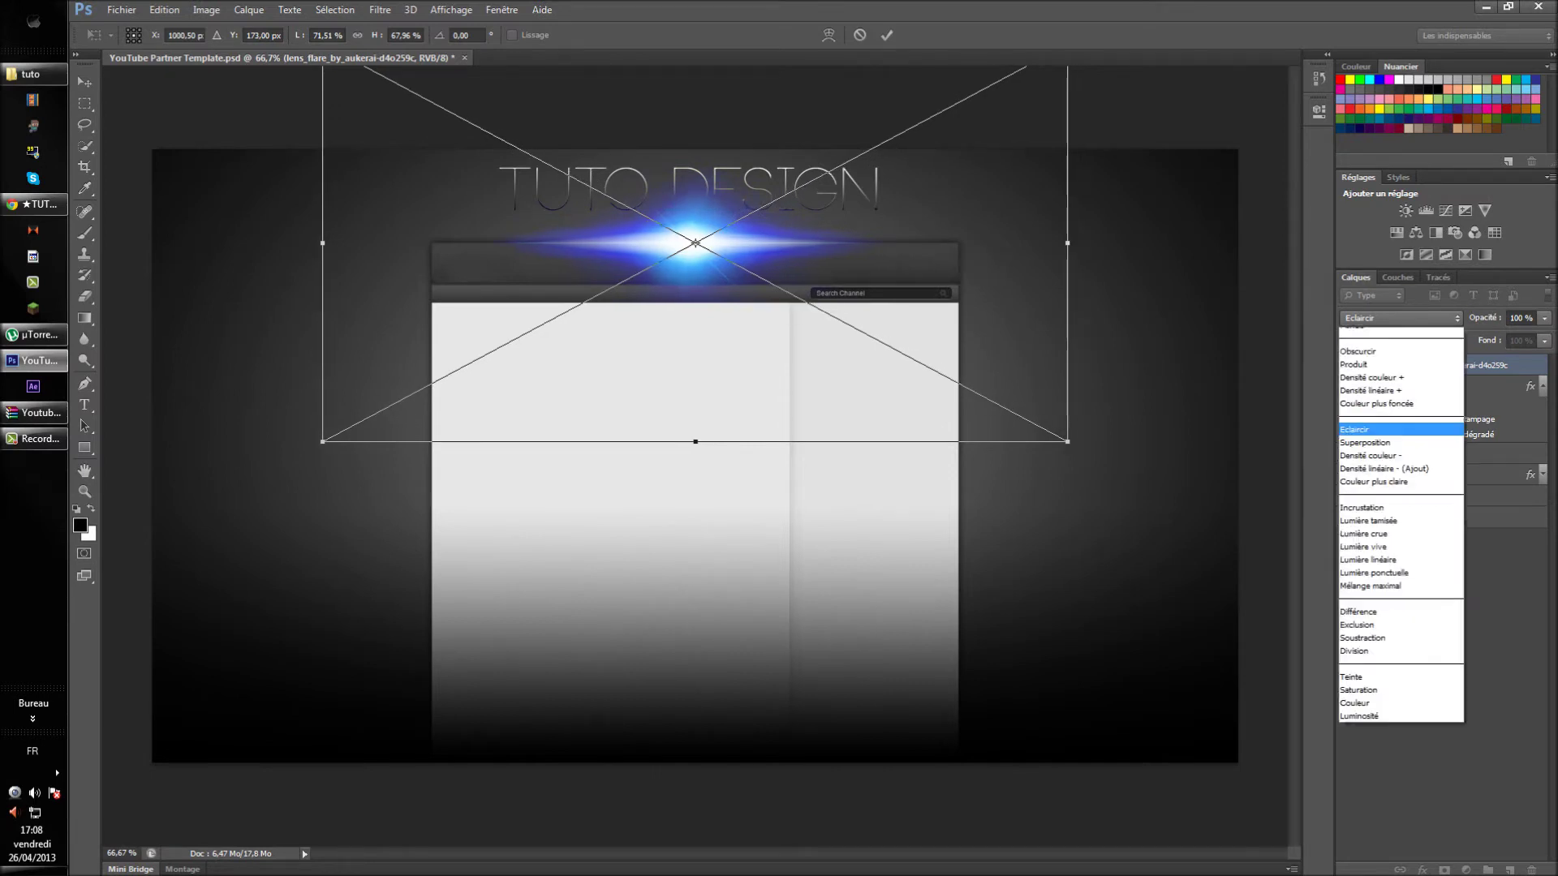
click(1364, 465)
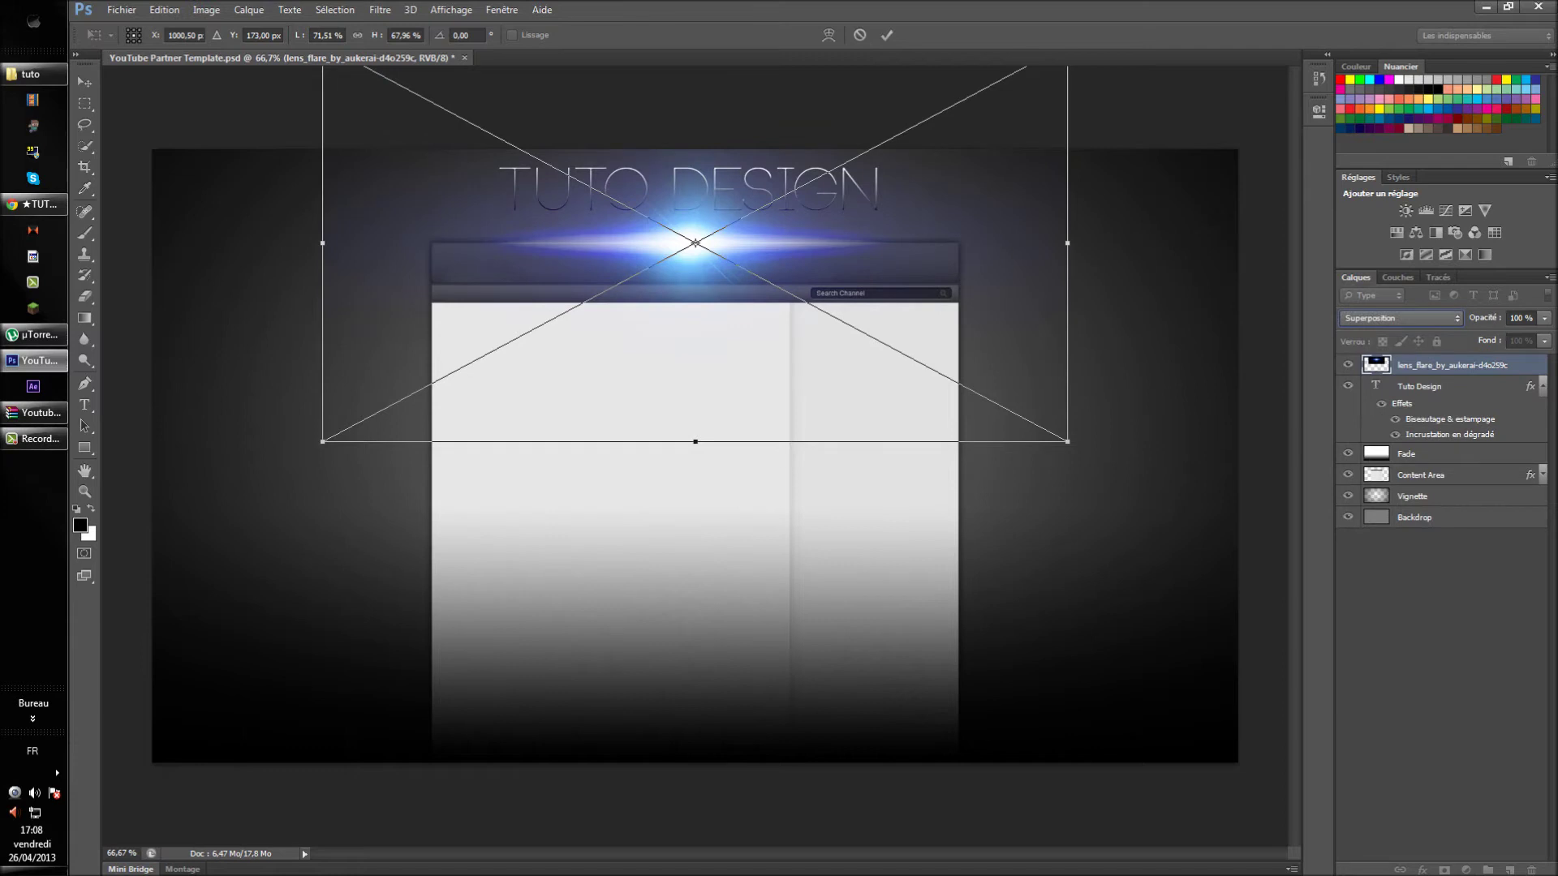
drag(1067, 442, 753, 289)
drag(633, 208, 792, 277)
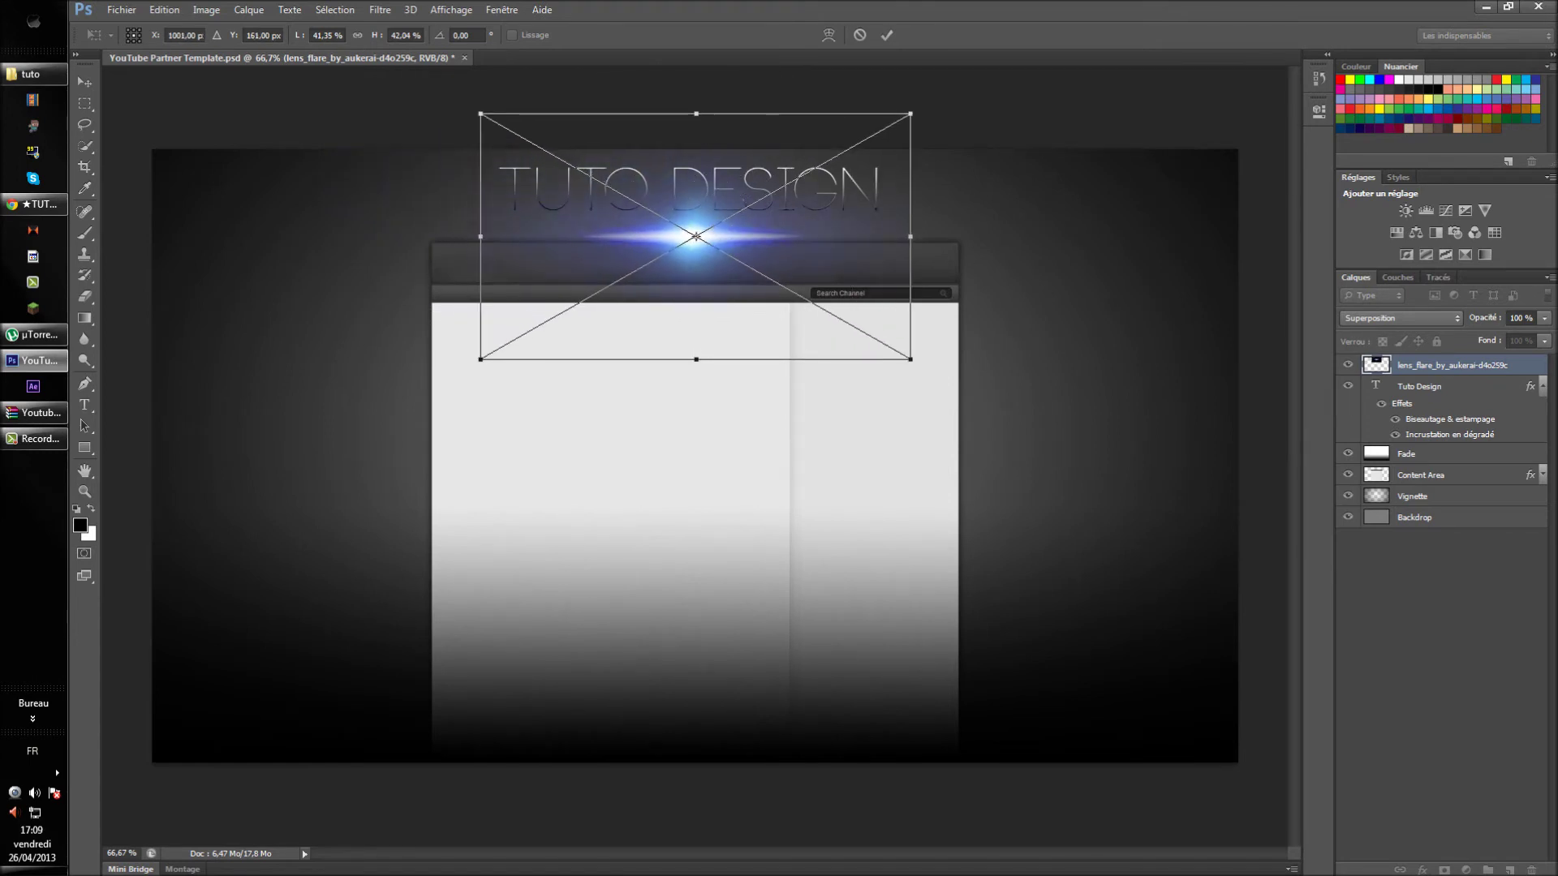
Widen the flare to about 51% so its frame spans the content area's width, and apply the transformation.
drag(910, 233, 941, 236)
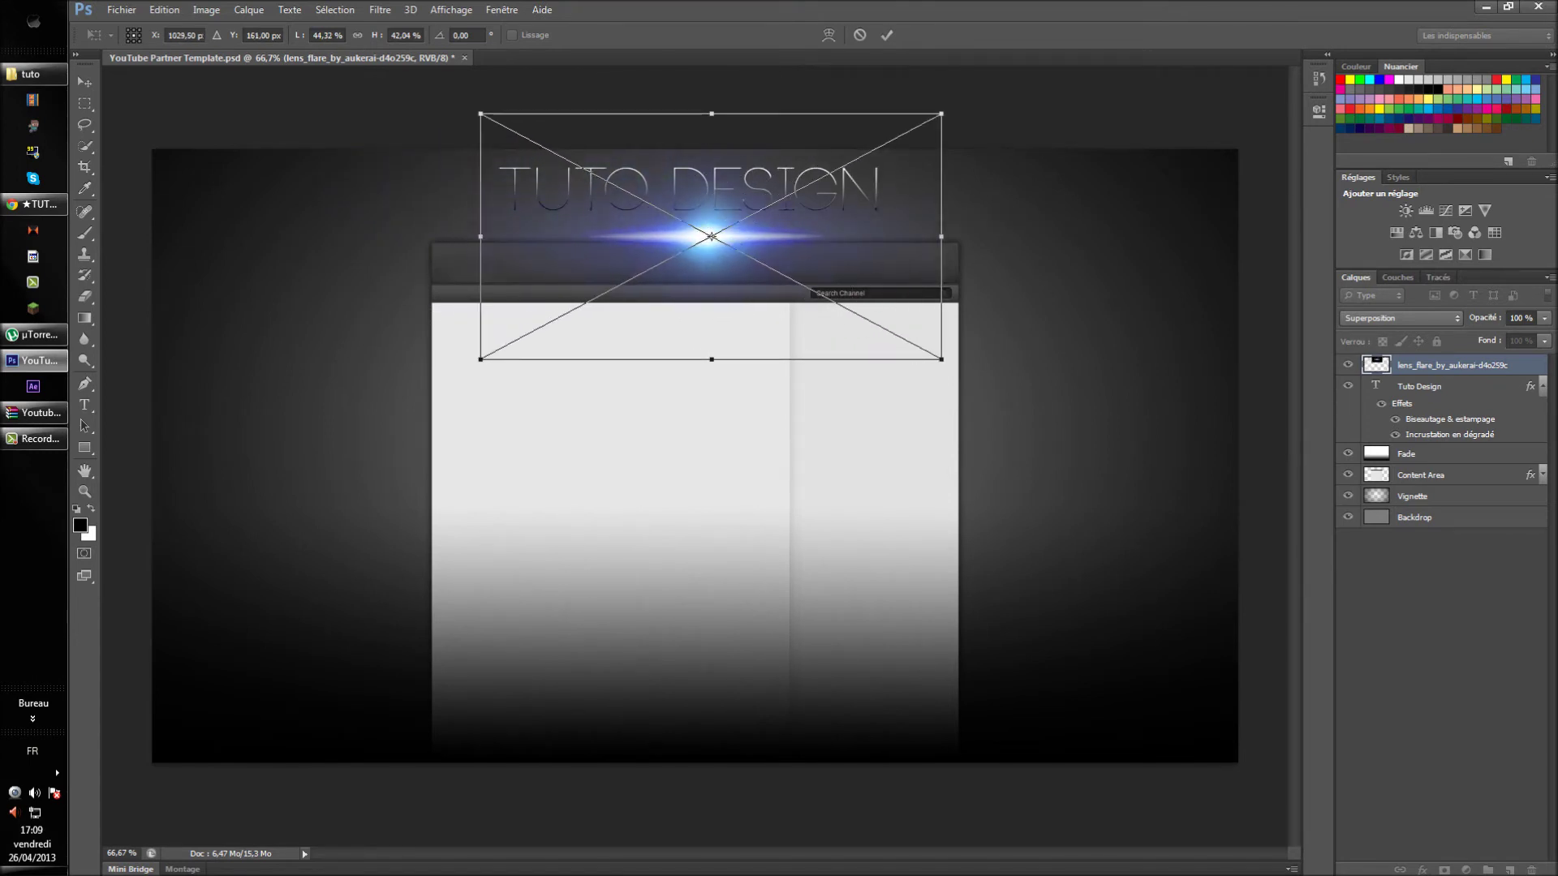
drag(480, 236, 432, 236)
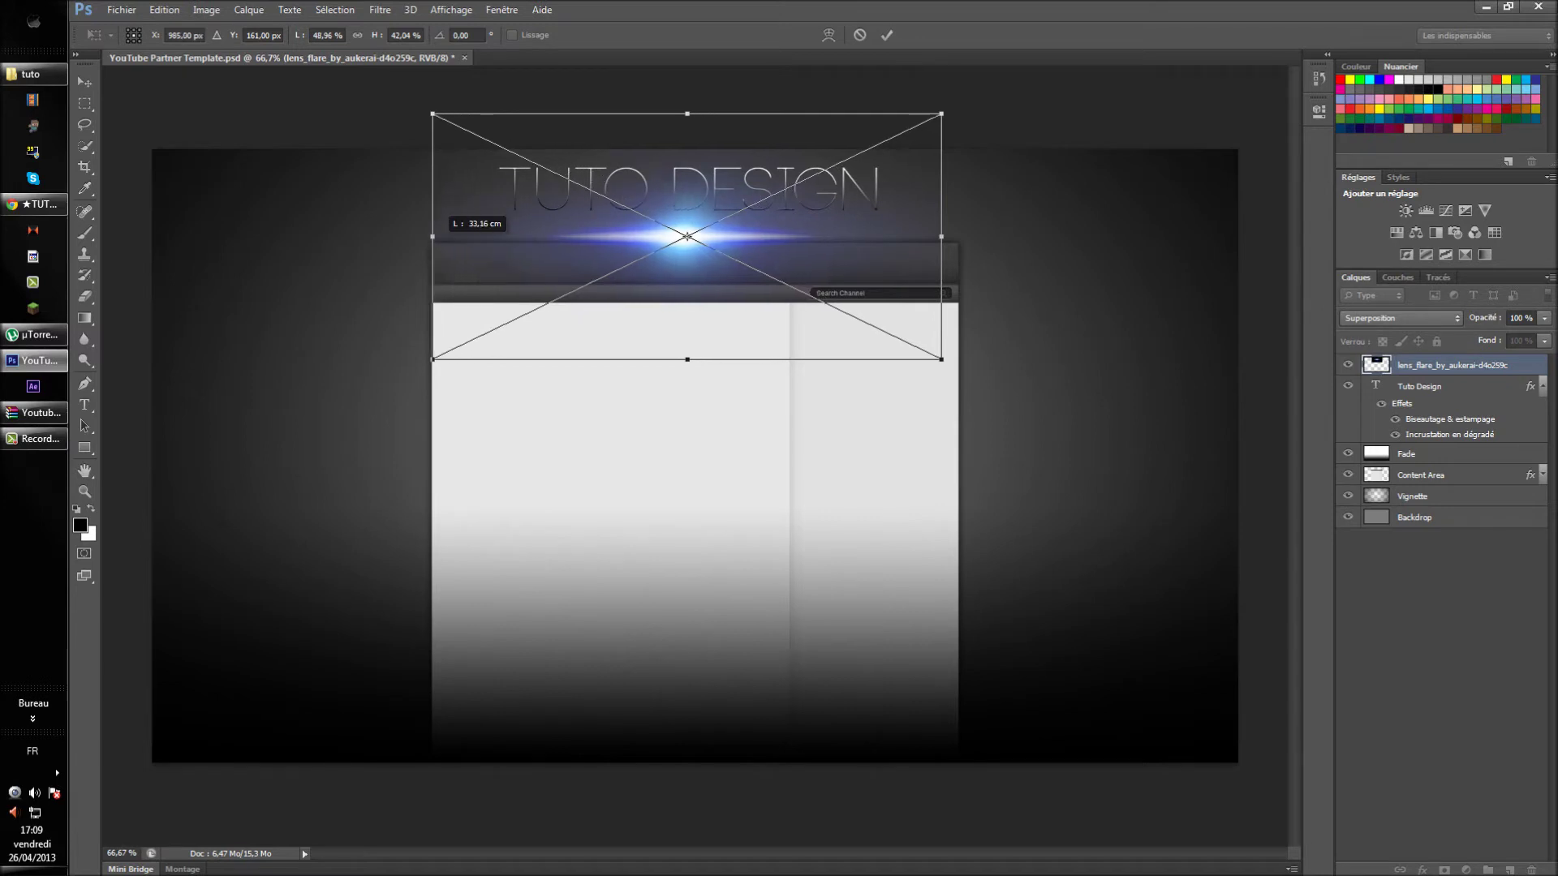
drag(941, 236, 958, 236)
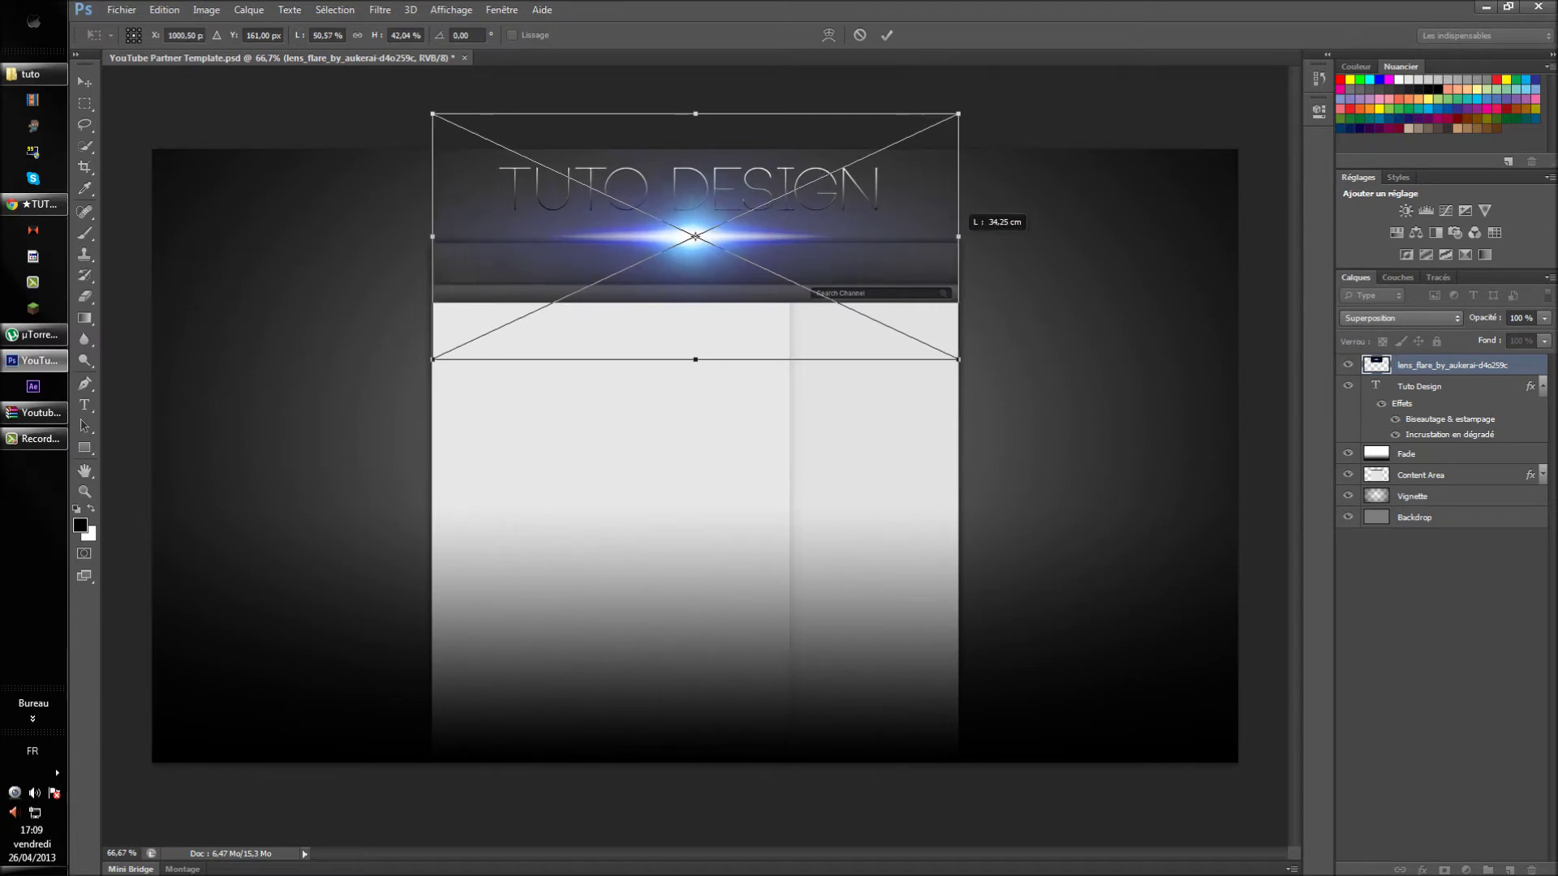
right_click(881, 271)
click(927, 281)
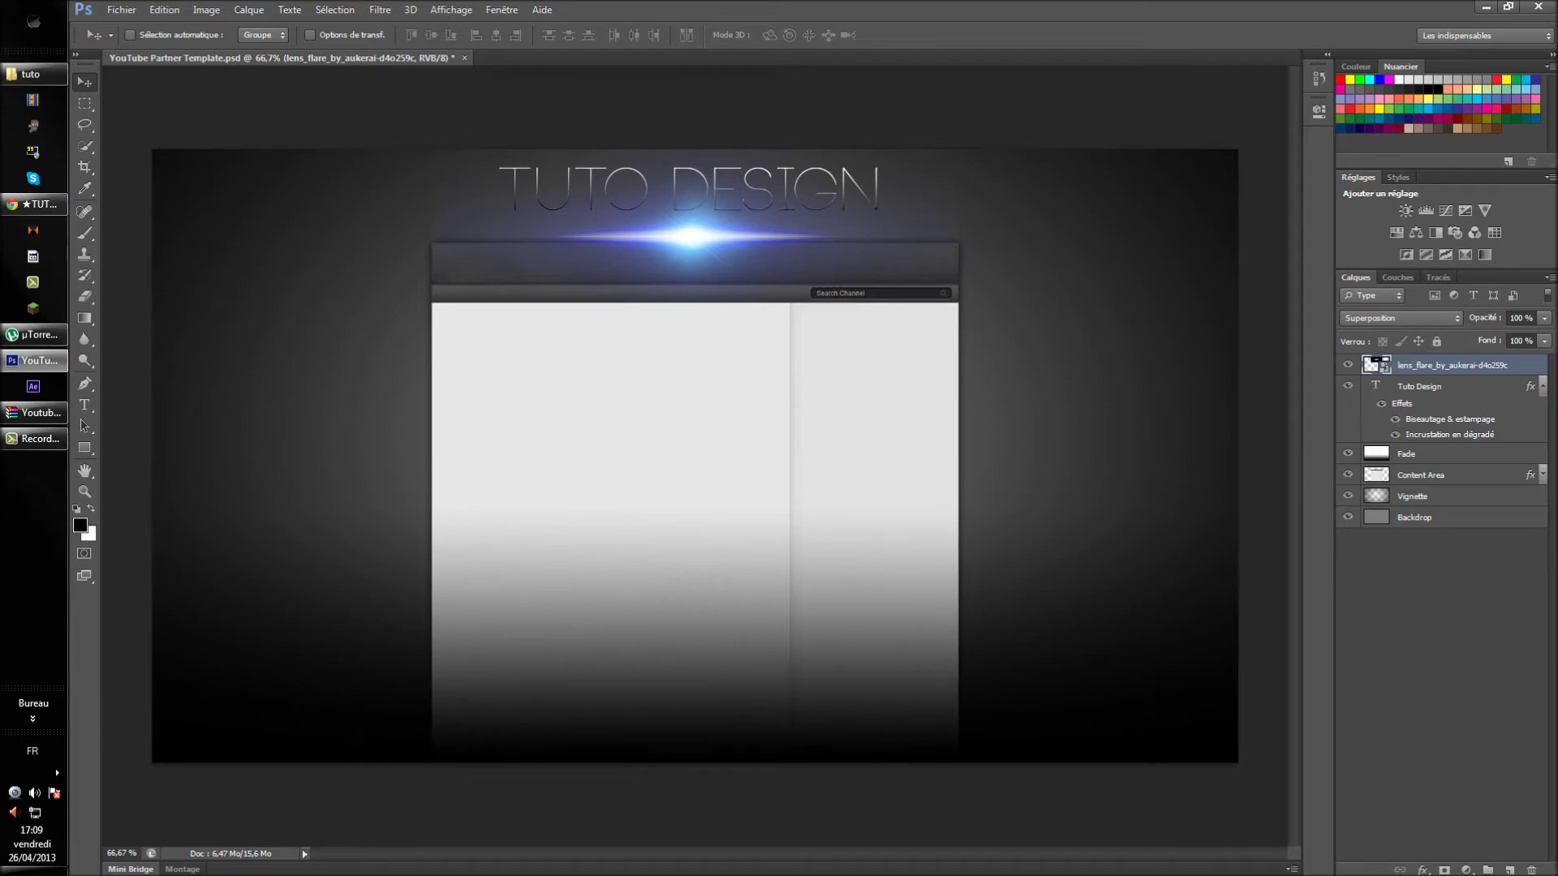
click(121, 9)
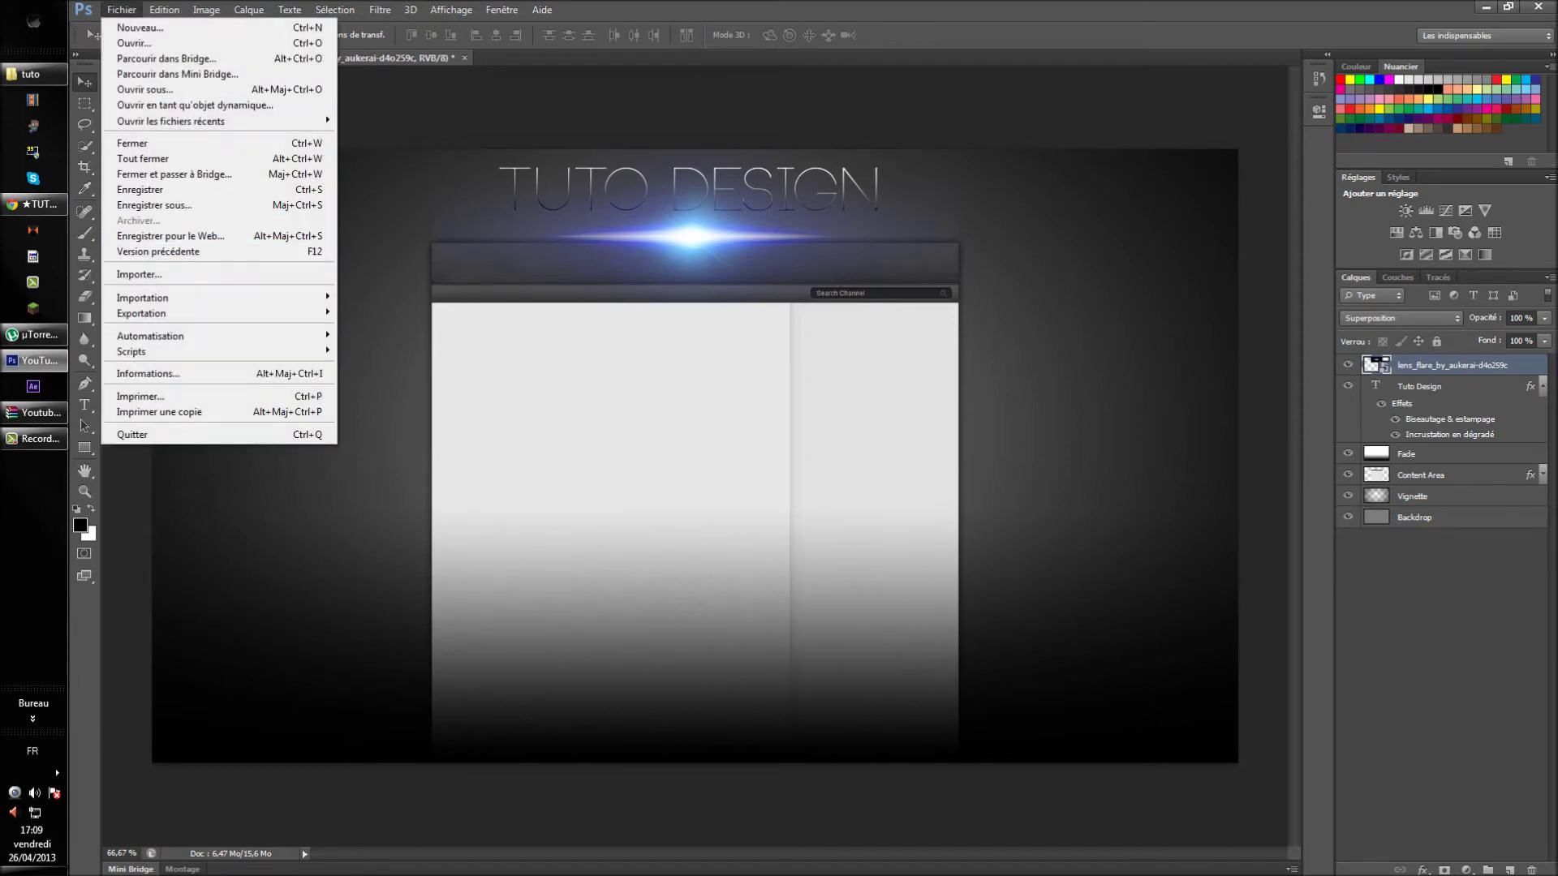
click(139, 275)
click(740, 406)
scroll(740, 406, down, 2)
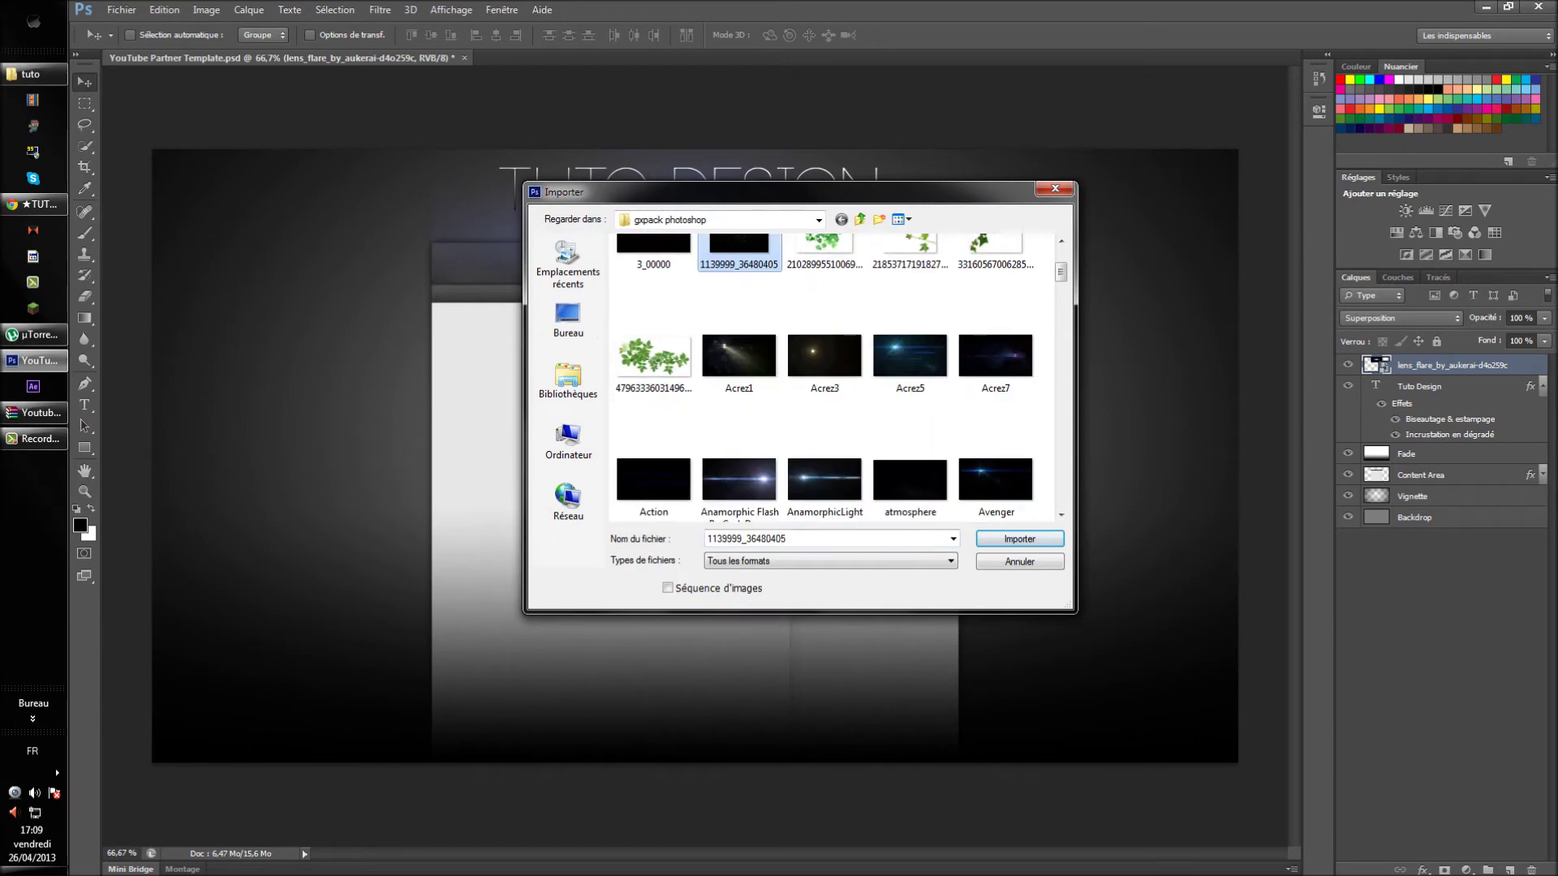
scroll(739, 405, down, 5)
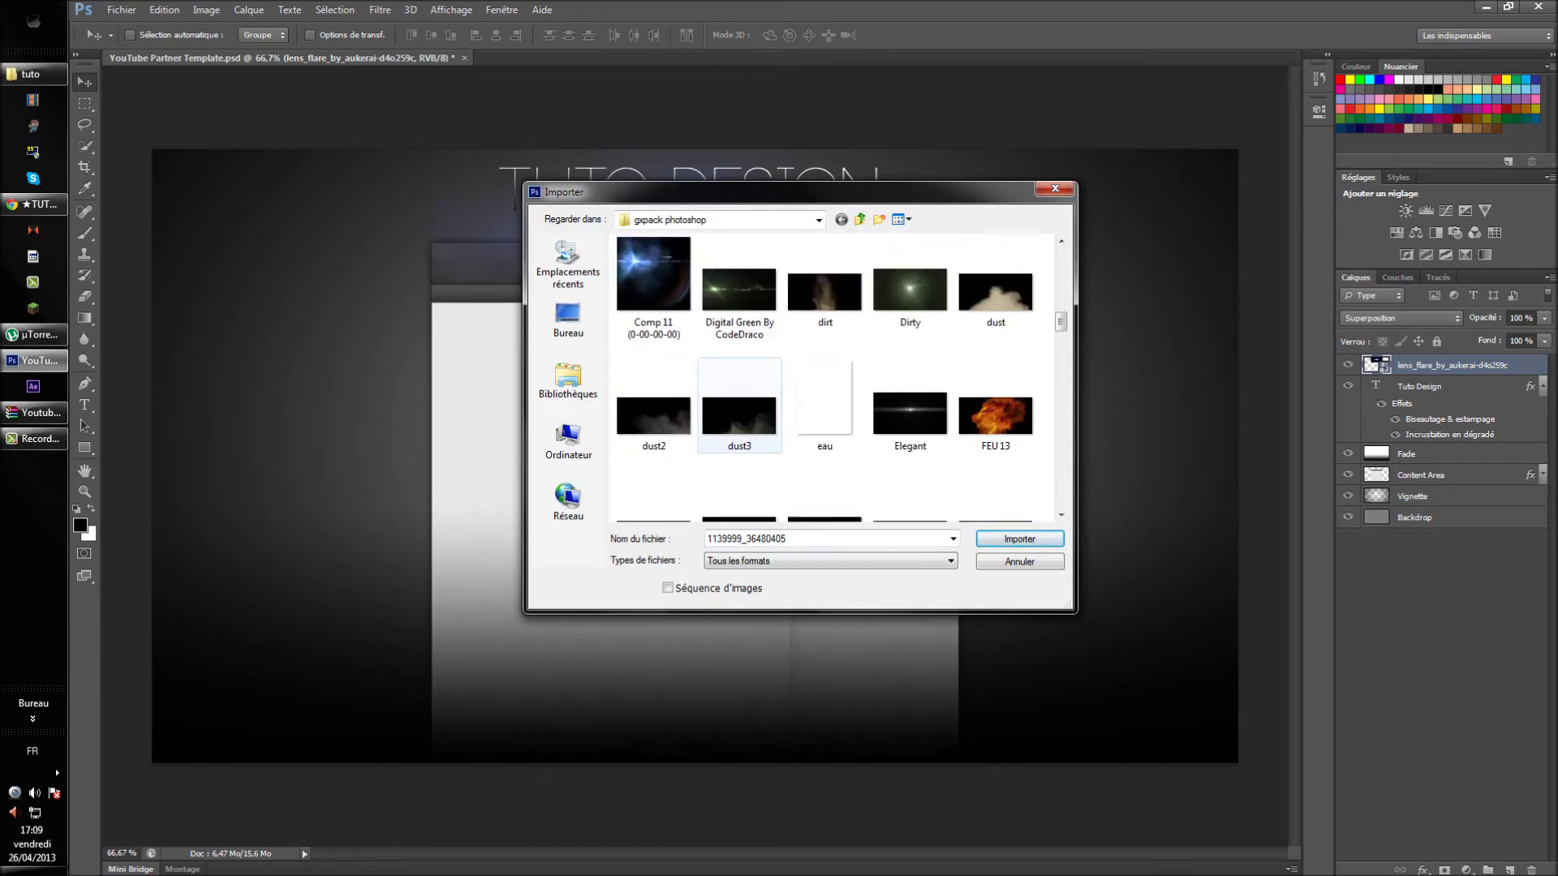
scroll(824, 454, down, 2)
scroll(825, 471, down, 2)
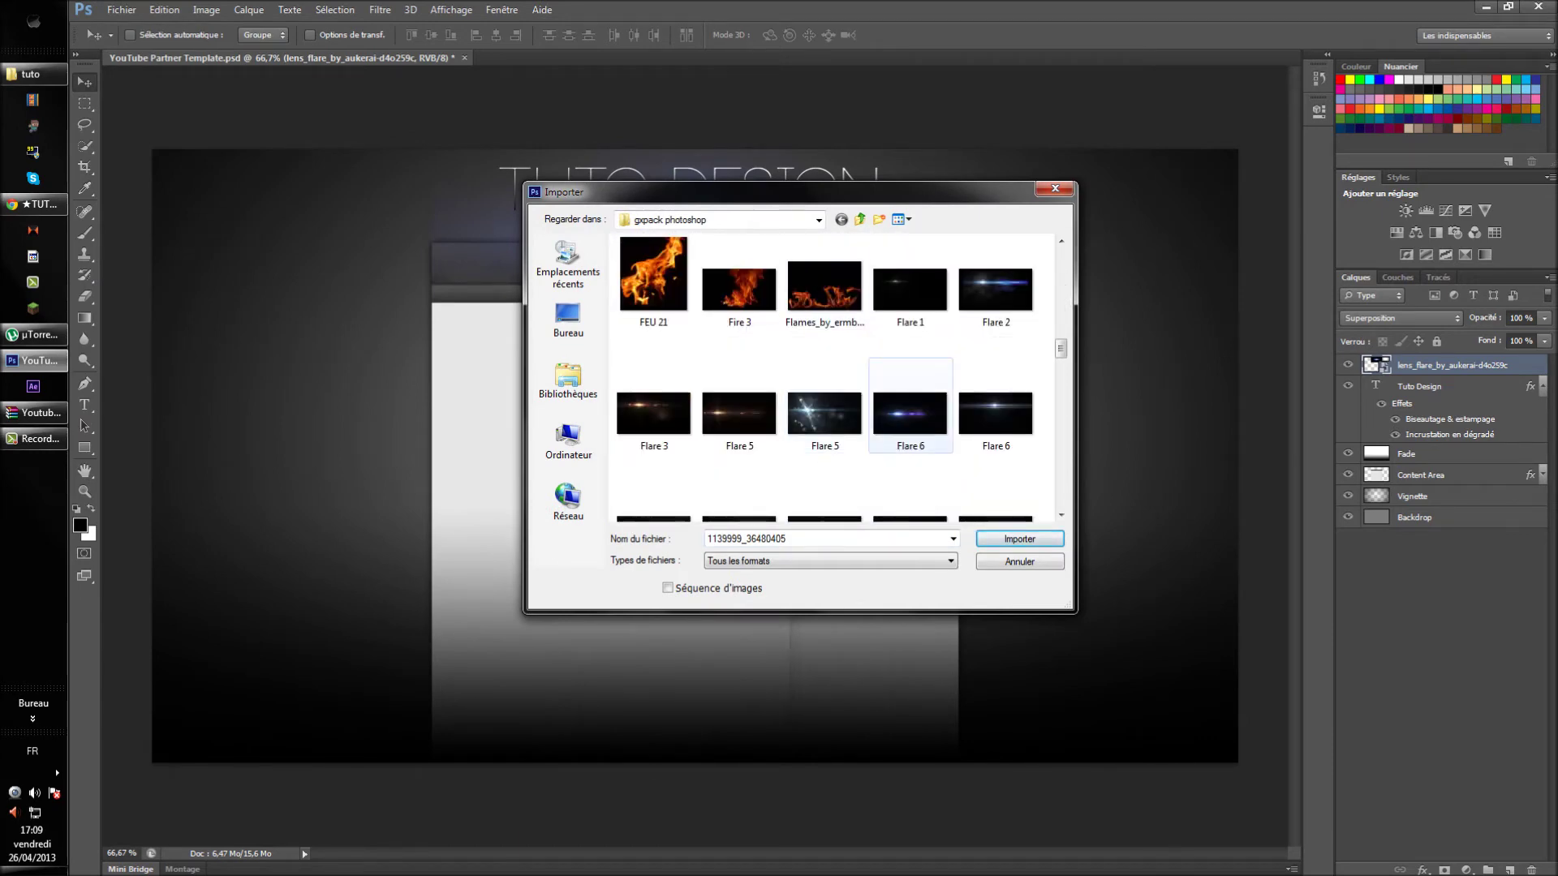
click(1055, 188)
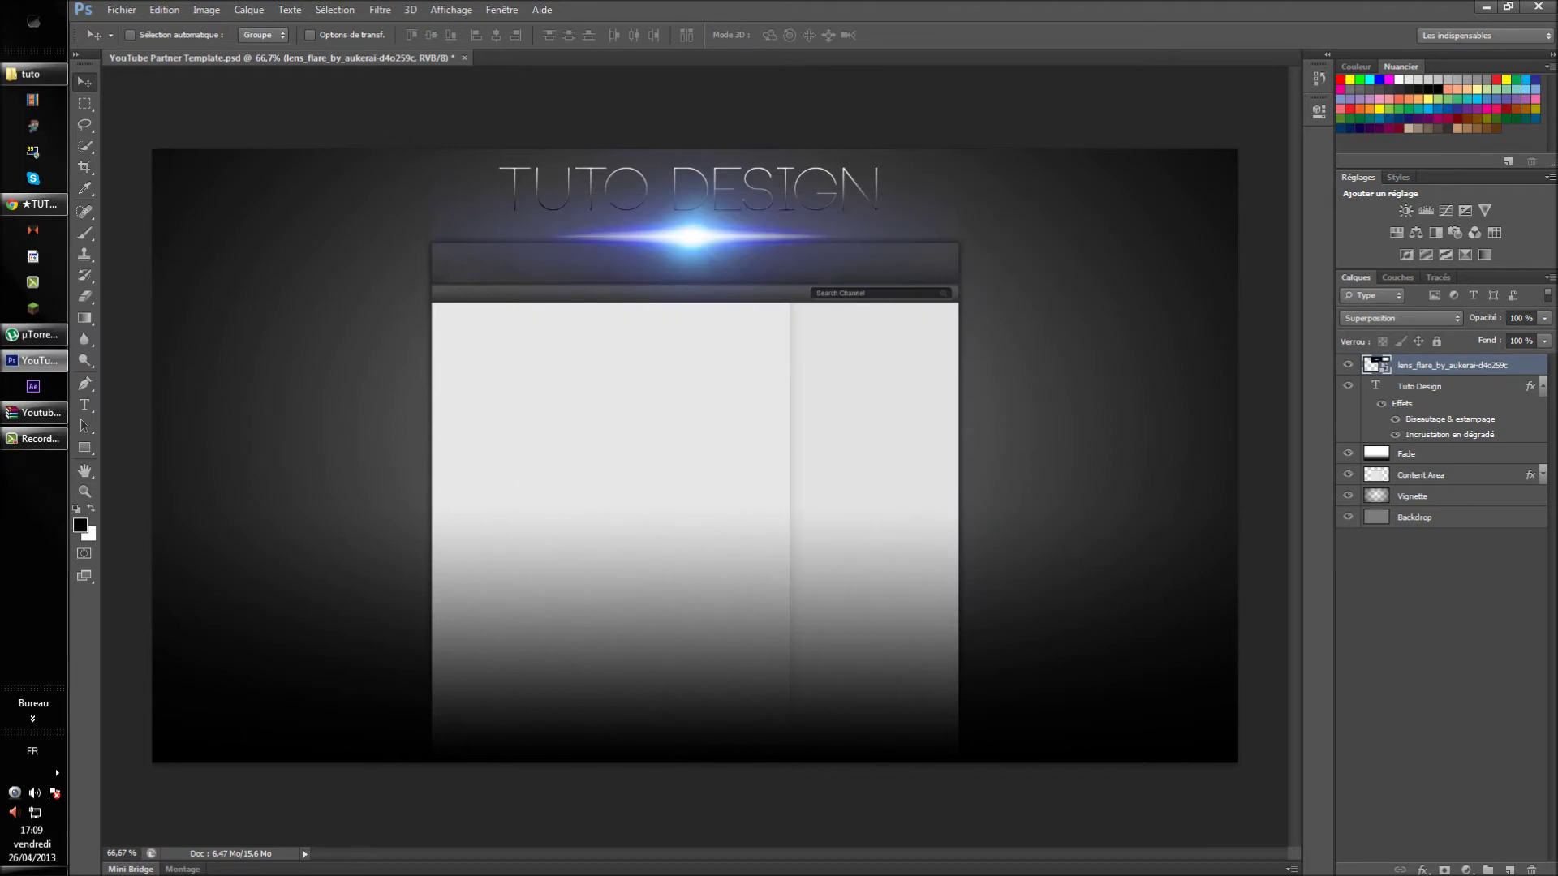
Compare the Eclaircir and Superposition blend modes on the flare layer and set it to Eclaircir.
click(1400, 318)
click(1379, 452)
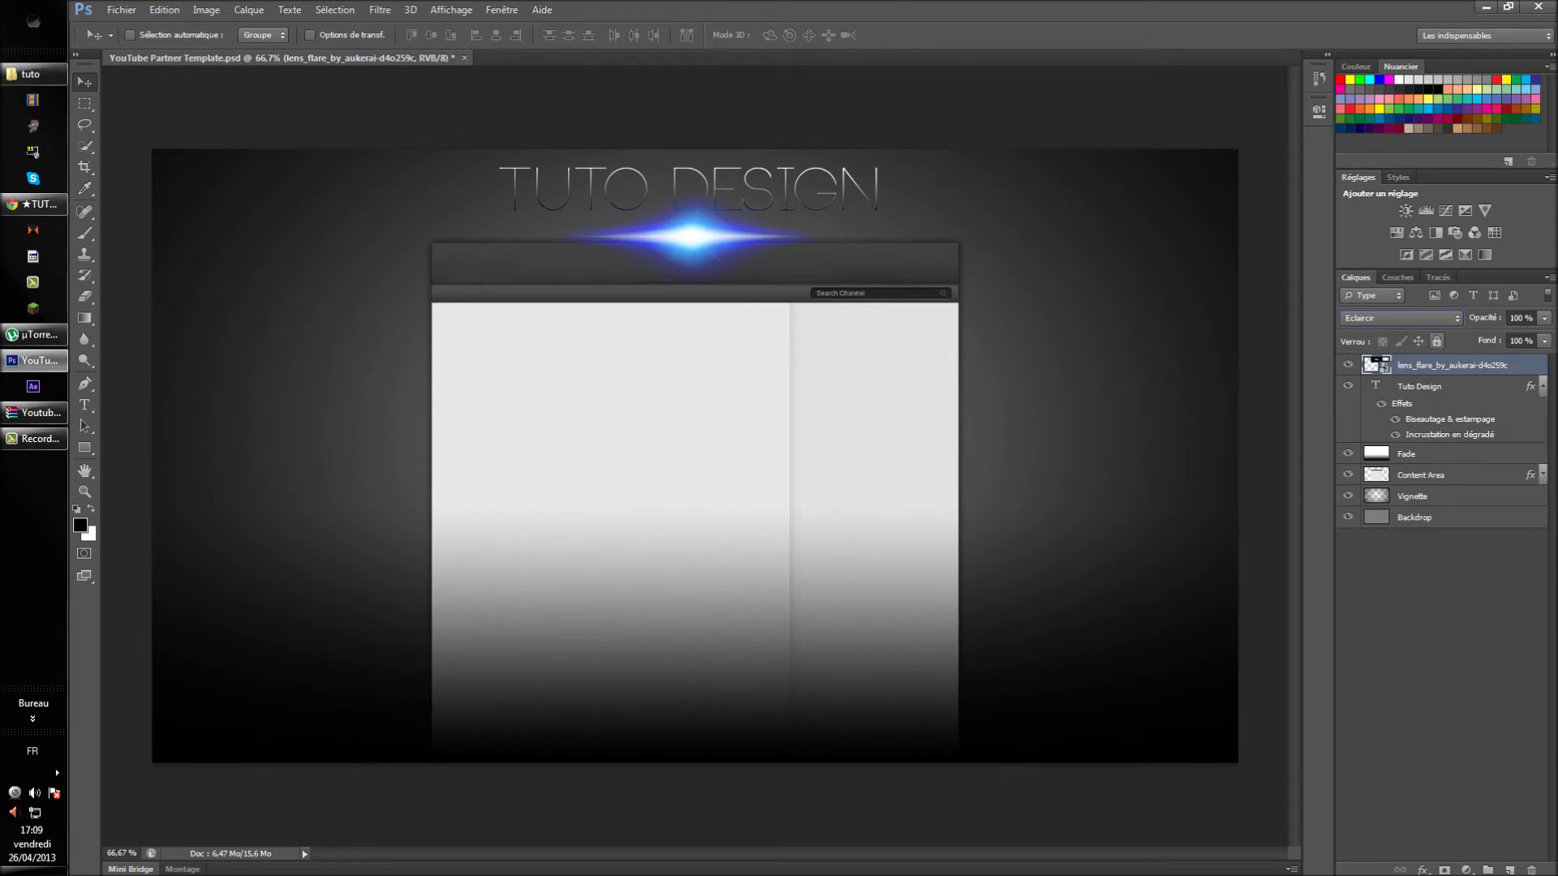
click(1400, 318)
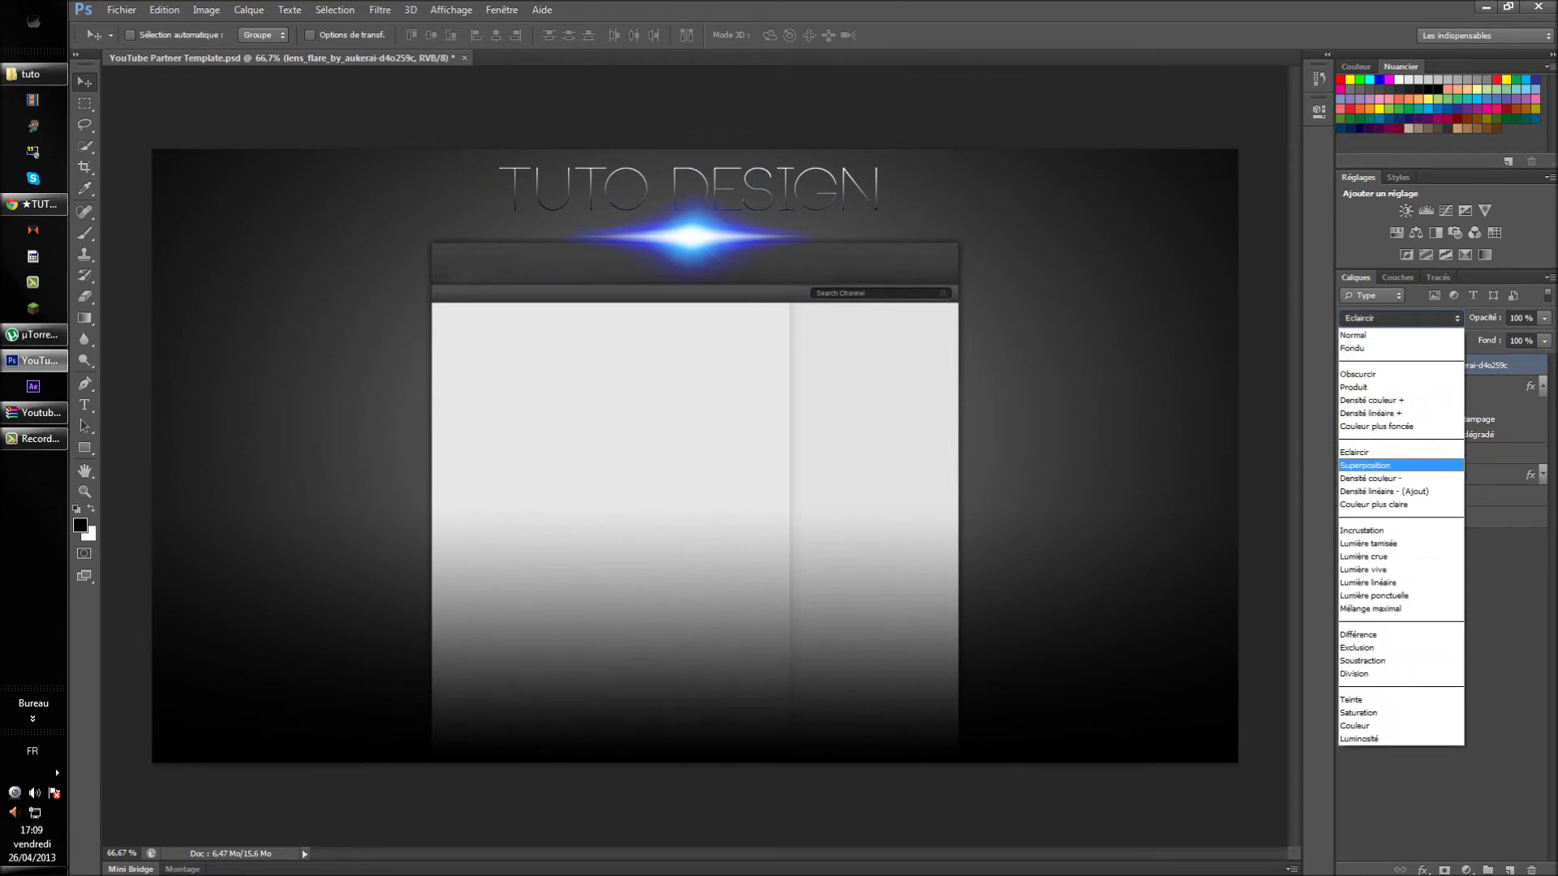
click(1380, 465)
click(1400, 318)
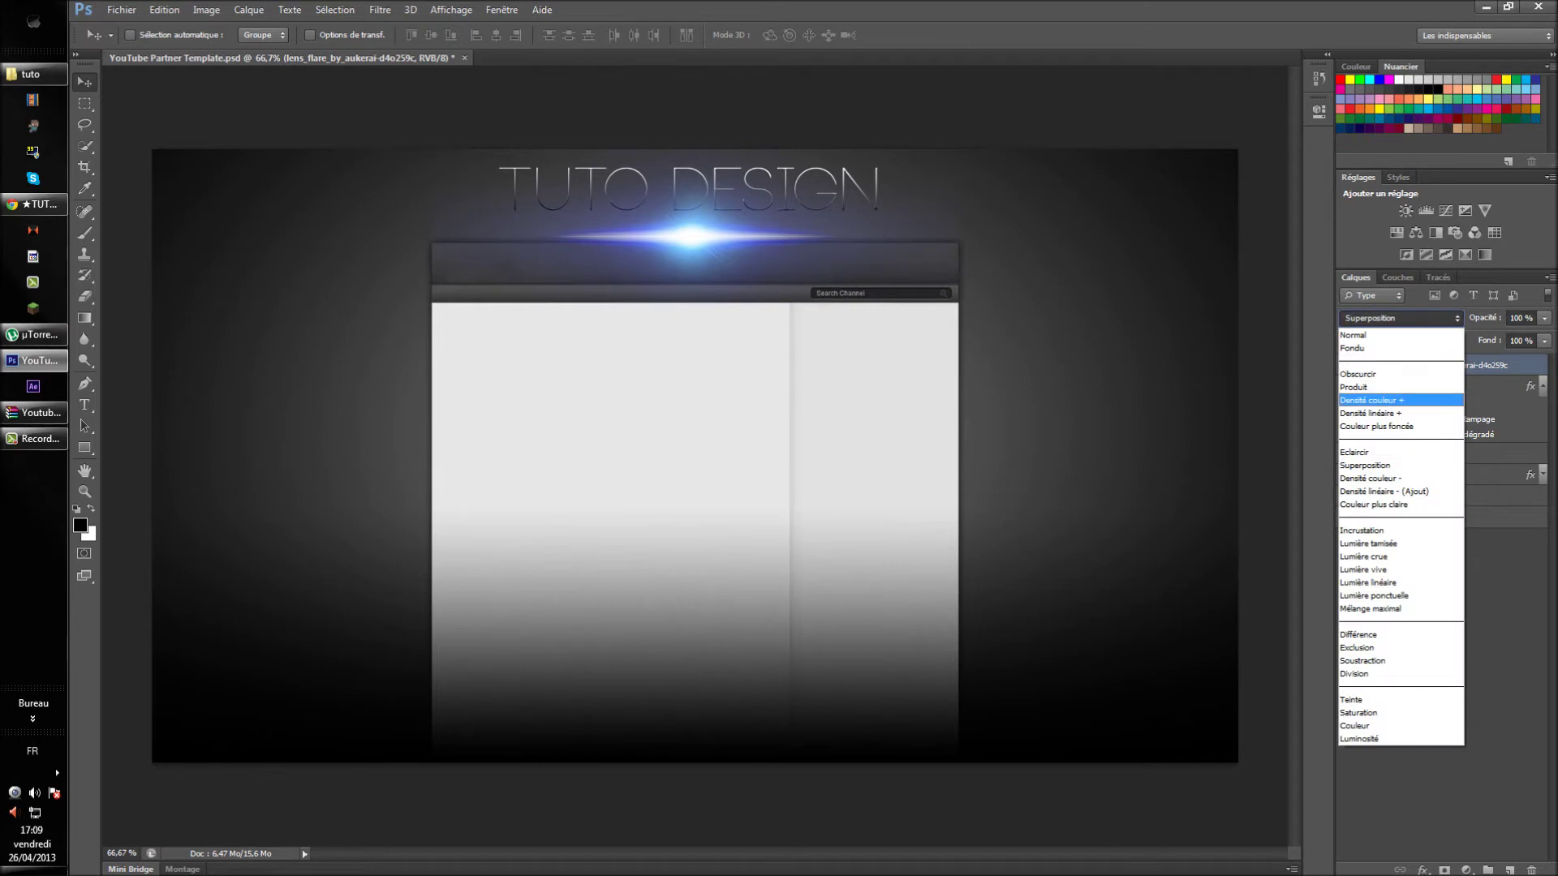
click(1372, 452)
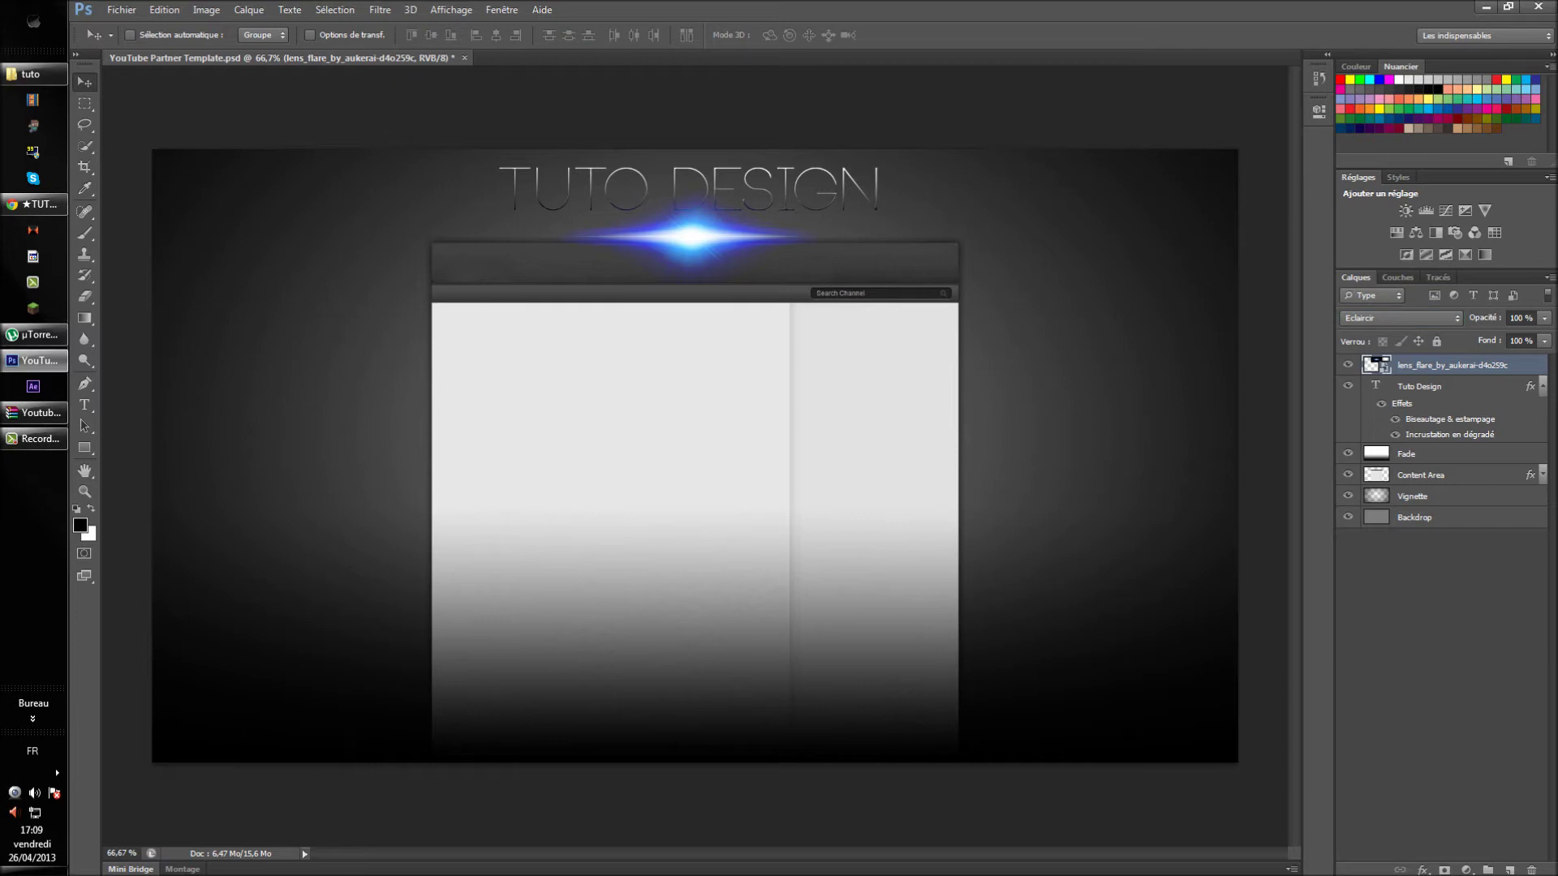
Hide the Tuto Design title's layer effects and show them again to compare the look.
drag(1451, 366, 1453, 367)
click(1394, 435)
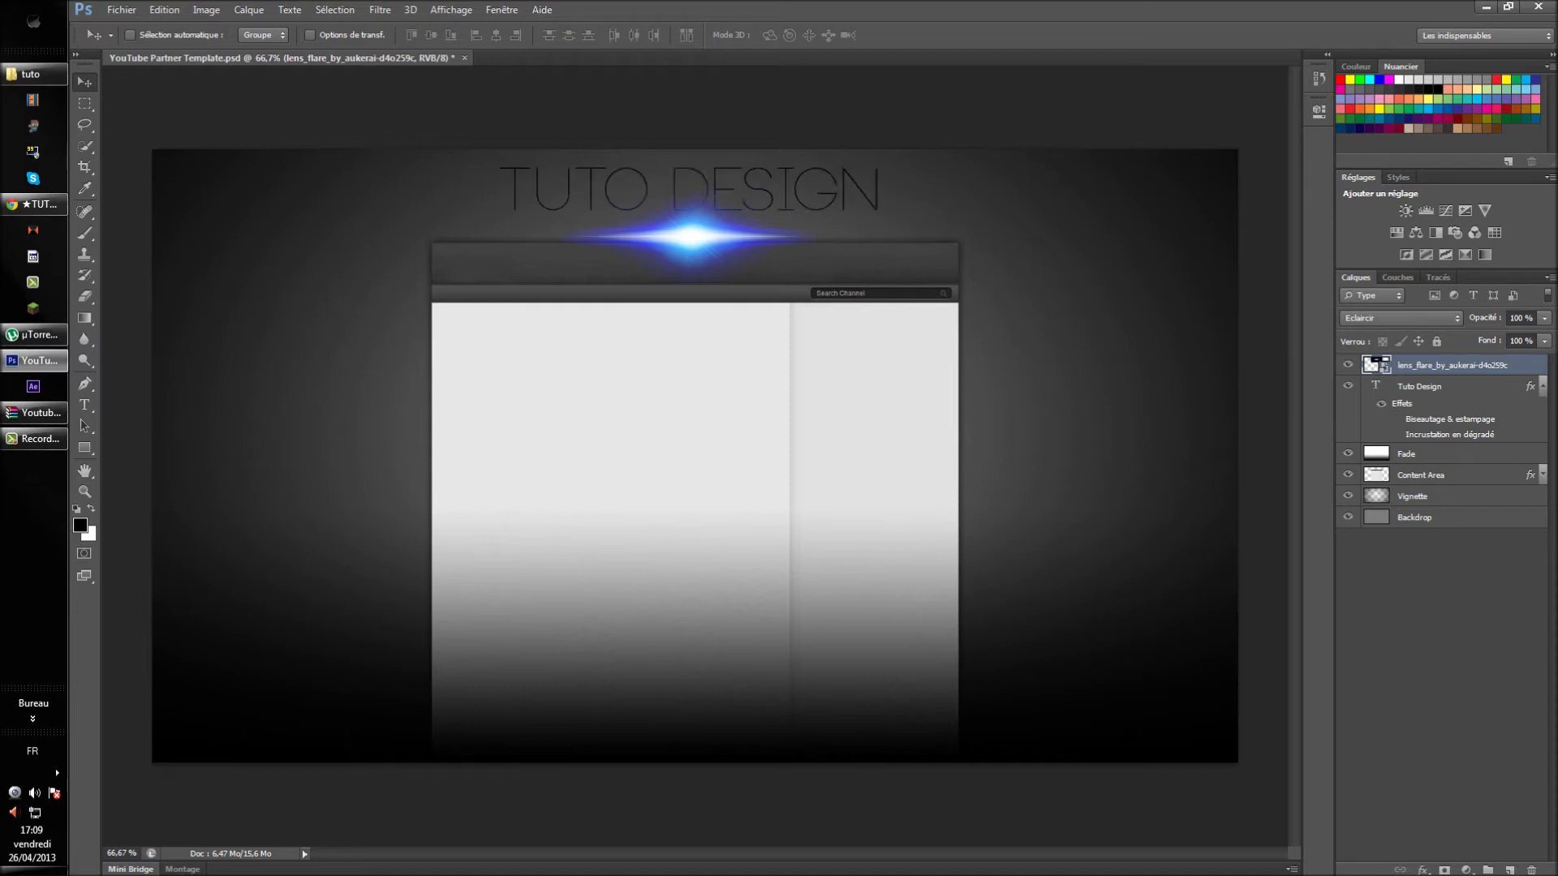
click(1395, 434)
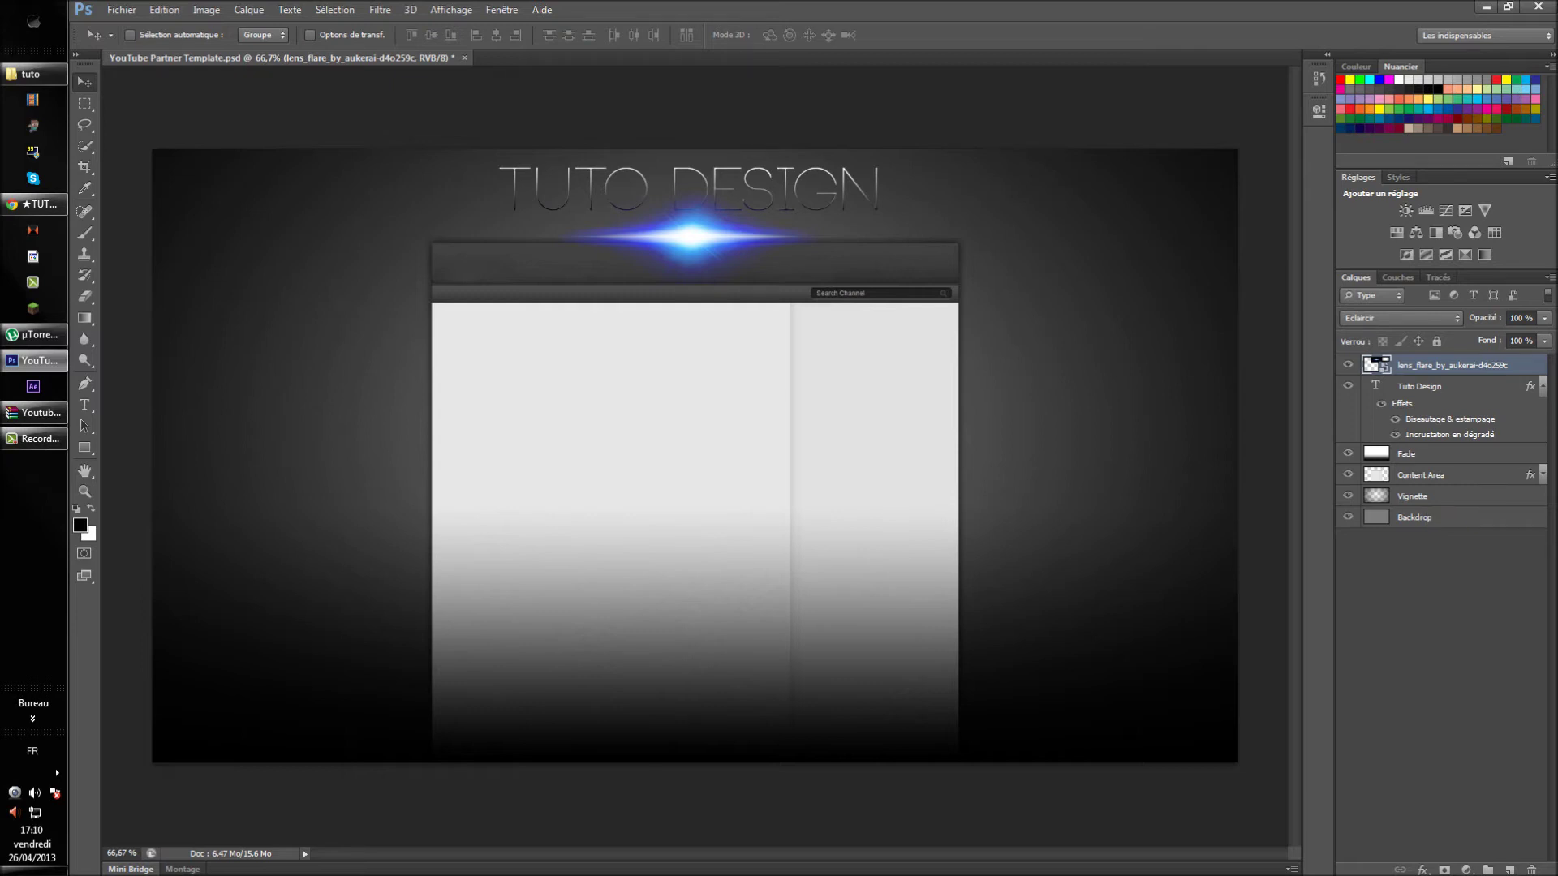
click(1452, 386)
click(1453, 365)
click(1452, 386)
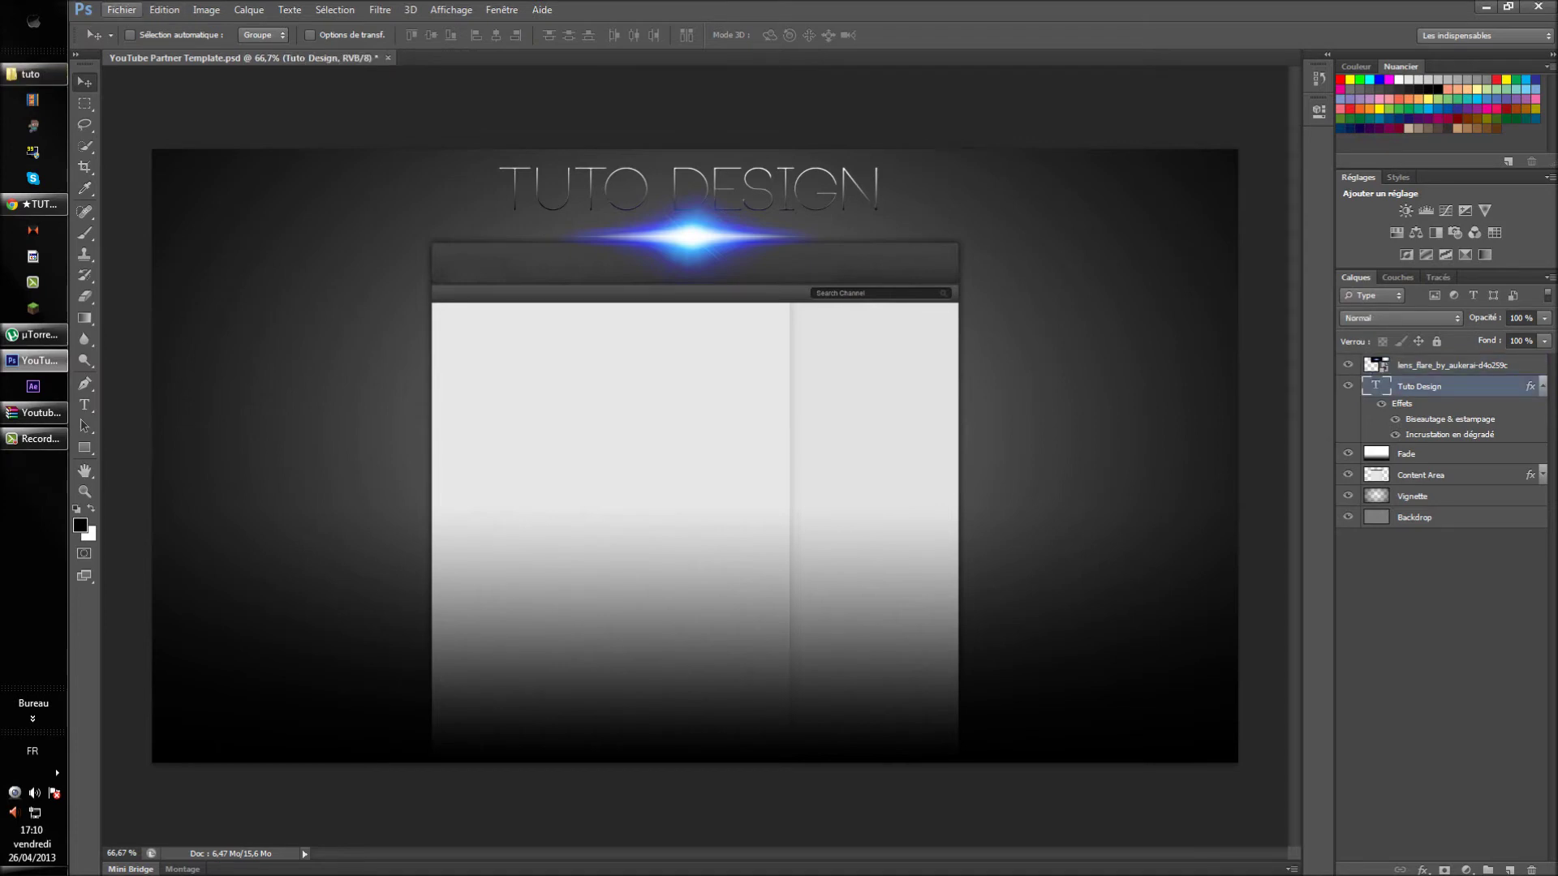
click(120, 10)
click(140, 189)
Try a font size of 20 pt on the Tuto Design title and restore it to 110 pt.
key(t)
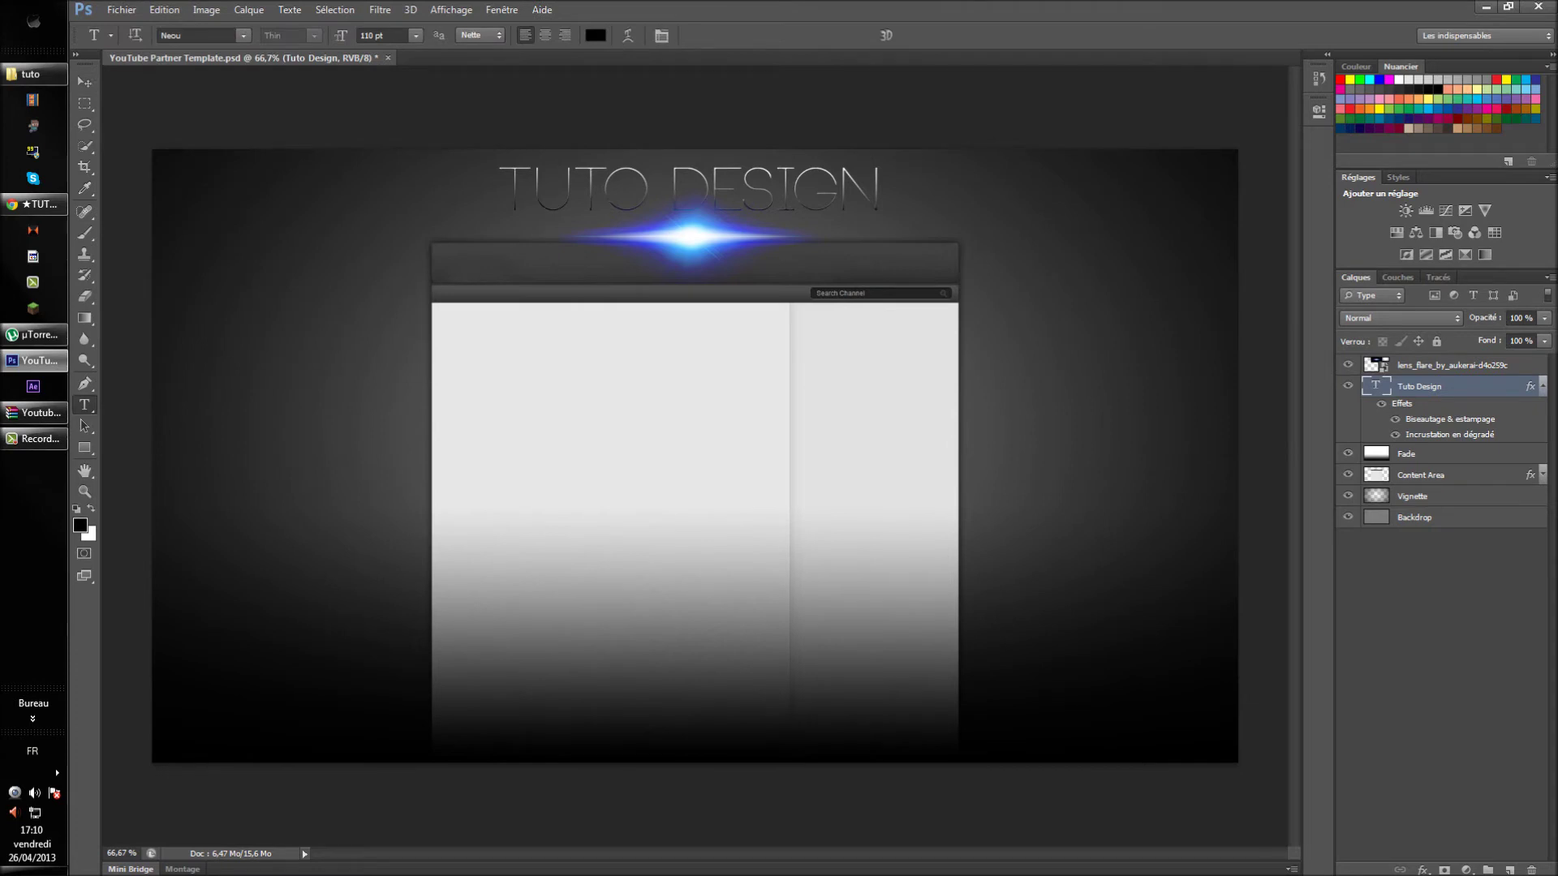
double_click(366, 35)
key(BackSpace)
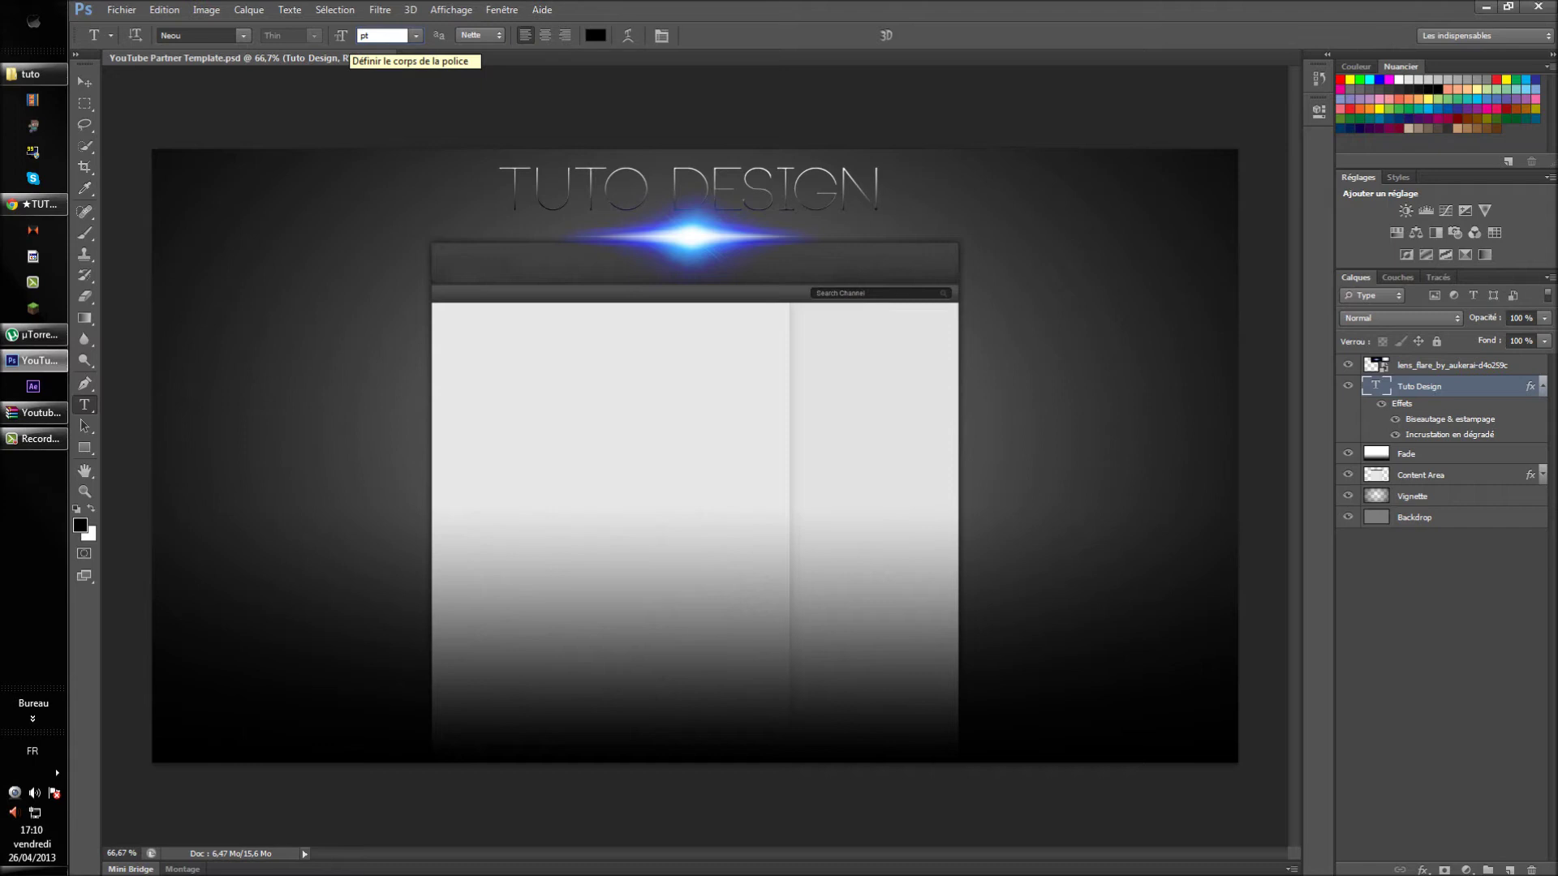
text(20)
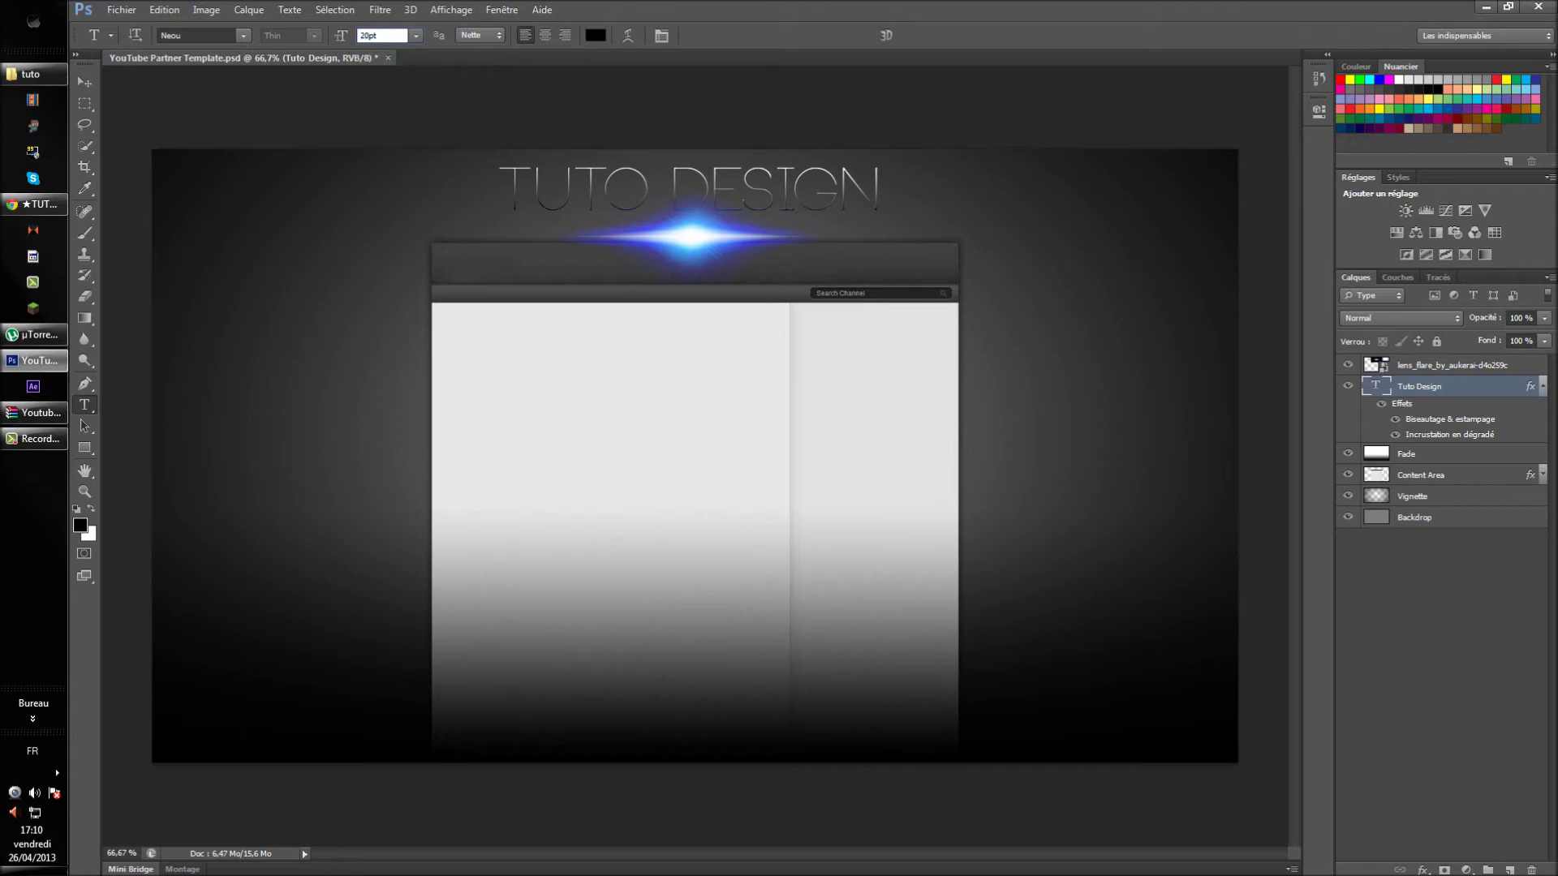
key(Return)
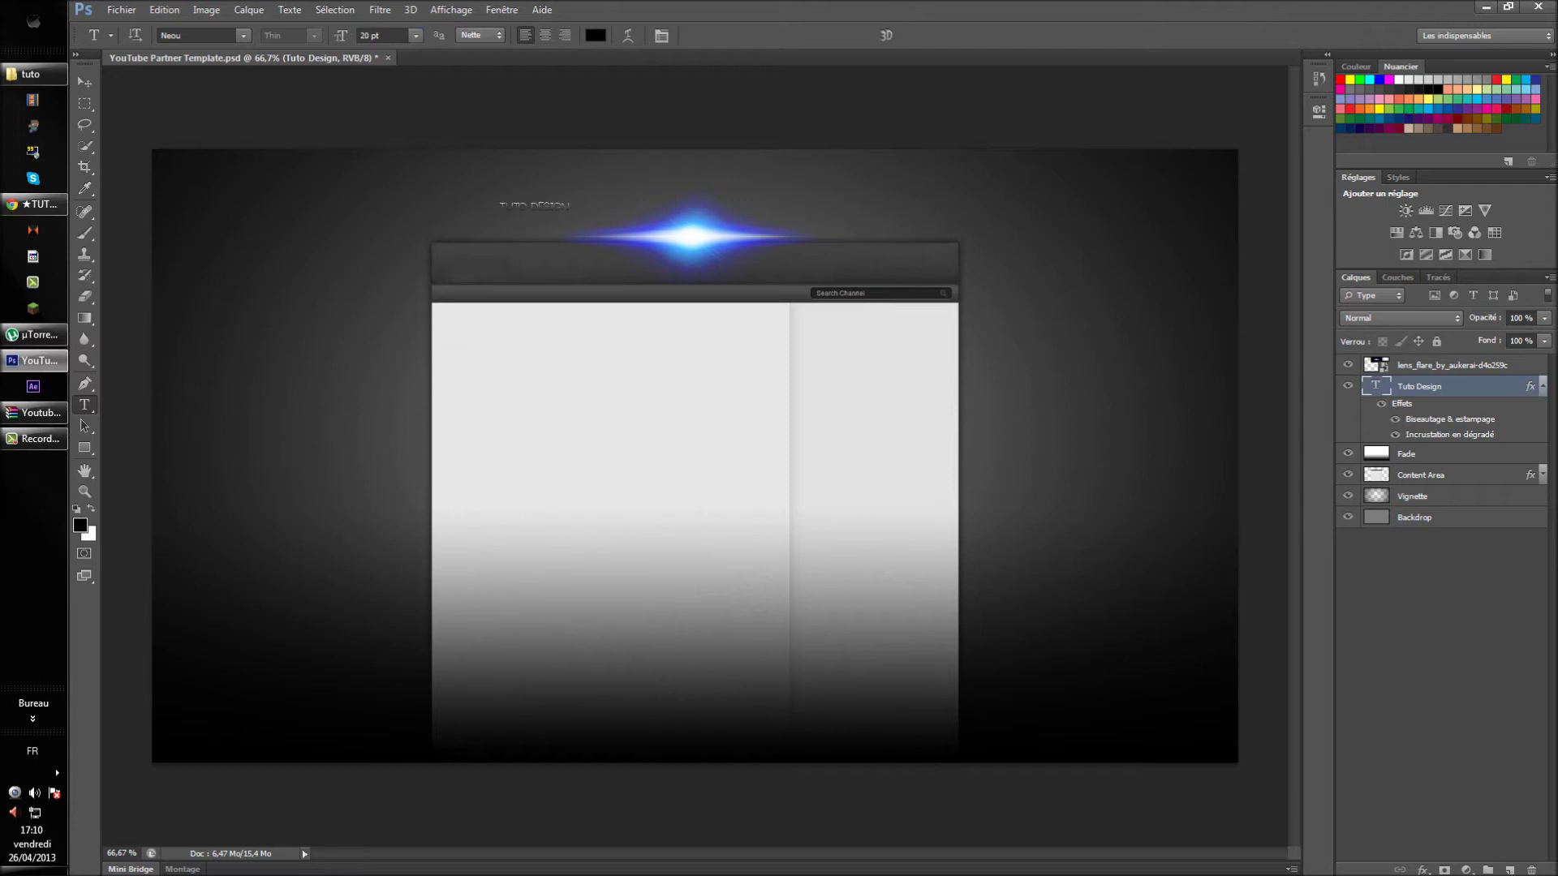
text(110)
key(Return)
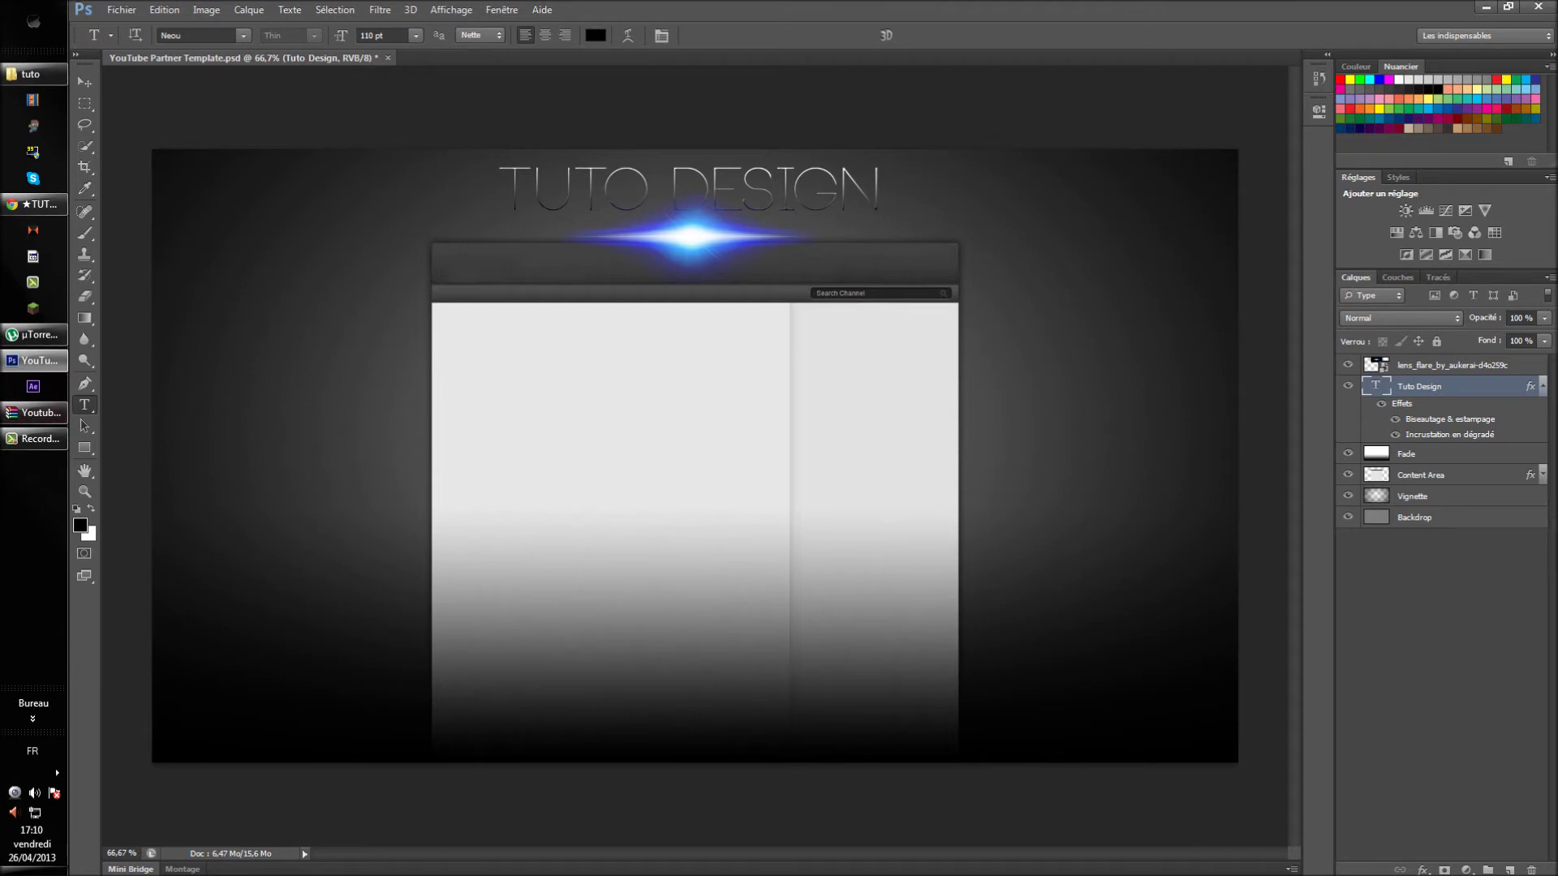
Add the text Facebook at 18 pt just above the upper-left corner of the content area.
click(432, 228)
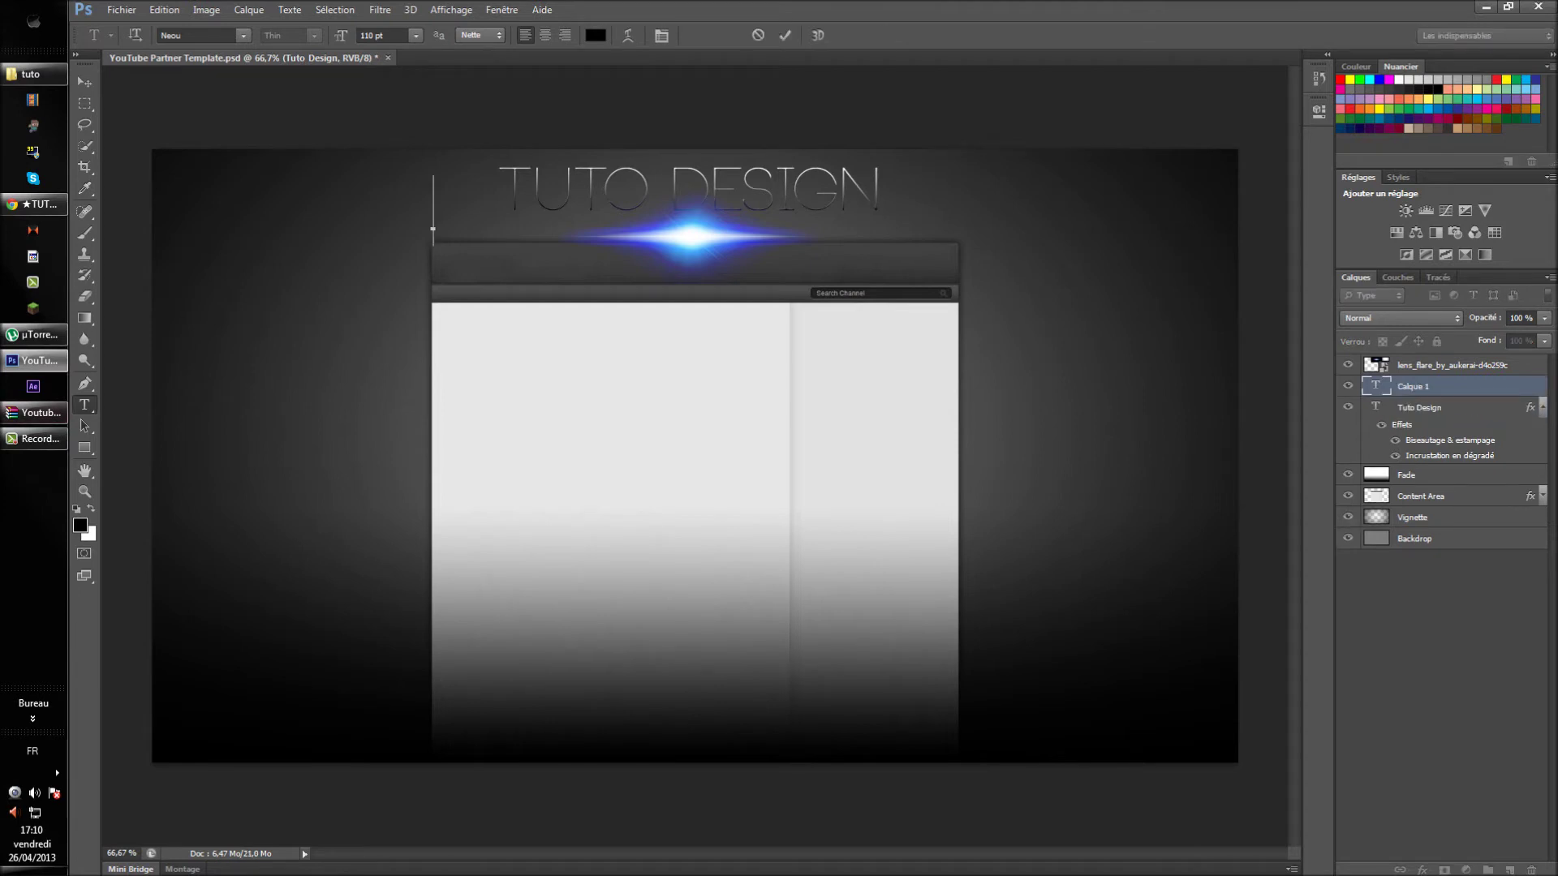
double_click(366, 35)
key(BackSpace)
text(18)
key(Return)
text(FaceBOOK)
drag(485, 226, 432, 225)
click(484, 226)
click(84, 82)
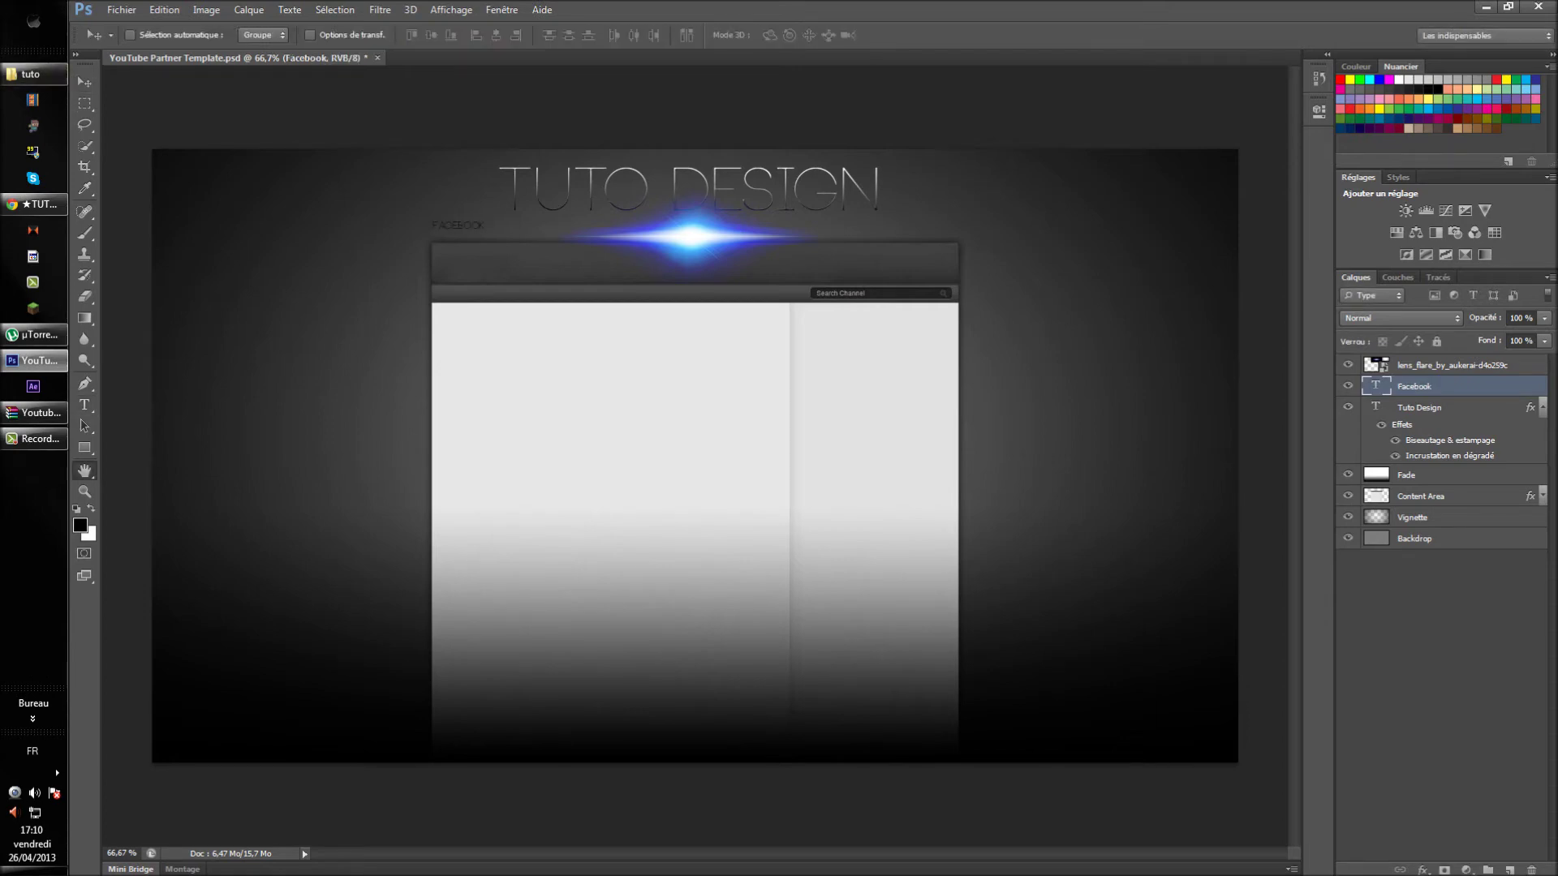
Apply a black-to-white gradient overlay to the Facebook text with a 90° angle and a 150% scale.
double_click(1485, 386)
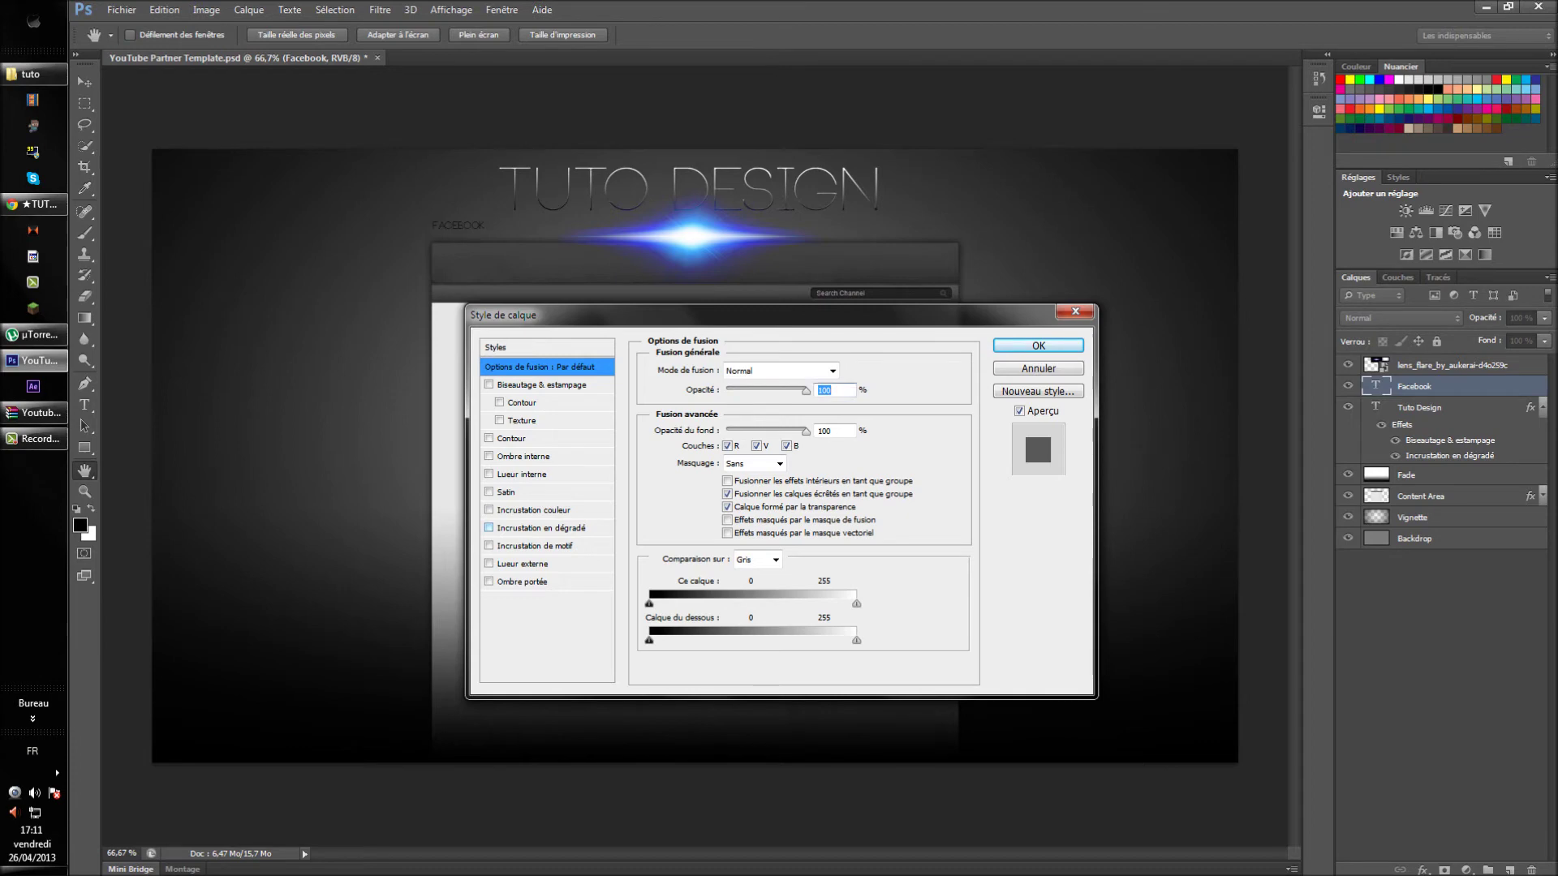
click(540, 527)
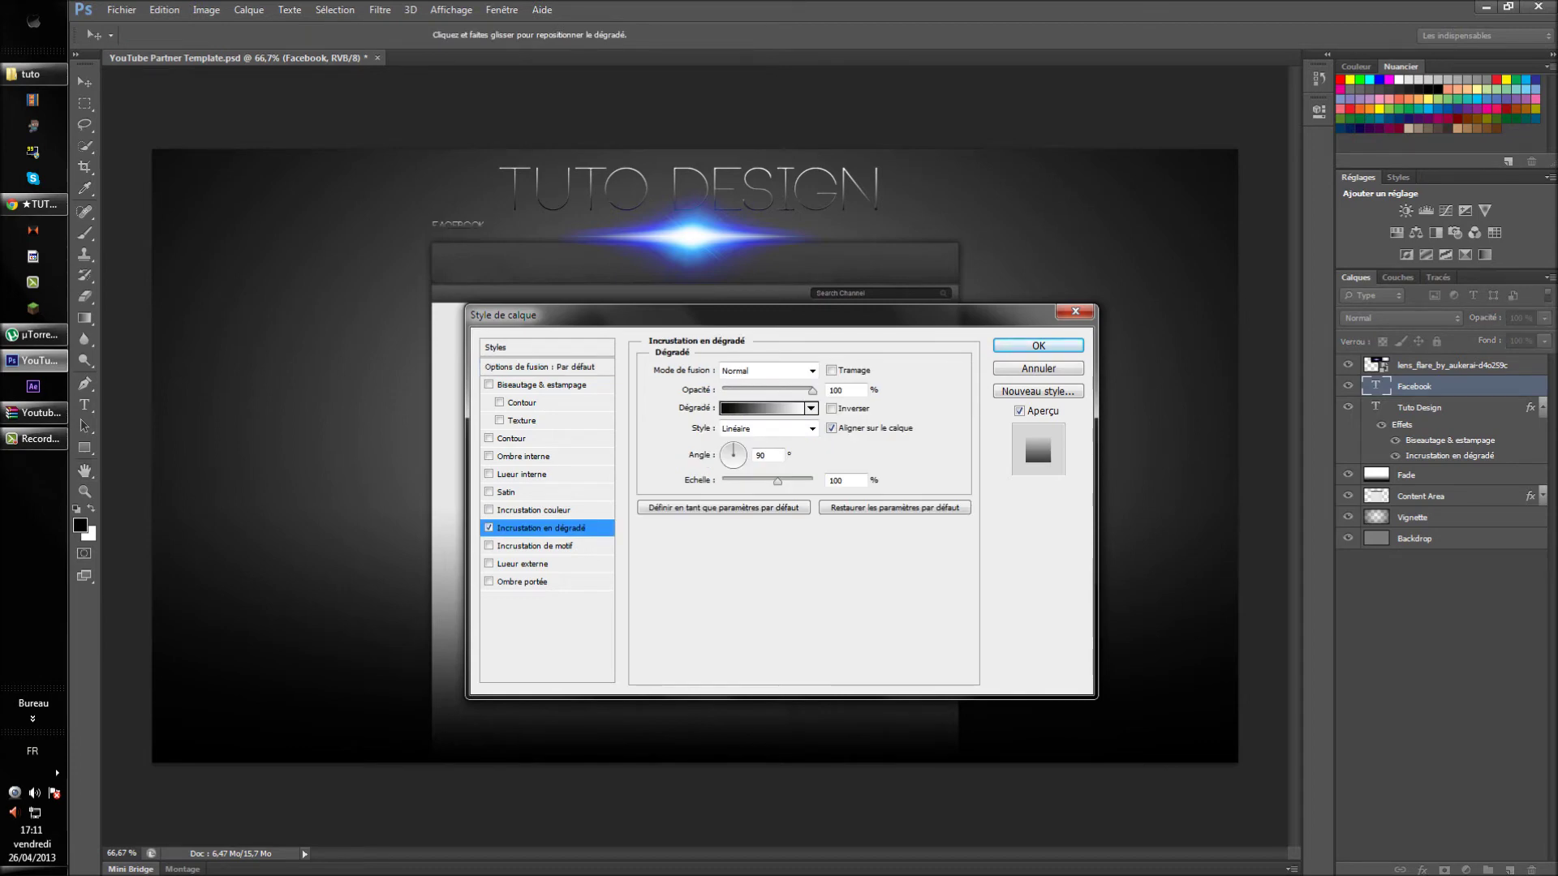
click(732, 465)
drag(732, 466, 732, 466)
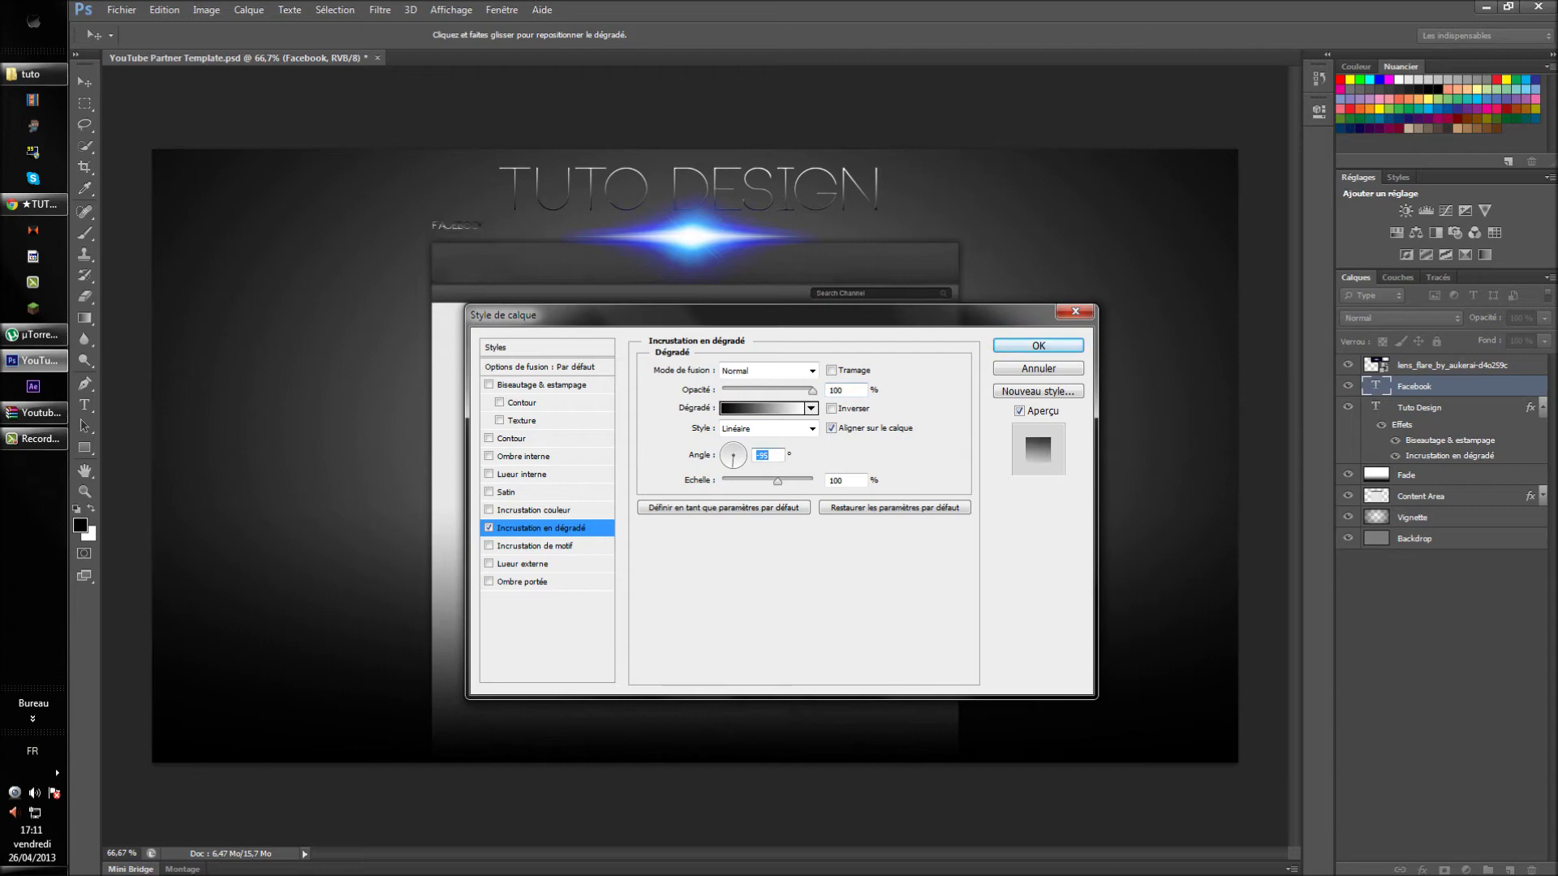
text(87)
drag(777, 482, 812, 482)
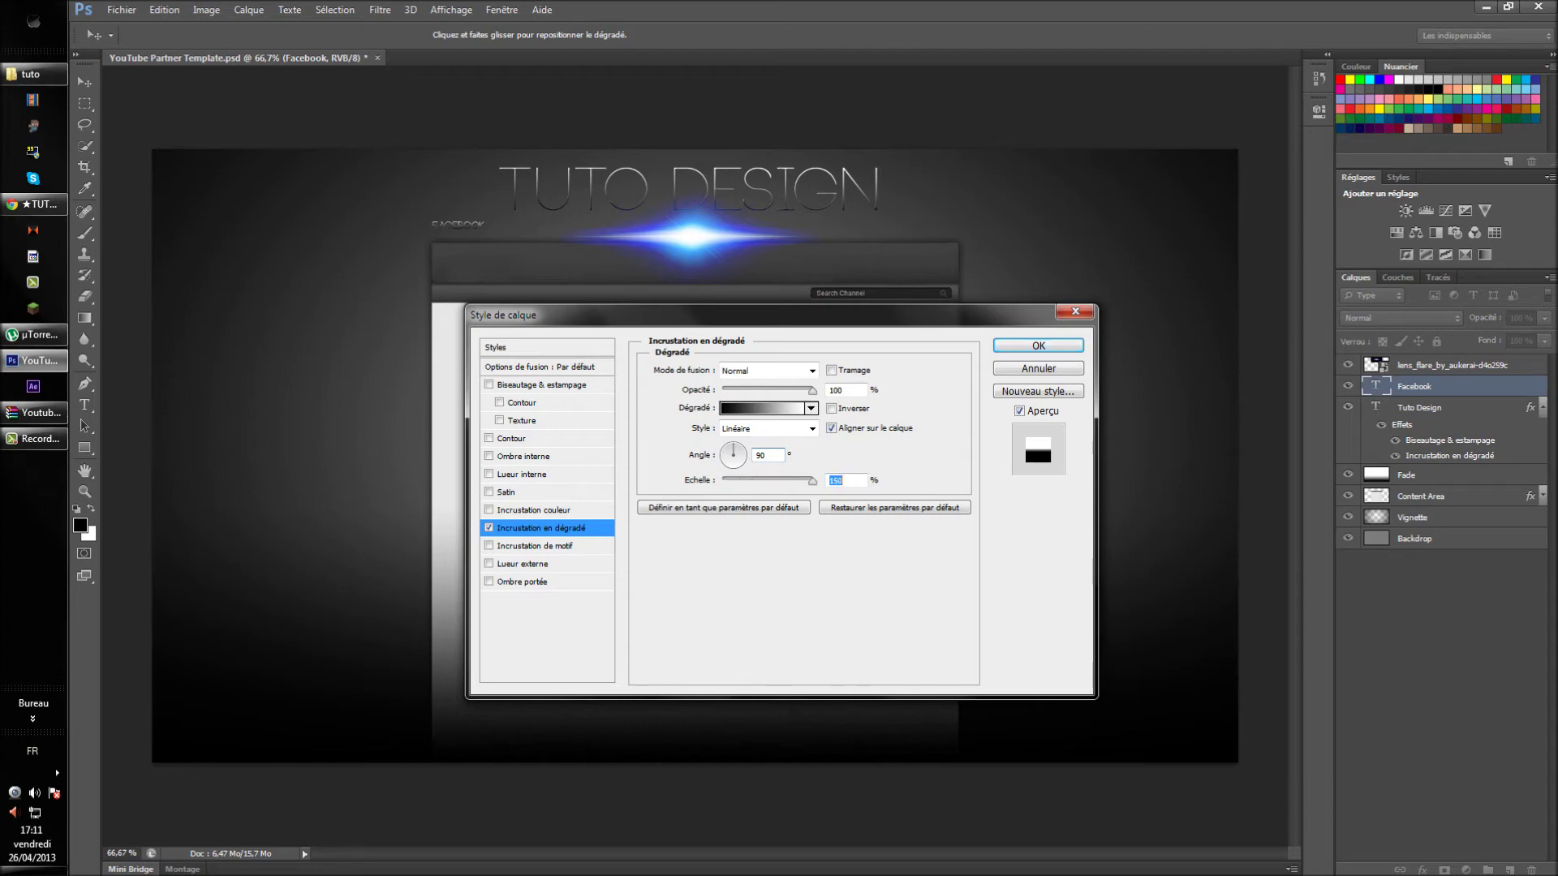
click(1039, 345)
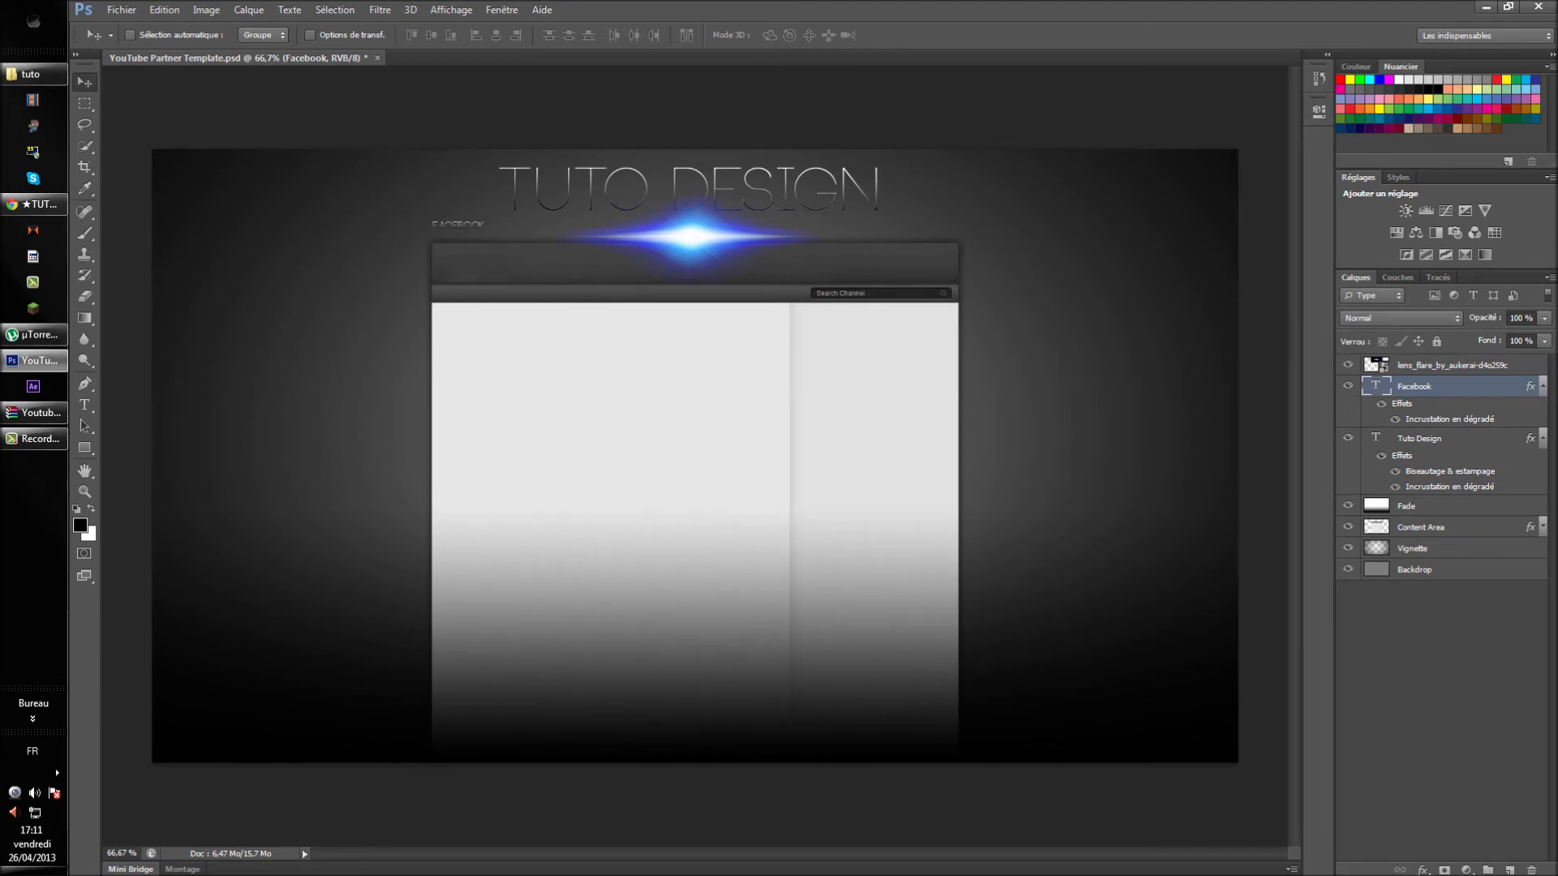
Set the font size of the whole Facebook text to 20 pt and commit the text edit.
click(85, 405)
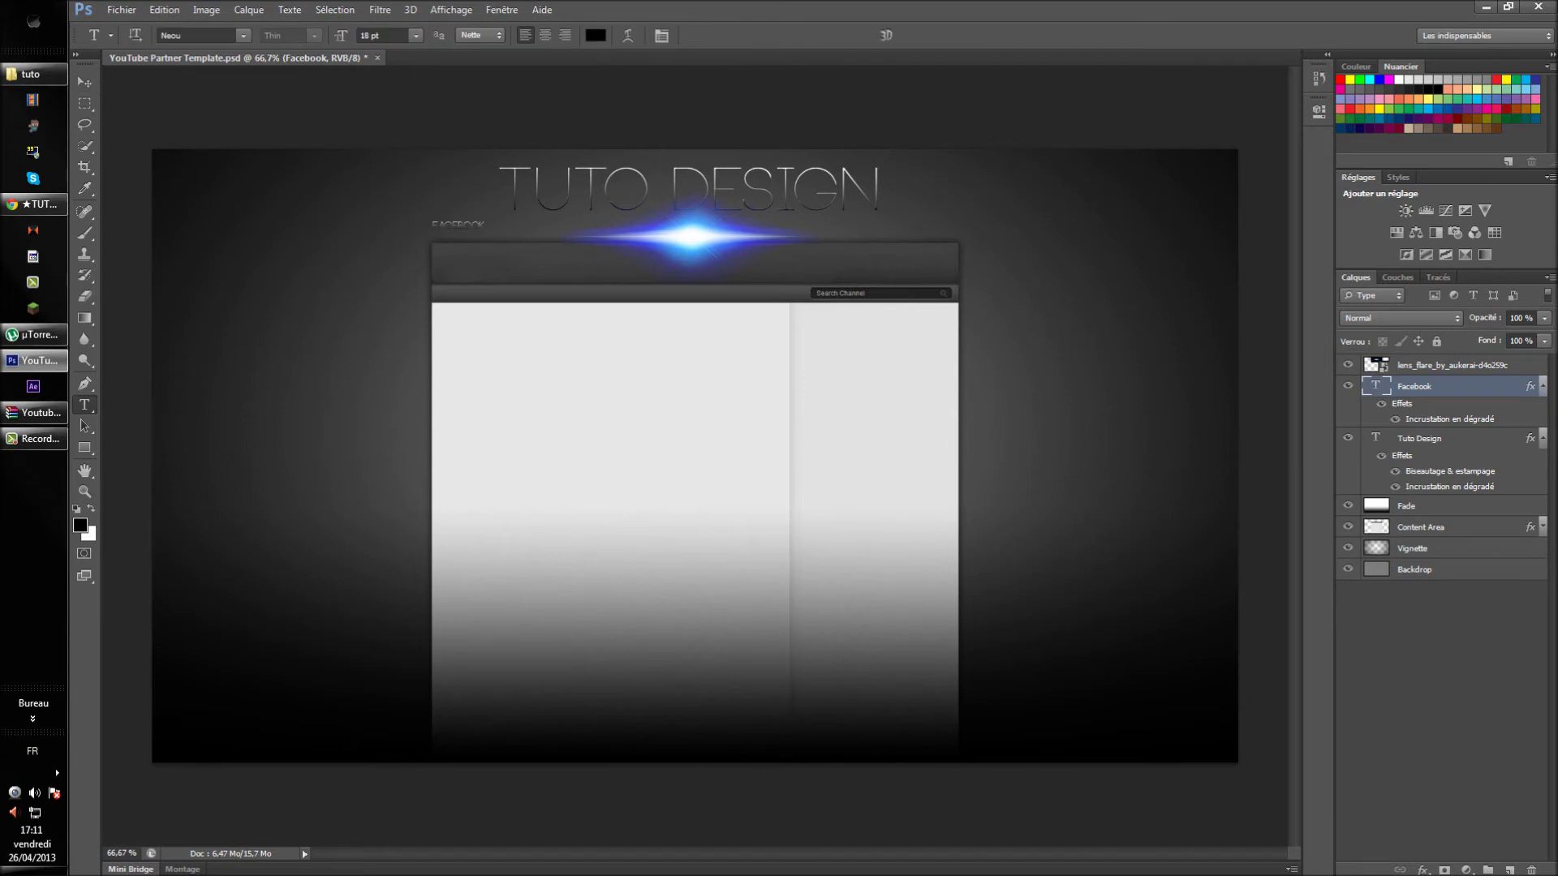
click(483, 225)
key(ctrl+a)
click(369, 35)
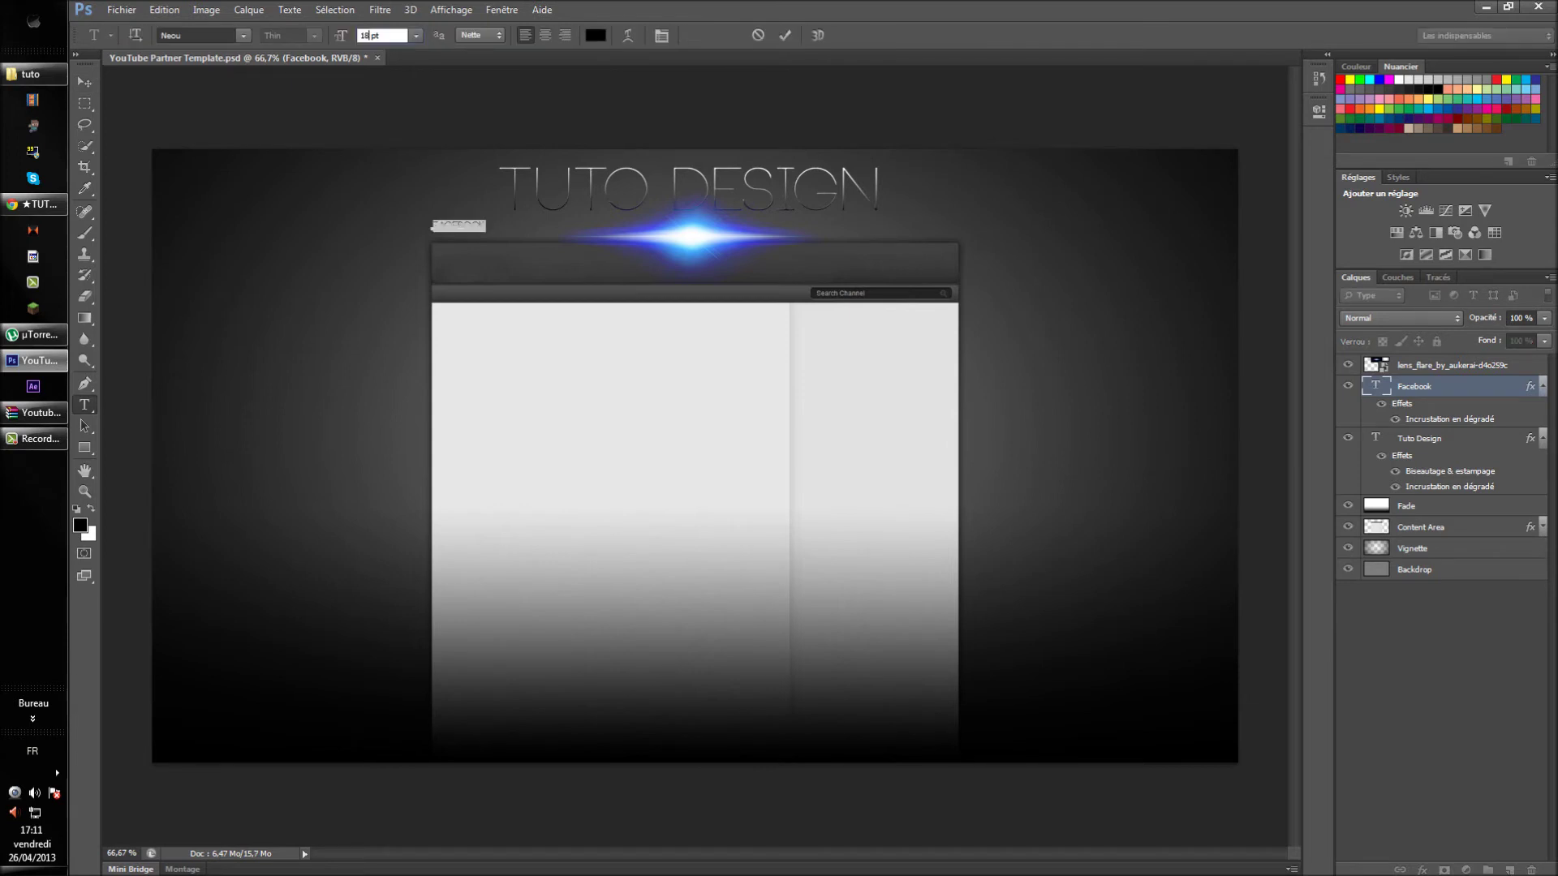
key(BackSpace)
text(20)
click(84, 81)
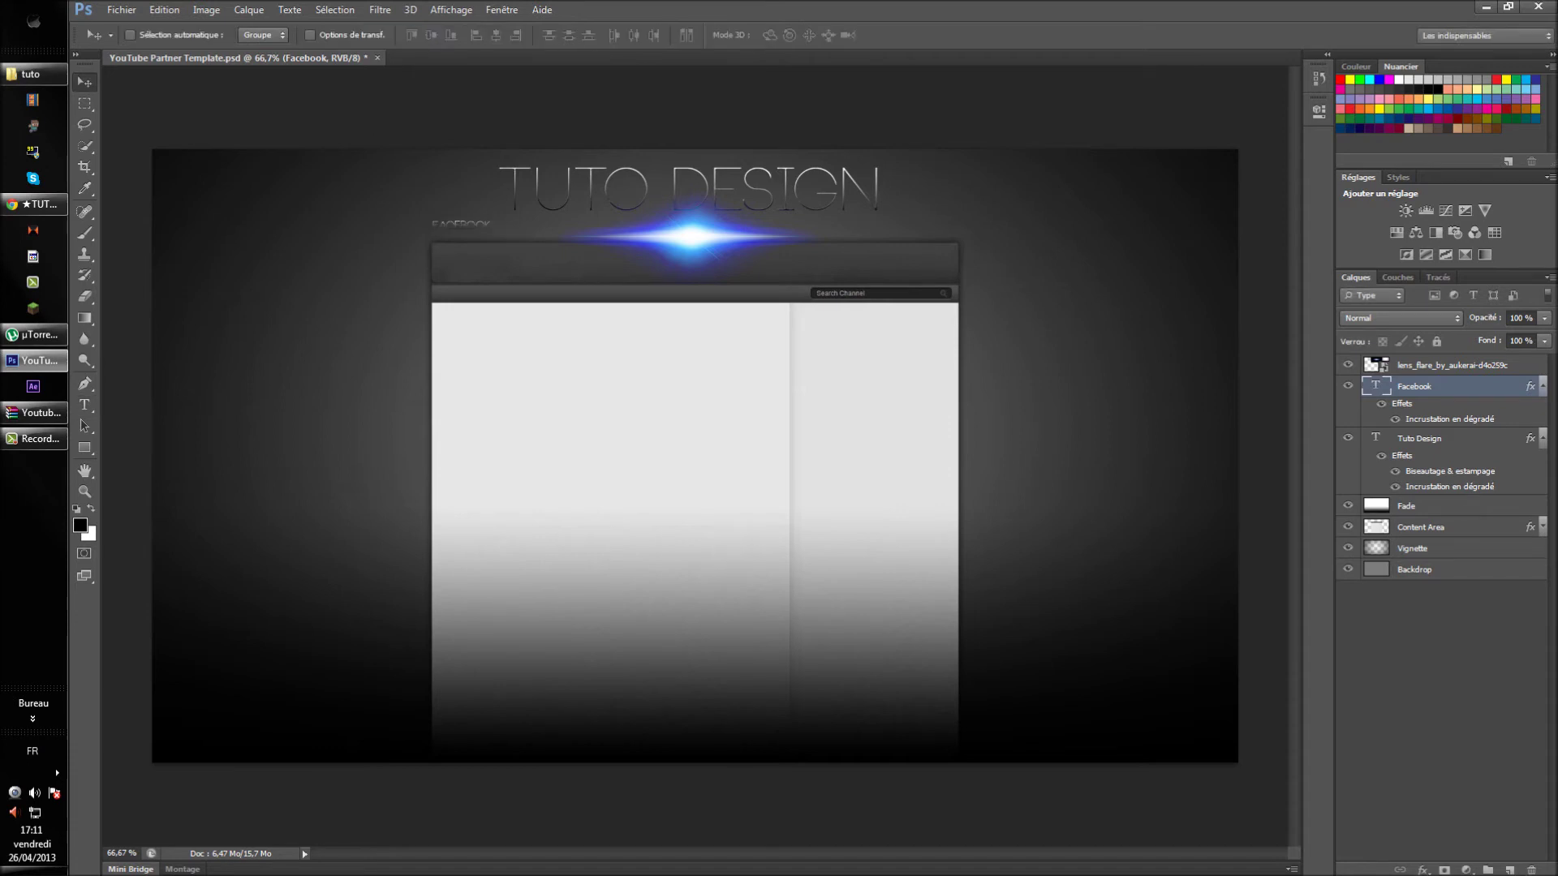
key(t)
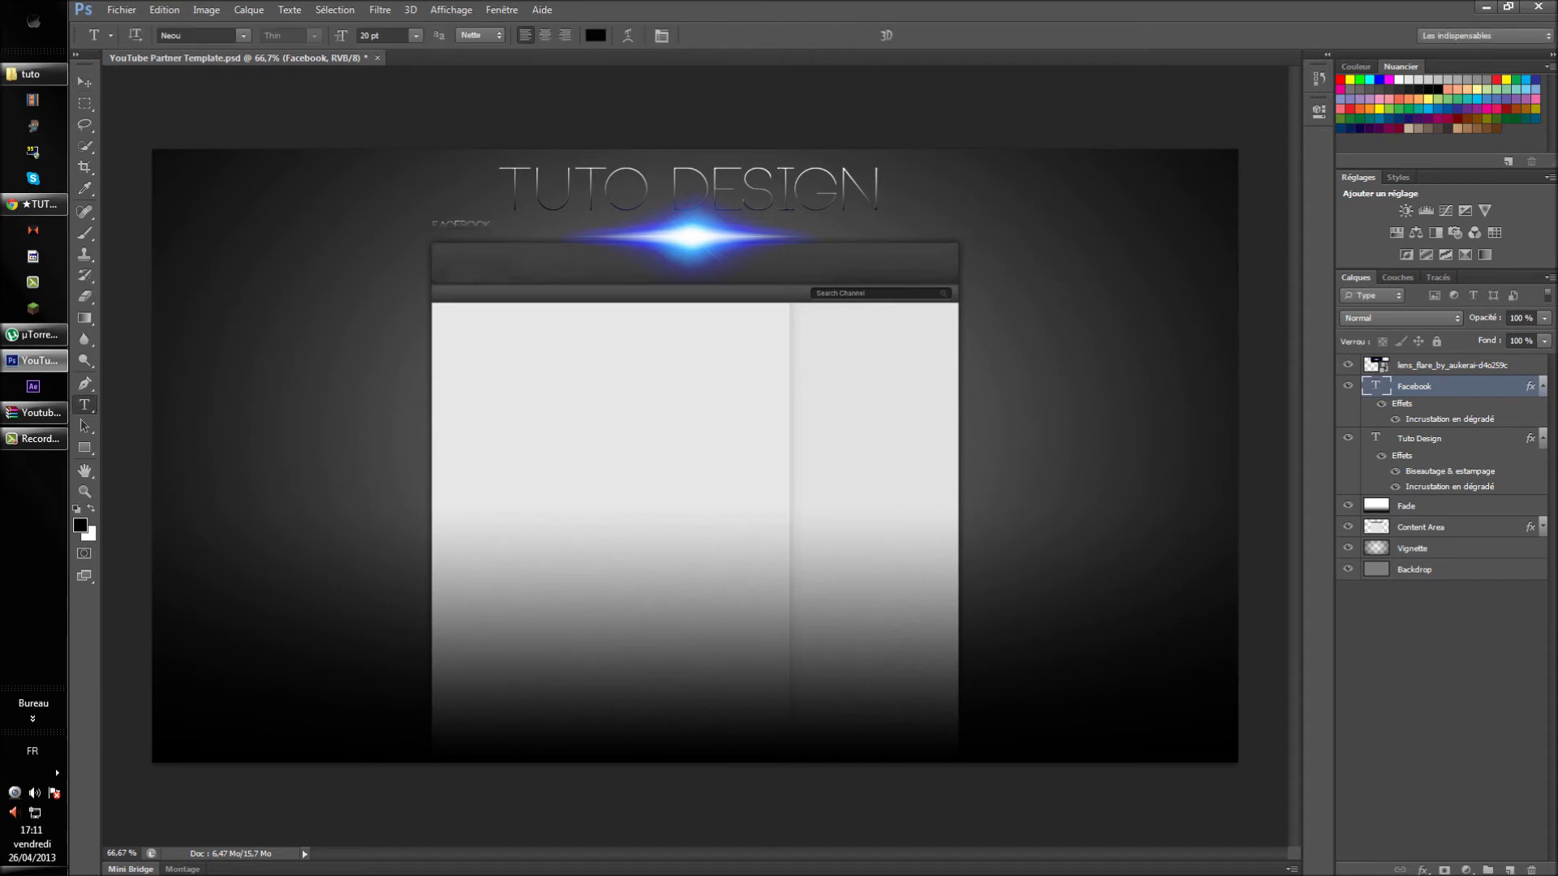
Set the font size of the whole Facebook text to 25 pt and commit the text edit.
click(492, 224)
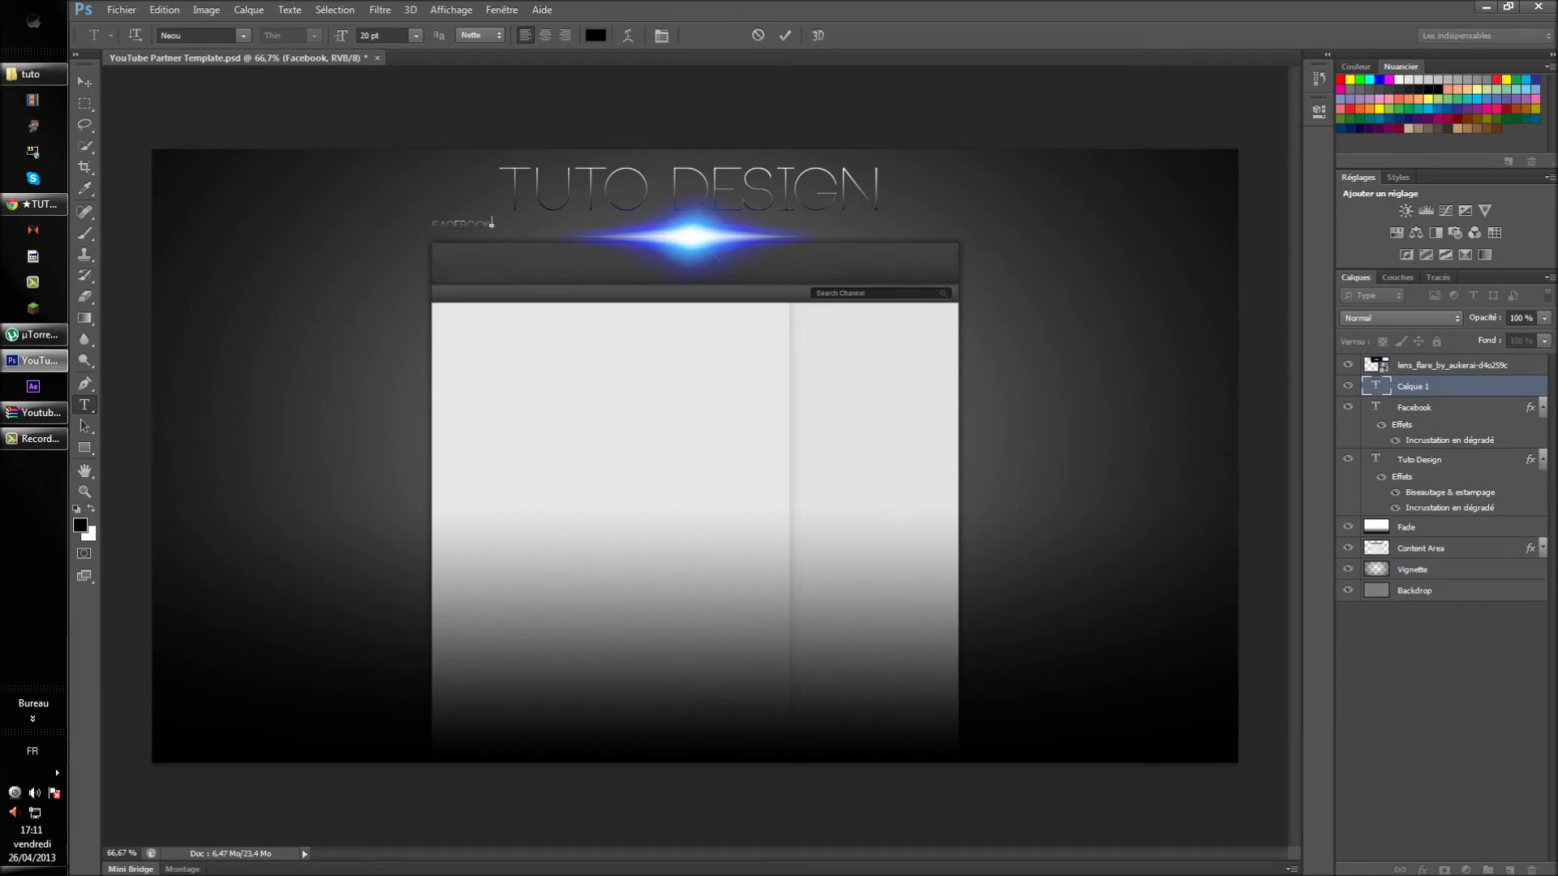
click(84, 82)
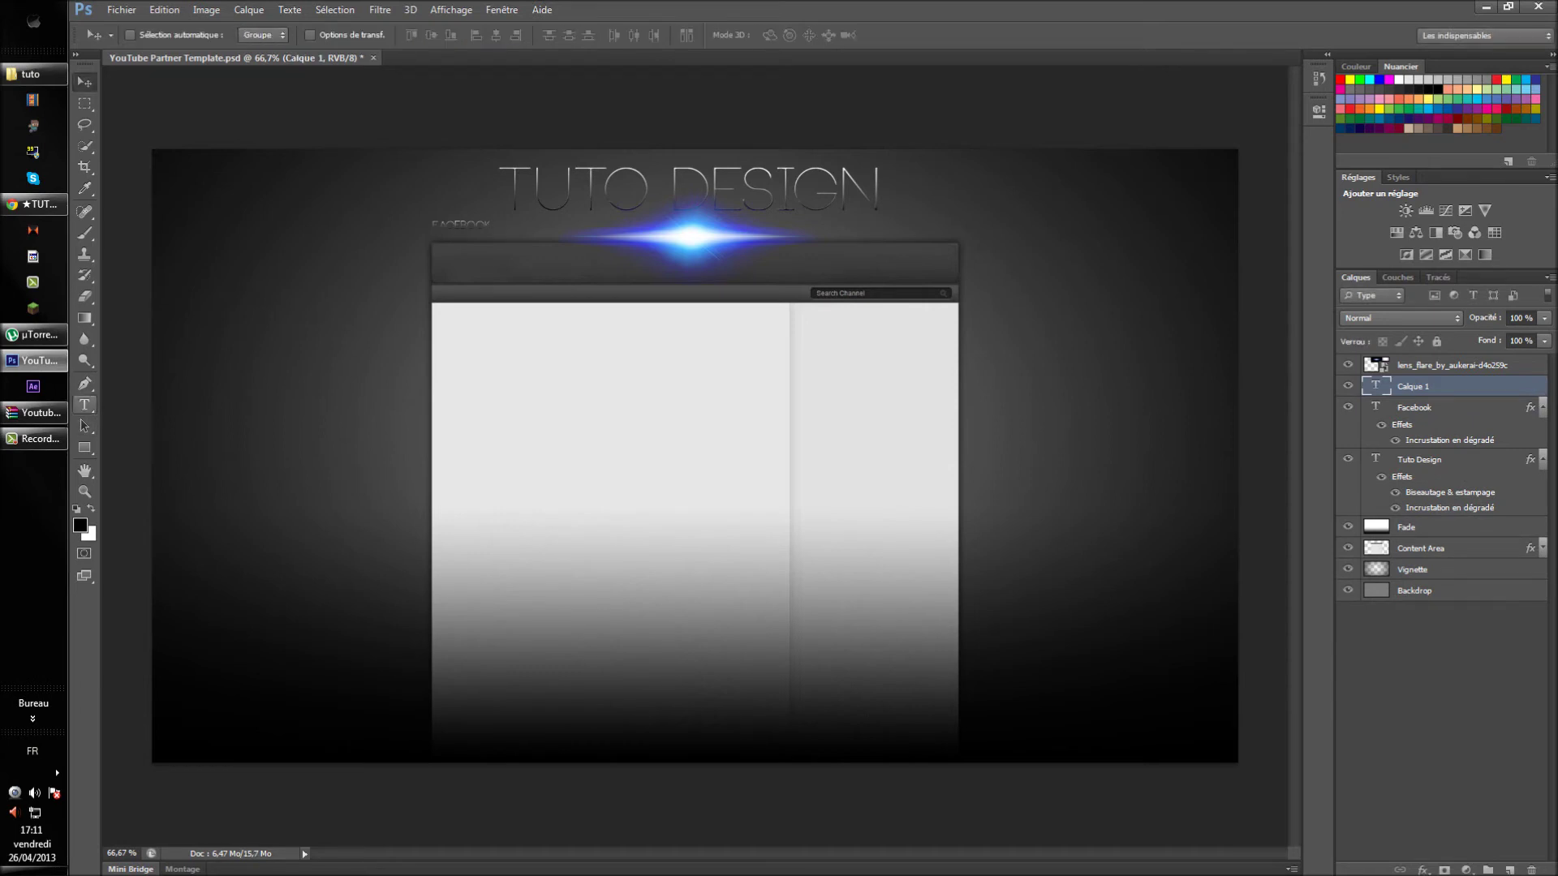
click(84, 405)
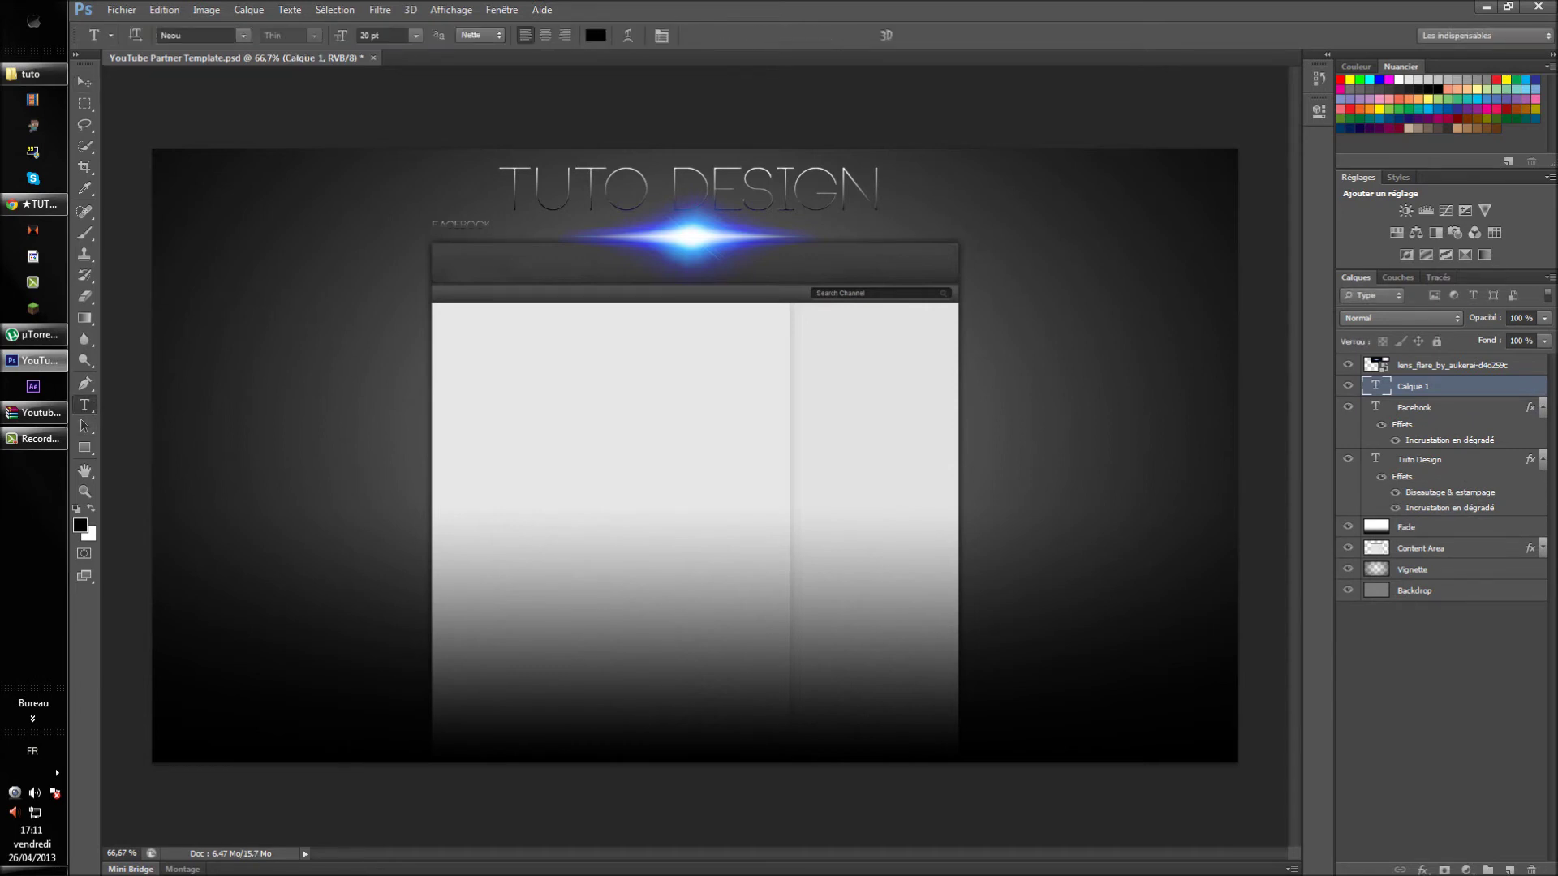
click(486, 226)
double_click(487, 225)
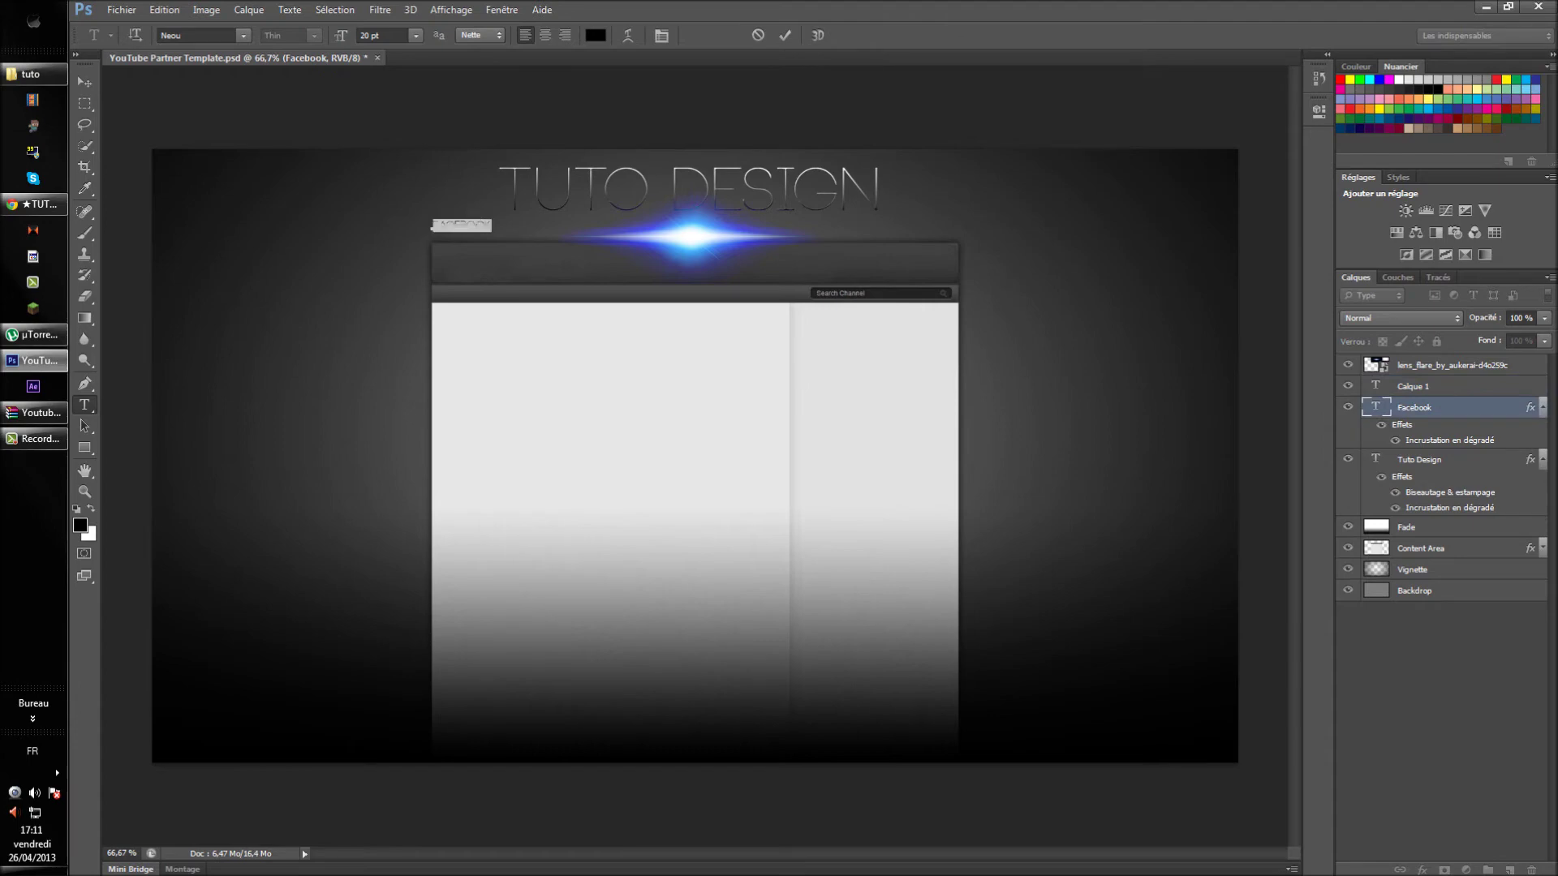
click(369, 35)
text(25)
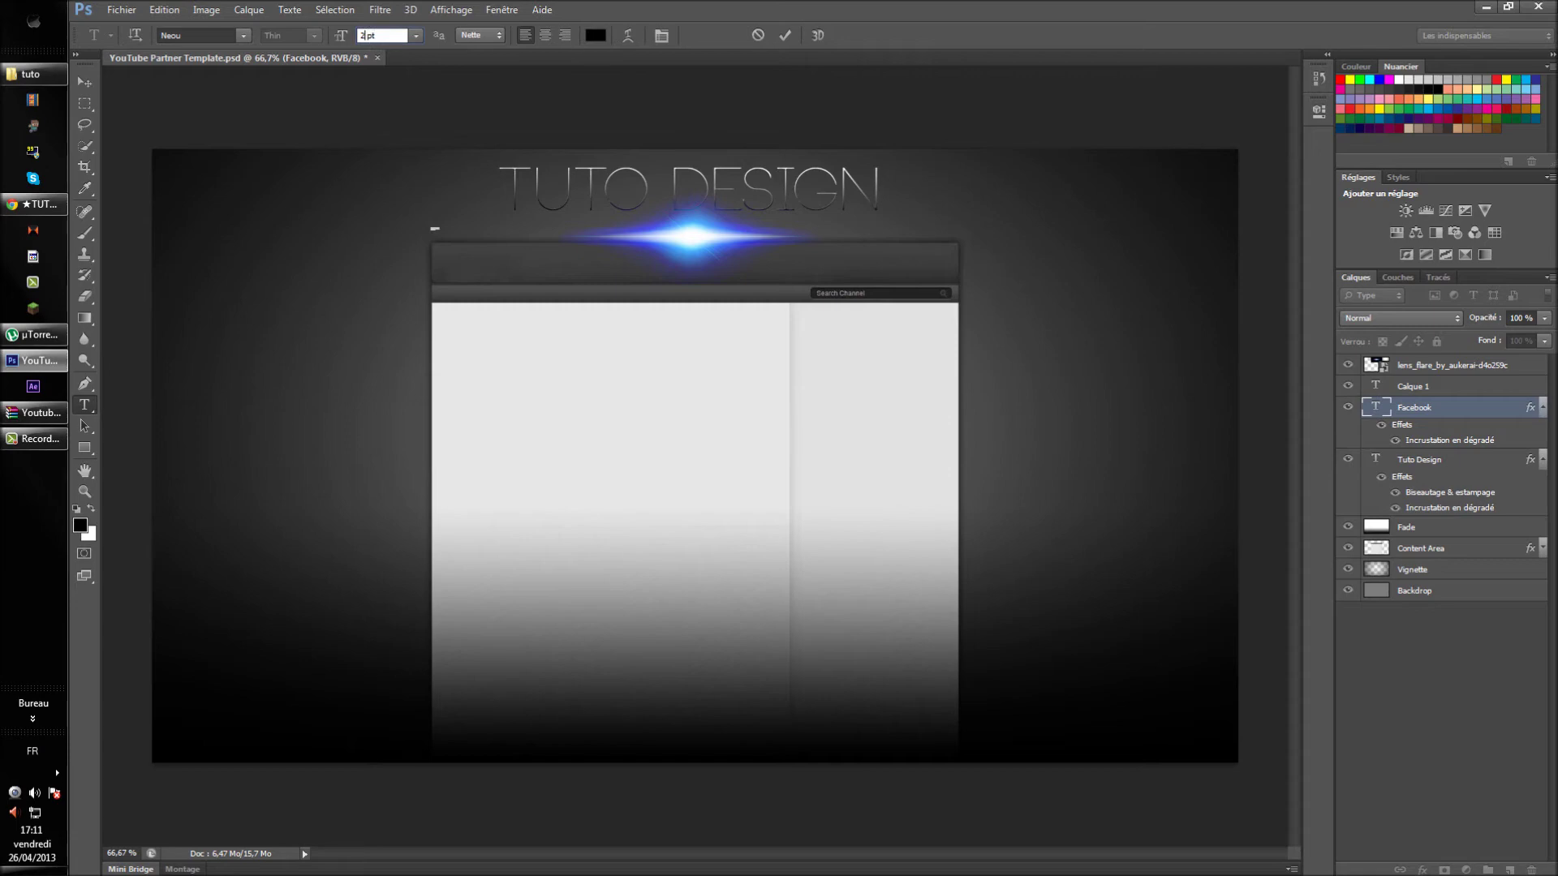
key(Return)
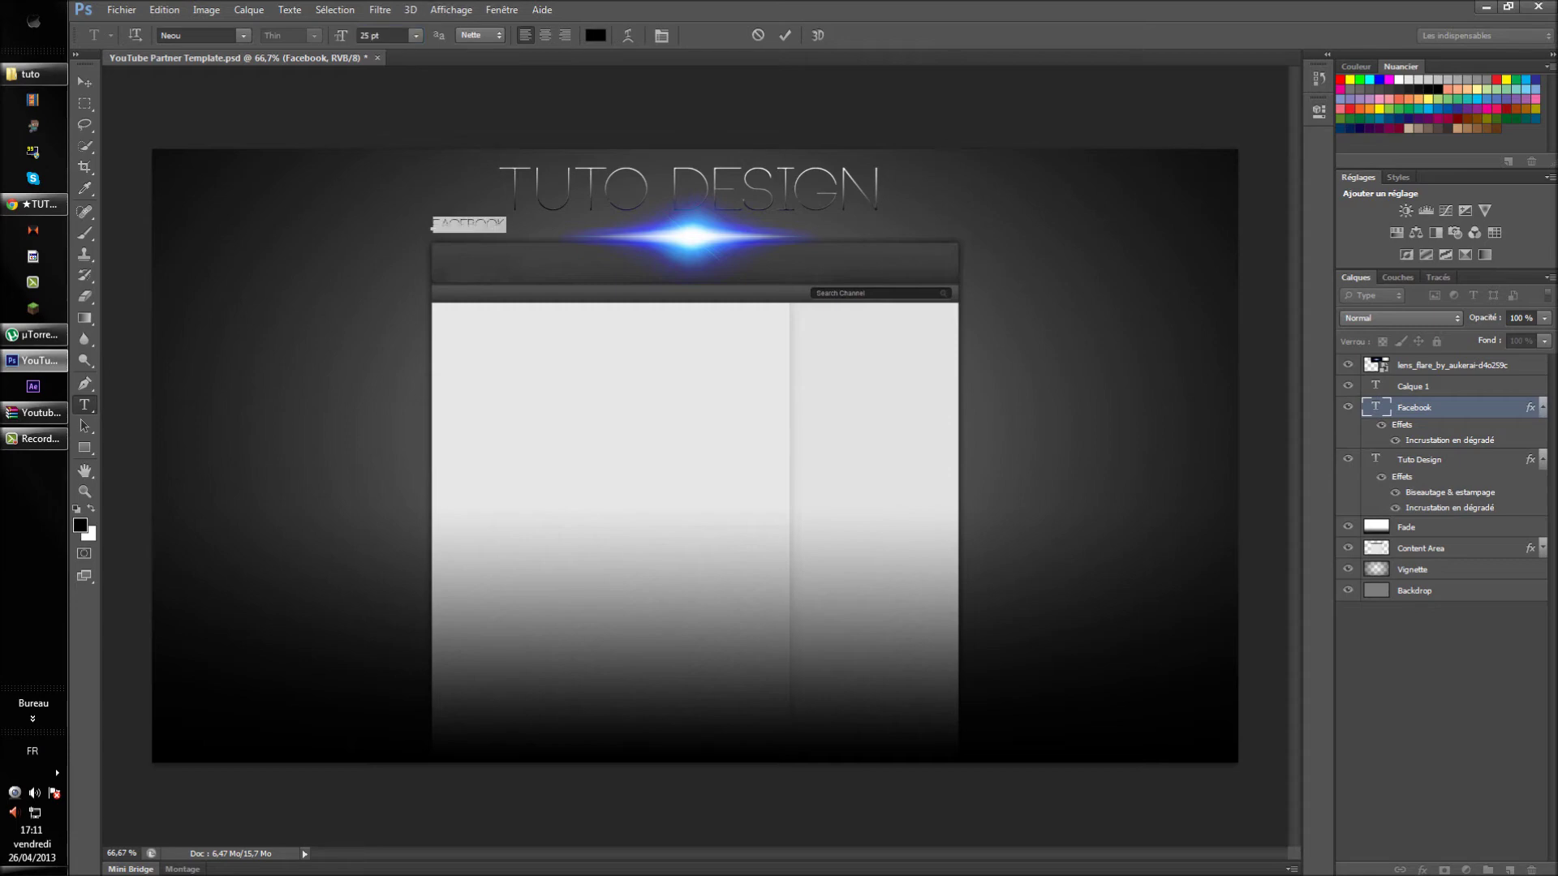
click(85, 82)
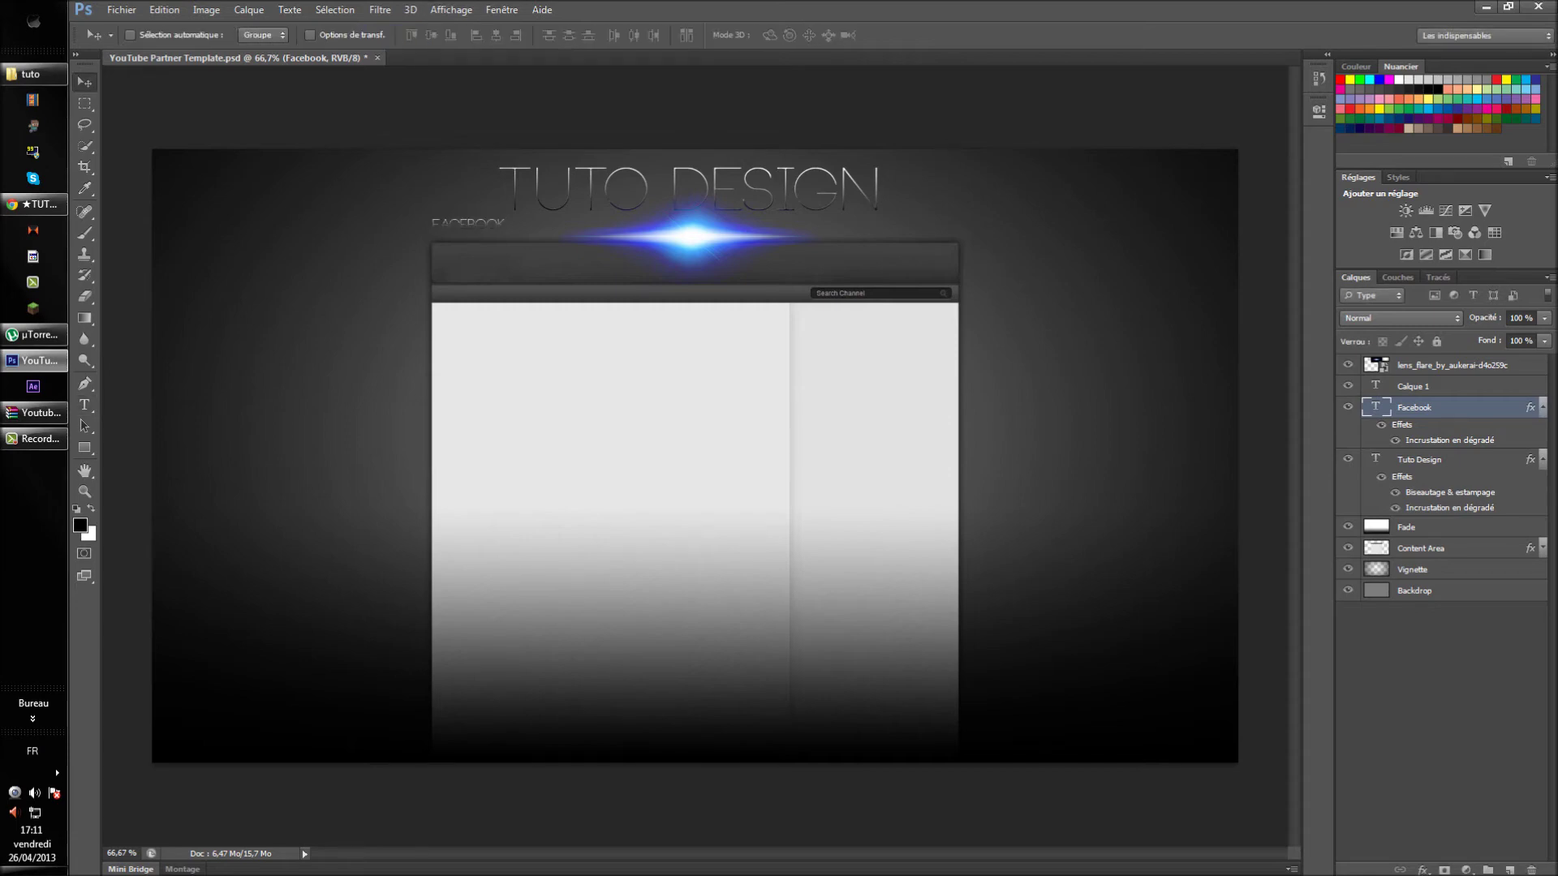
Nudge the Facebook text slightly up and to the left above the content area's upper-left corner.
key(t)
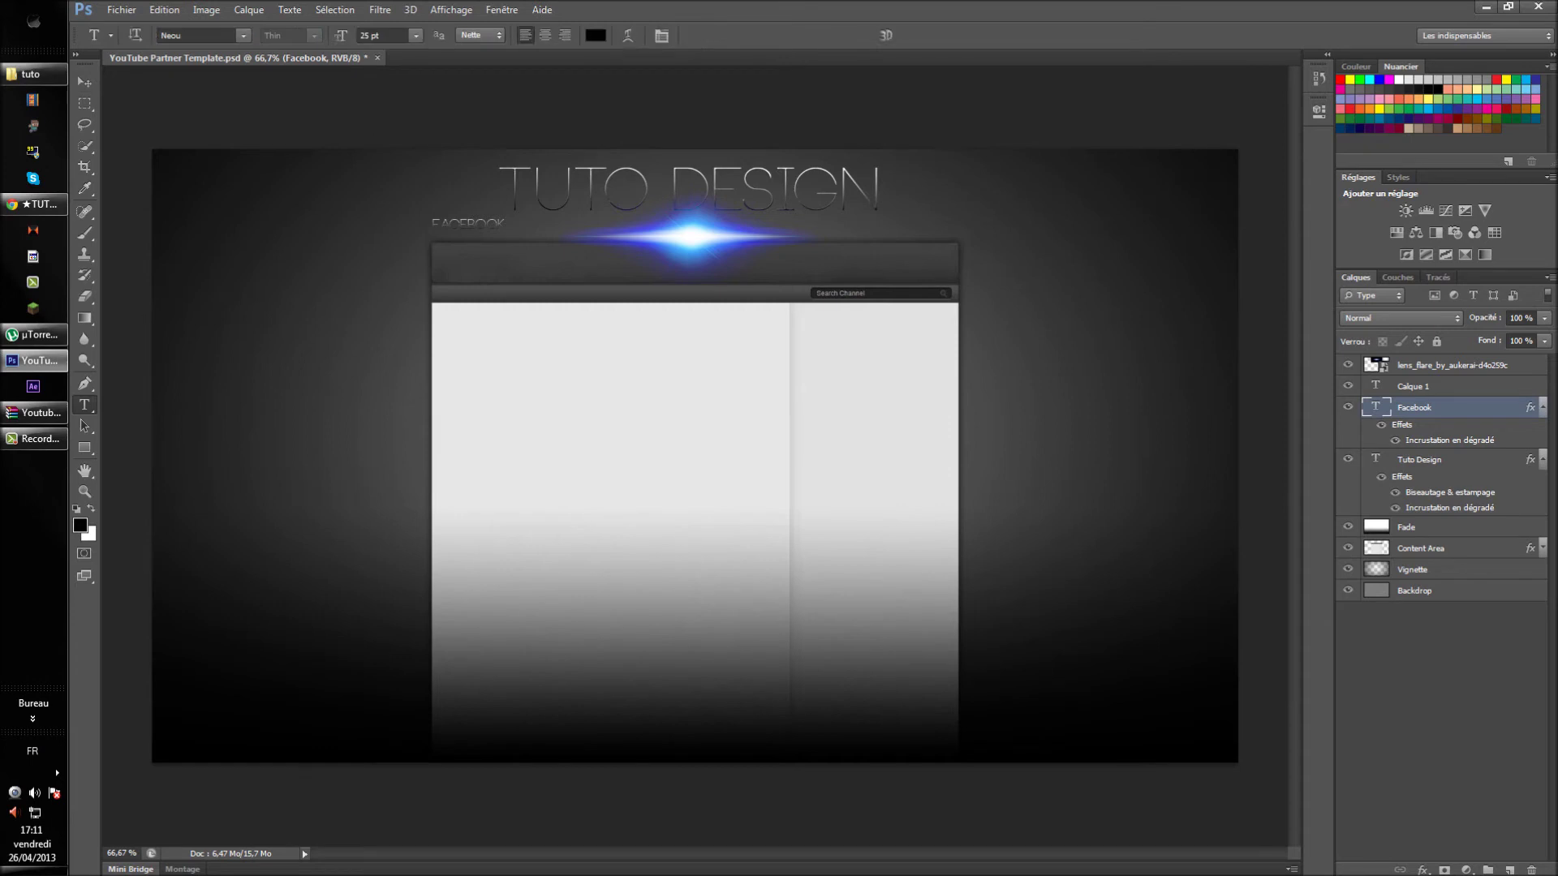
click(504, 224)
drag(432, 228, 503, 224)
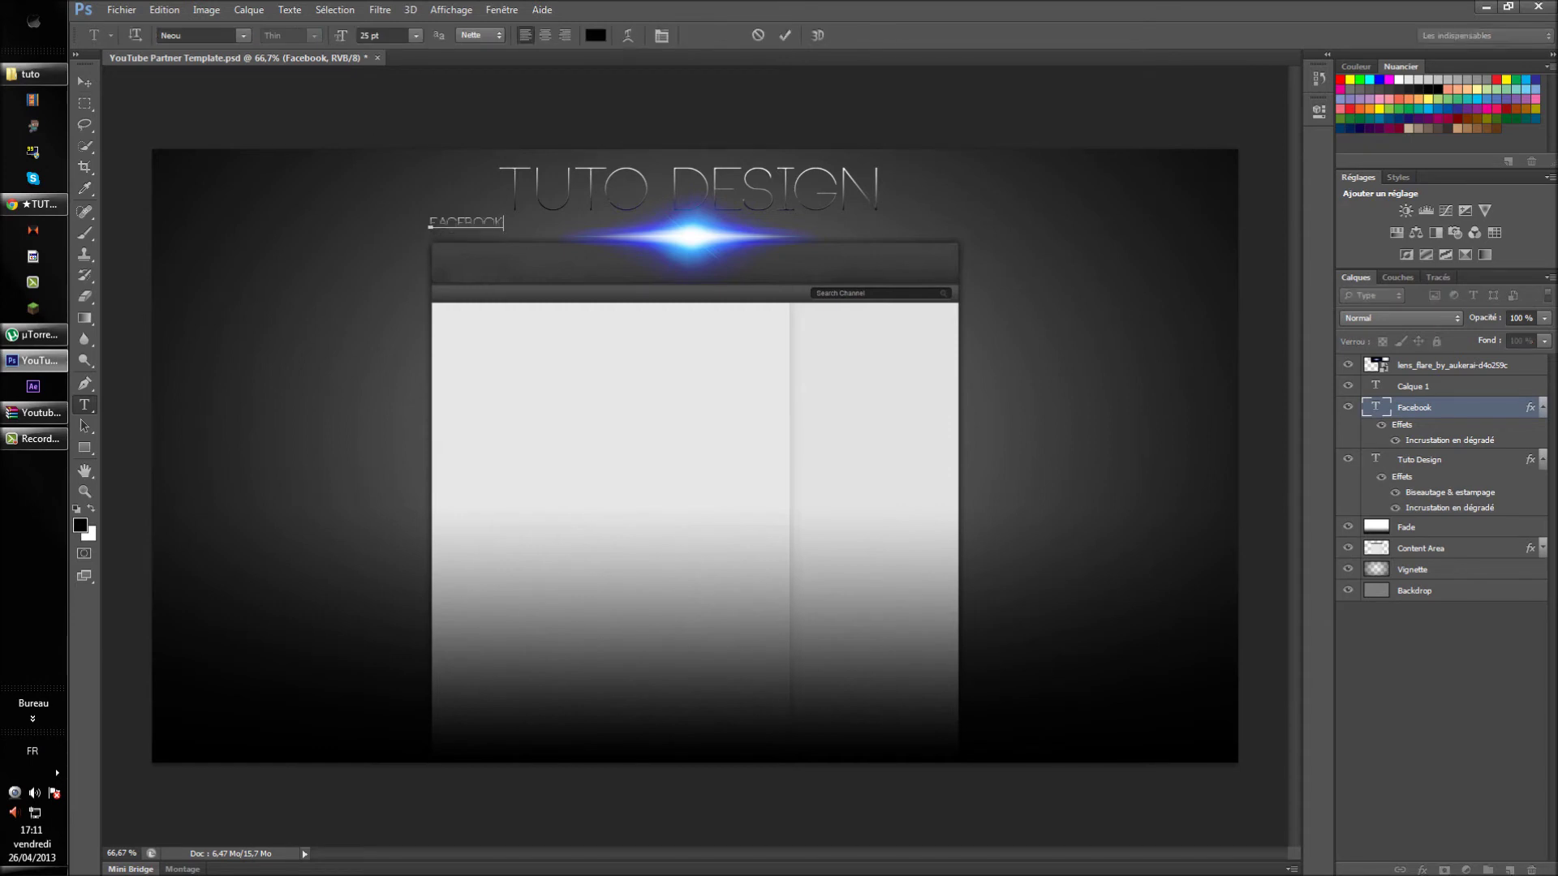
click(84, 81)
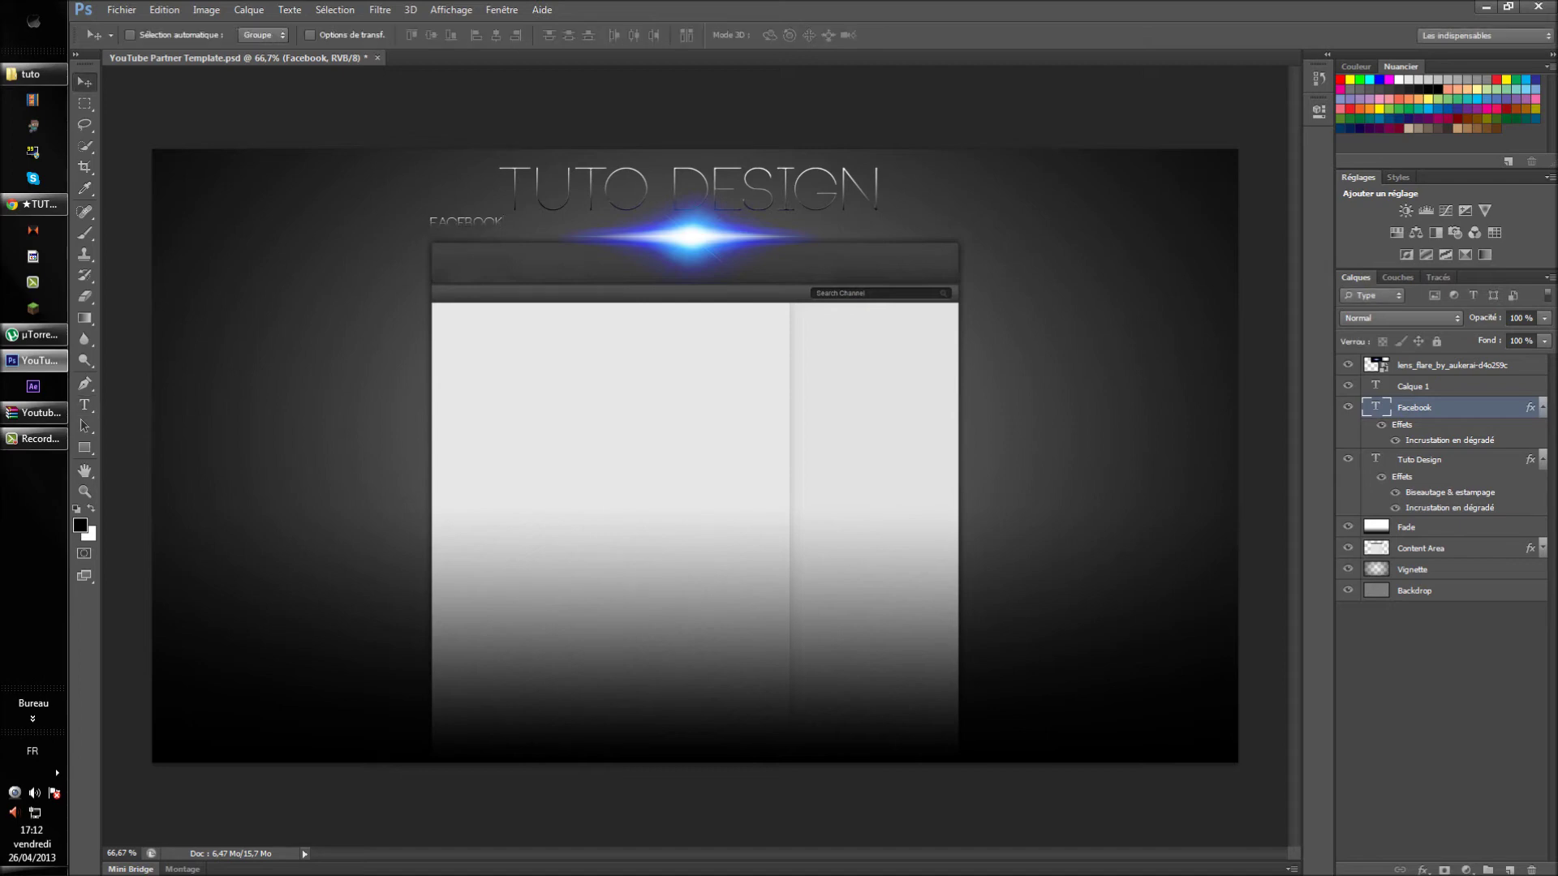
Place the LensFlare1 image from the gxpack photoshop folder into the document.
click(121, 10)
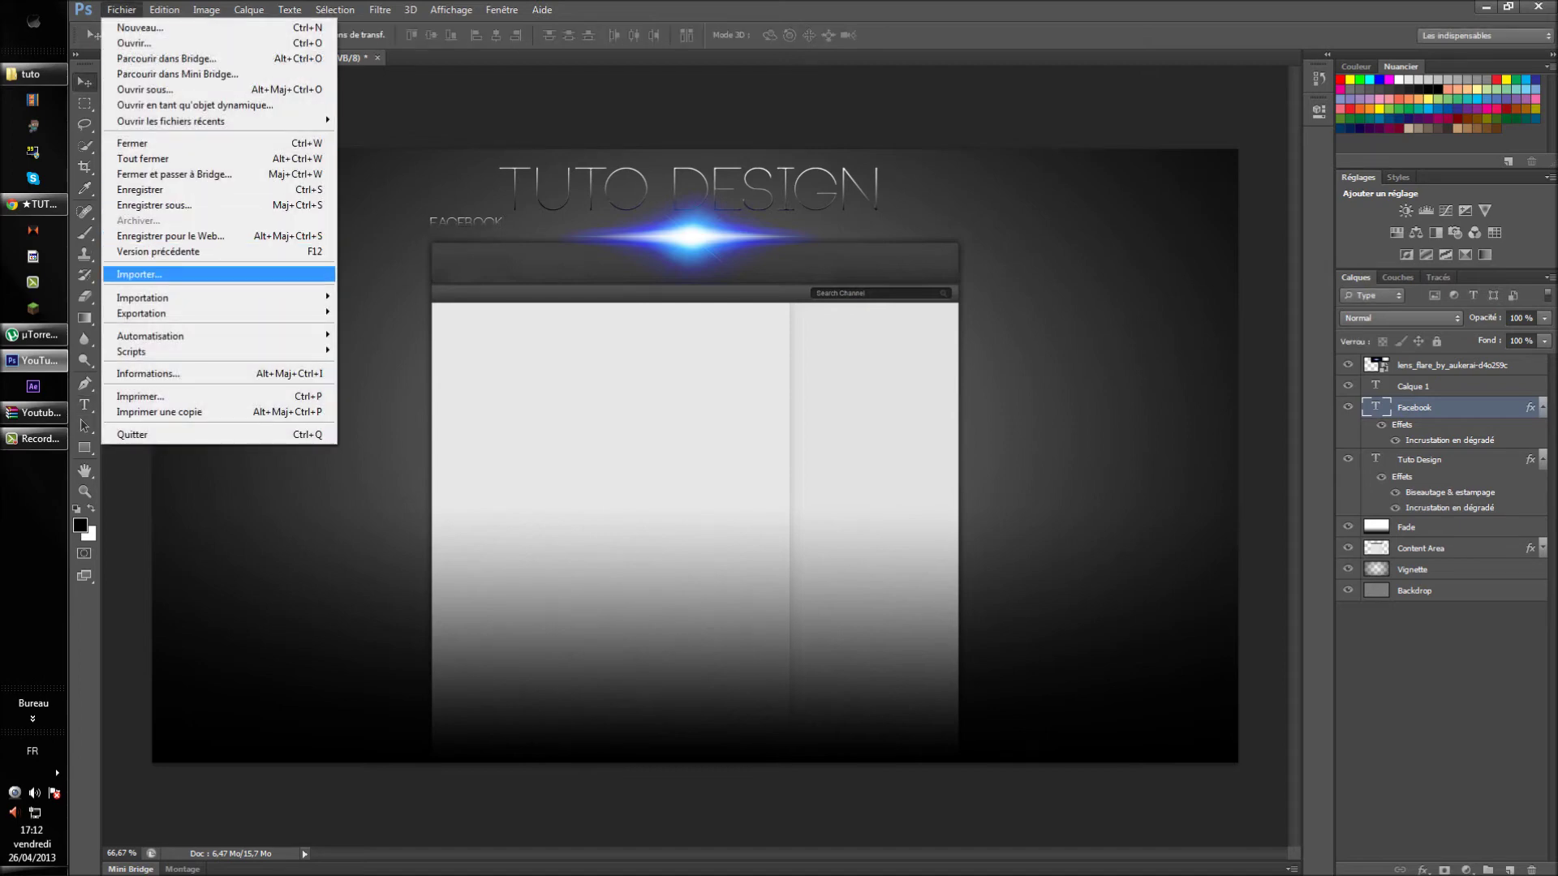
click(138, 274)
click(740, 402)
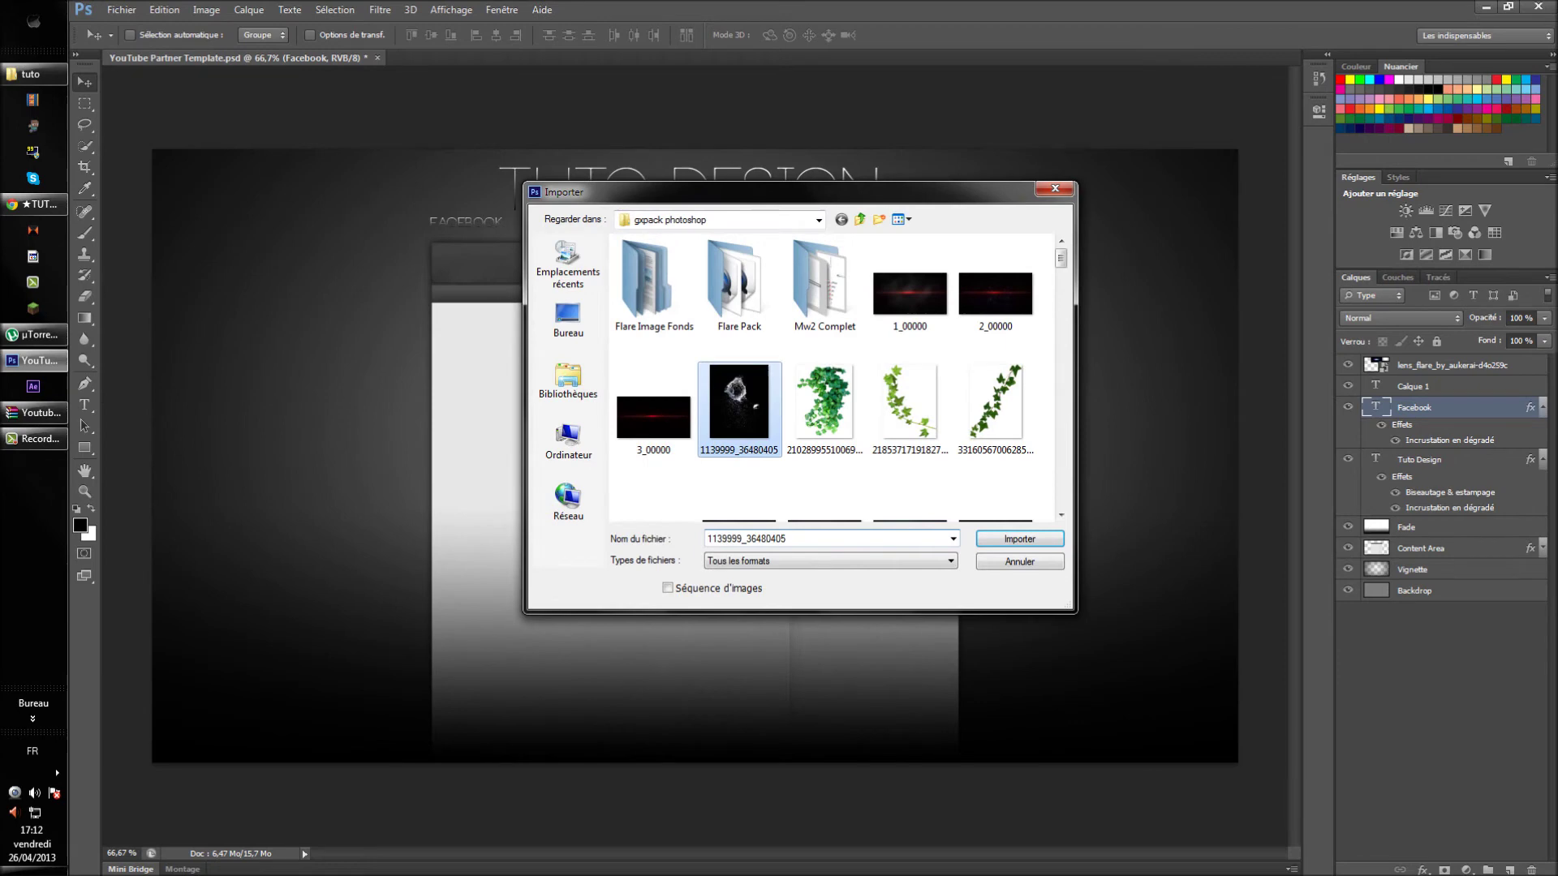
scroll(836, 381, down, 5)
scroll(836, 377, down, 10)
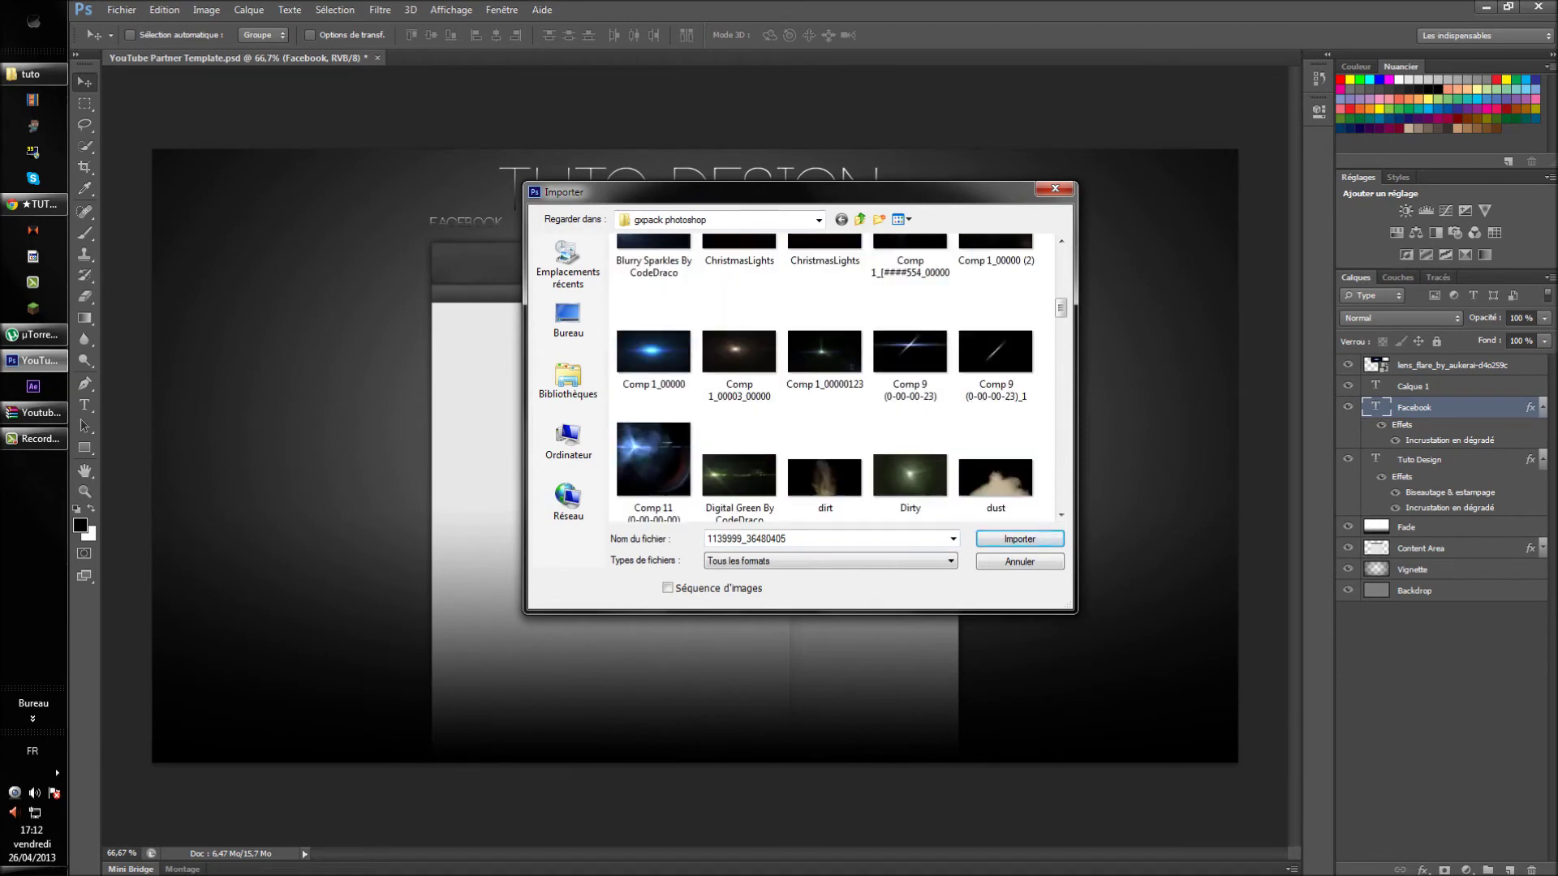
scroll(739, 463, down, 6)
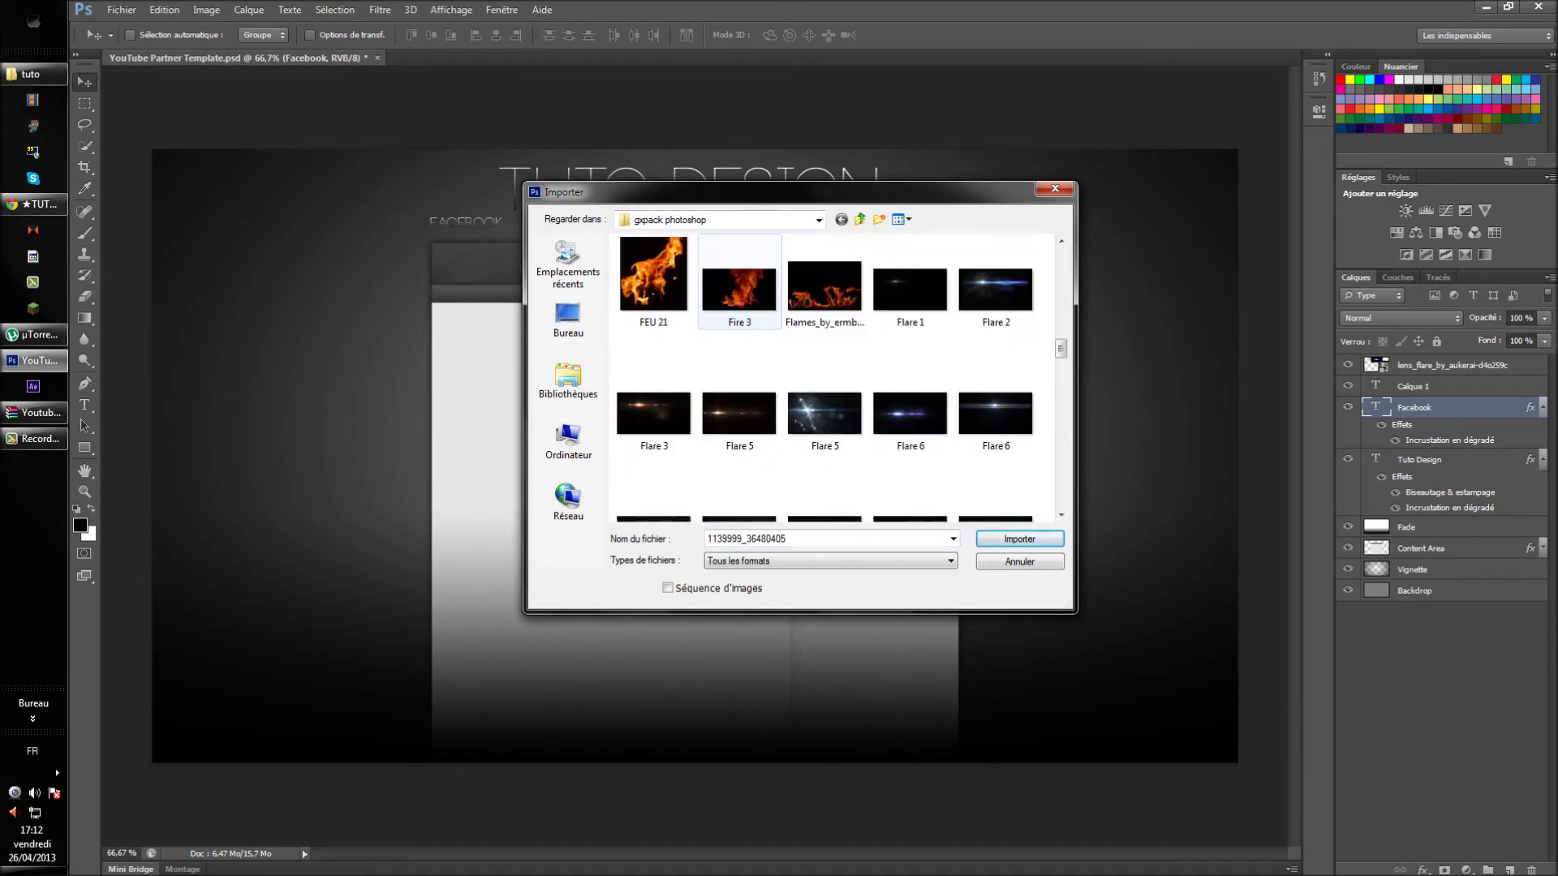
scroll(739, 462, down, 6)
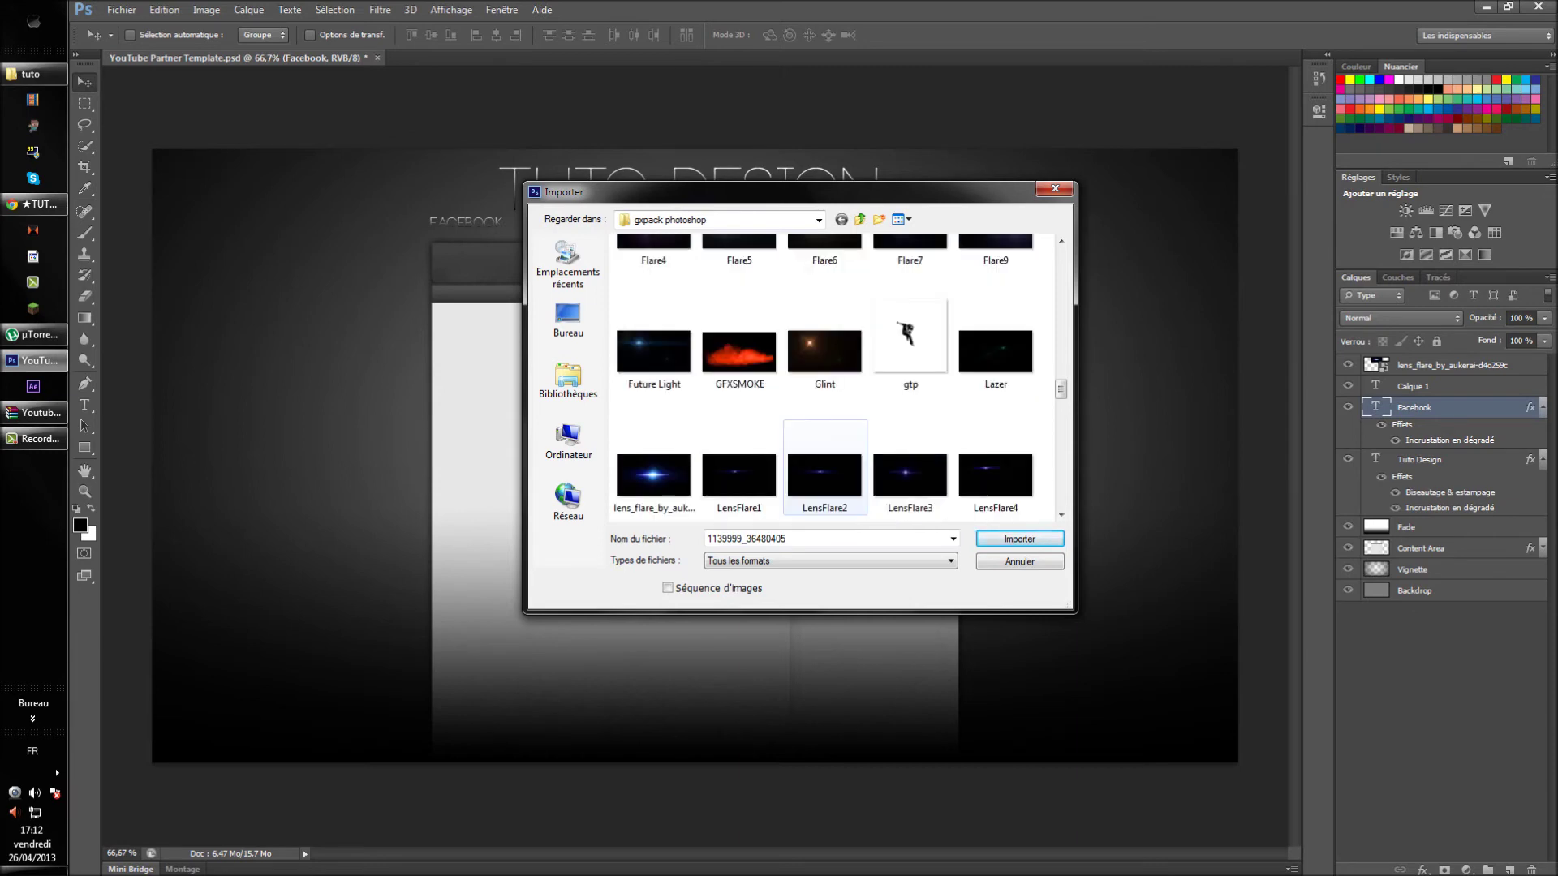
double_click(739, 288)
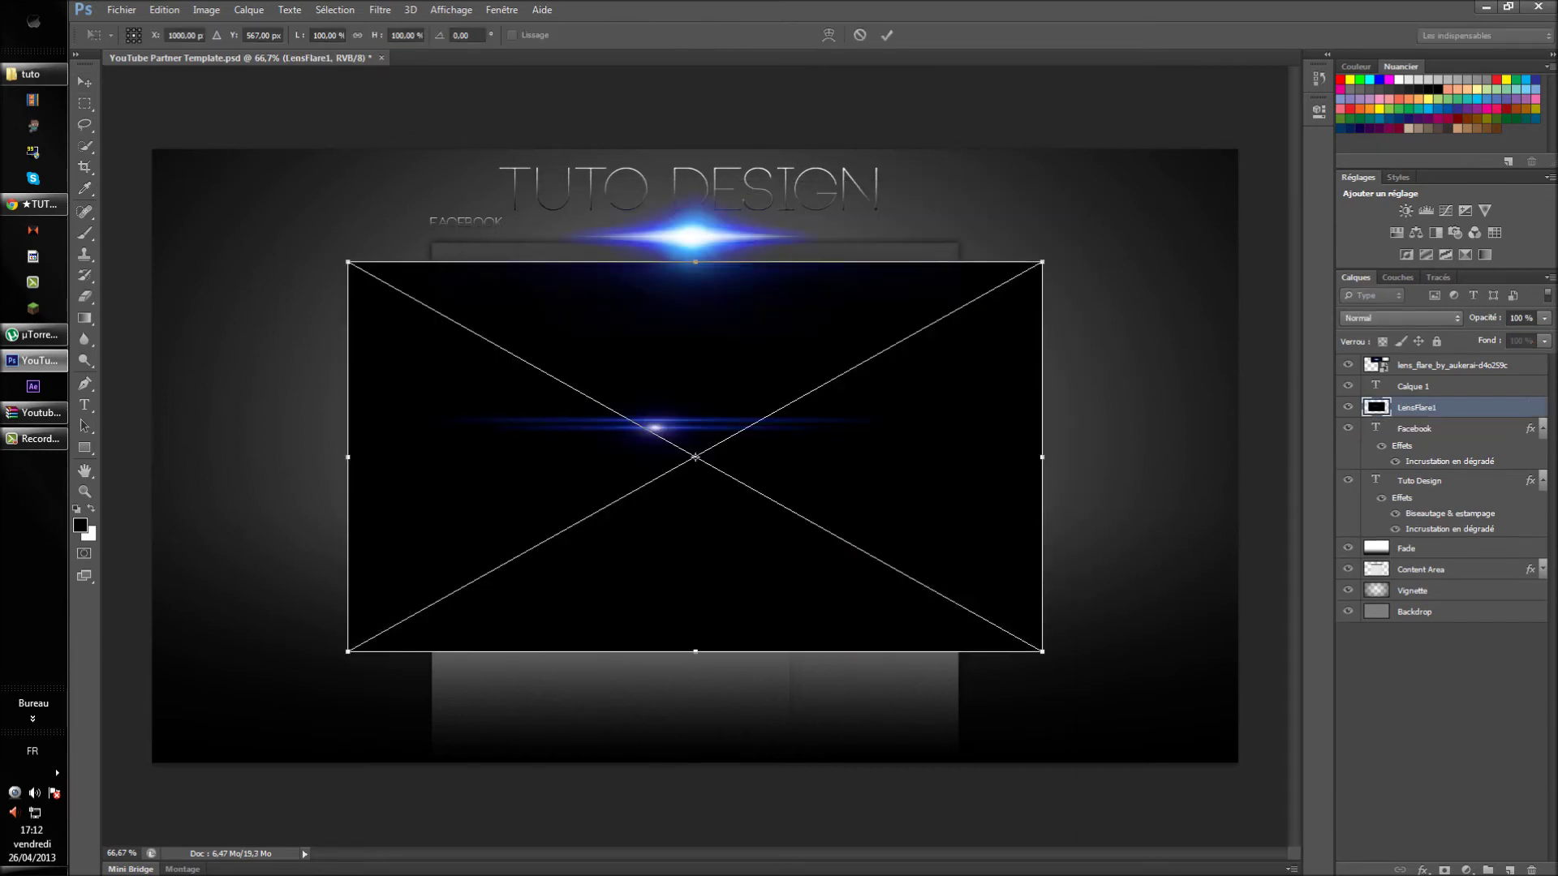
Set the LensFlare1 layer's blending mode to Eclaircir and move its glow just below the Facebook text.
click(1399, 318)
click(1399, 452)
drag(841, 519, 650, 331)
right_click(563, 307)
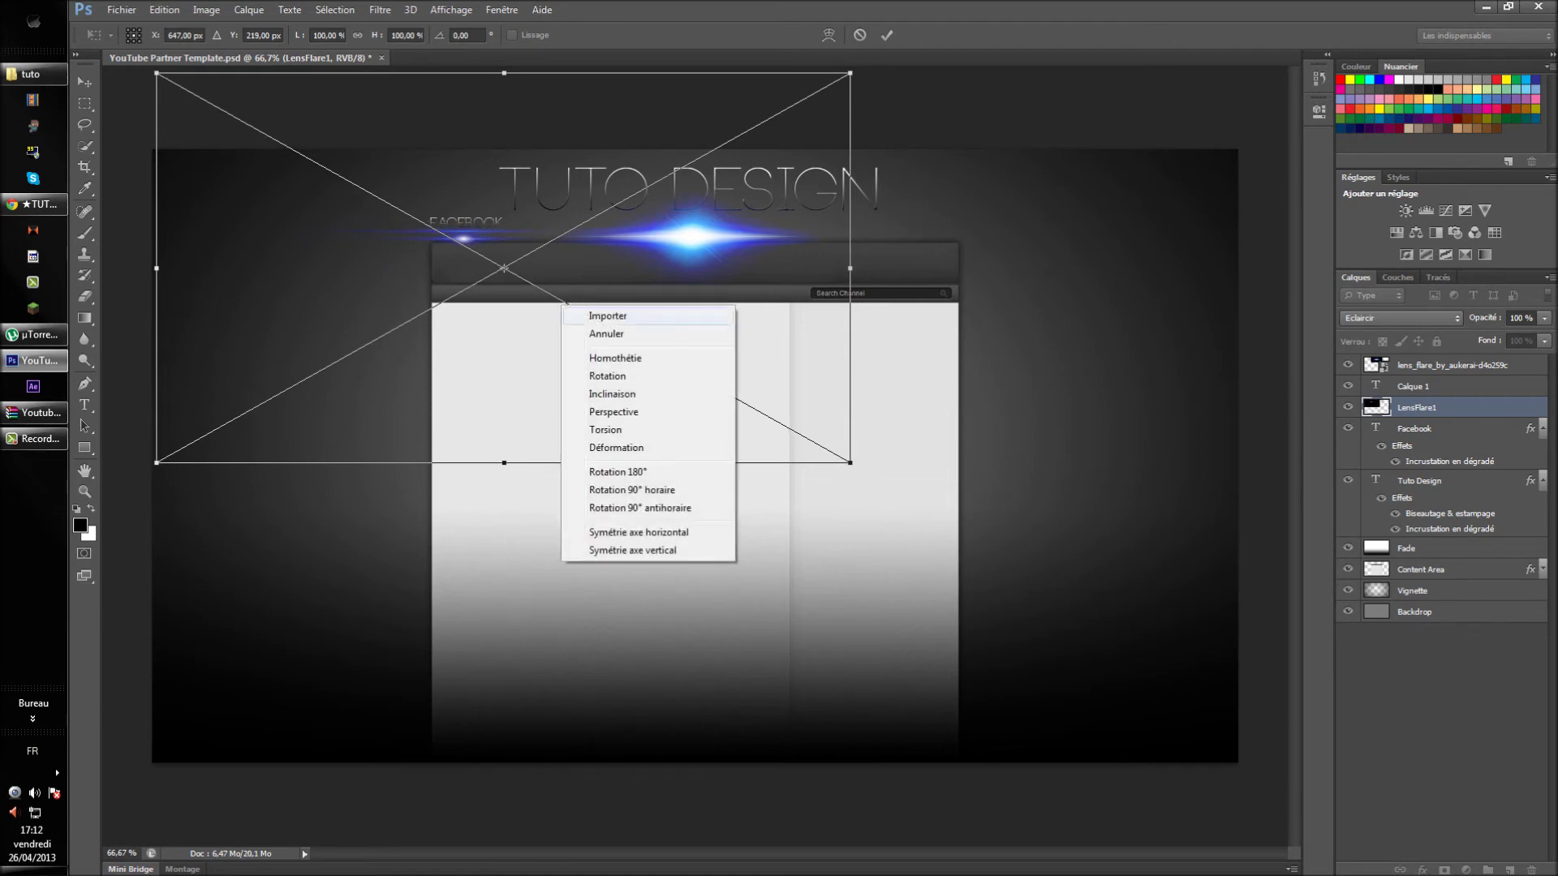
key(Escape)
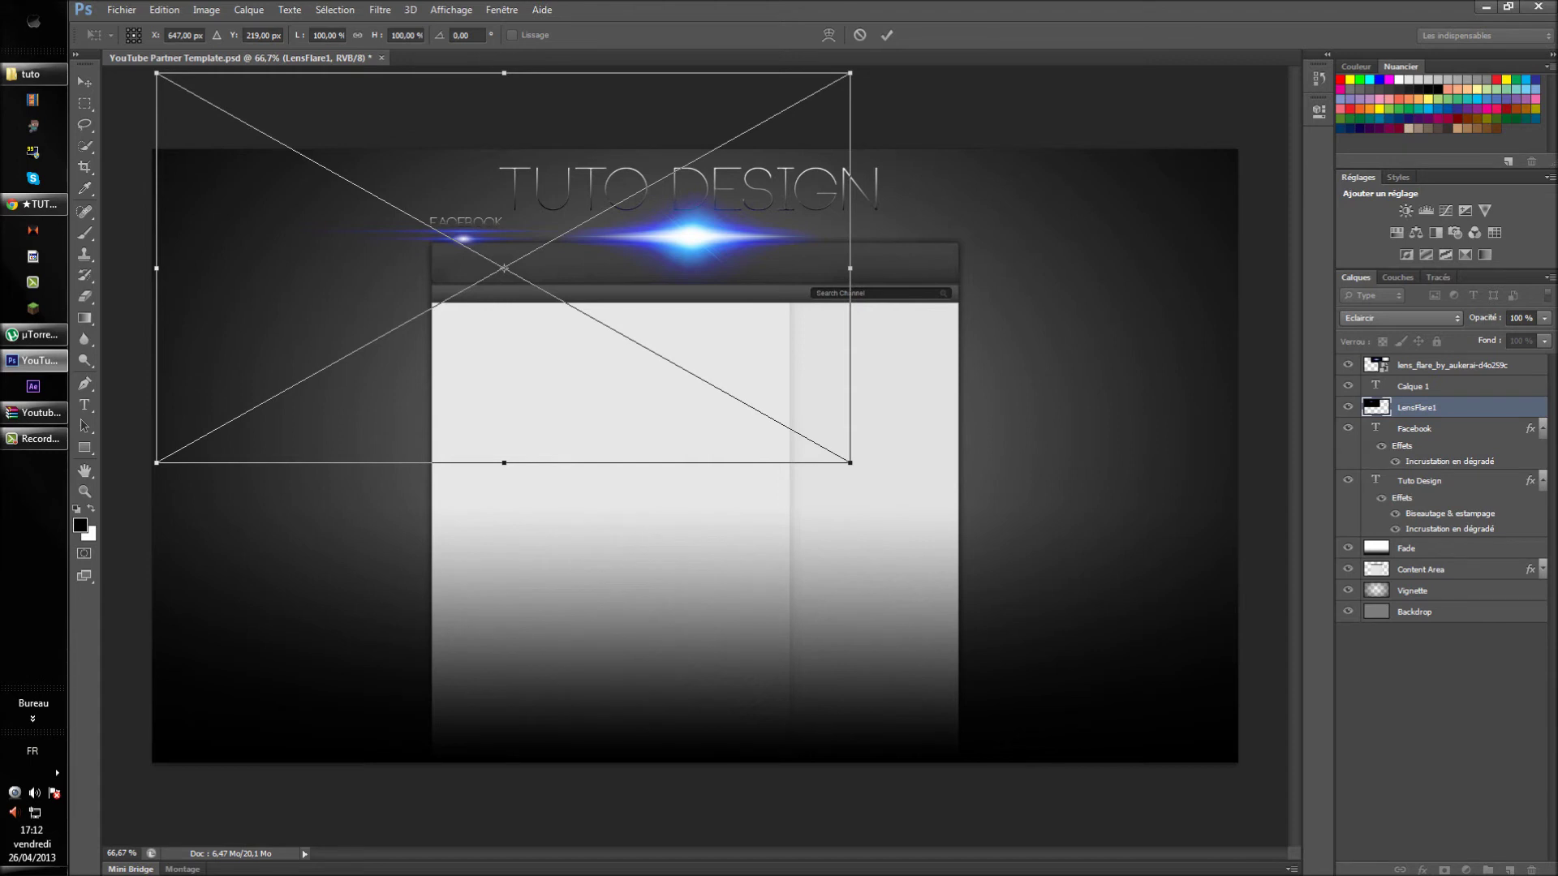
Rotate the LensFlare1 image by about 180°, align its glow under the Facebook text, and commit the placement.
drag(864, 69, 415, 328)
drag(541, 321, 471, 255)
drag(813, 415, 818, 408)
drag(524, 309, 522, 312)
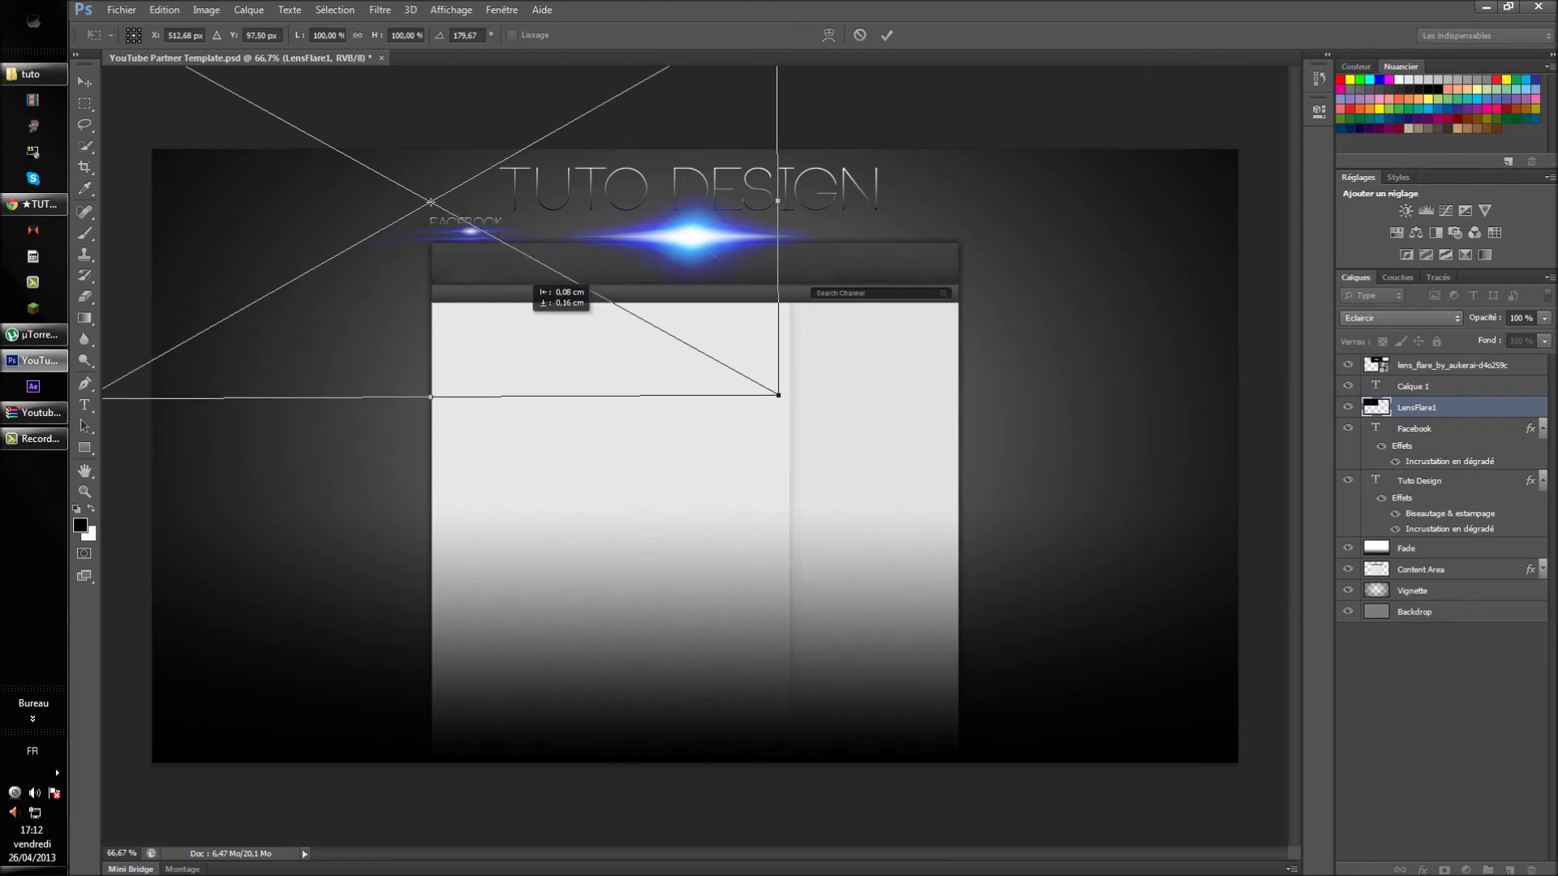
right_click(463, 291)
click(511, 302)
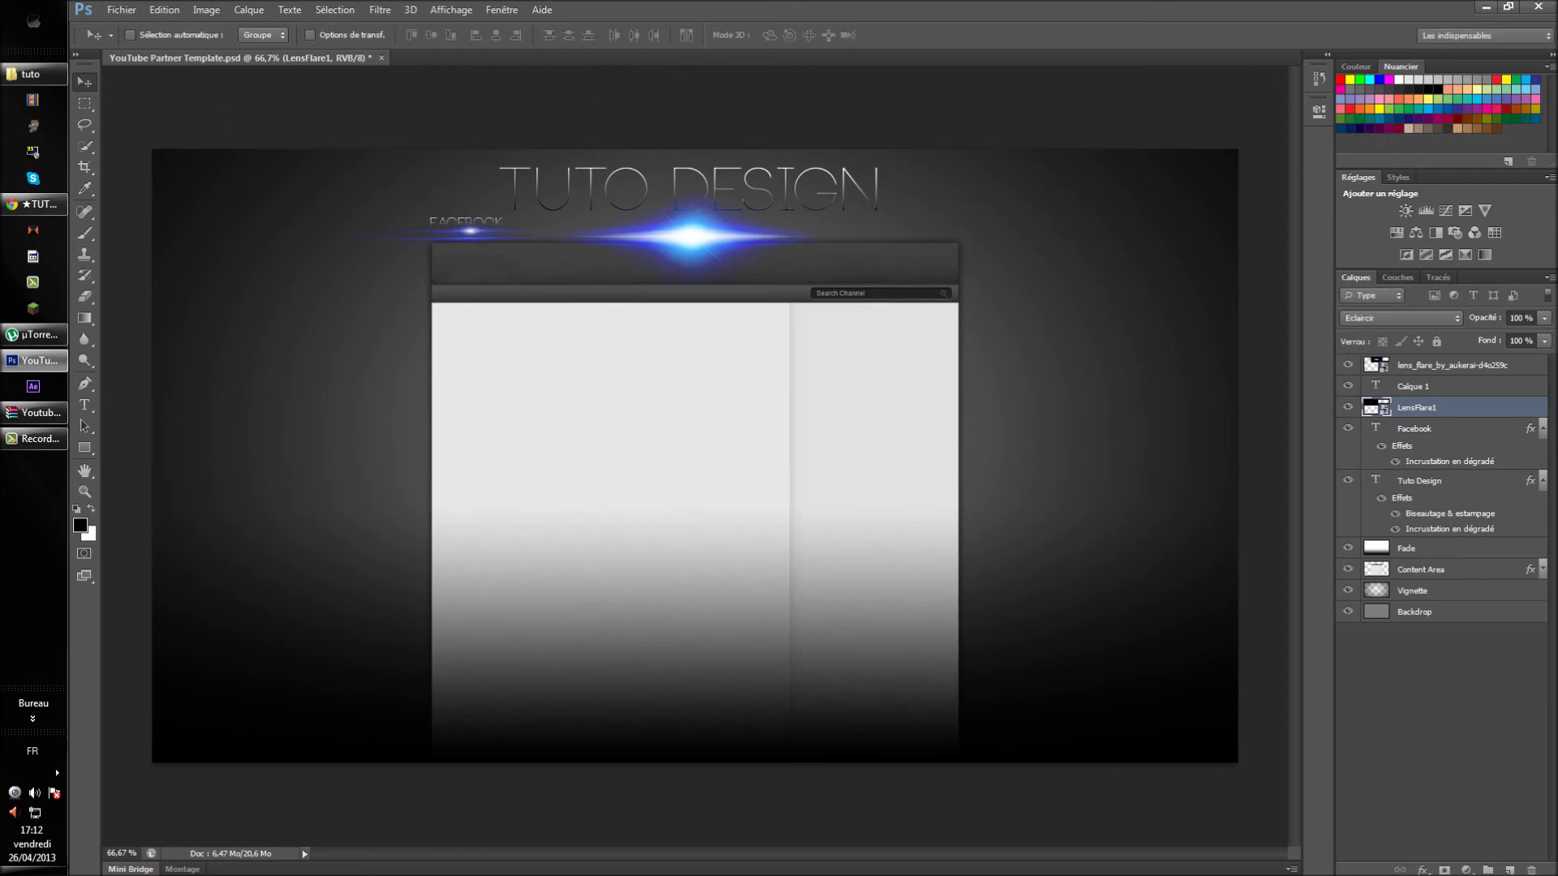
Turn off the gradient overlay in the Facebook text's layer style.
key(t)
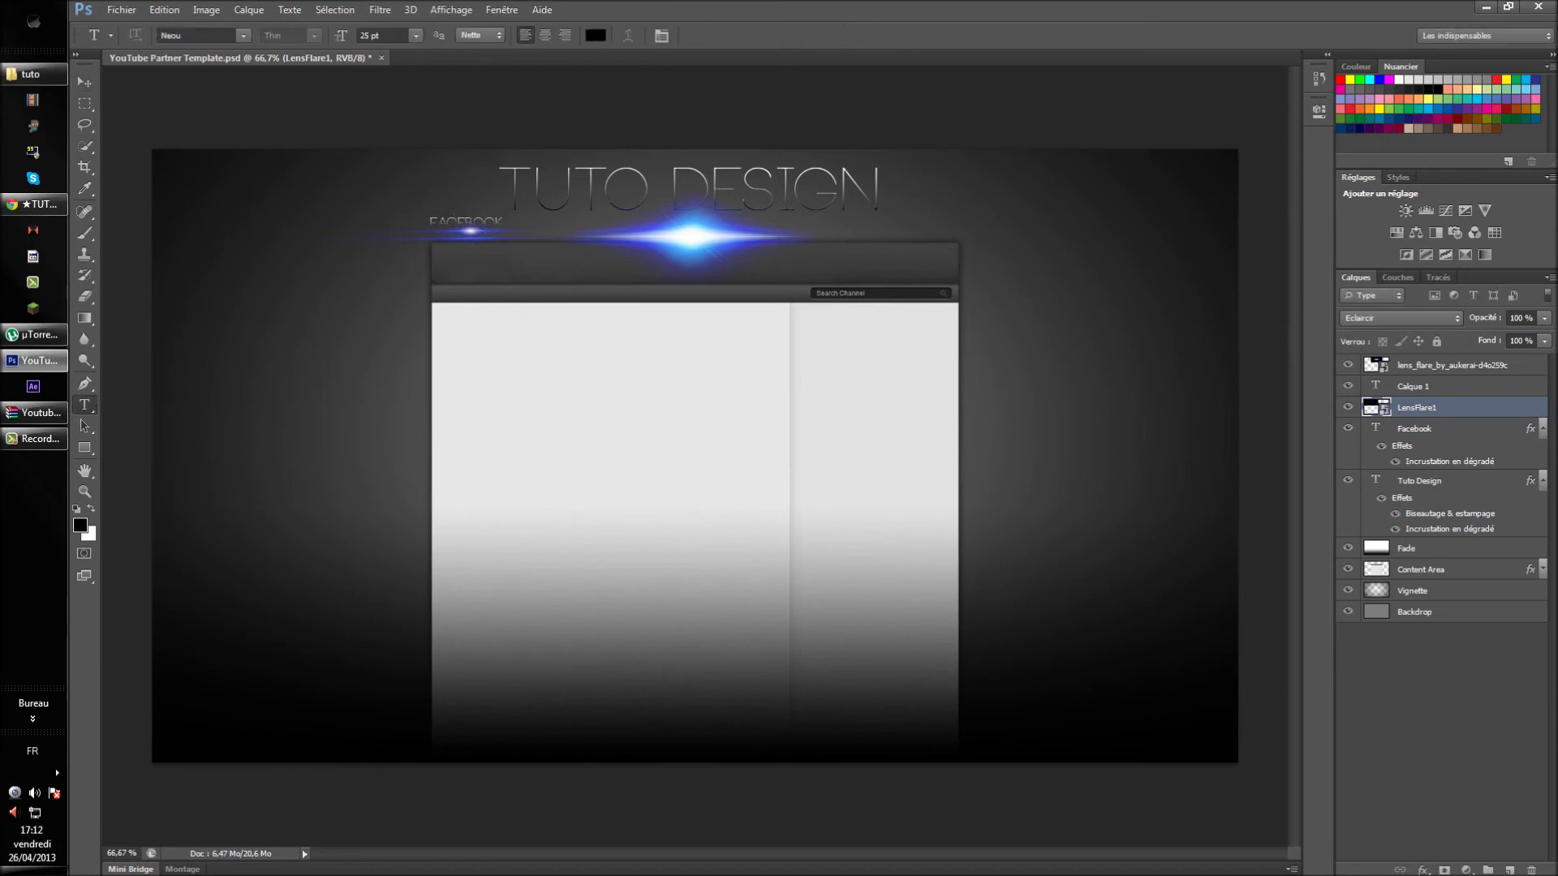
click(502, 222)
key(ctrl+a)
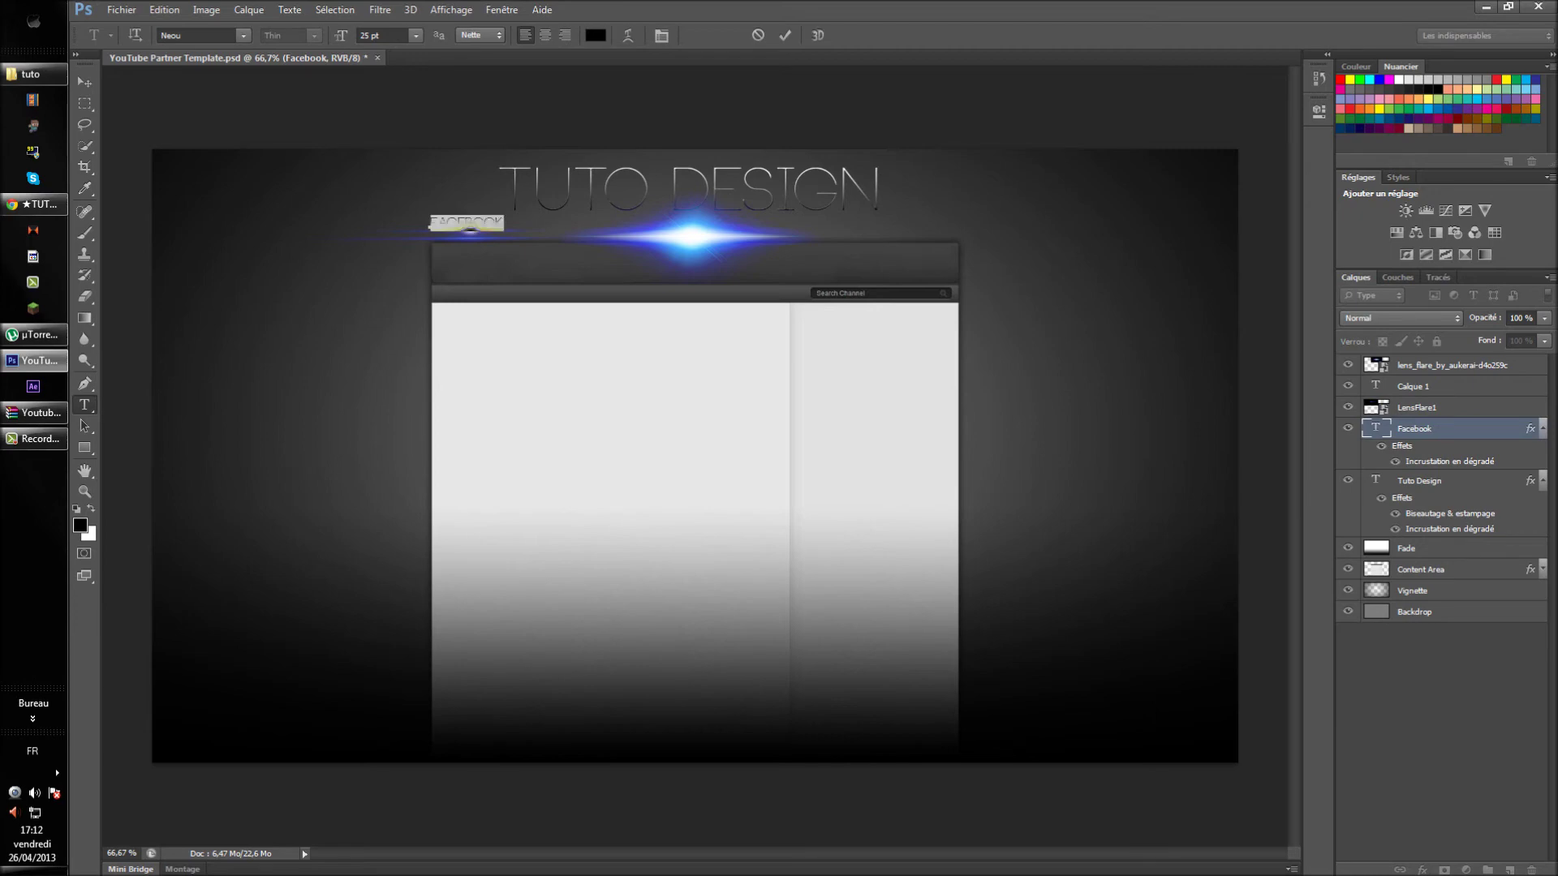
double_click(1416, 429)
double_click(1478, 429)
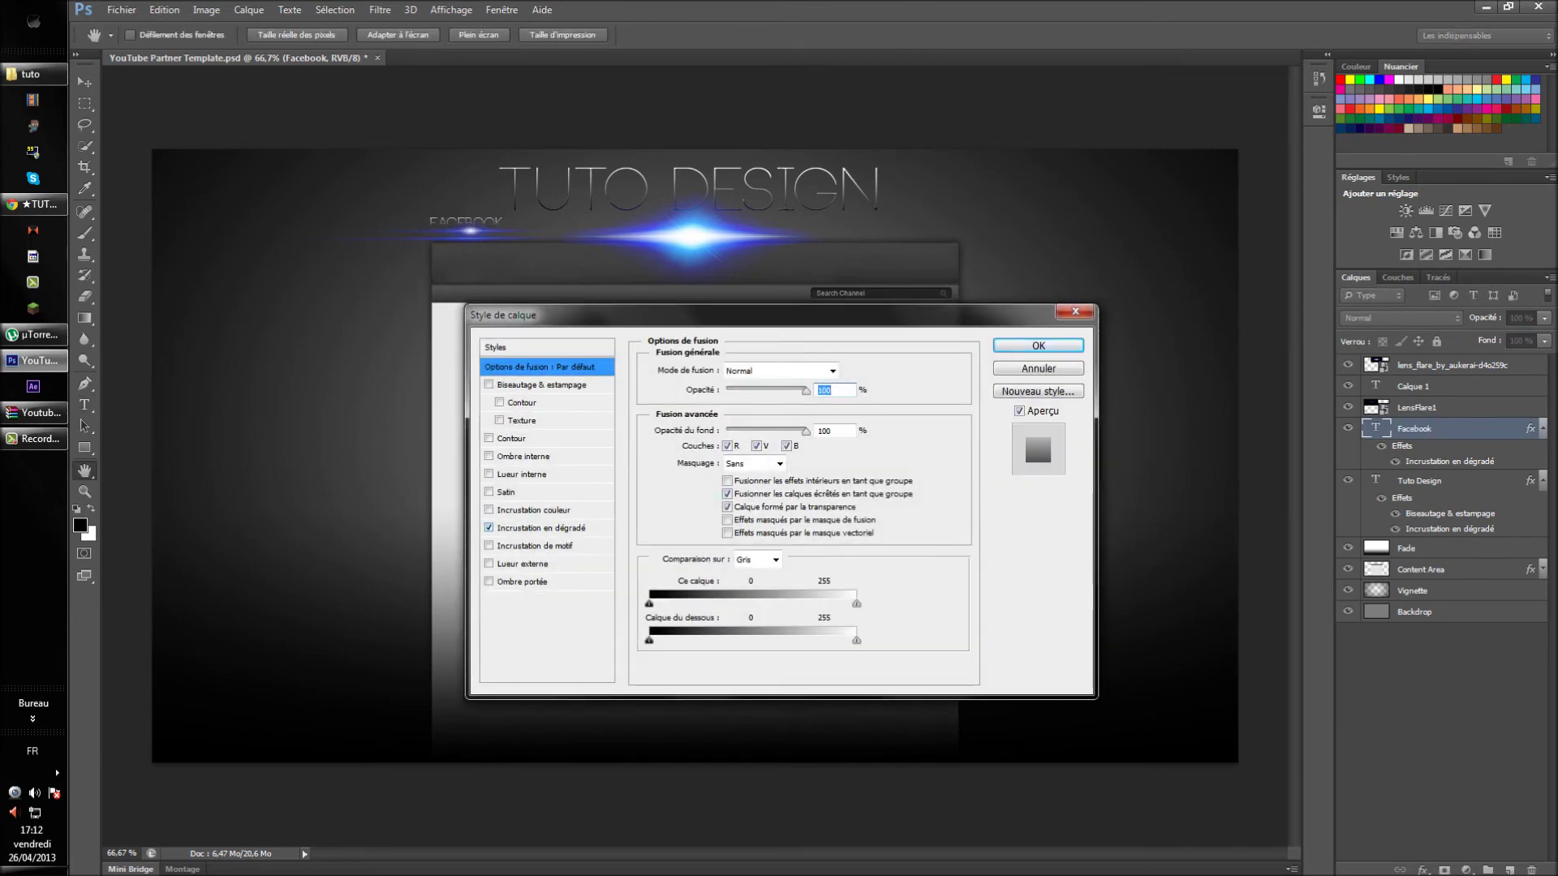
click(540, 528)
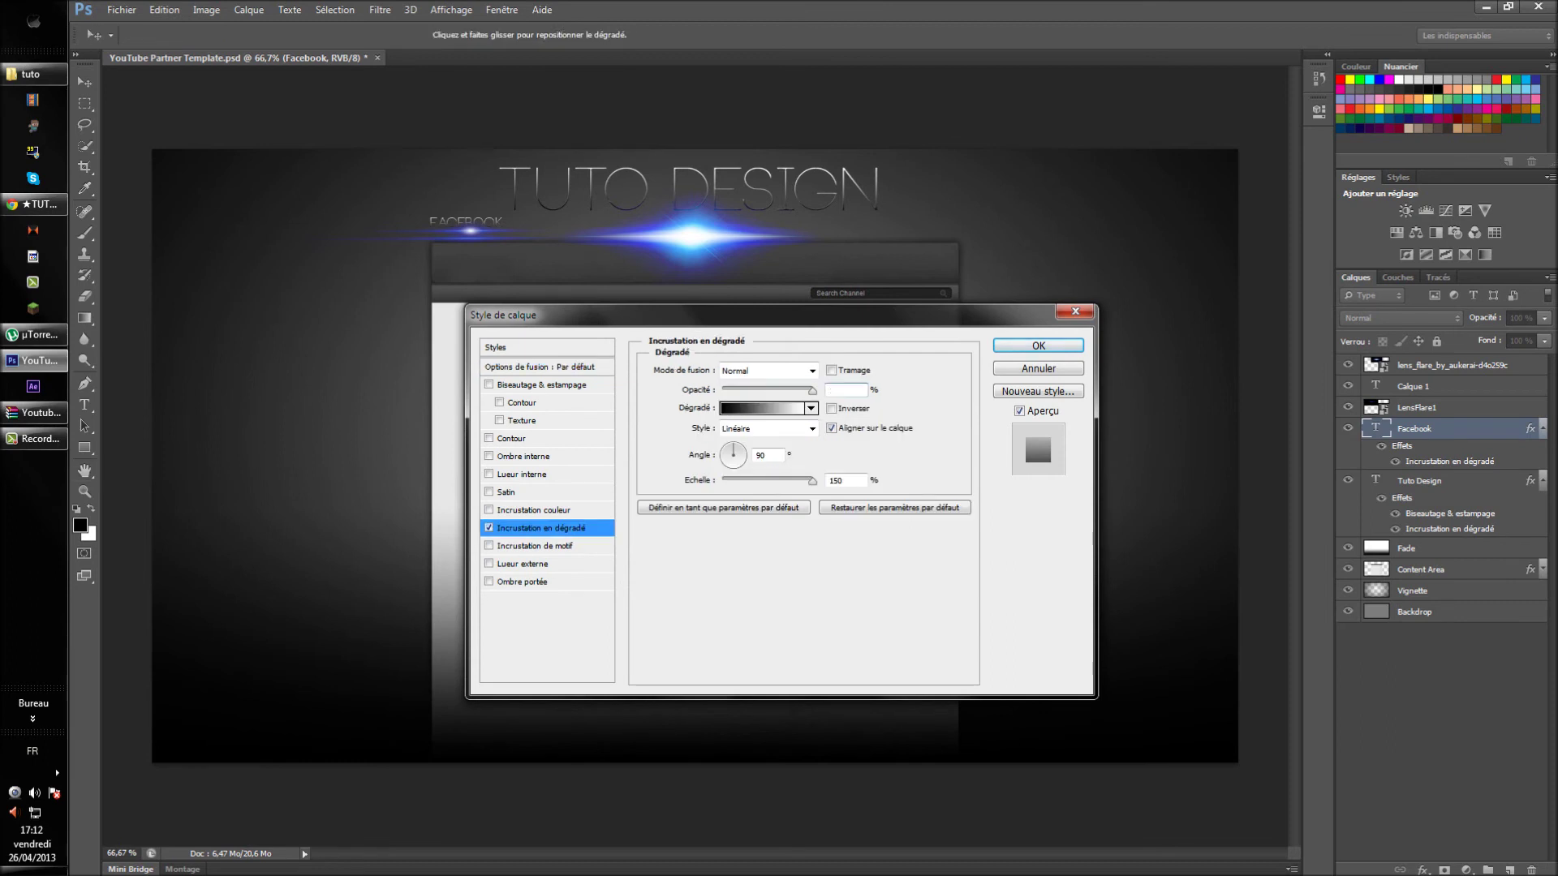
key(space)
key(Return)
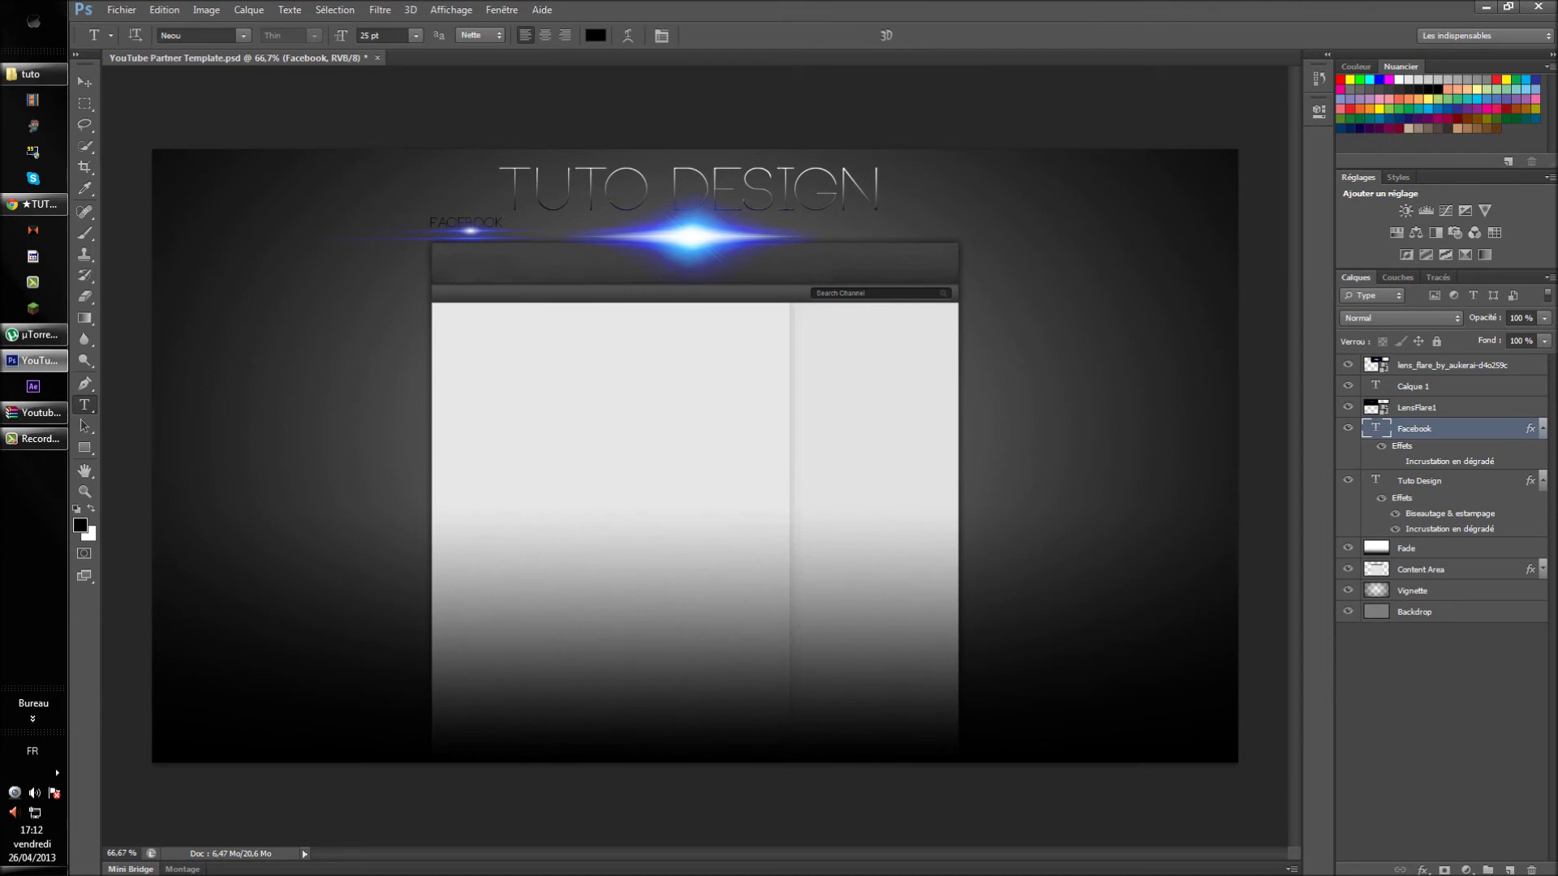
Set the colour of the whole Facebook text to white.
click(468, 222)
click(1398, 80)
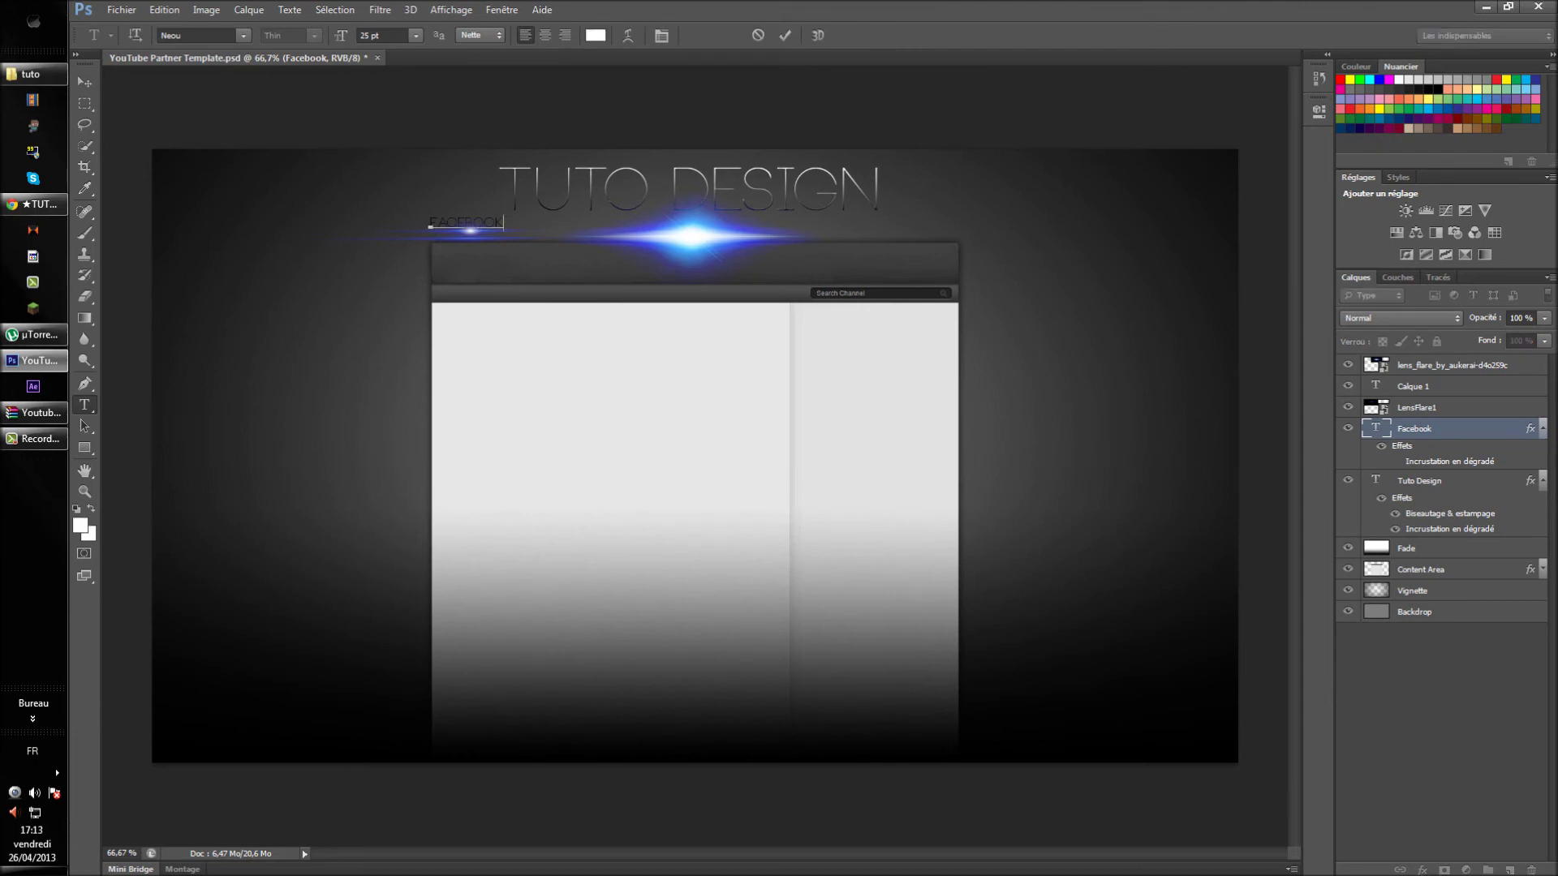
key(ctrl+a)
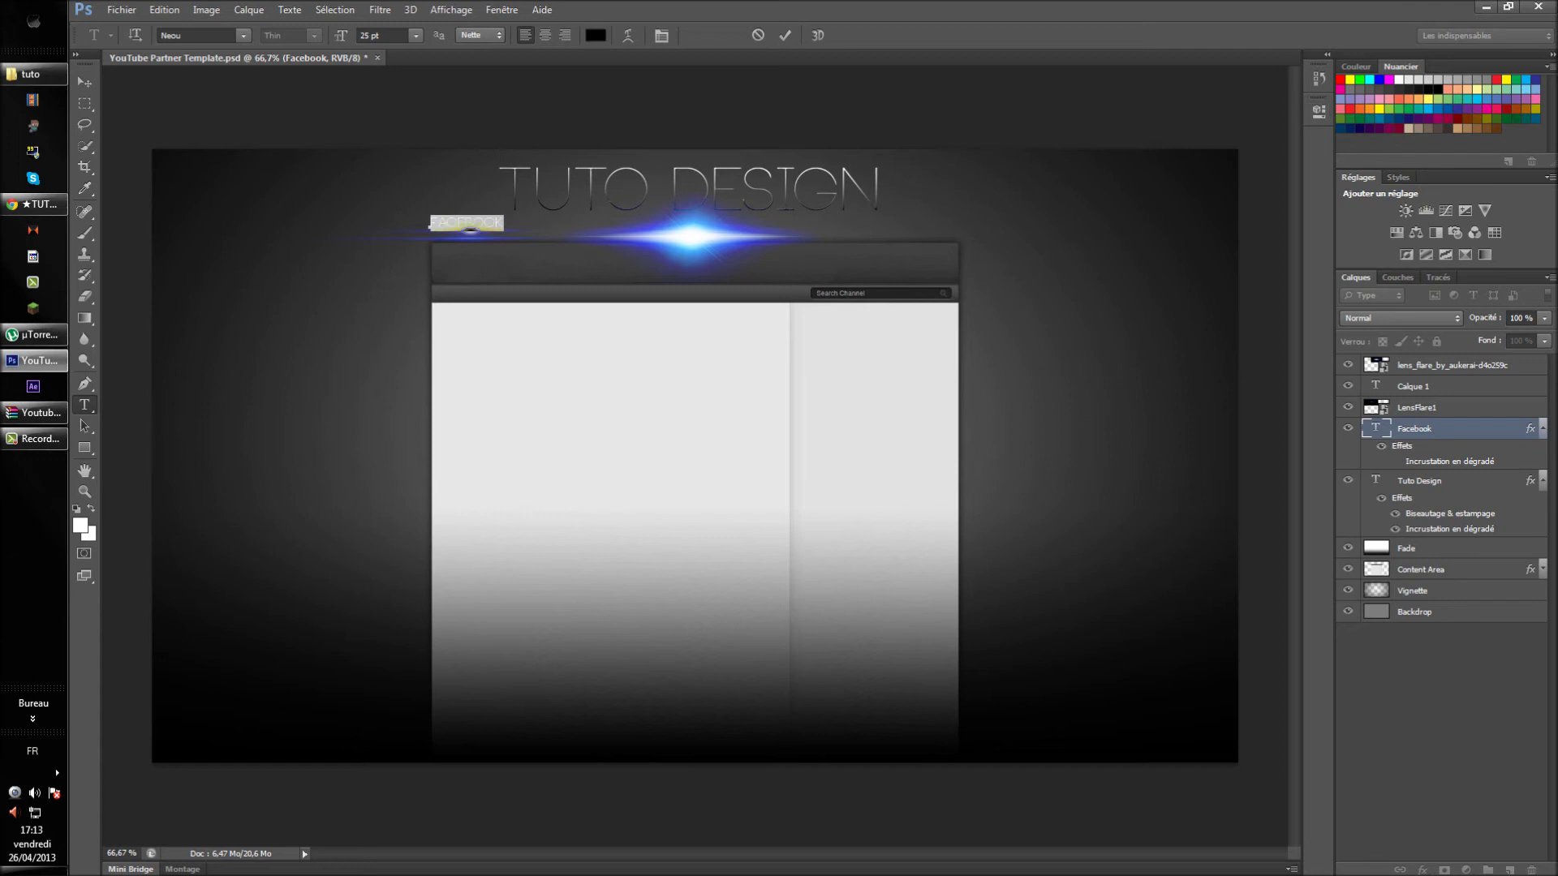
key(alt+BackSpace)
click(430, 226)
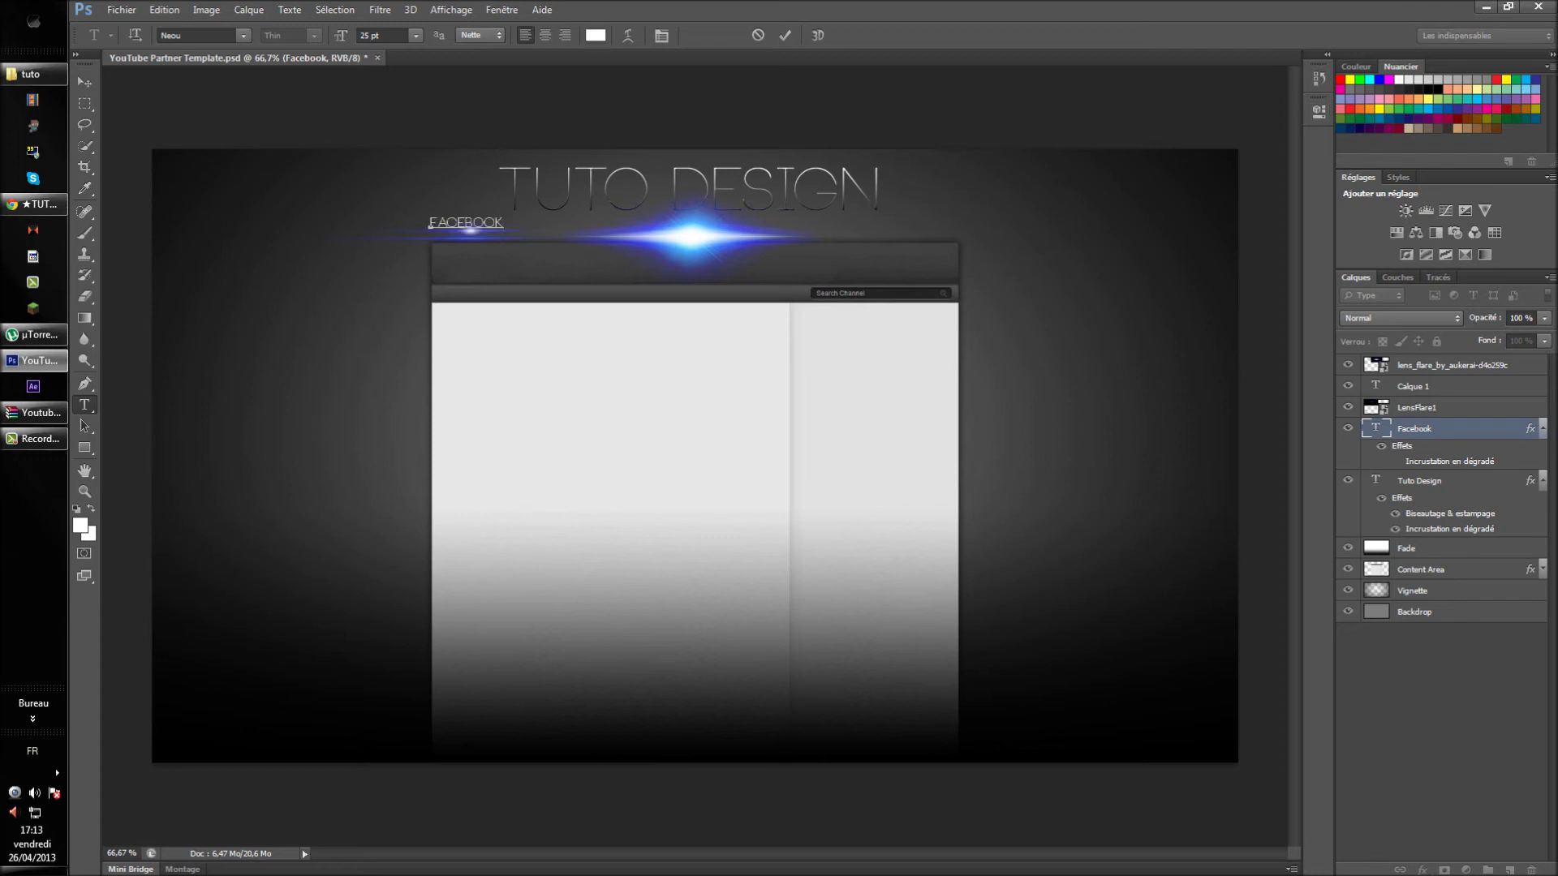
Set the colour of the whole Facebook text to light grey and commit the text edit.
drag(504, 223, 429, 223)
click(1467, 79)
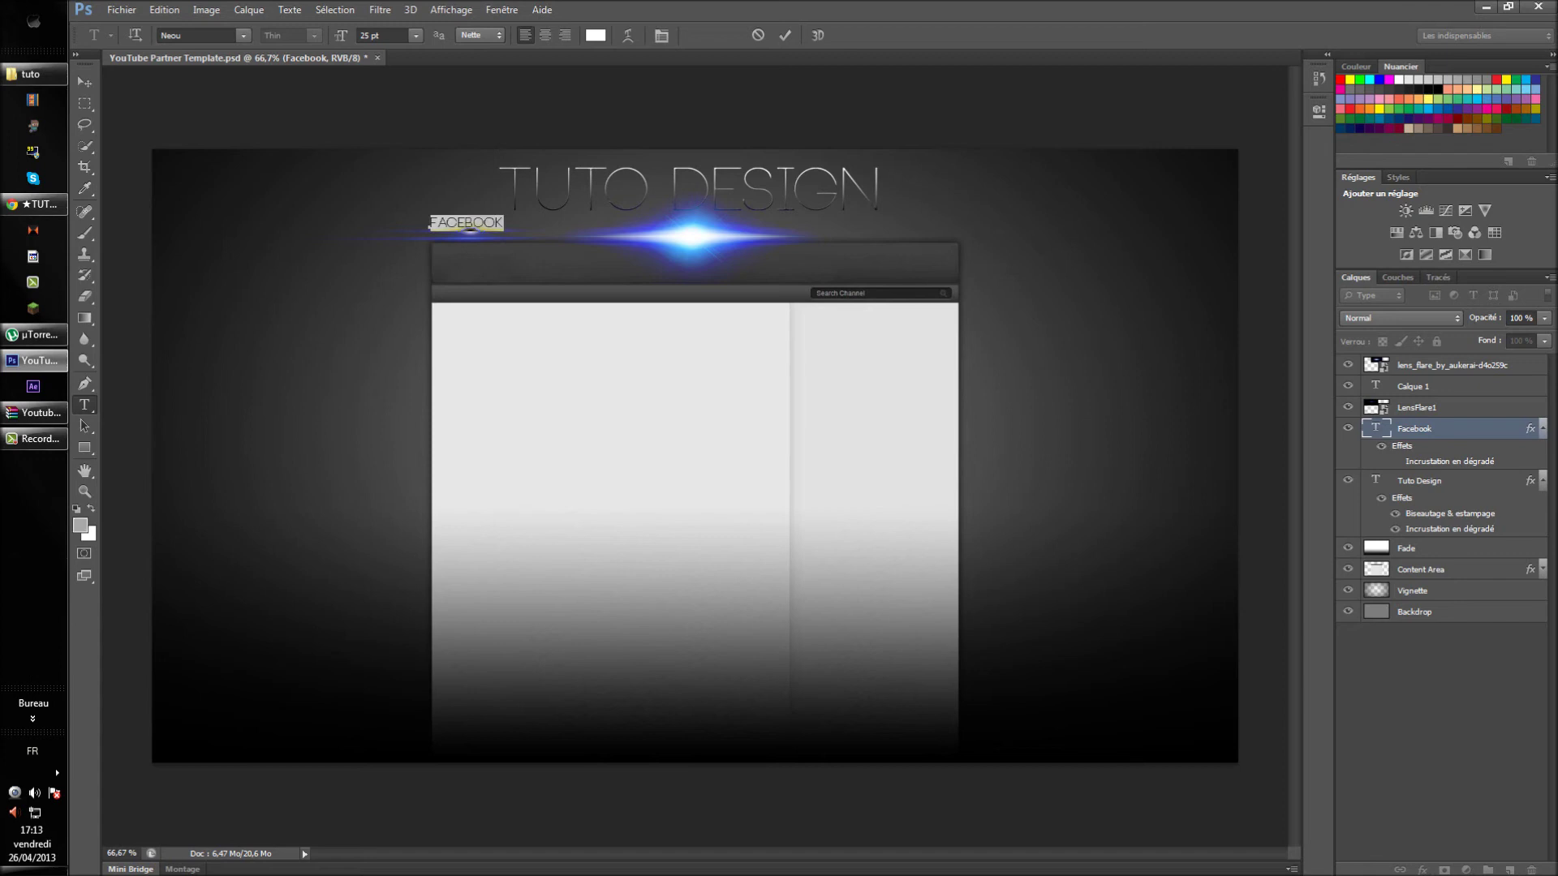
key(ctrl+Return)
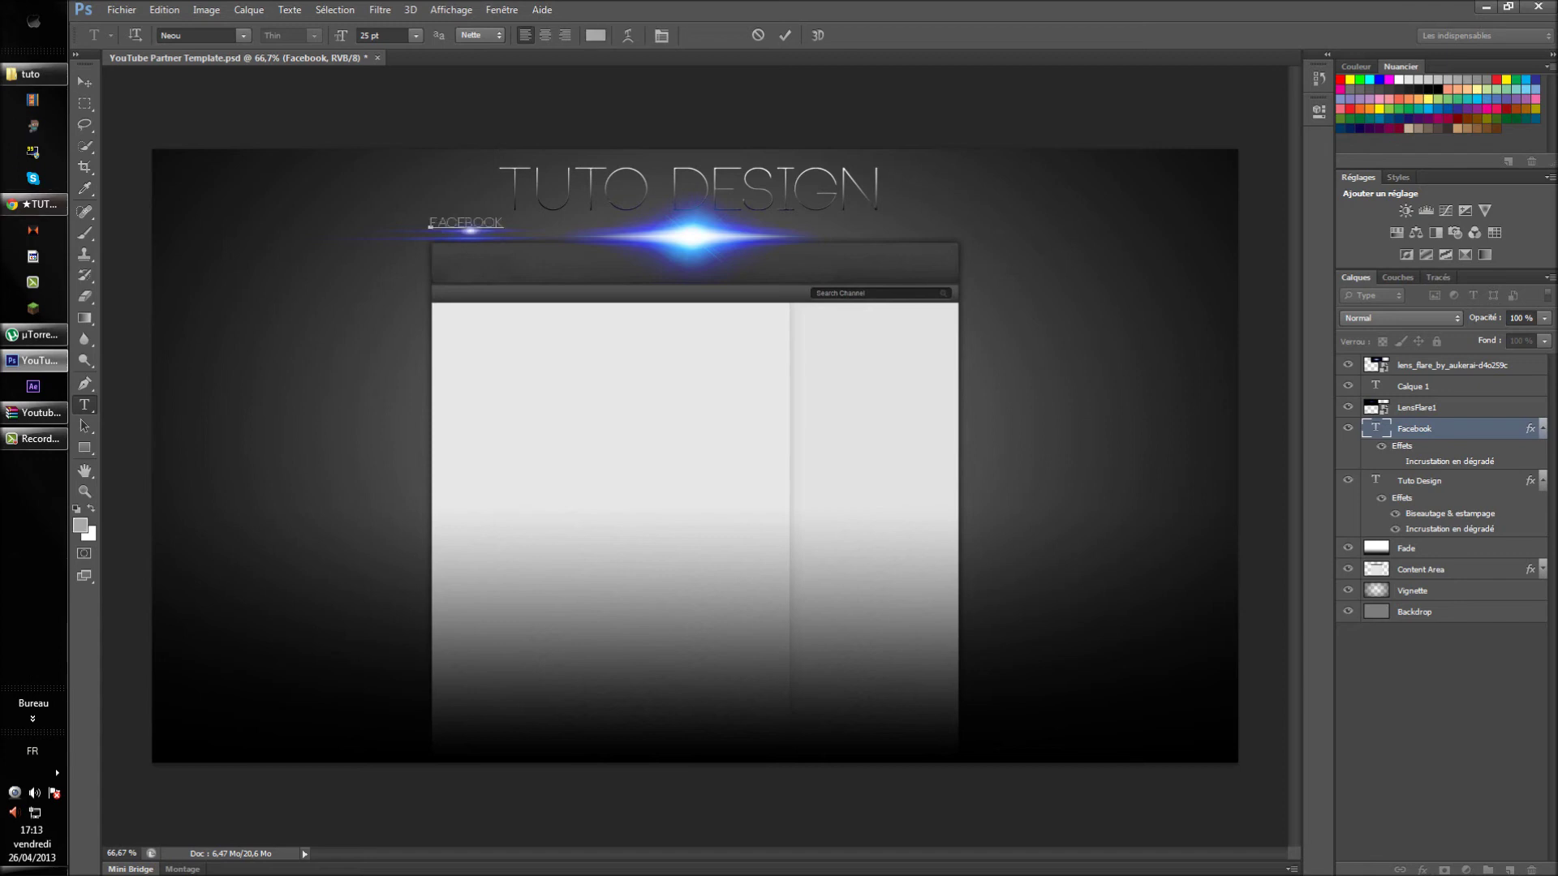
click(85, 82)
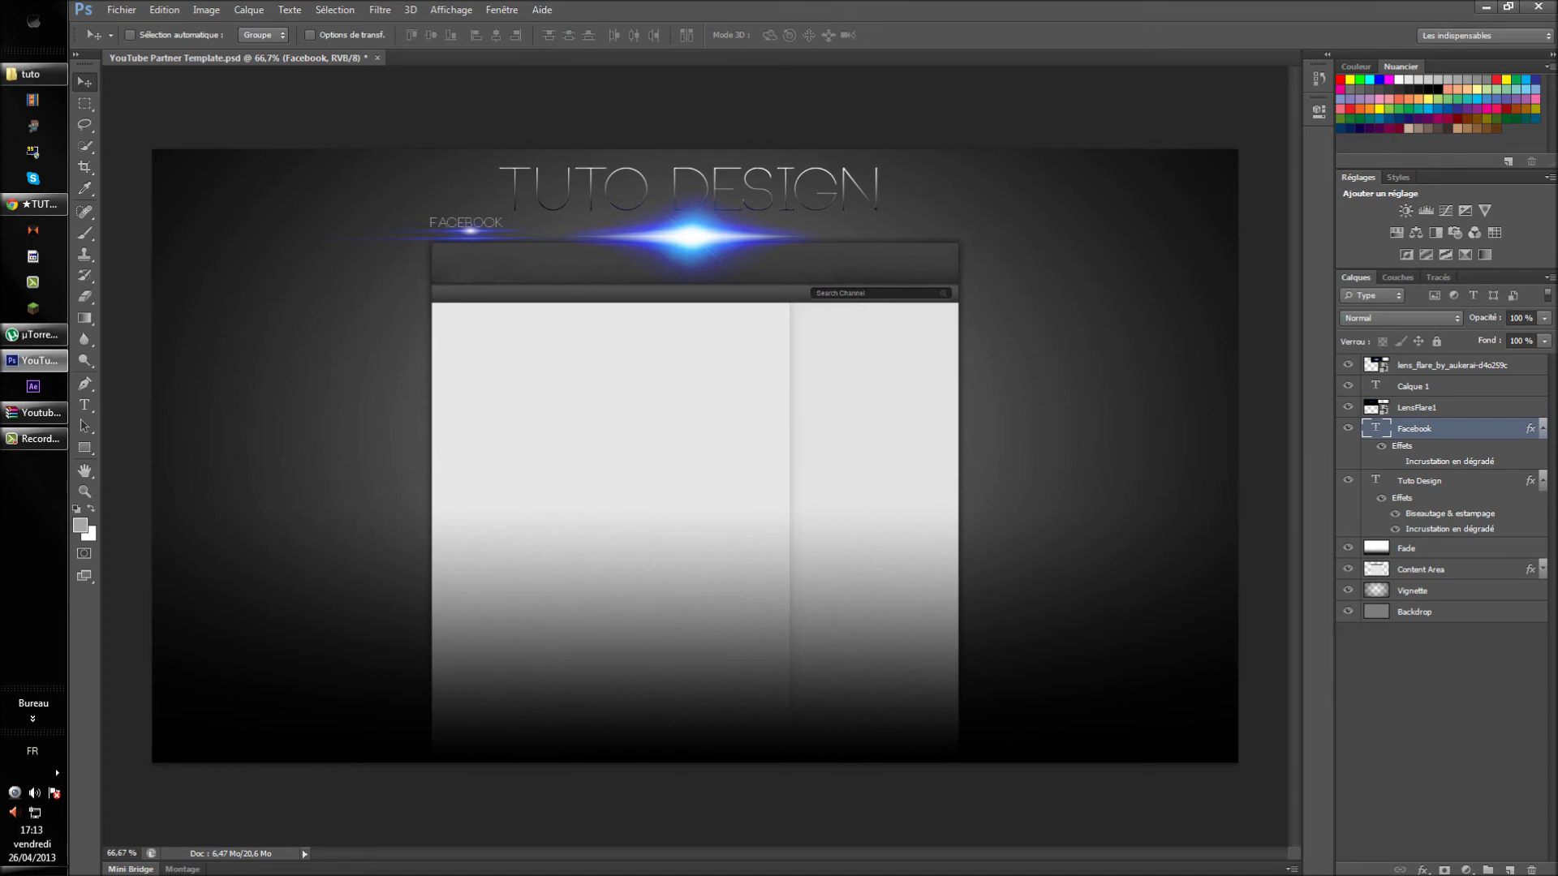
Add the text Twitter in light grey at 25 pt just above the content area's upper-right corner, level with the Facebook text.
click(121, 10)
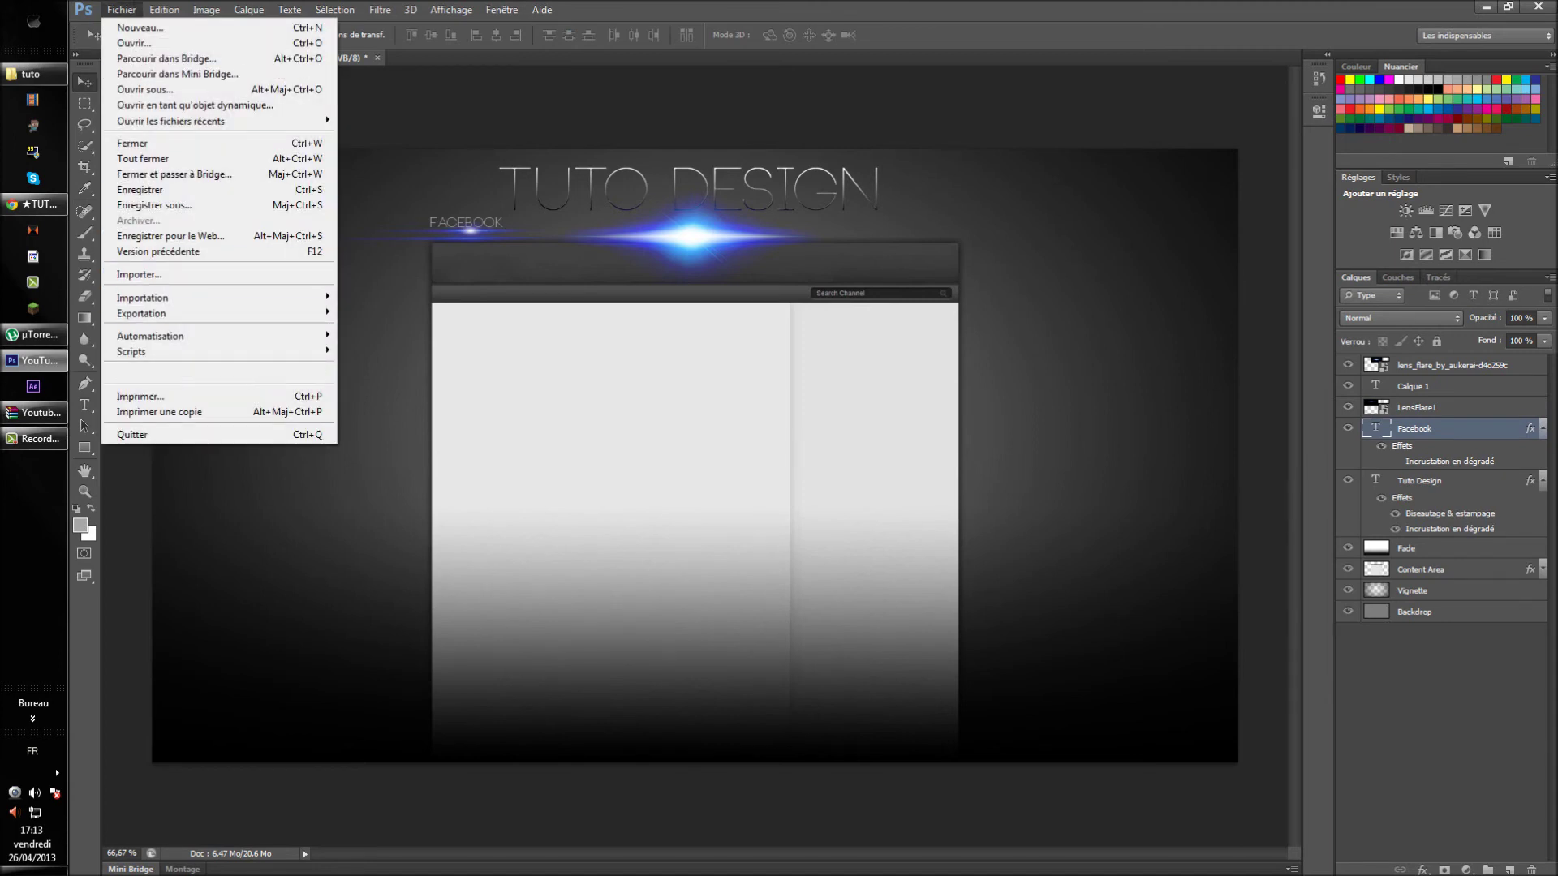
click(84, 405)
click(85, 405)
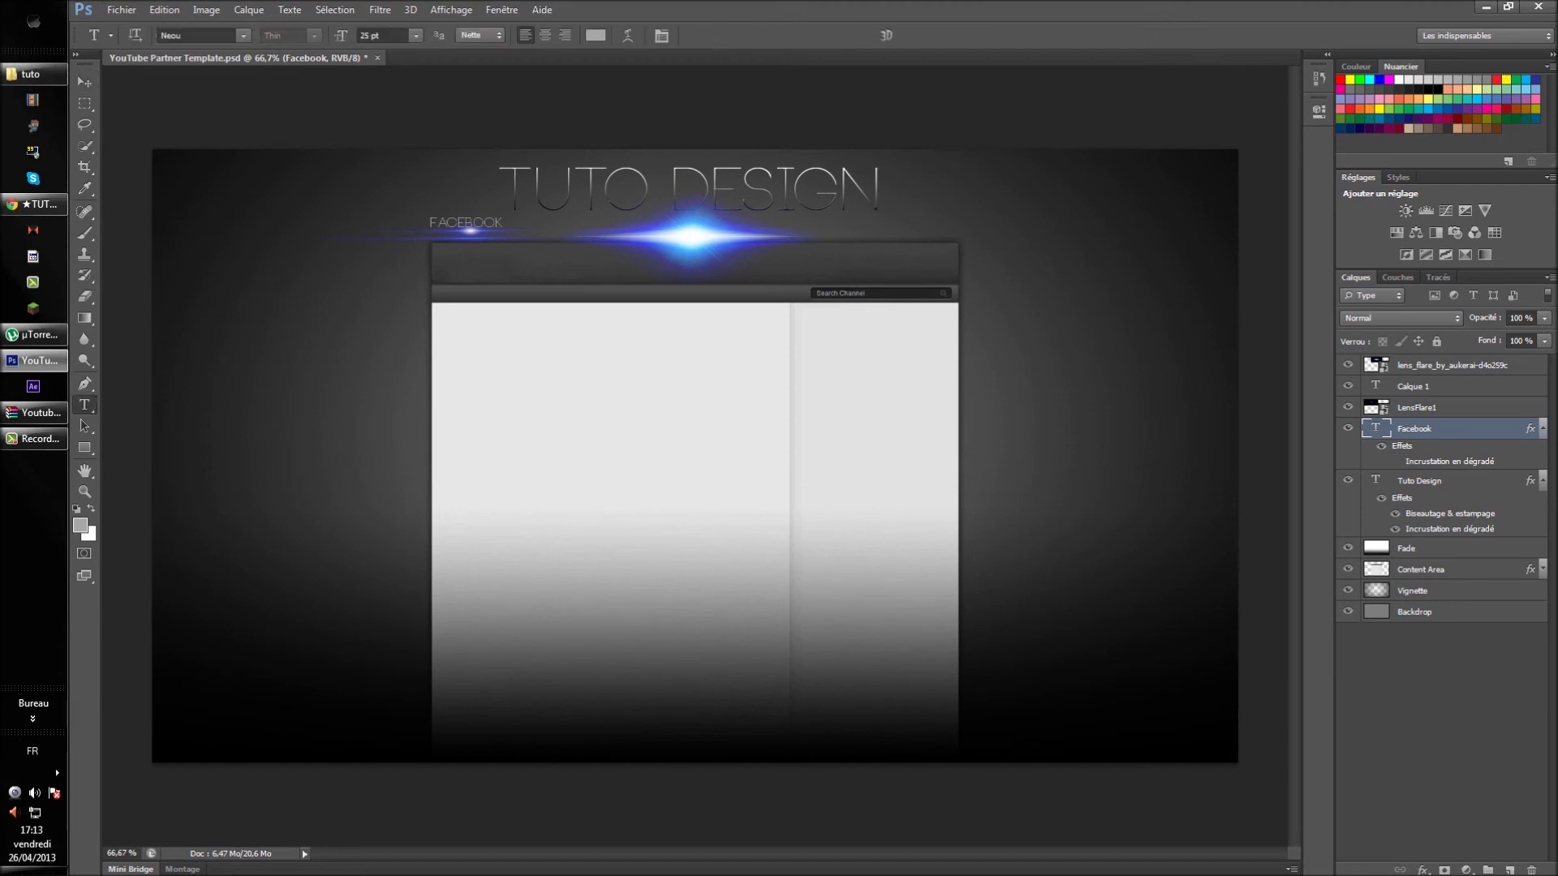
click(893, 228)
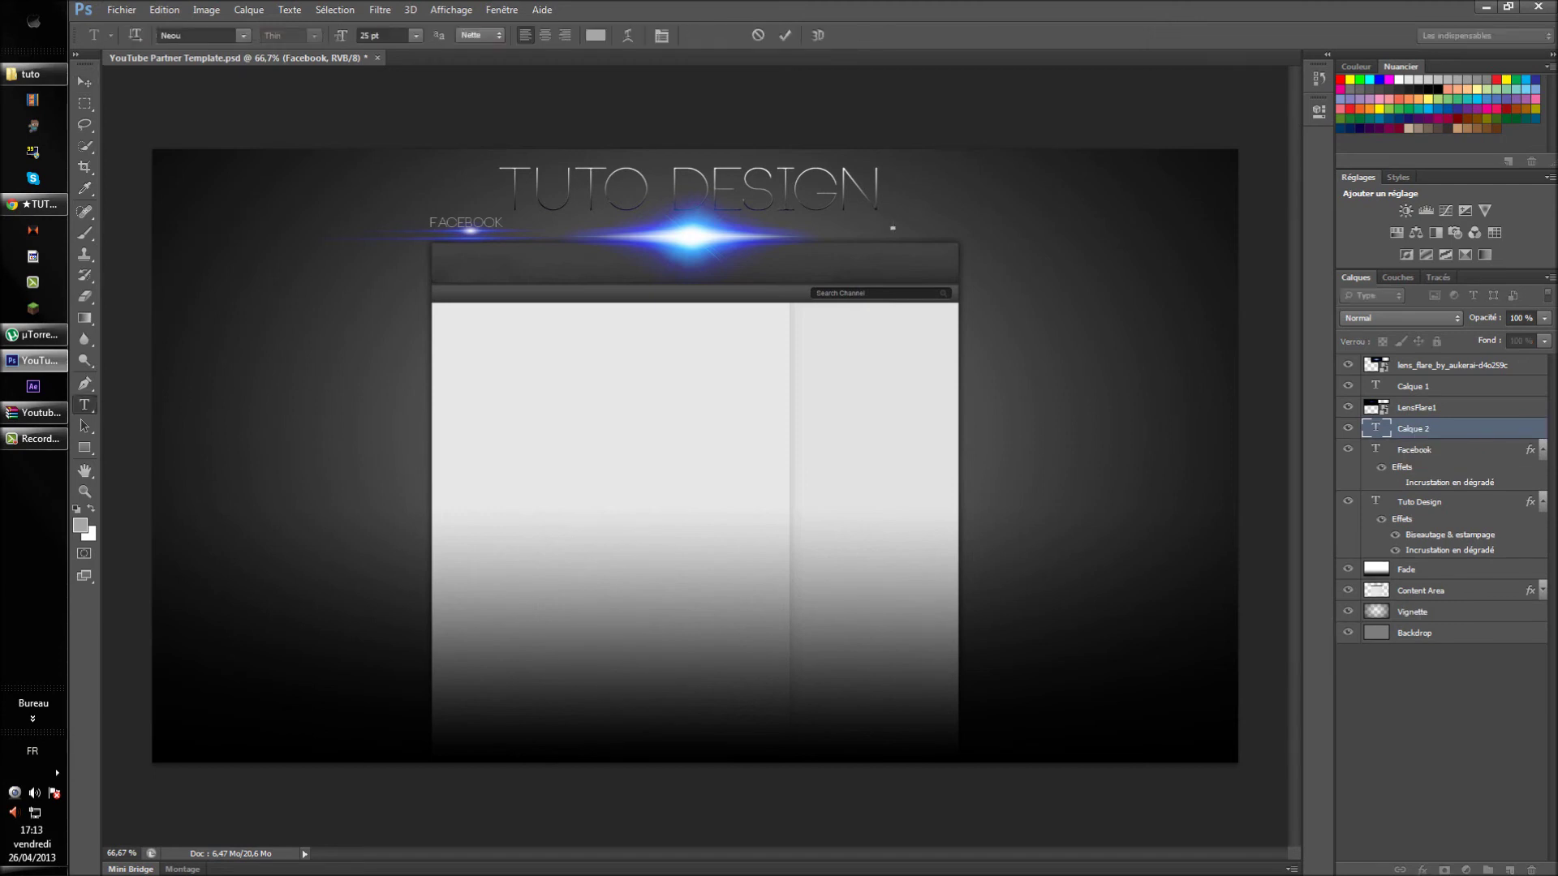
text(TWITTER)
drag(921, 223, 929, 220)
drag(929, 220, 929, 222)
click(84, 81)
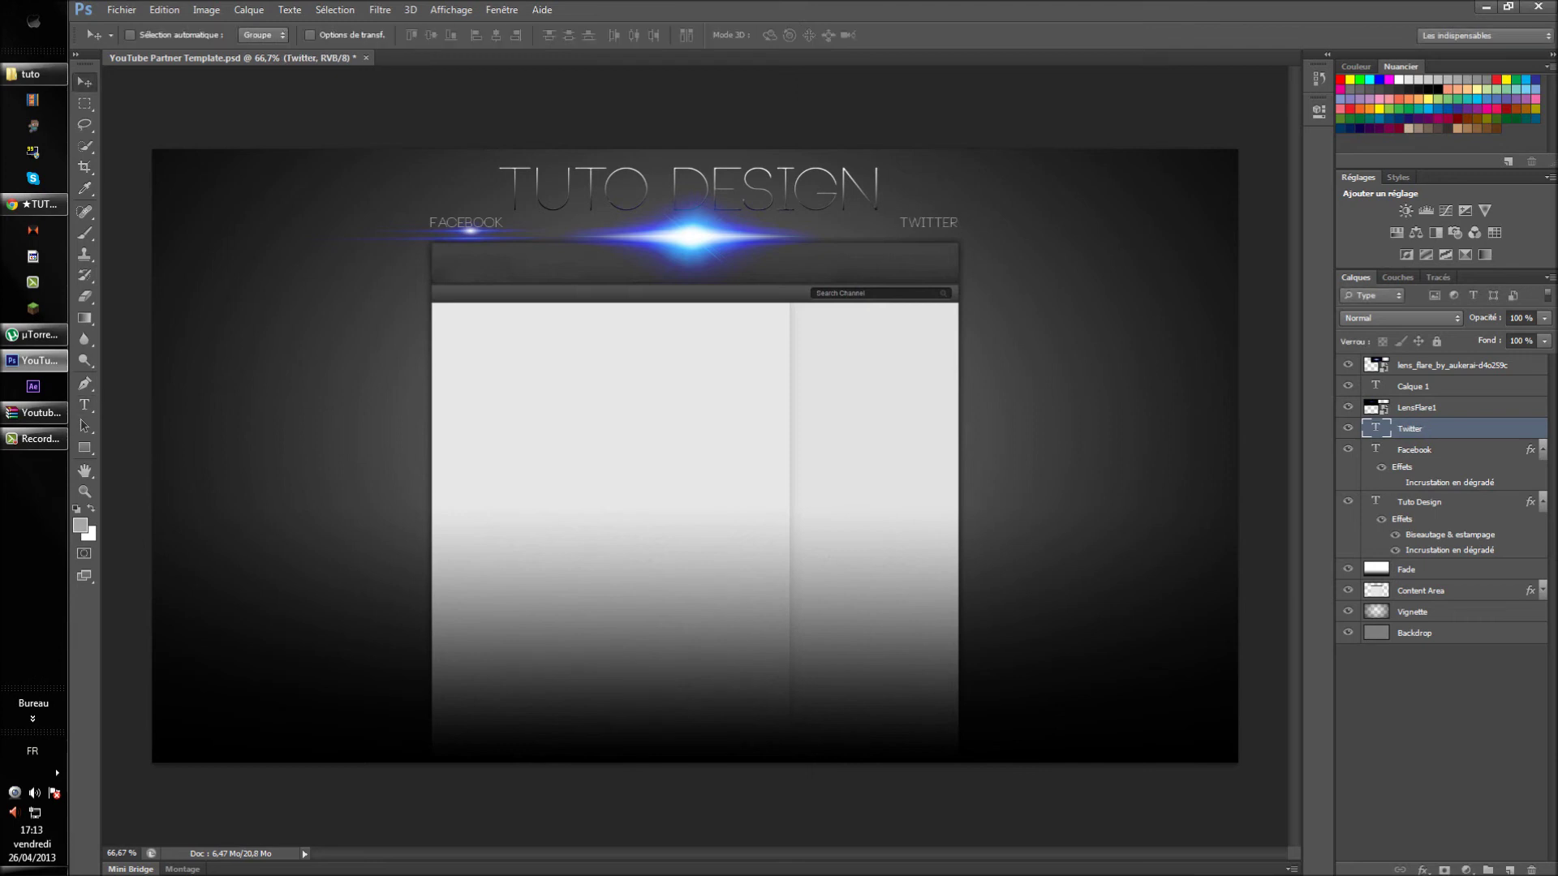
Place the LensFlare1 image from the gxpack photoshop folder above the Twitter text layer and set its blend mode to Eclaircir.
click(122, 9)
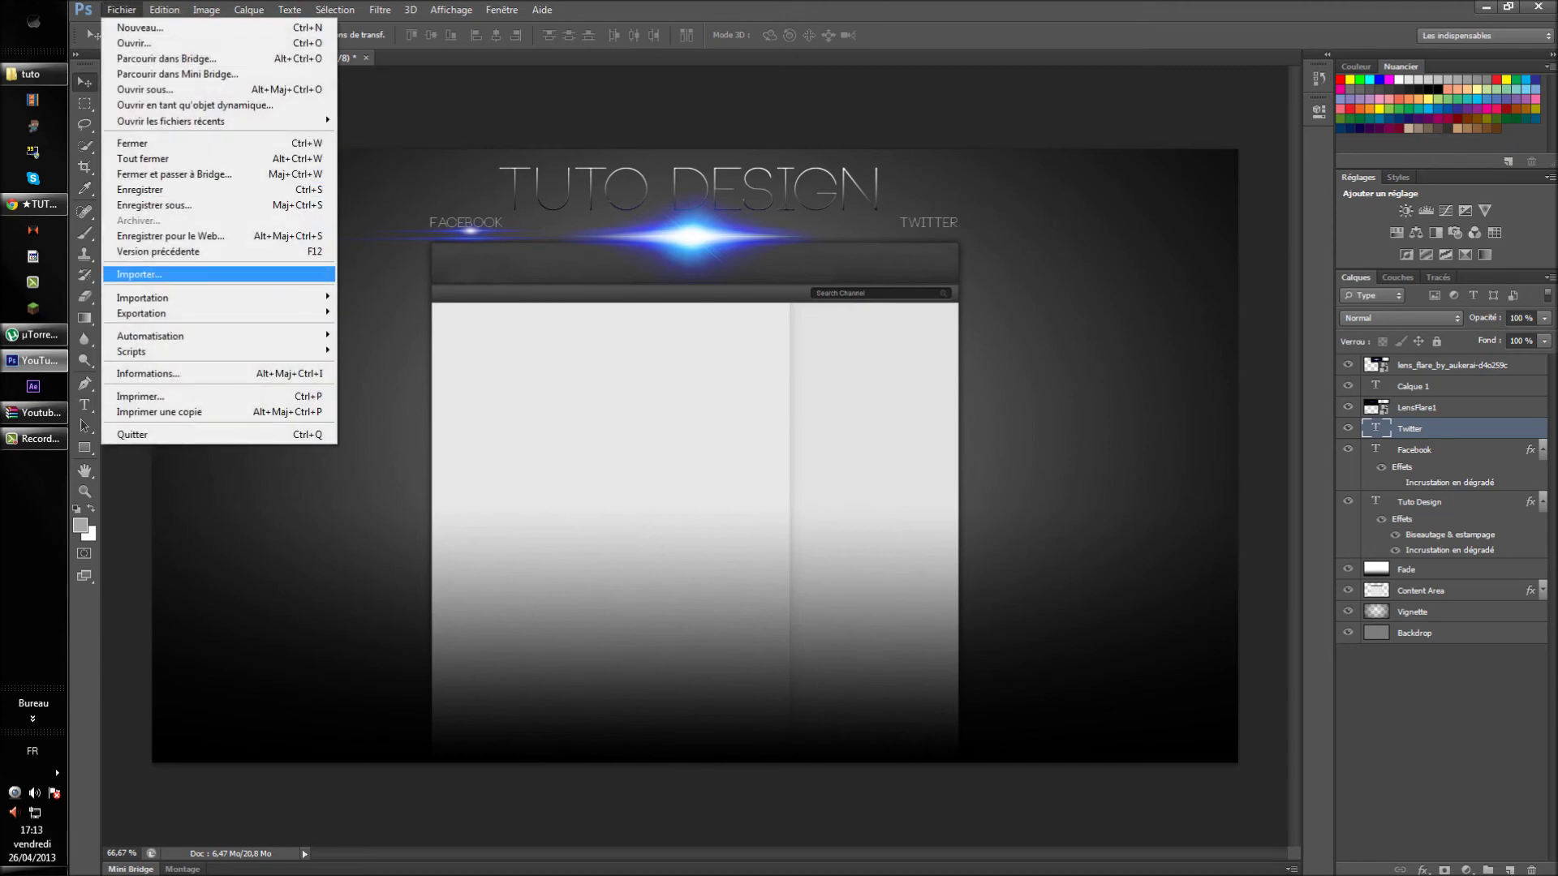
click(138, 274)
click(995, 410)
scroll(995, 409, down, 5)
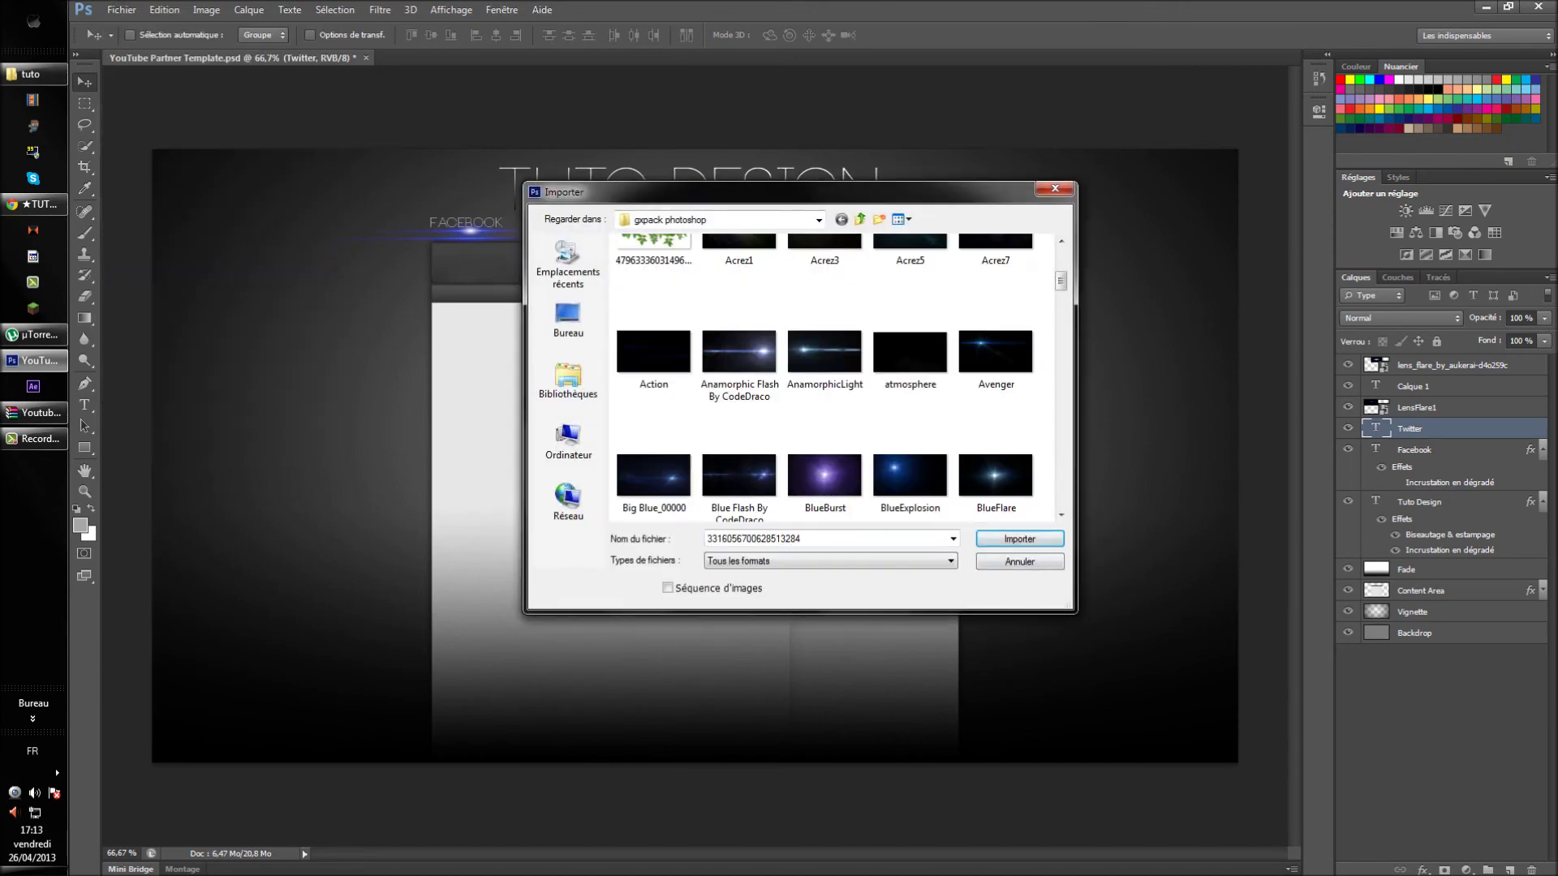
scroll(996, 455, down, 5)
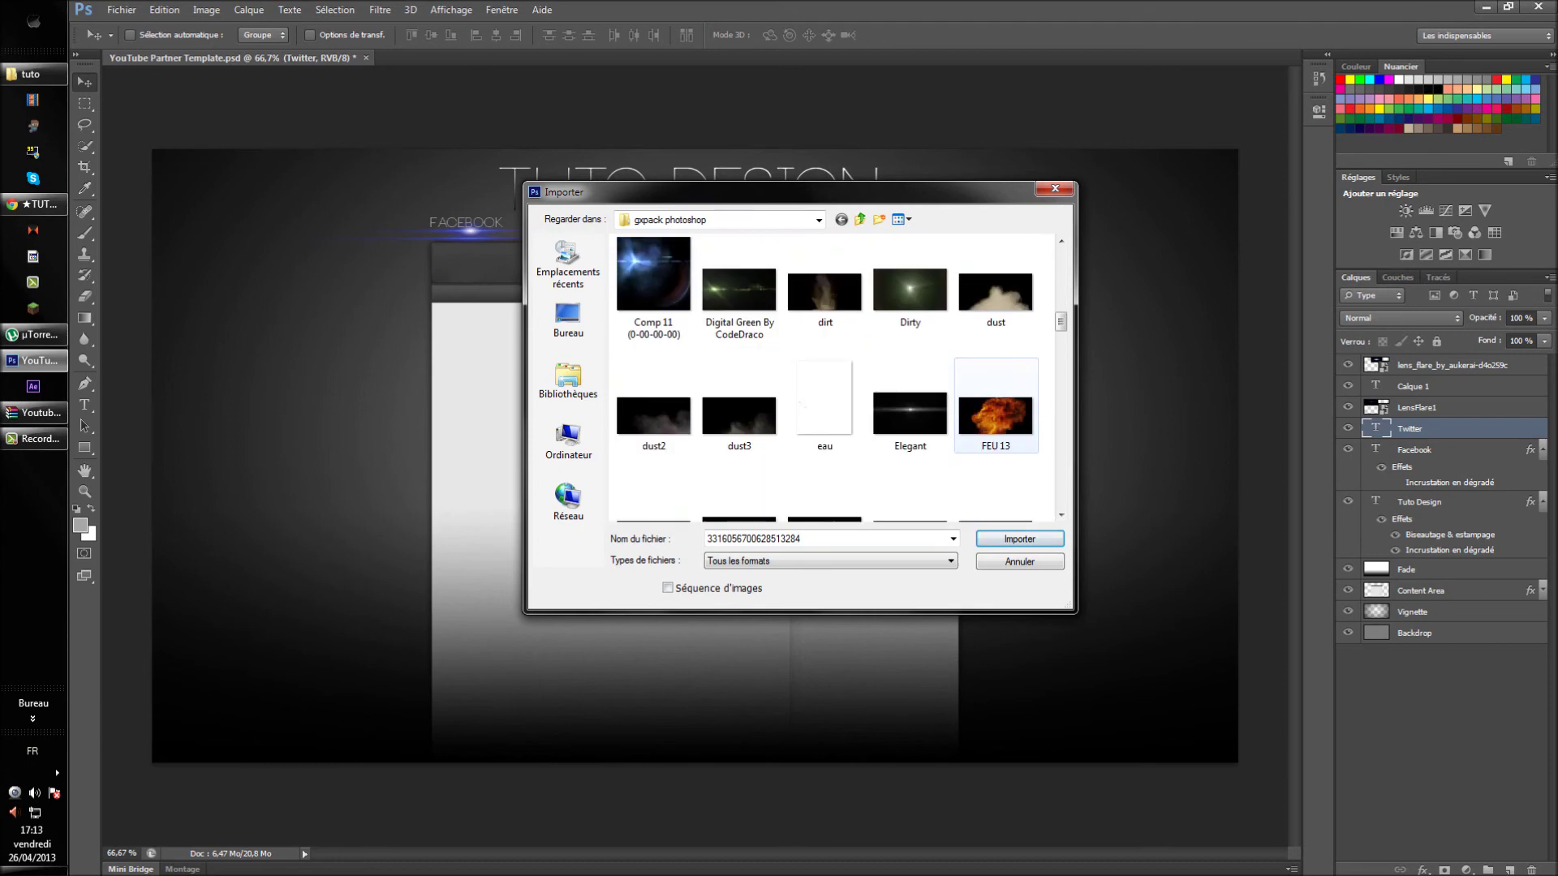
scroll(836, 373, down, 3)
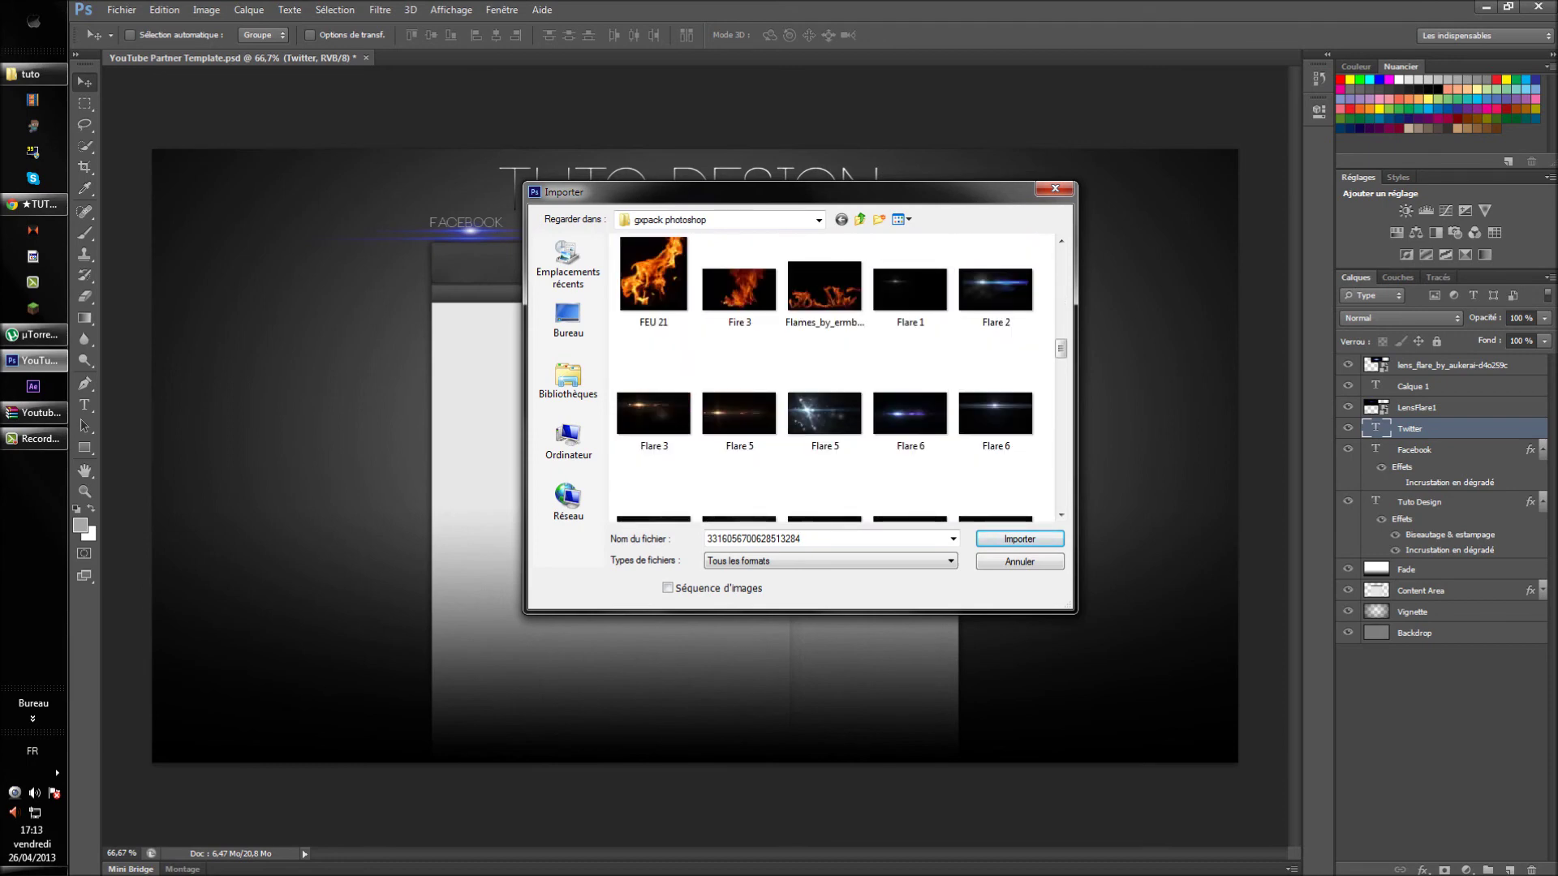
scroll(836, 373, down, 2)
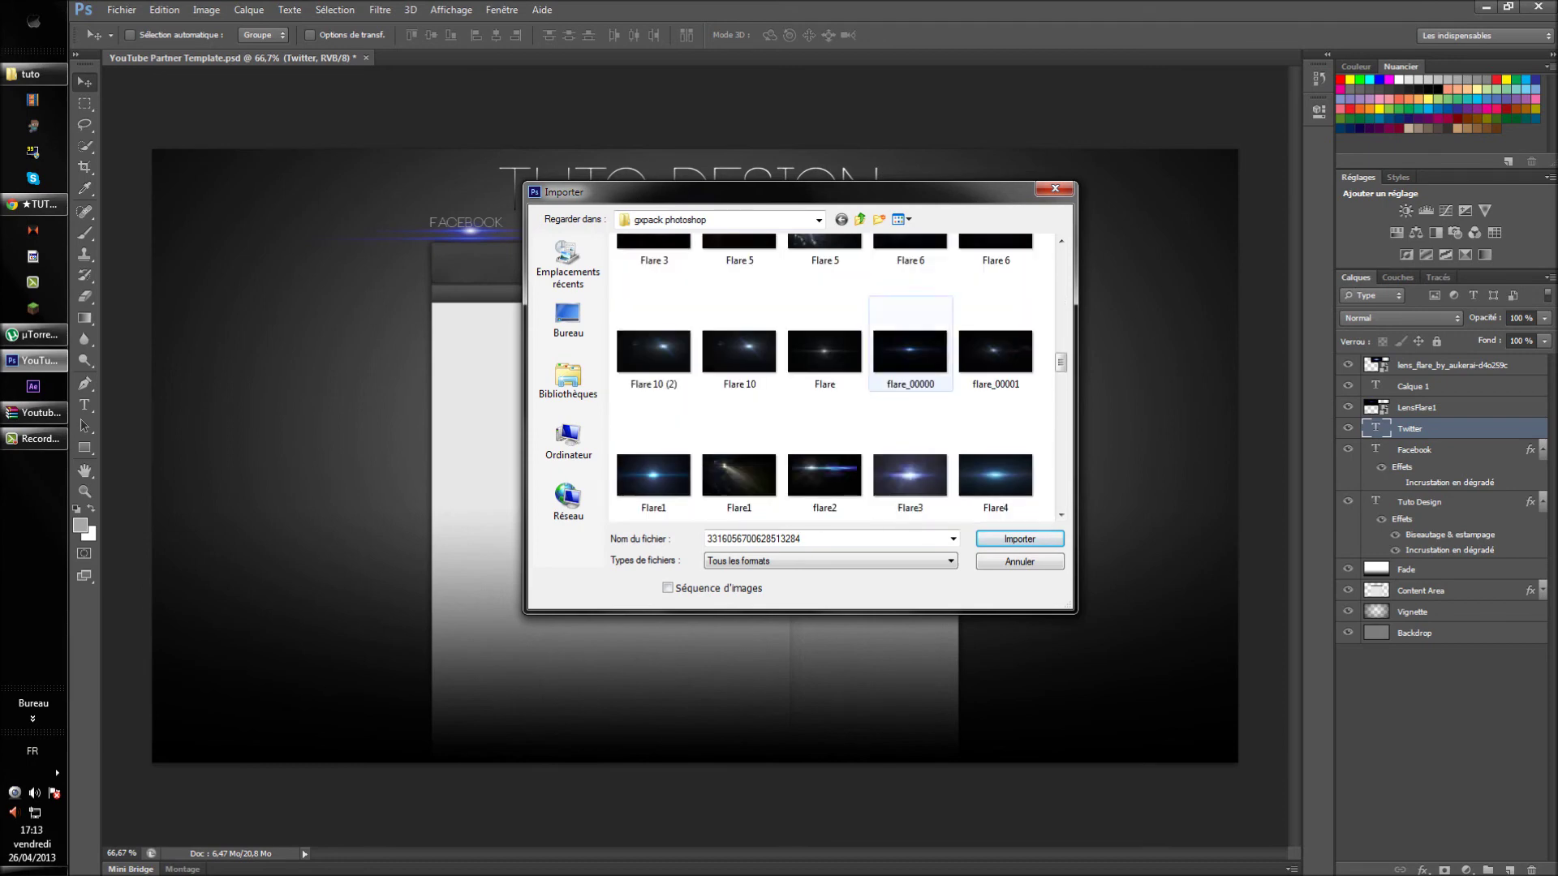
scroll(836, 373, down, 4)
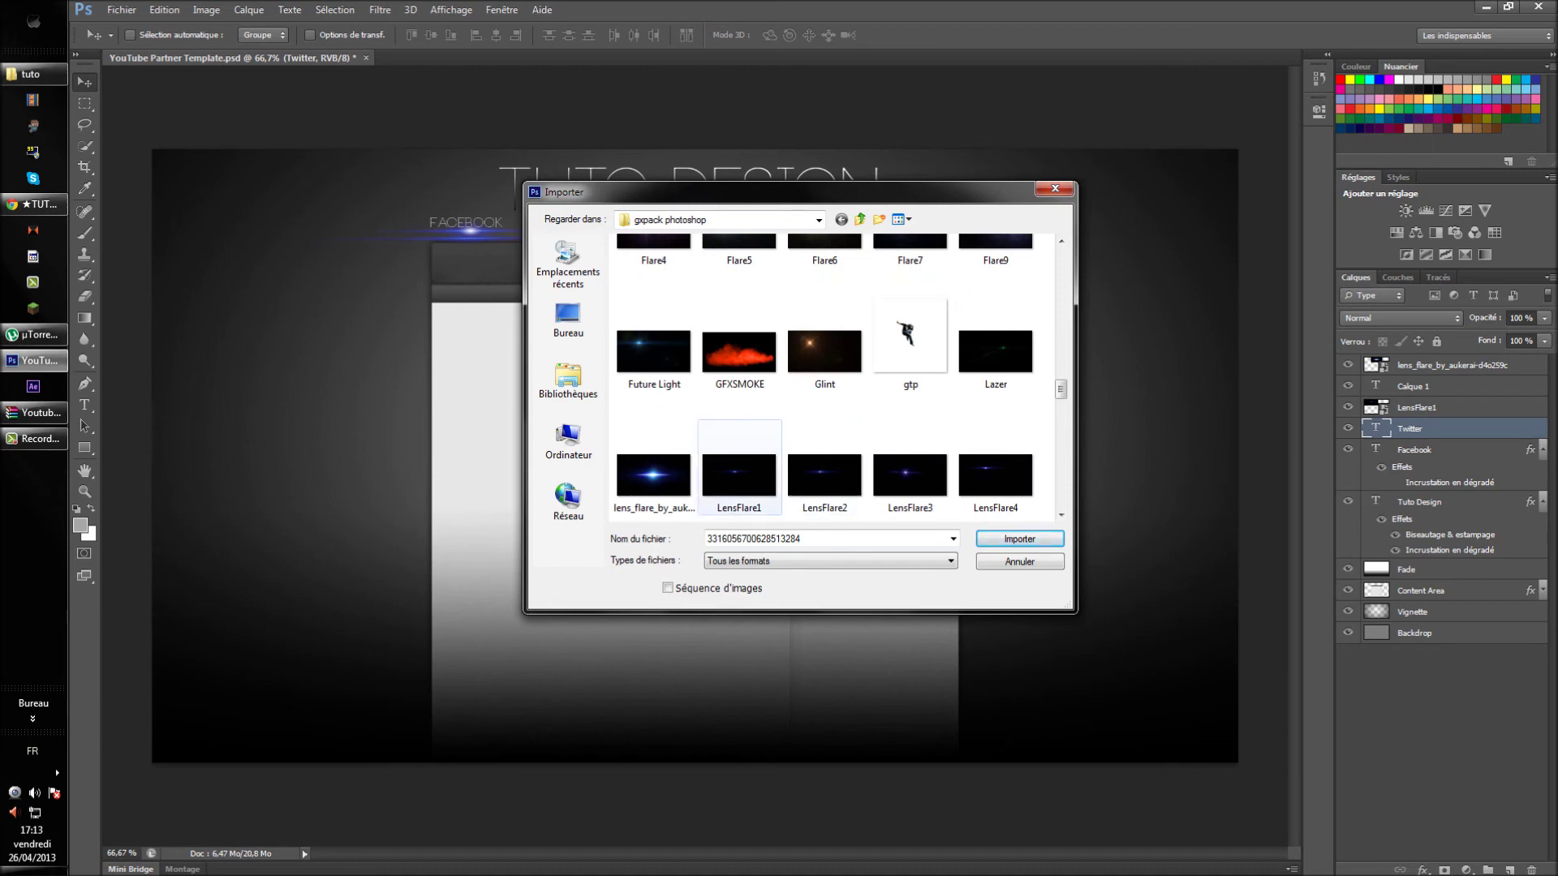
double_click(738, 475)
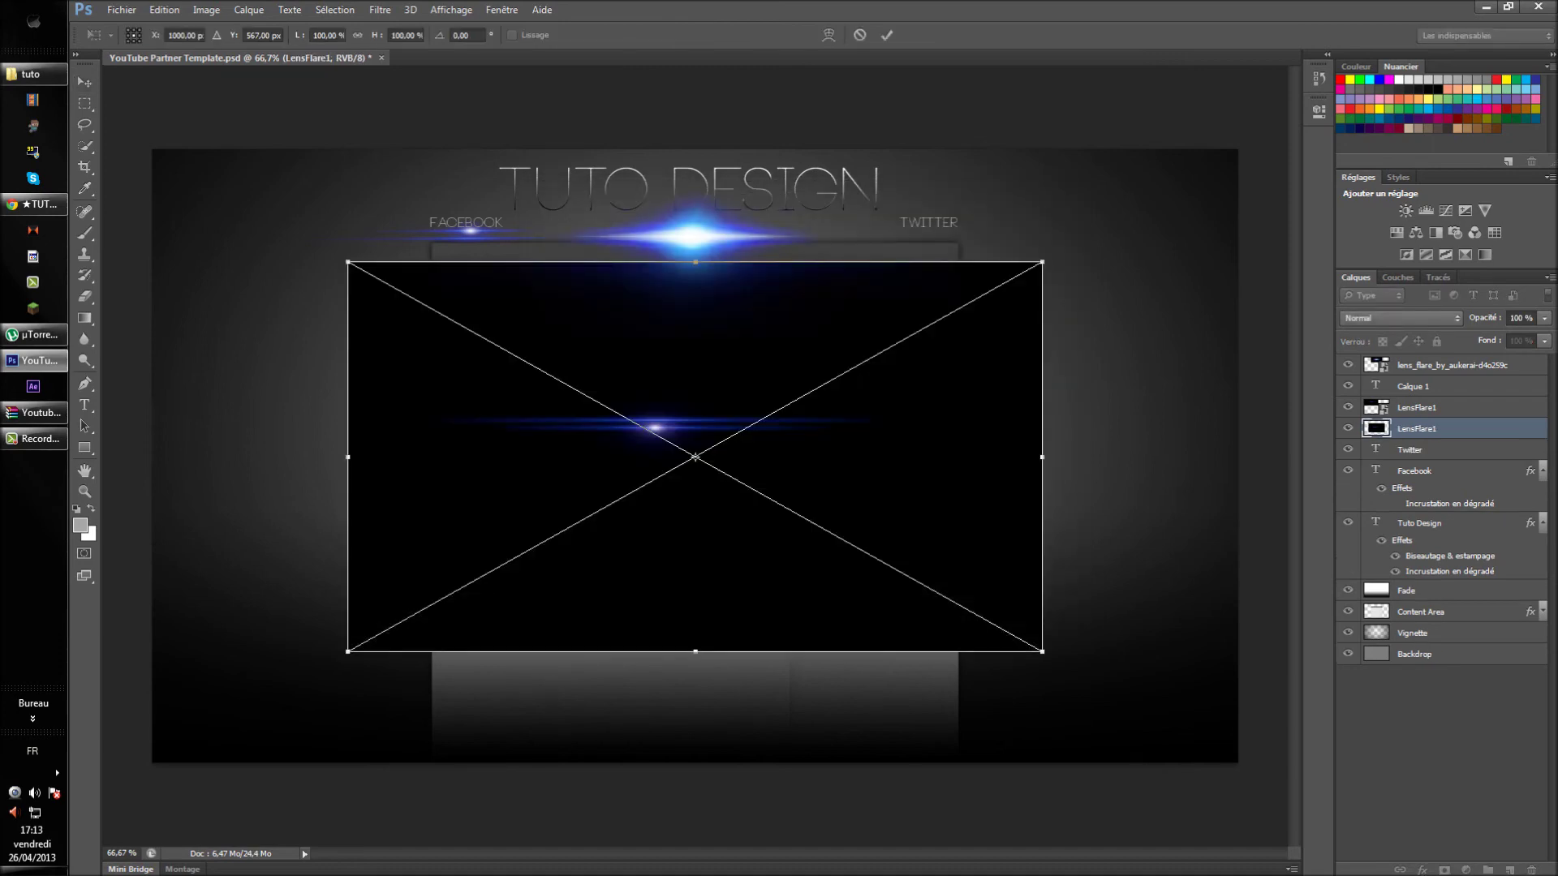
click(1399, 317)
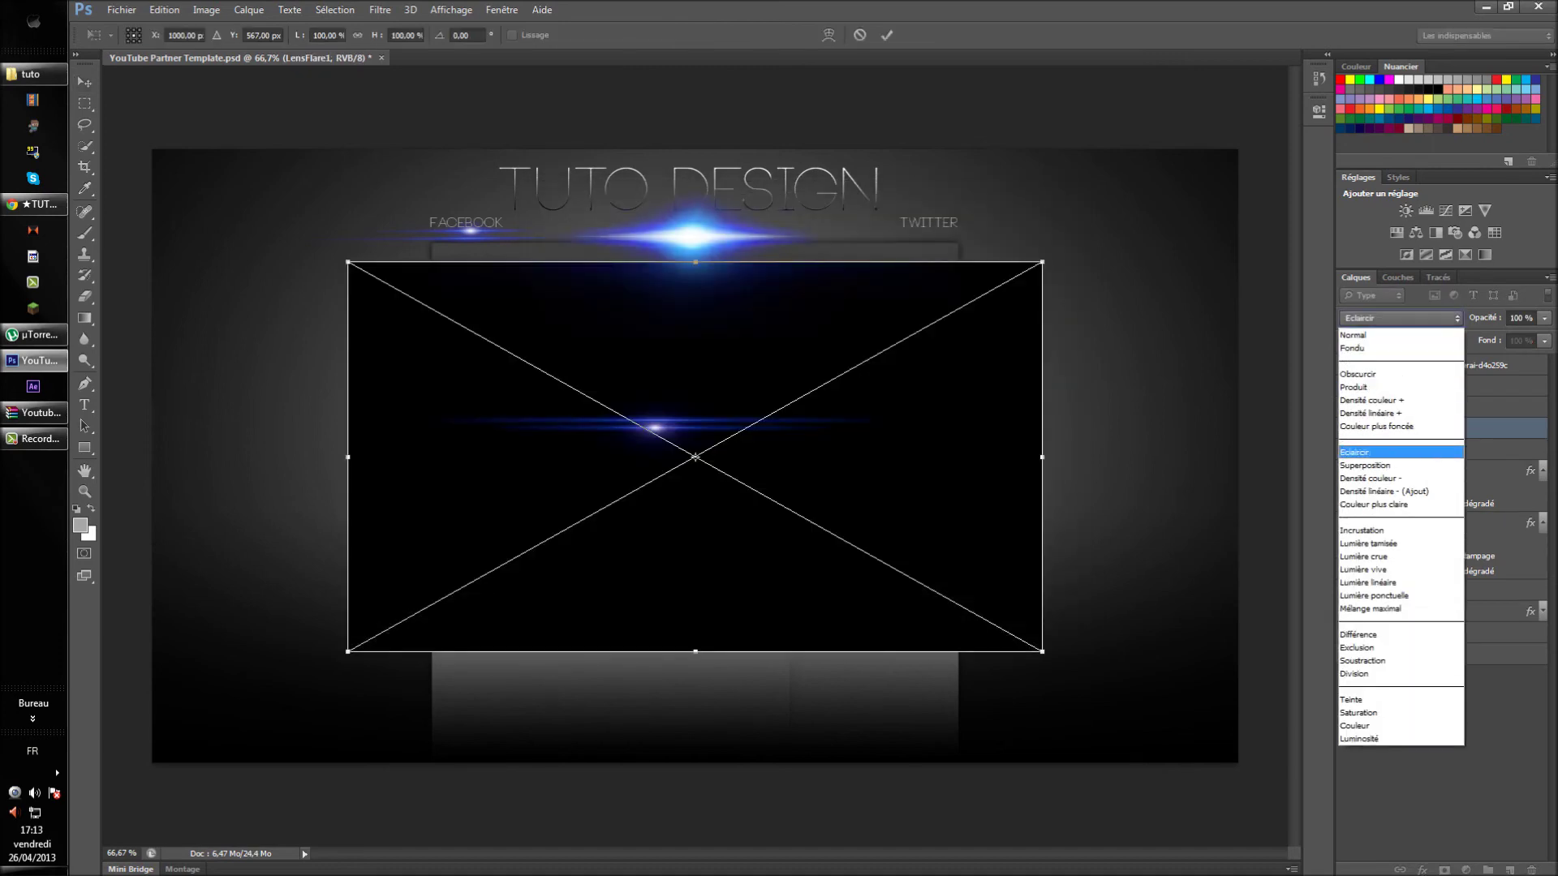
click(1380, 459)
Rotate the placed LensFlare1 image about 180°, position its flare over the Twitter label and commit the placement.
drag(1055, 250, 520, 535)
drag(749, 569, 982, 356)
drag(955, 332, 946, 313)
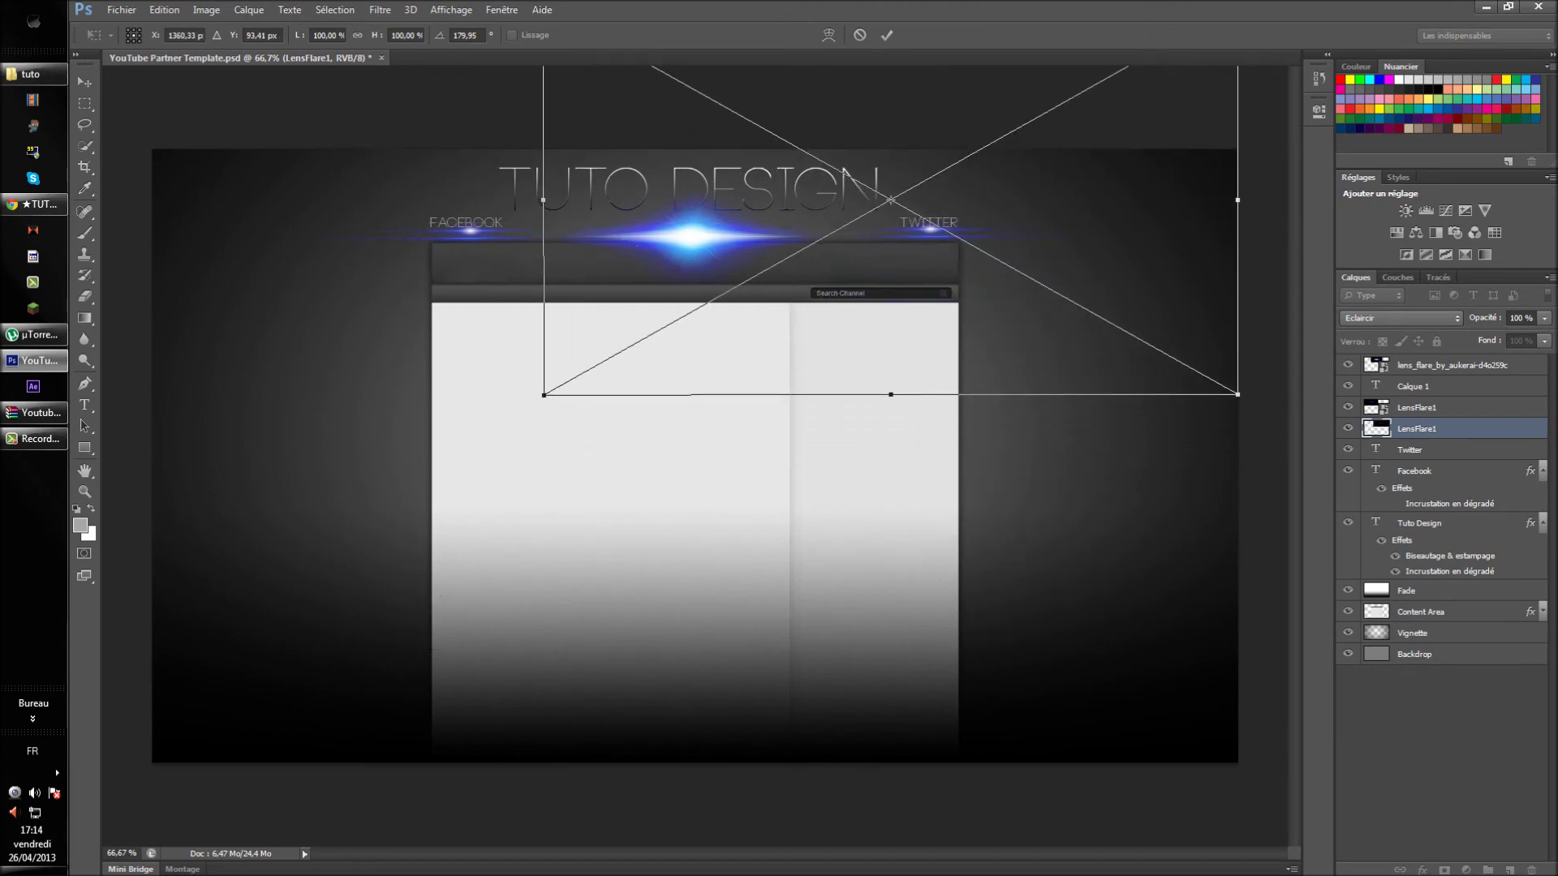
right_click(916, 307)
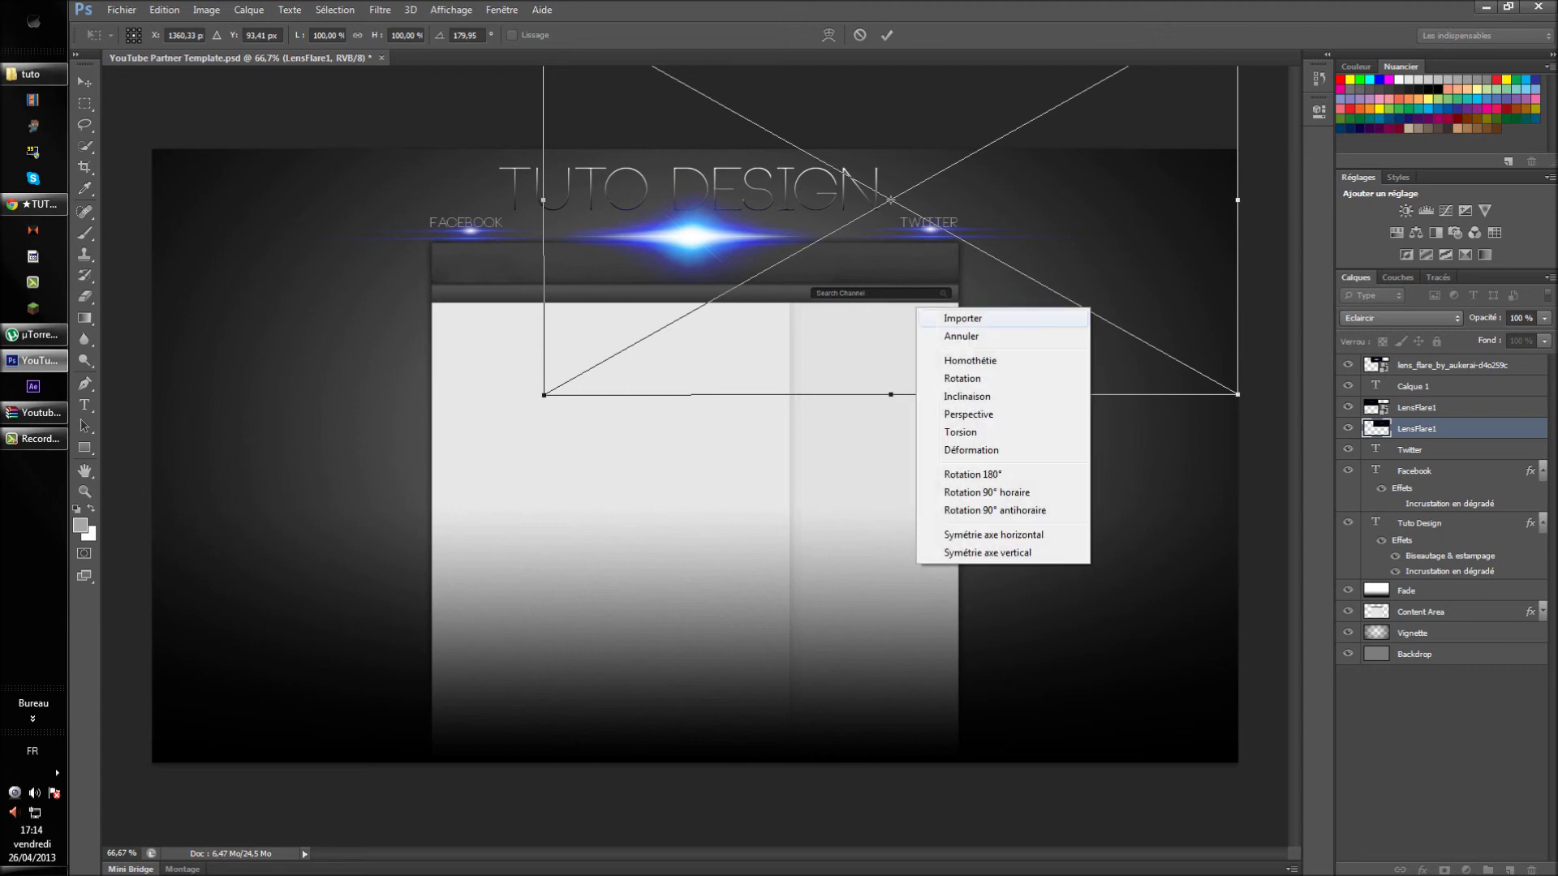
click(962, 318)
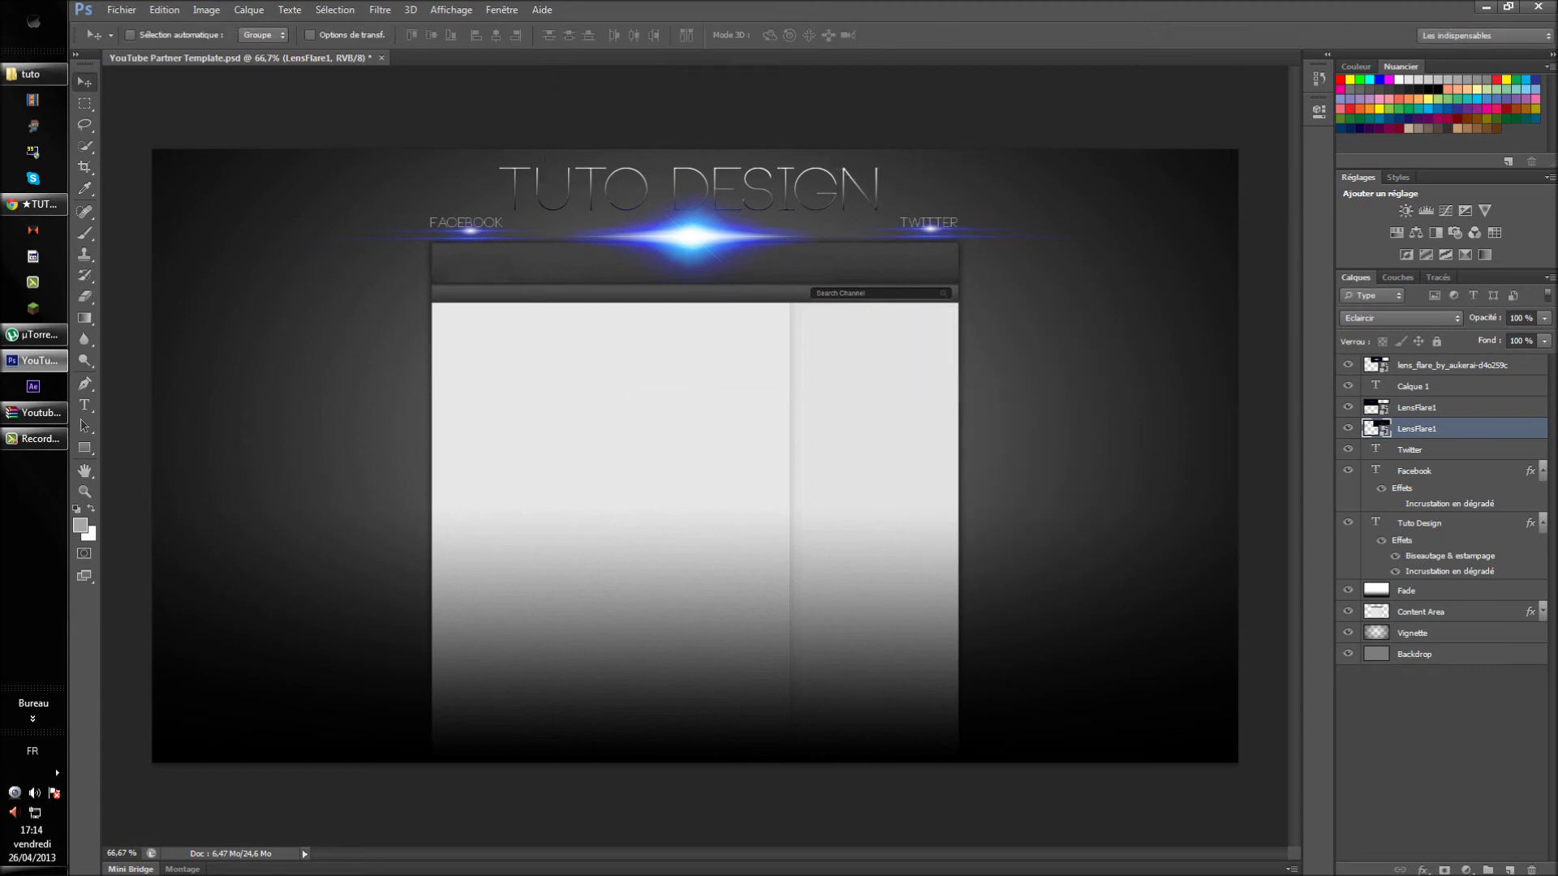
Look through the DESIGNE !! folder on the LaCie (L:) drive for earlier background designs, then close the window.
key(ctrl+shift+s)
key(alt)
click(33, 22)
click(300, 262)
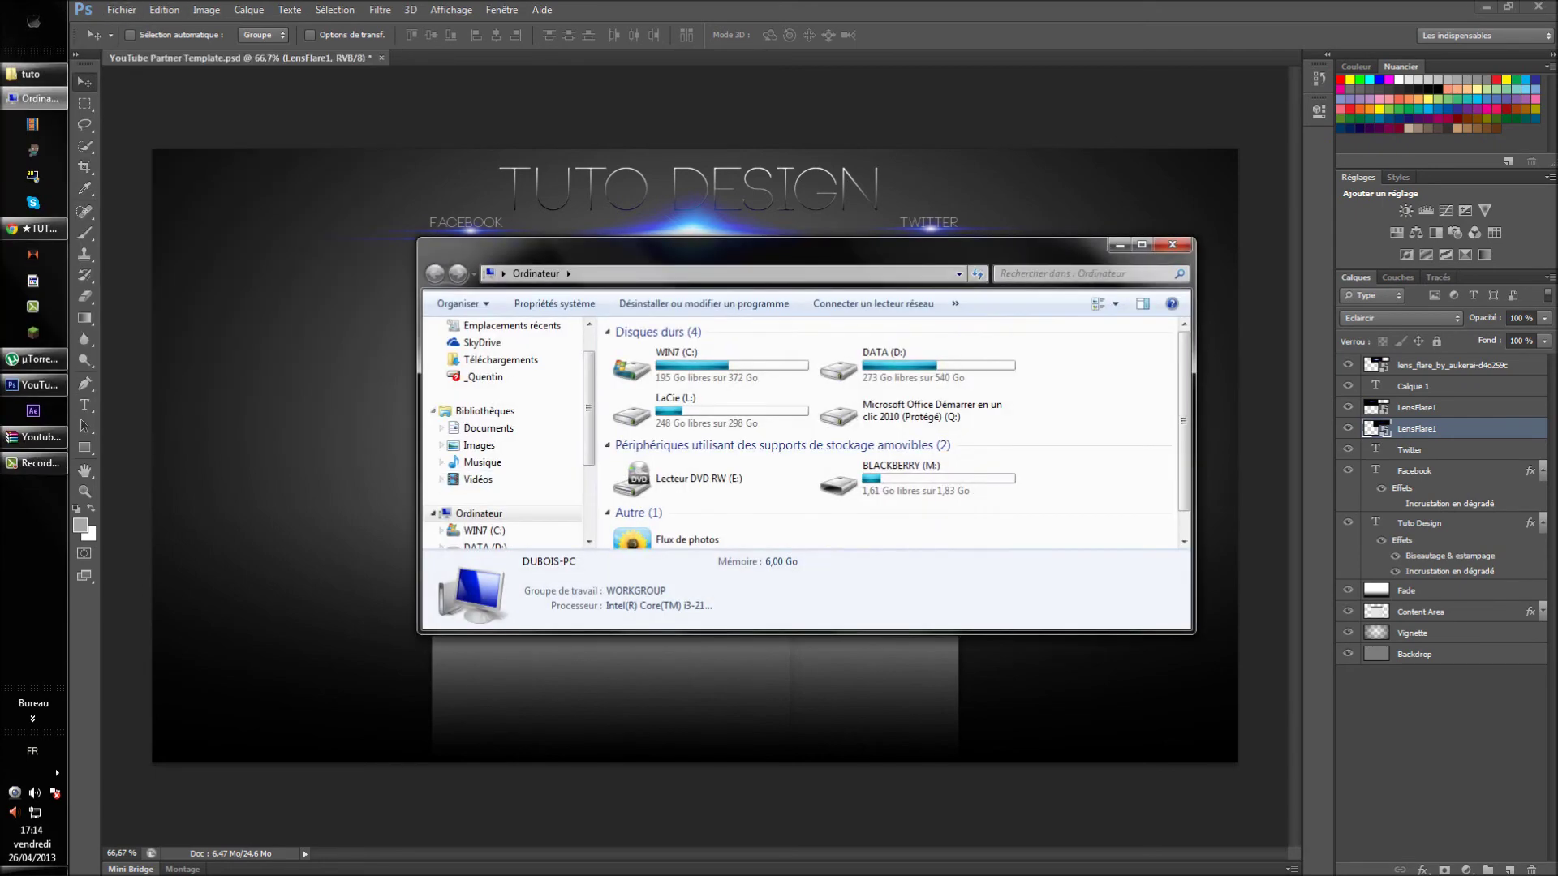
click(710, 411)
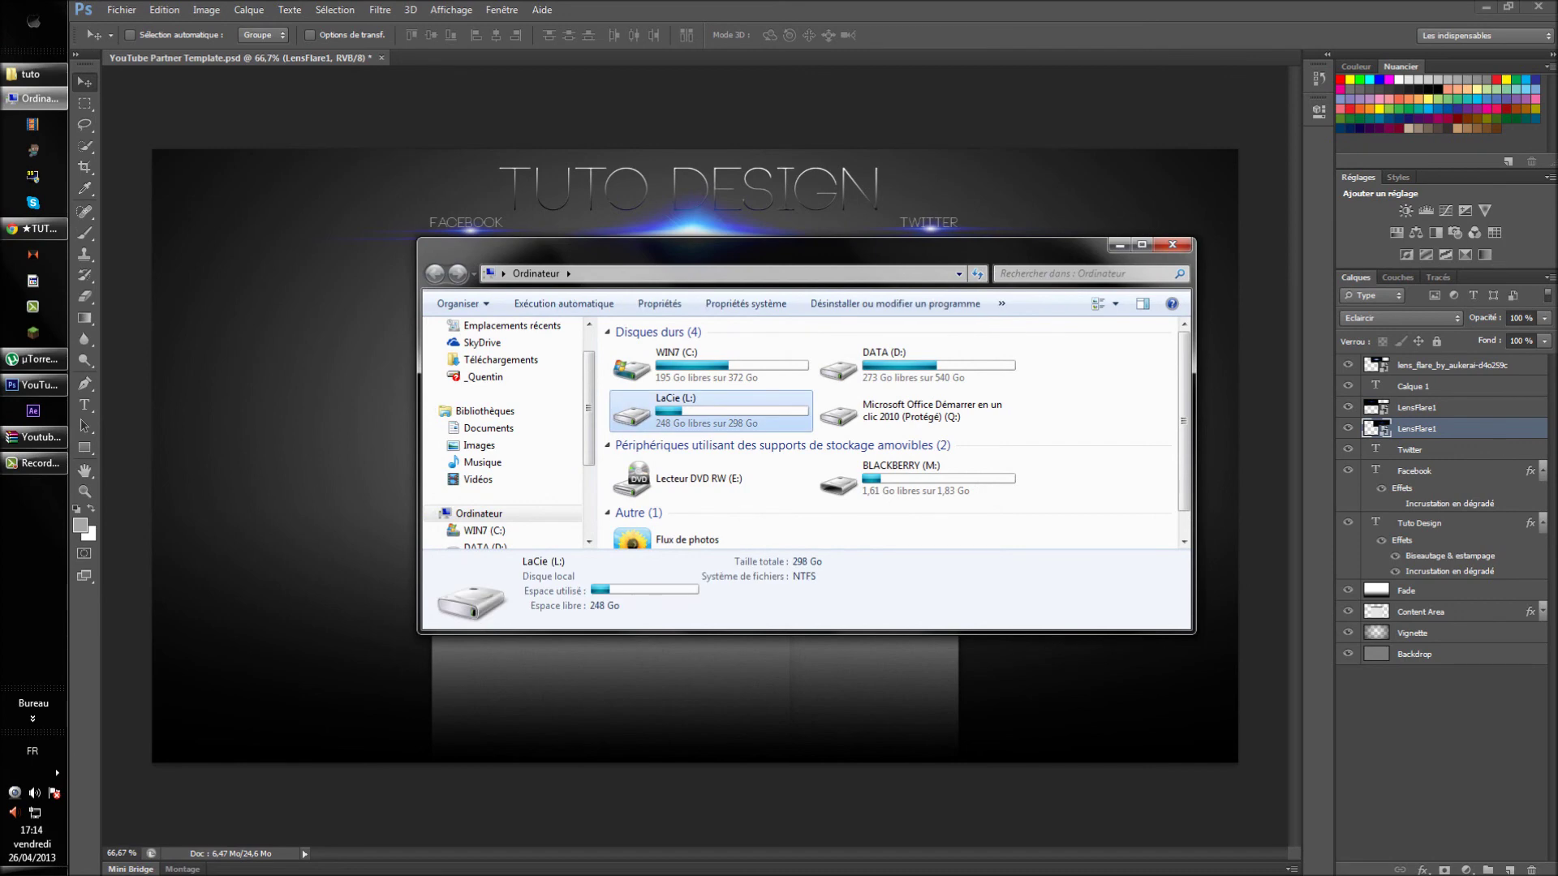
double_click(709, 410)
double_click(668, 367)
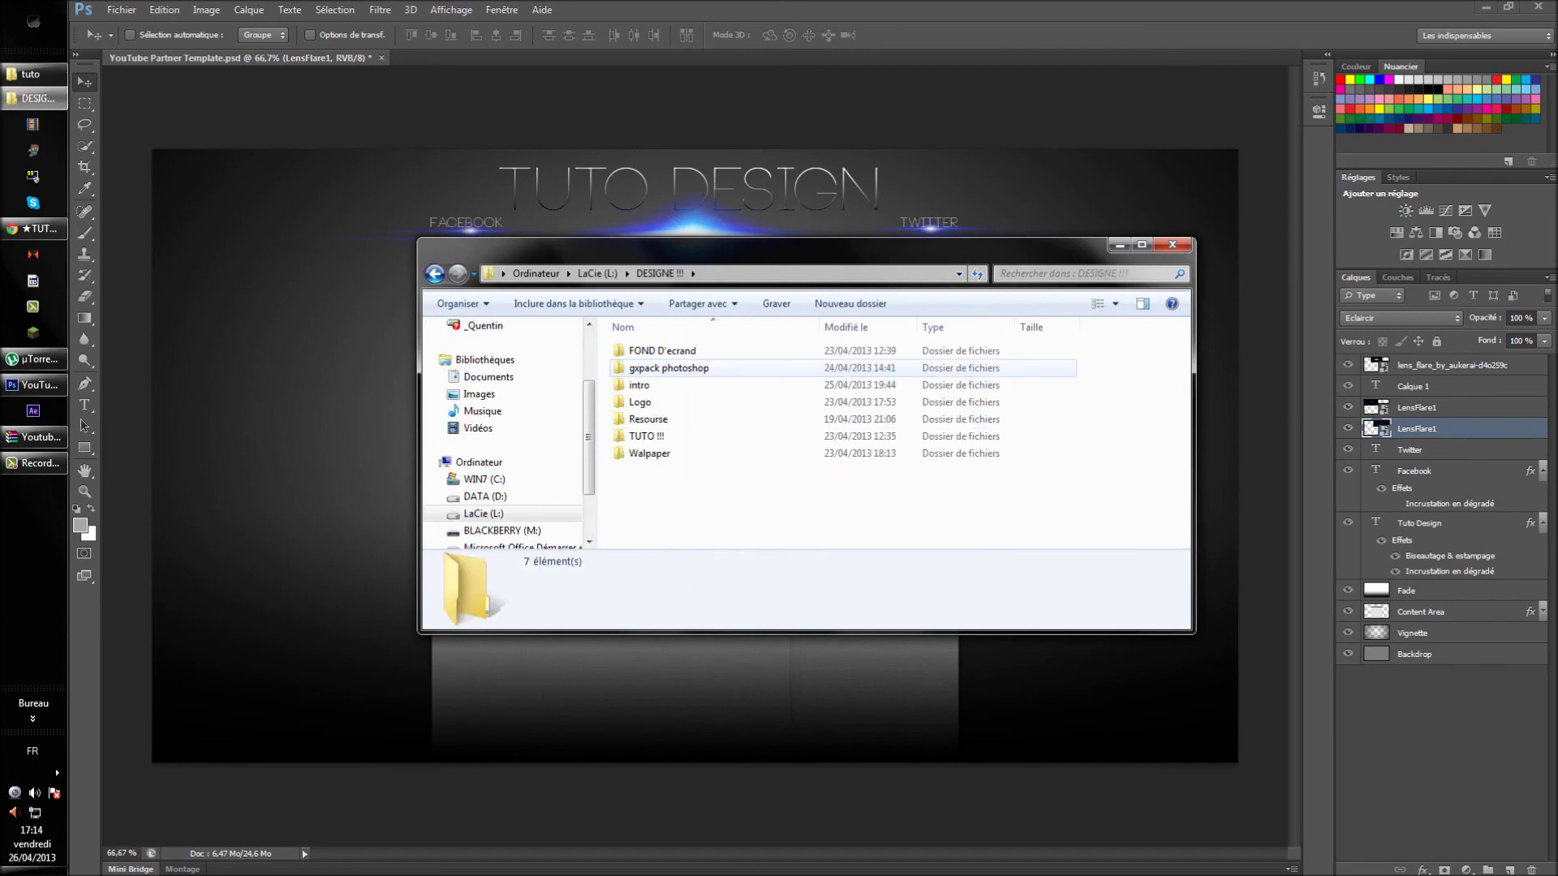
mouse_move(663, 469)
mouse_down()
mouse_move(662, 345)
mouse_move(662, 469)
mouse_up()
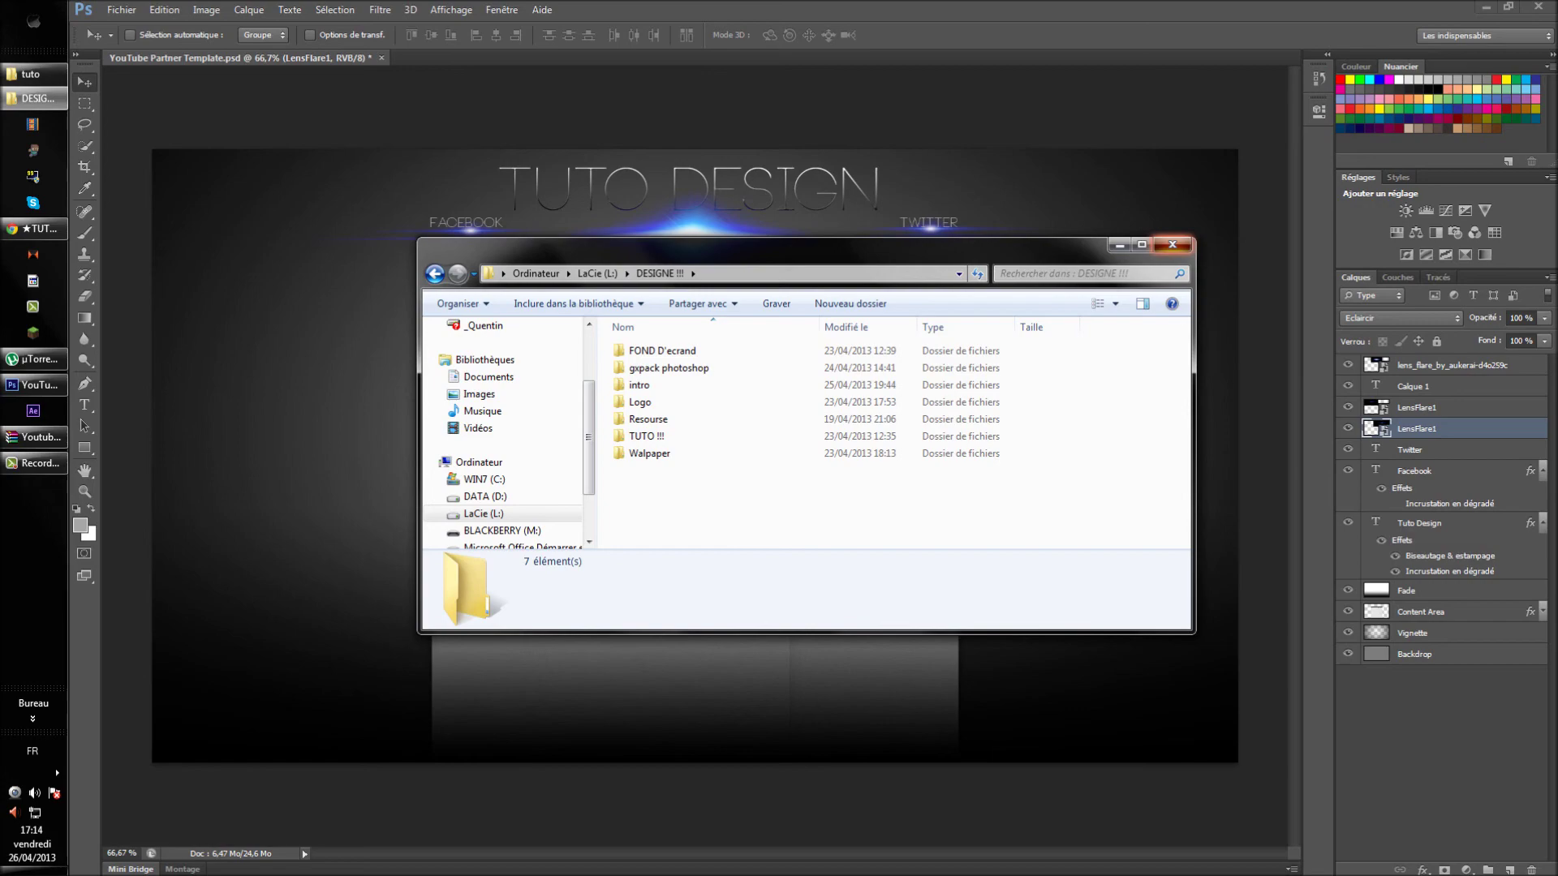
click(1171, 244)
Show the desktop, search the computer for "bac" and open the folder backroud partenaire images !!
click(33, 871)
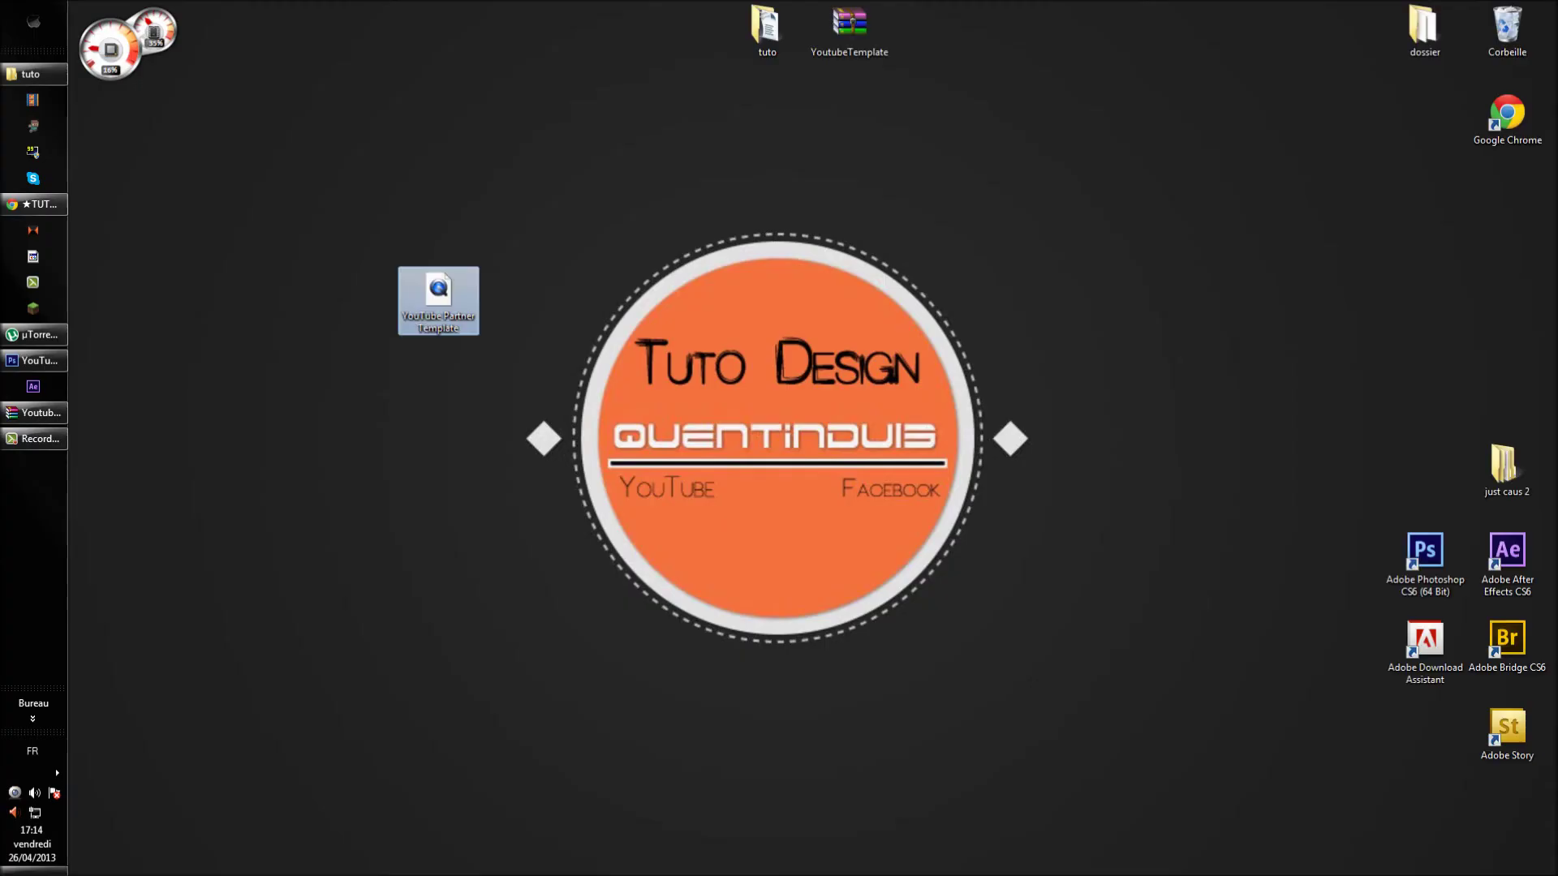
click(33, 21)
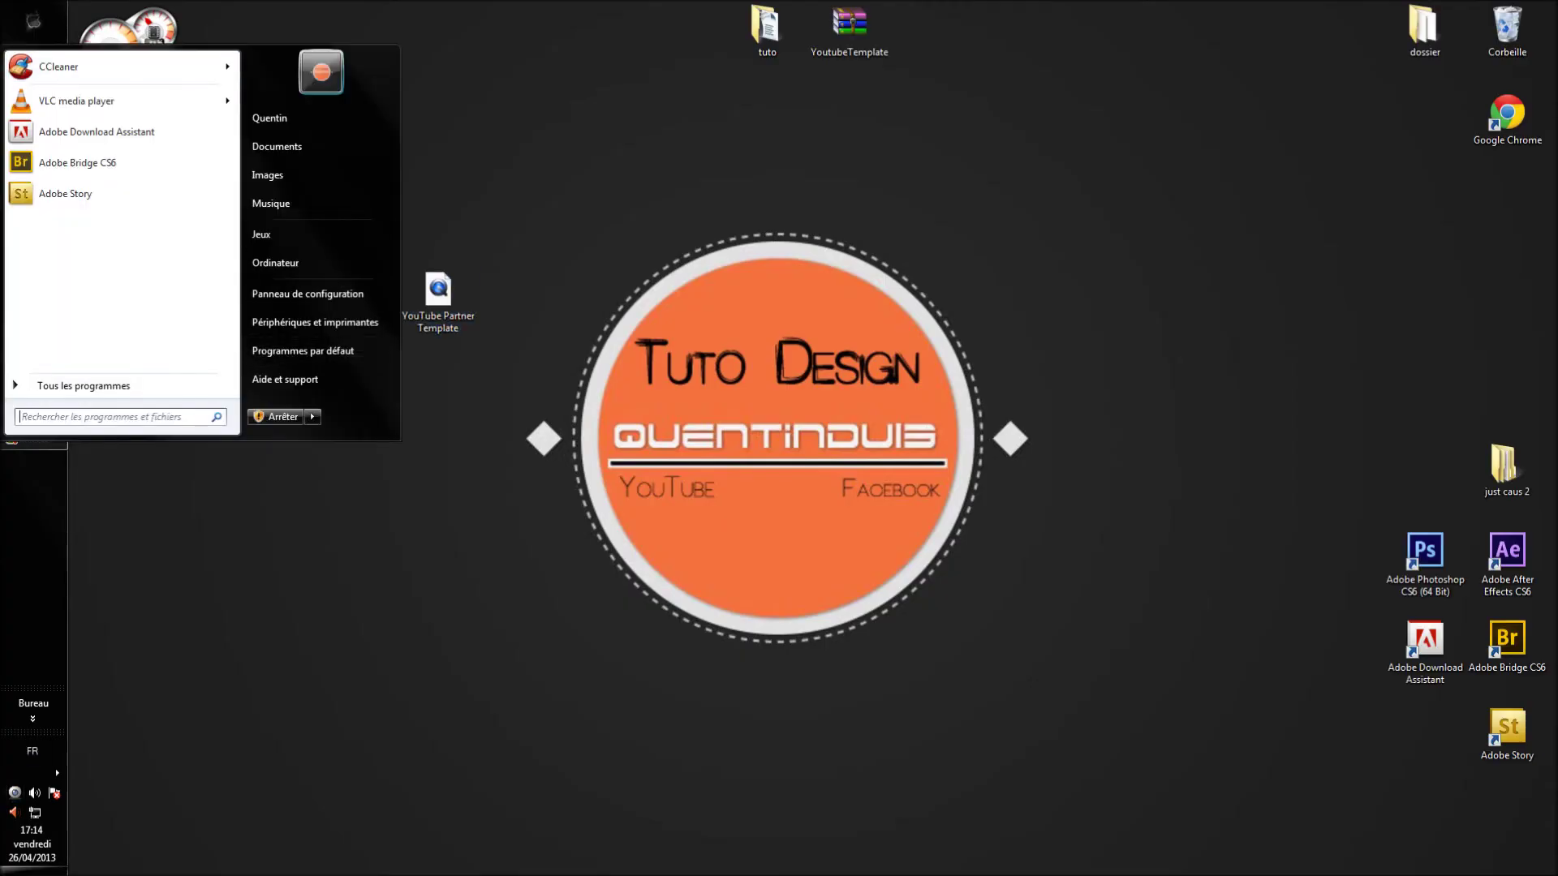
text(bac)
key(Up)
key(Up)
key(Up)
key(Up)
key(Return)
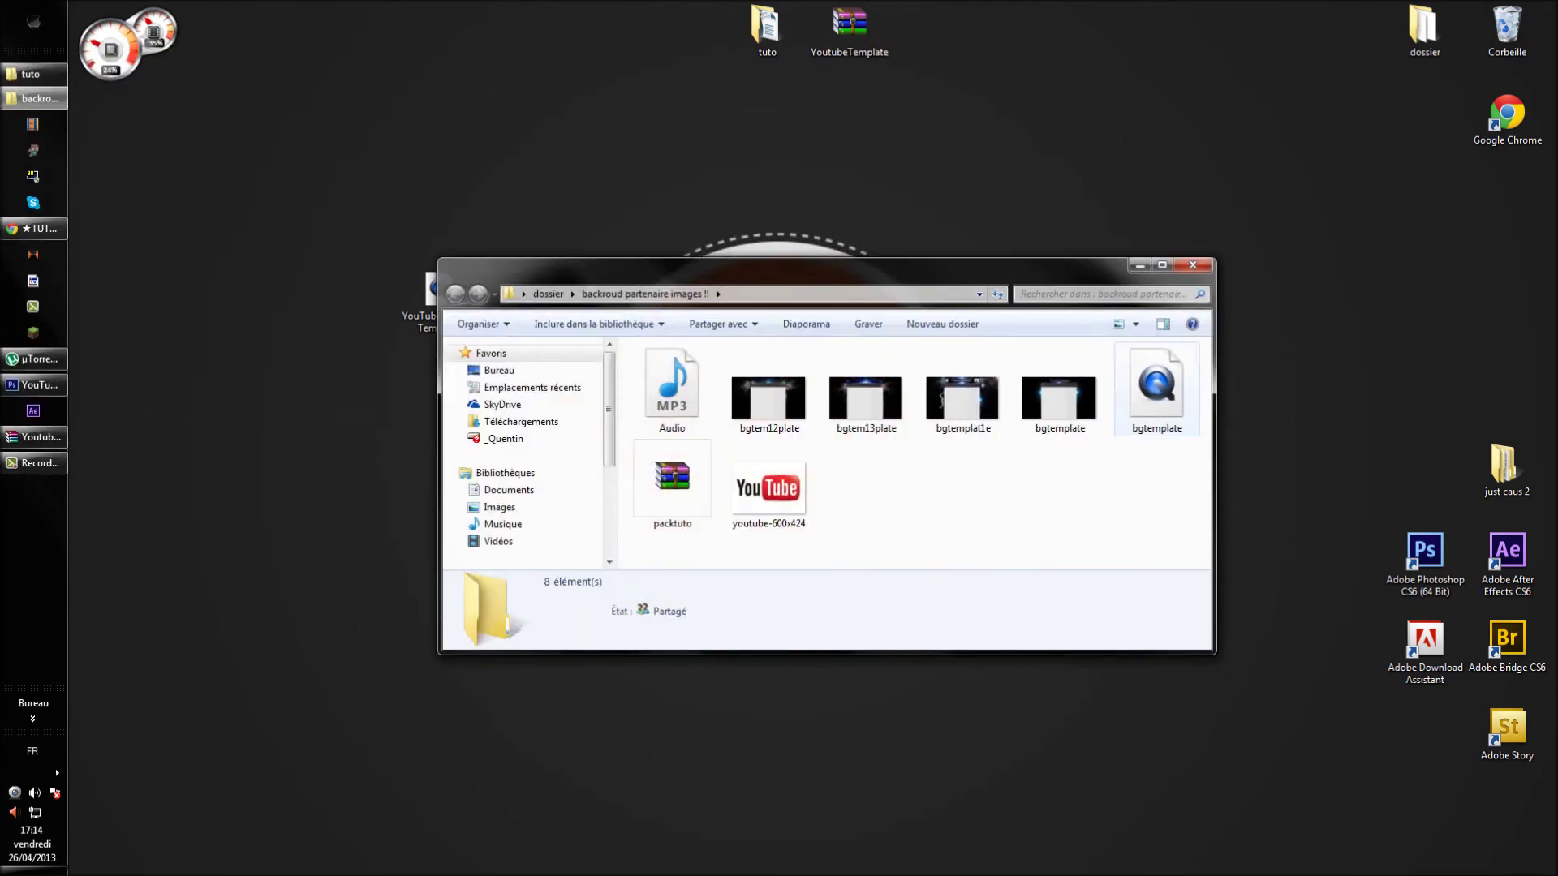
View the bgtemplat1e image, examine the vertical credit text beside the content area up close, and close the viewer.
click(963, 398)
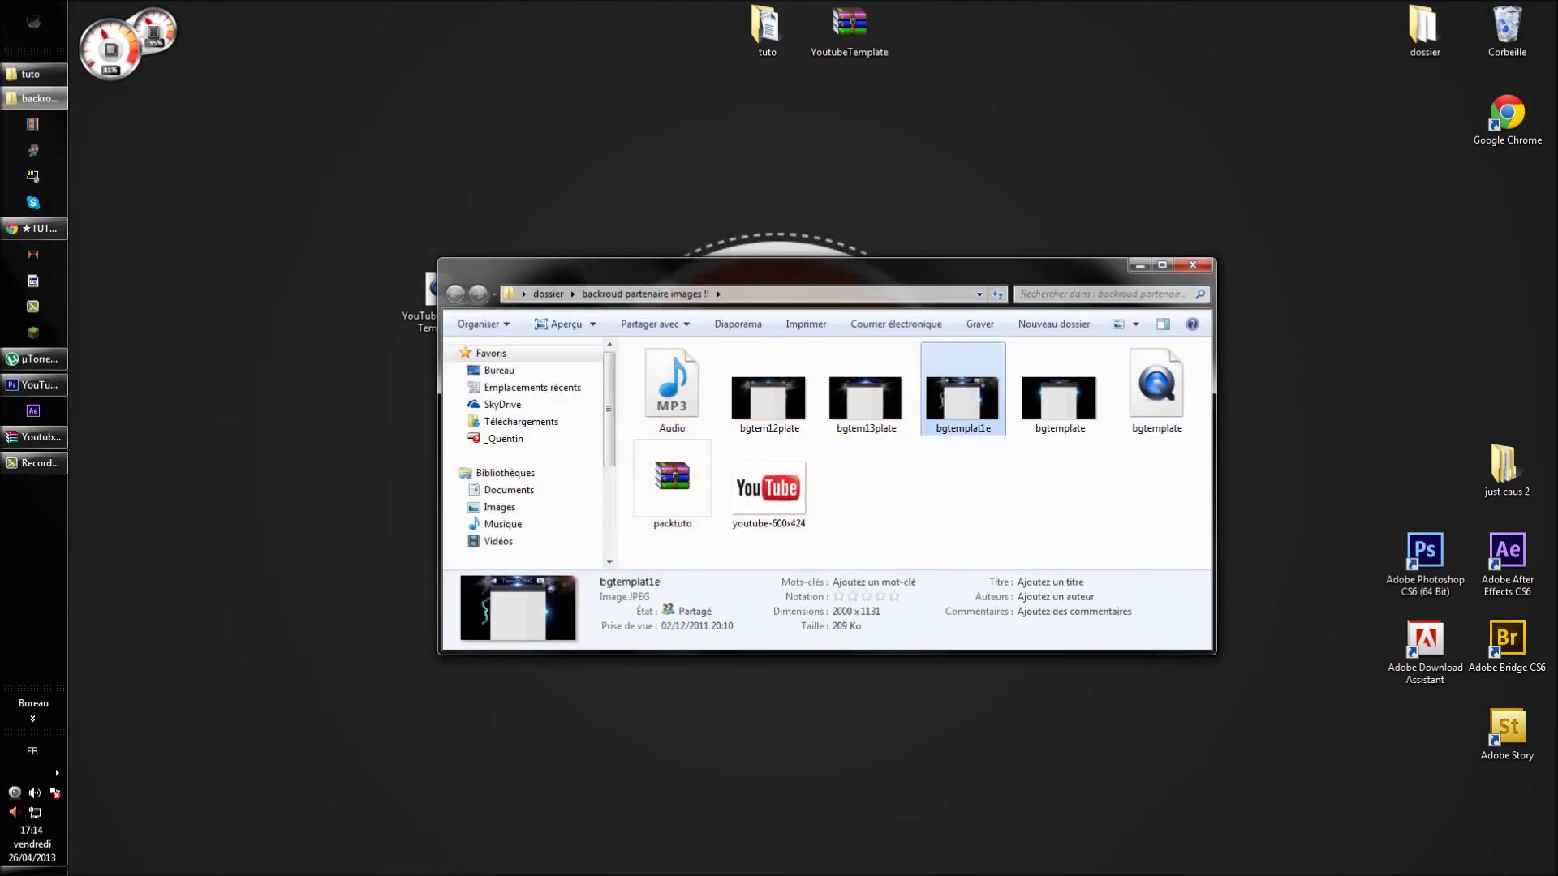
key(Return)
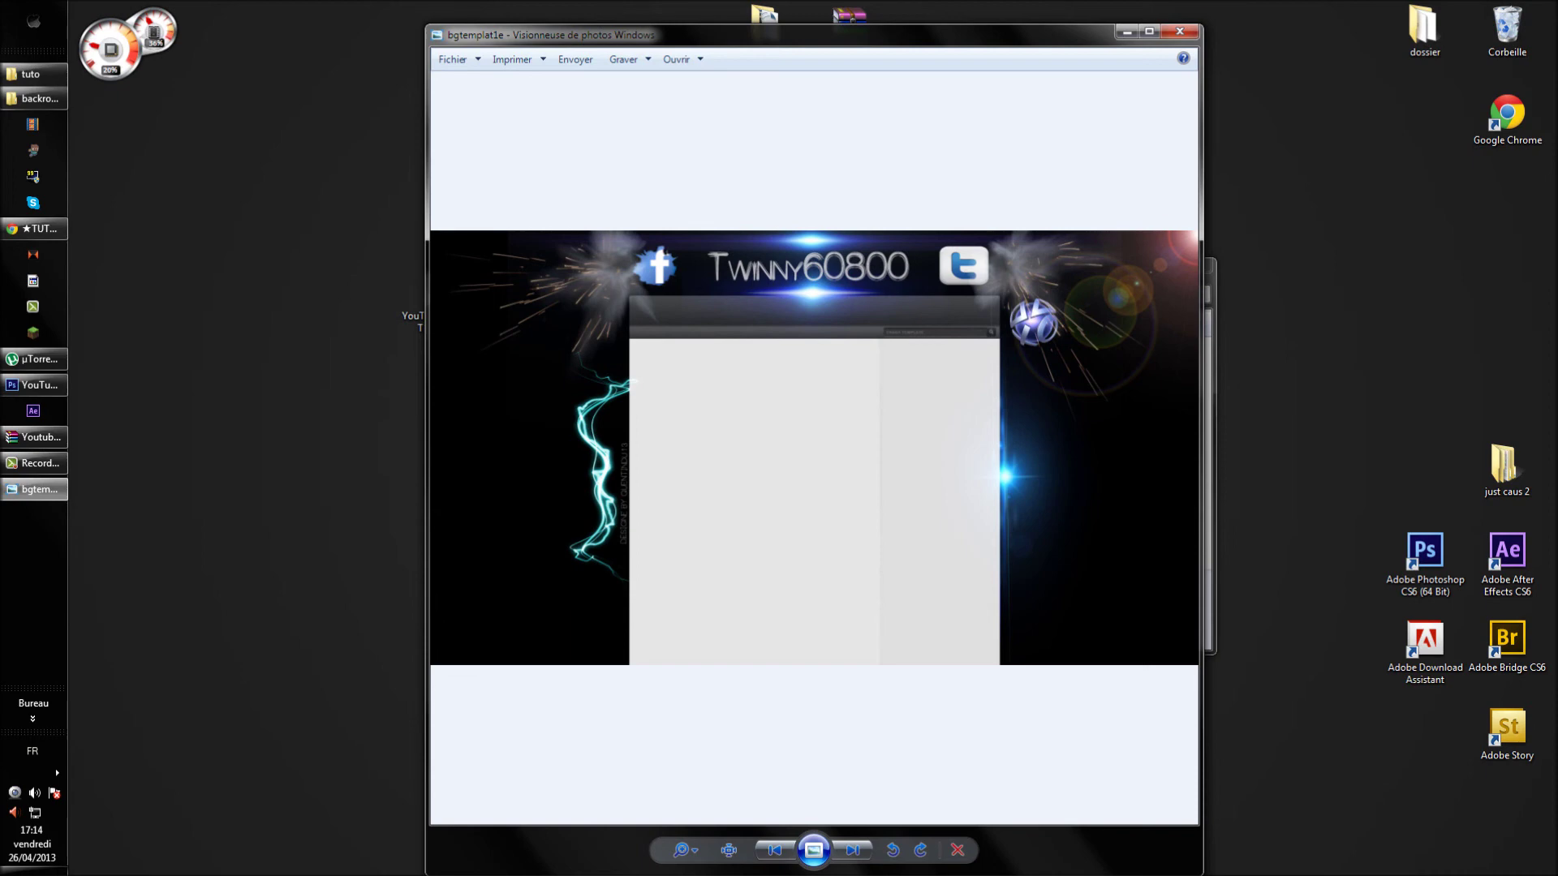
scroll(625, 478, up, 8)
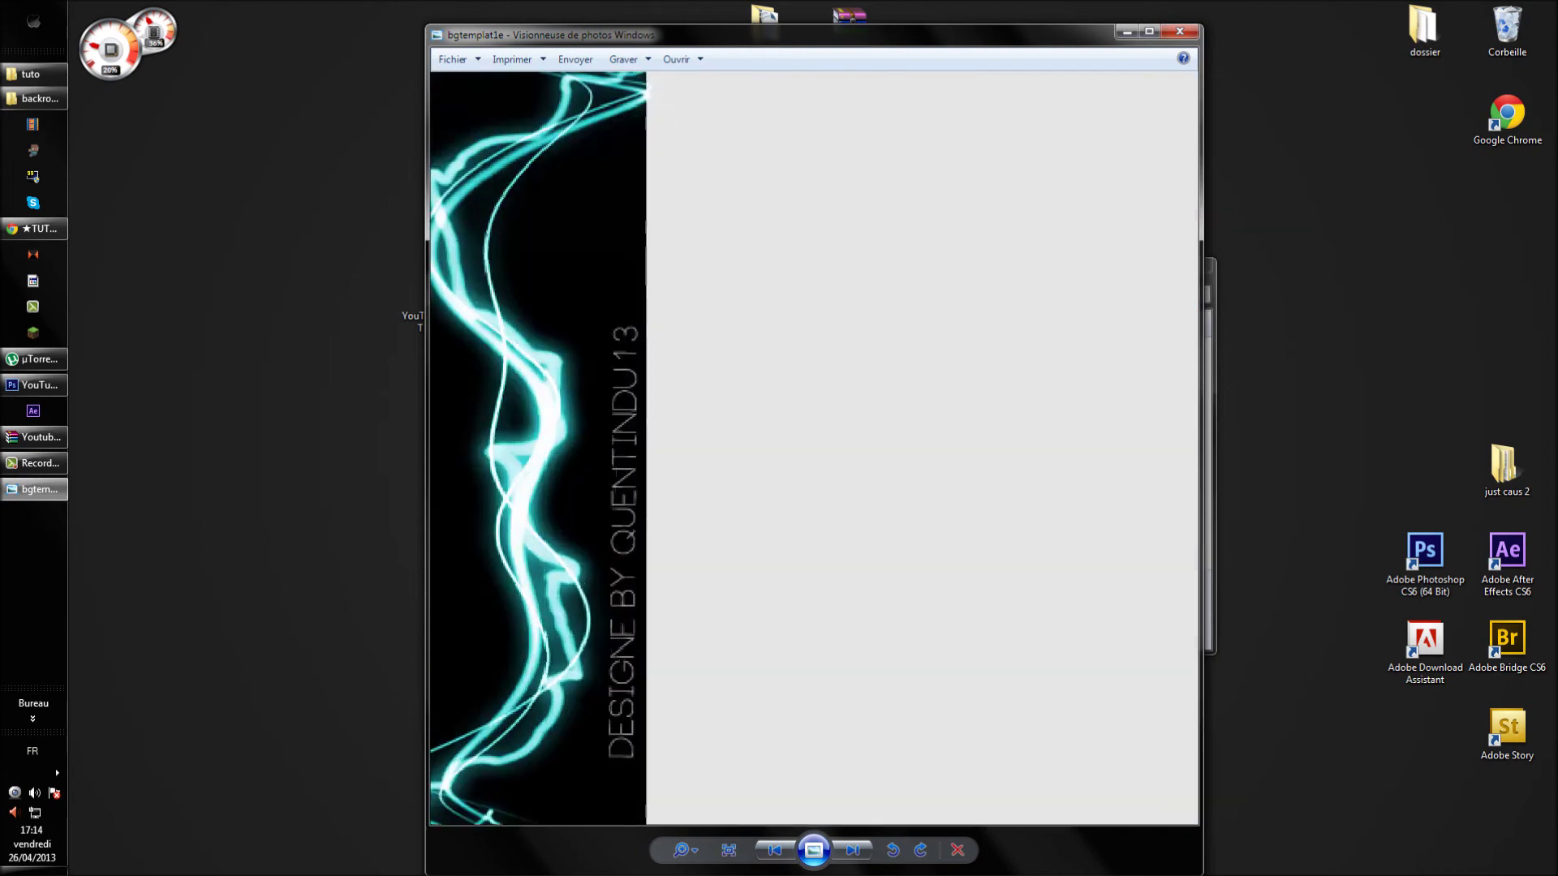
drag(624, 479, 639, 387)
scroll(640, 386, down, 8)
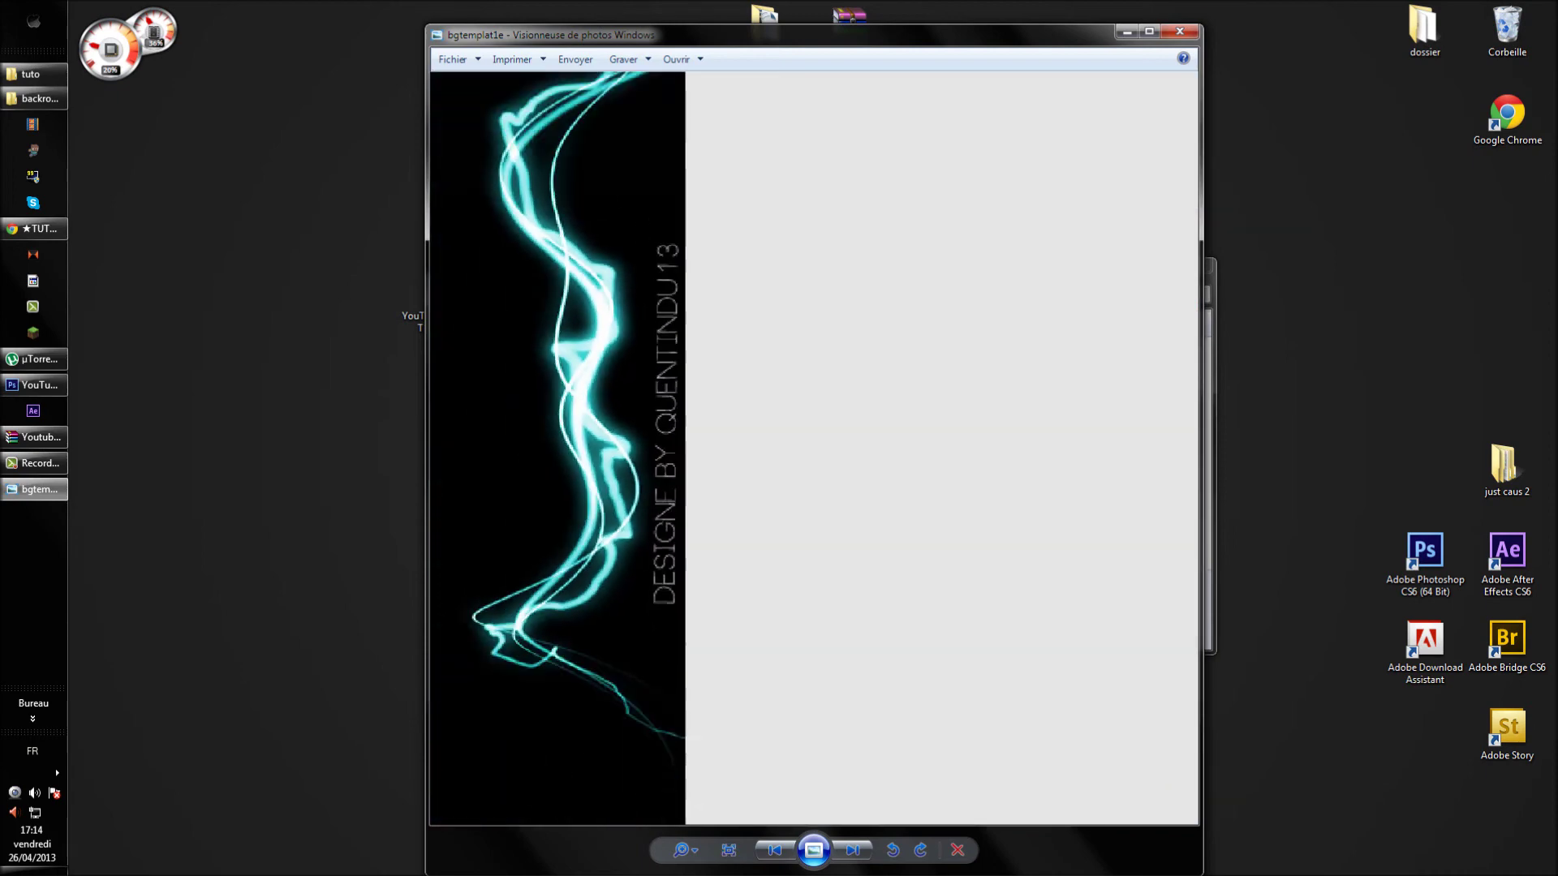
scroll(814, 449, down, 3)
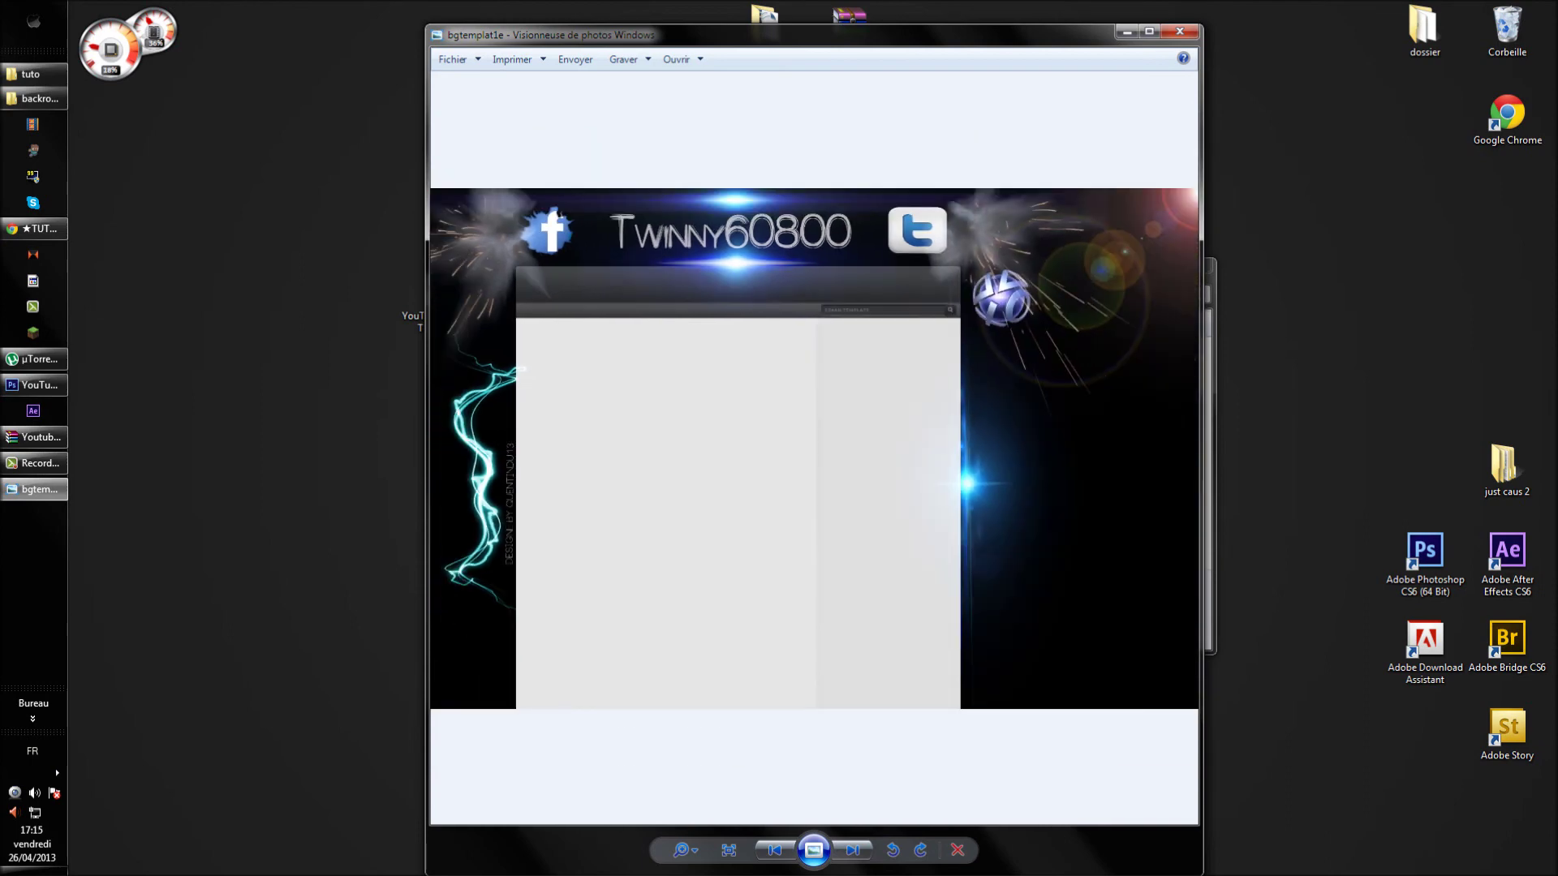
click(1180, 31)
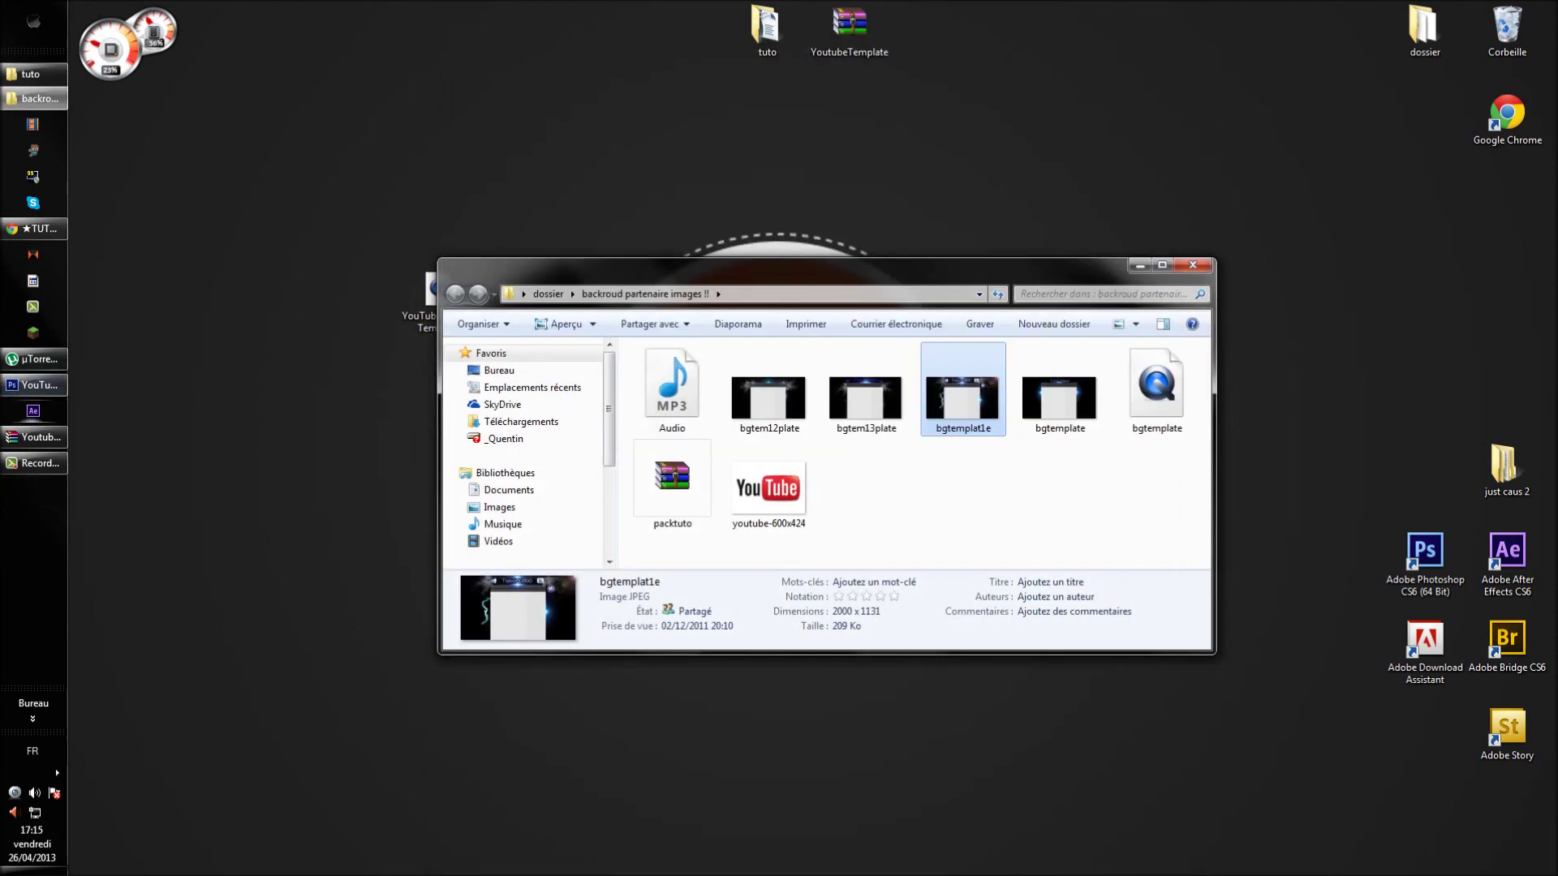
View the bgtemplate image, close it, minimise the folder window and switch back to Photoshop.
double_click(1059, 398)
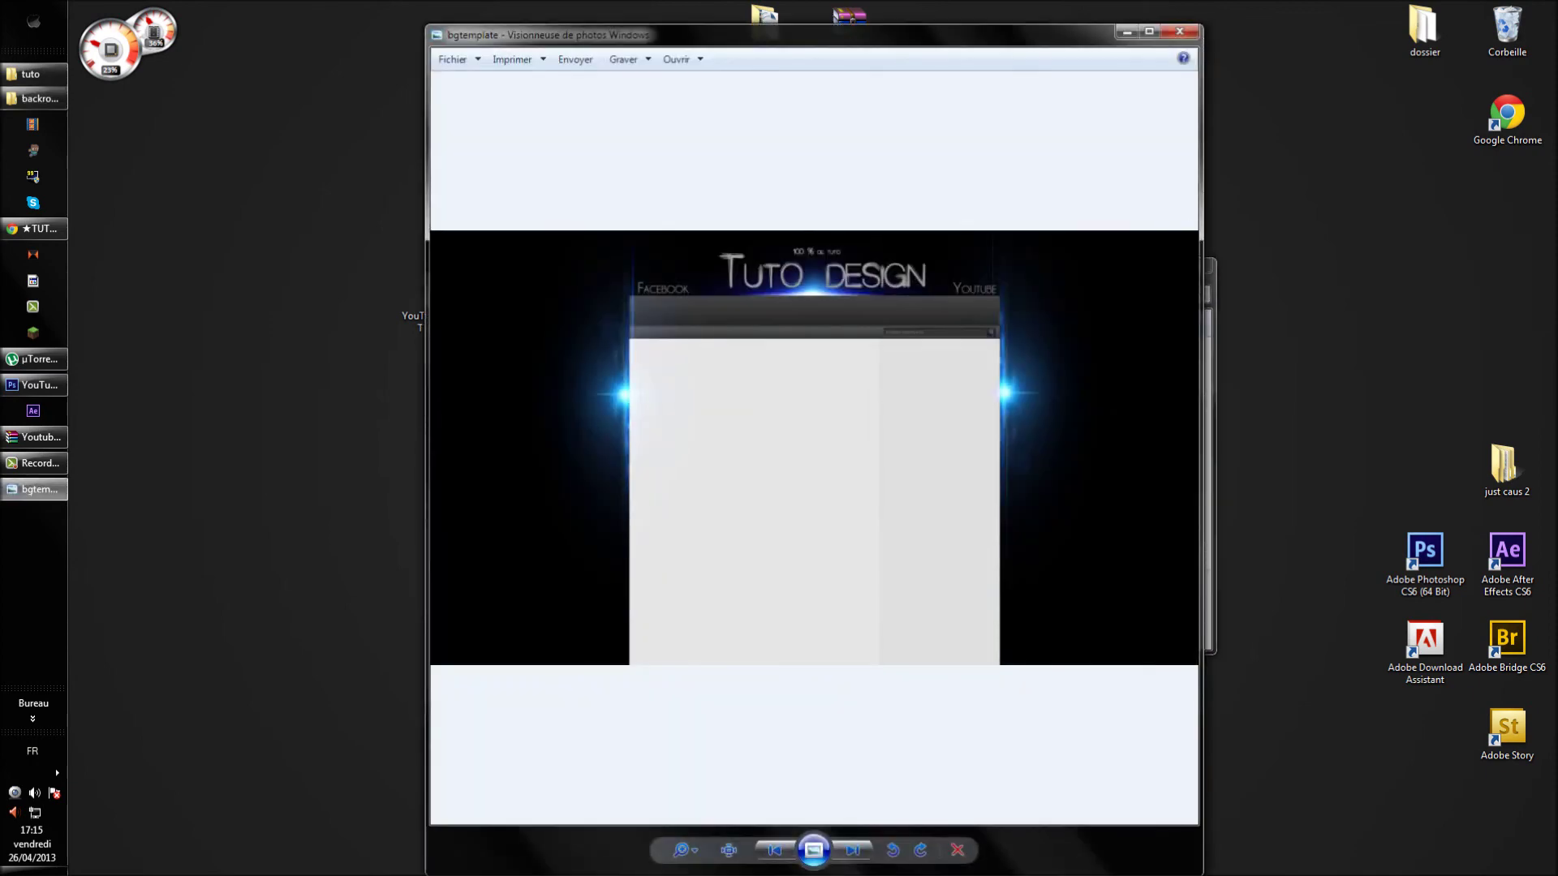
click(1180, 31)
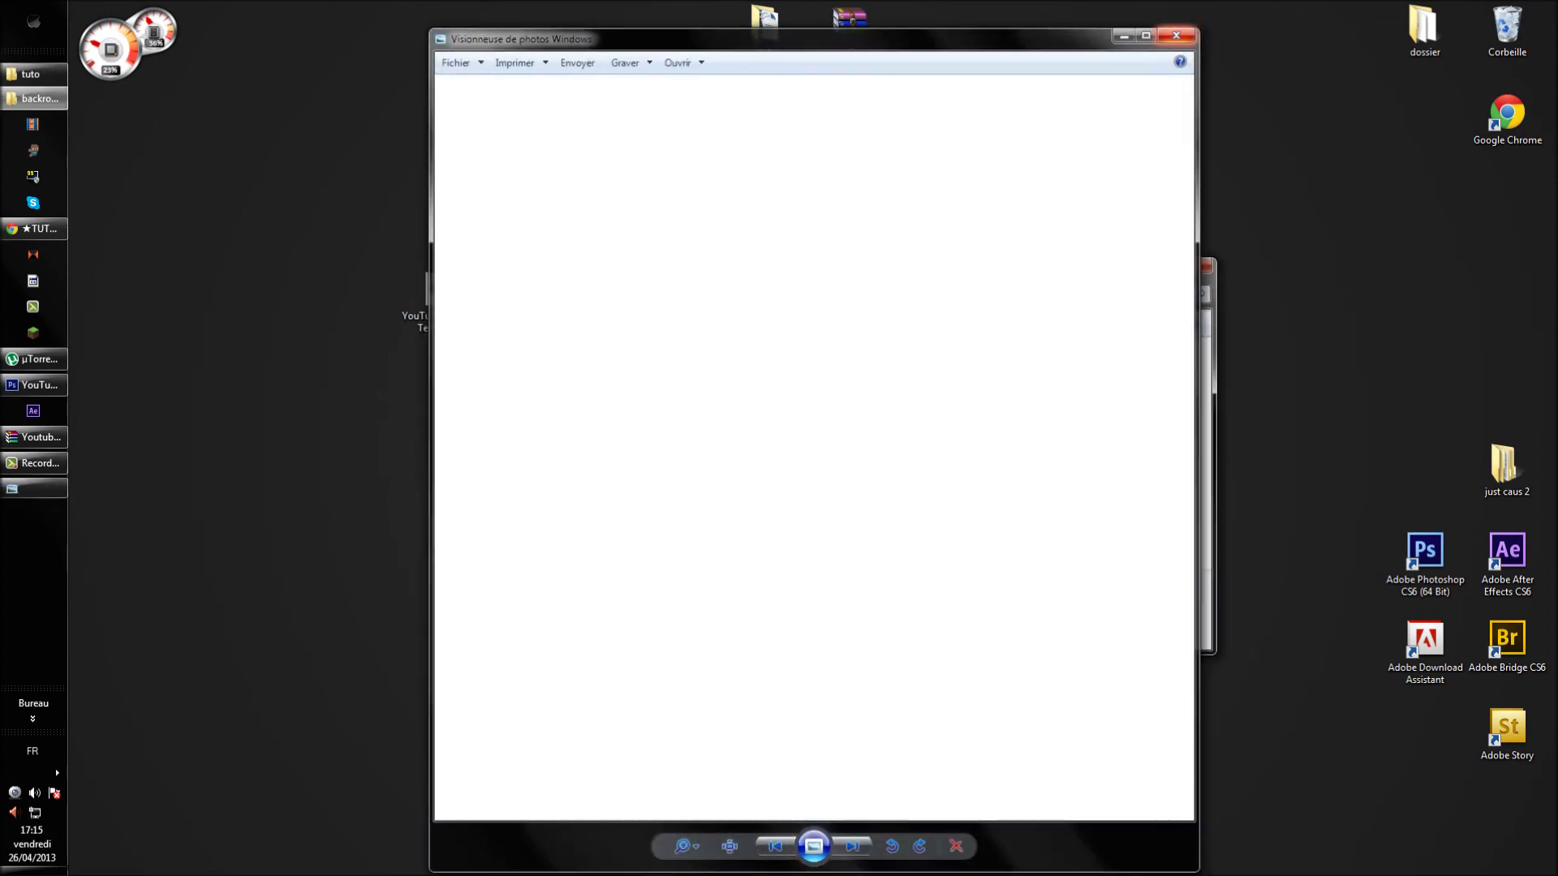
click(1140, 266)
drag(1011, 149, 495, 664)
click(34, 384)
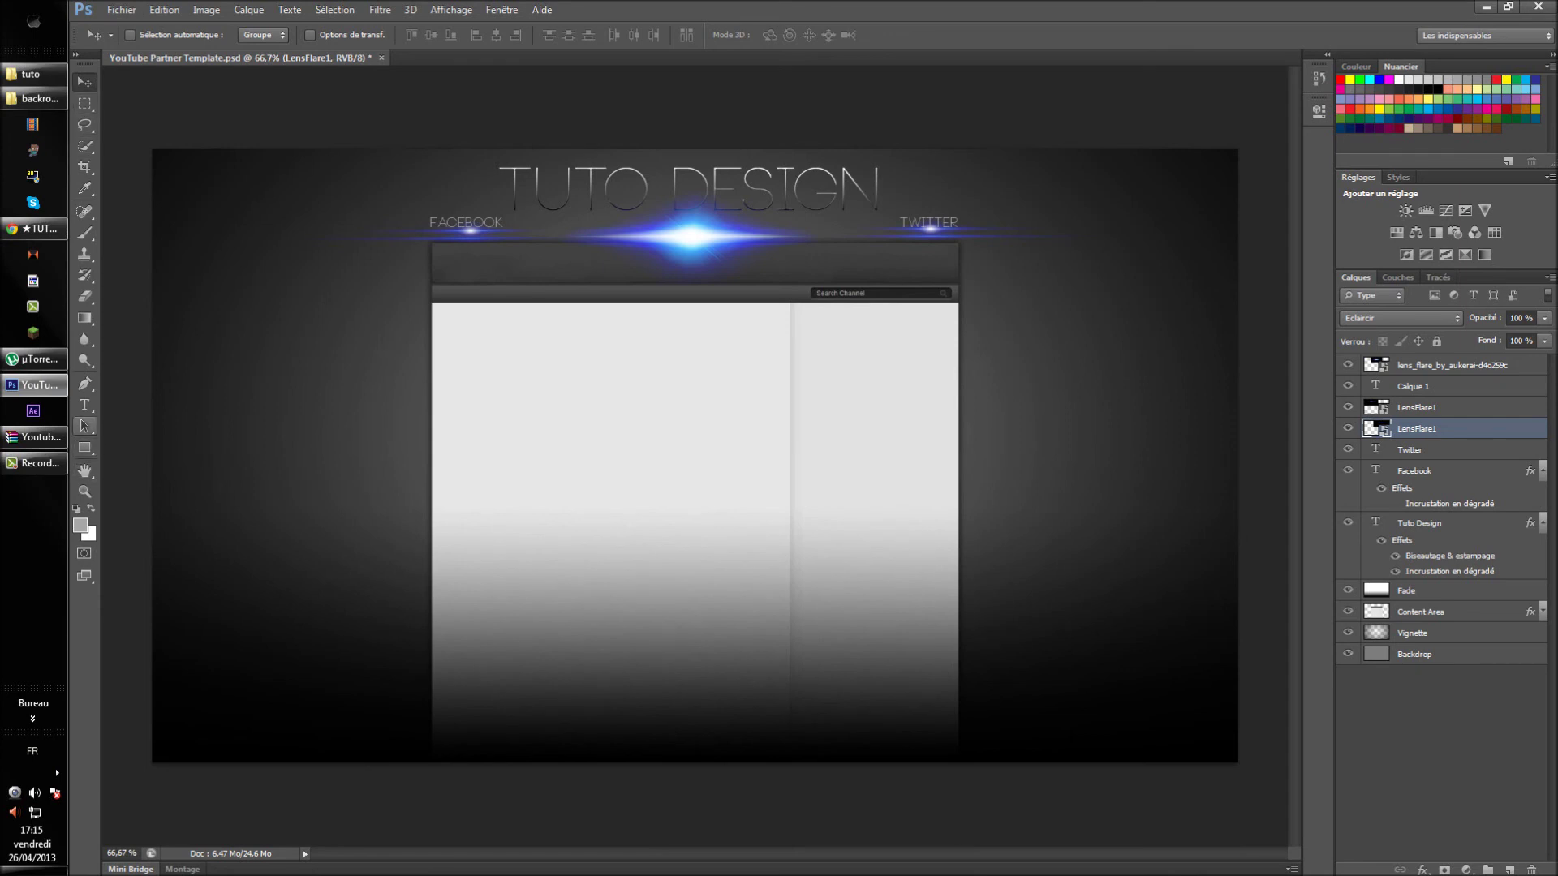
Shift the Tuto Design title slightly to the right and commit the text edit.
click(85, 405)
click(880, 190)
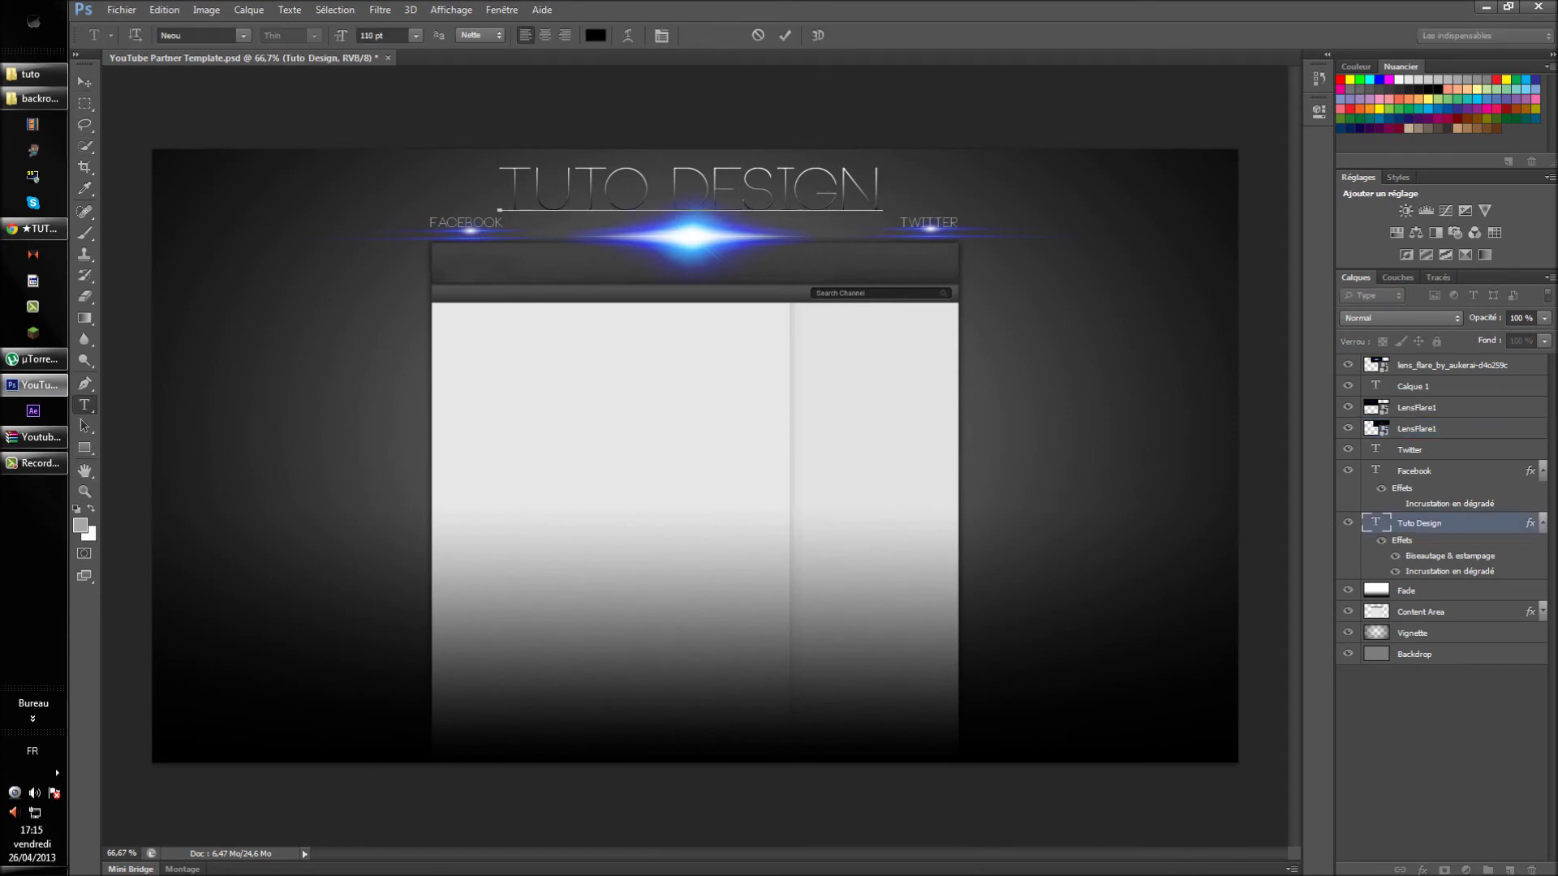
drag(891, 195, 901, 194)
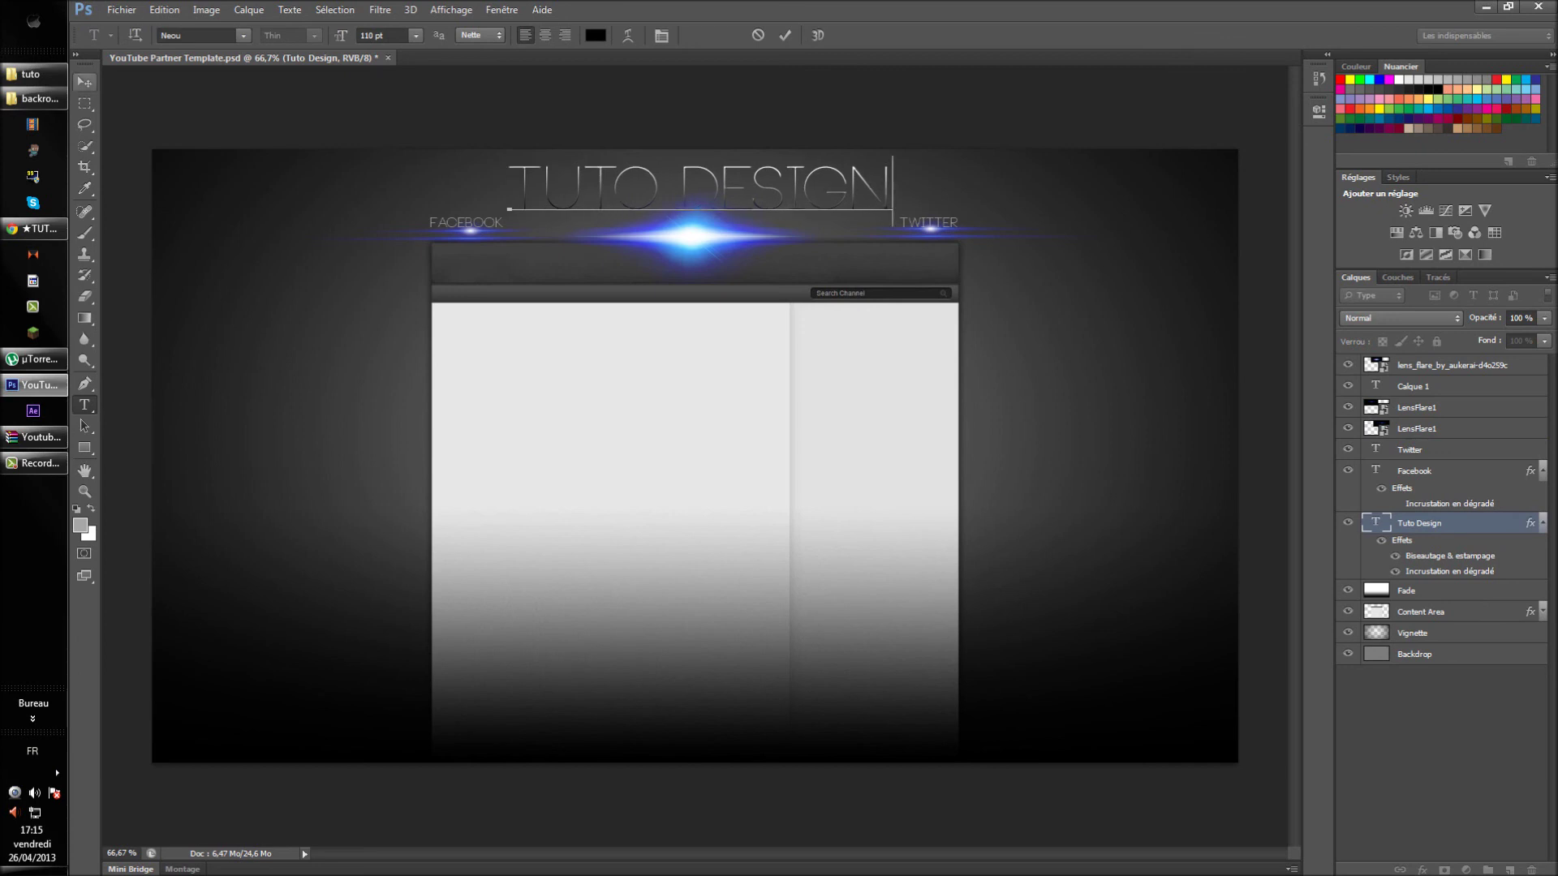
click(84, 82)
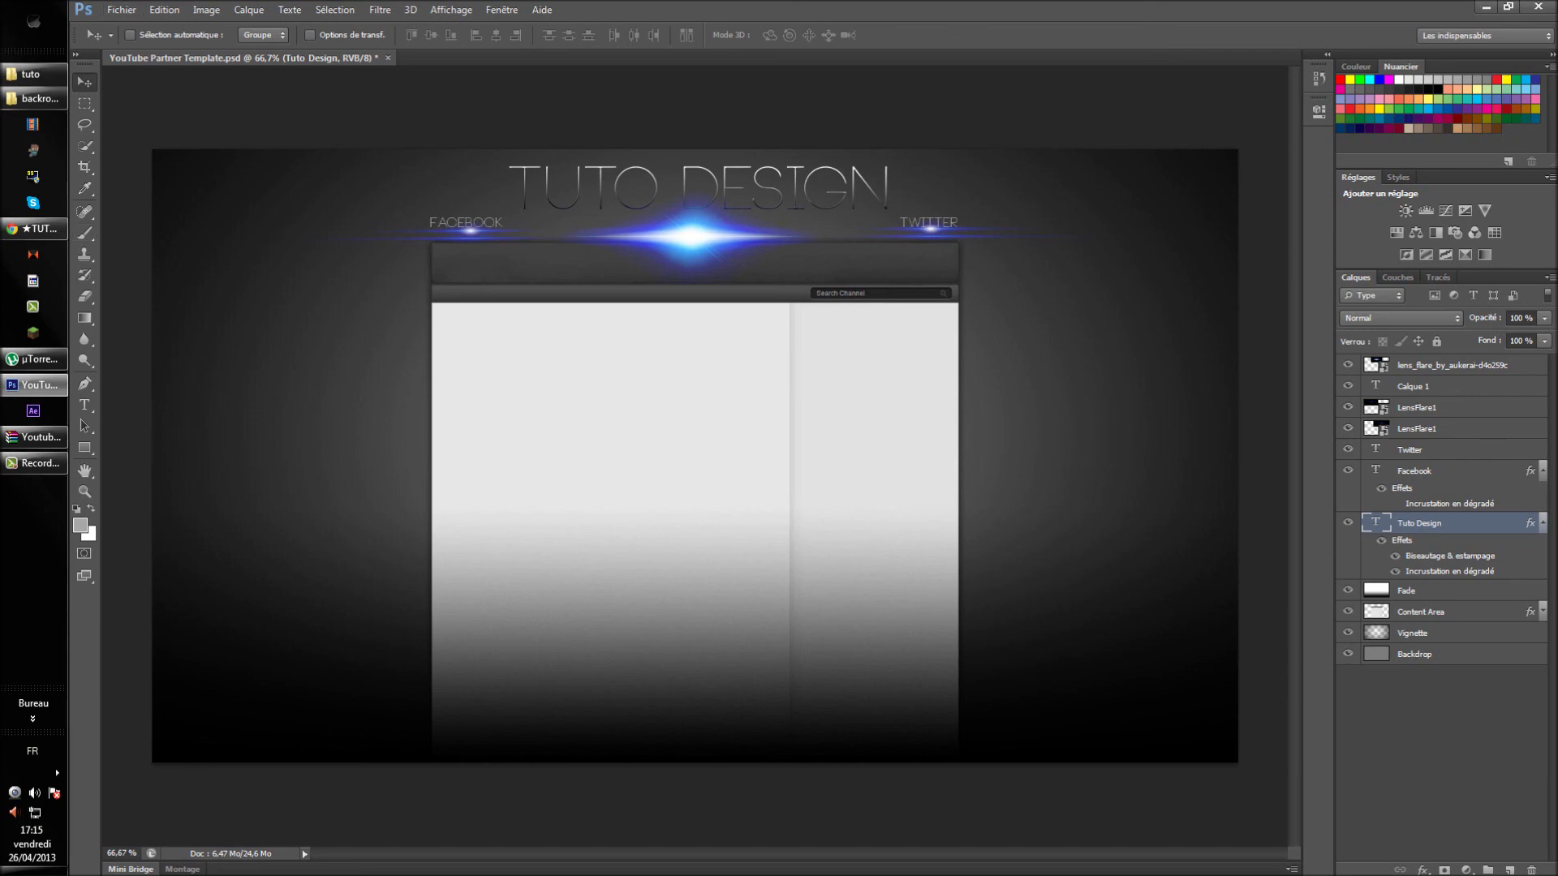
Add a 25 pt black credit reading DESIGN BY plus the designer's nickname in the dark area left of the content area.
click(84, 405)
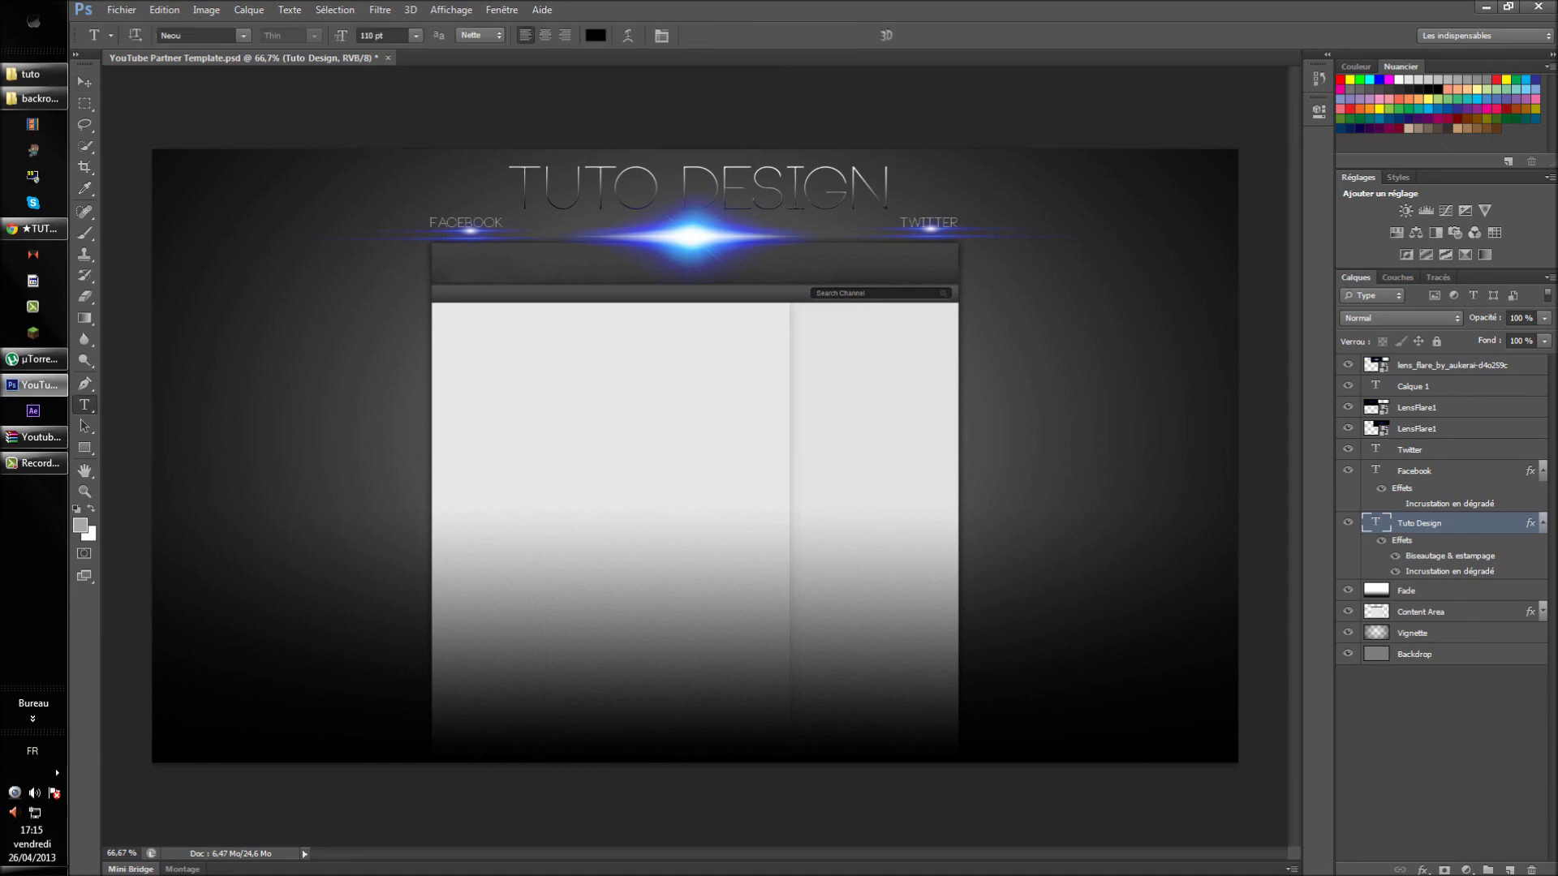
click(227, 442)
double_click(368, 36)
key(BackSpace)
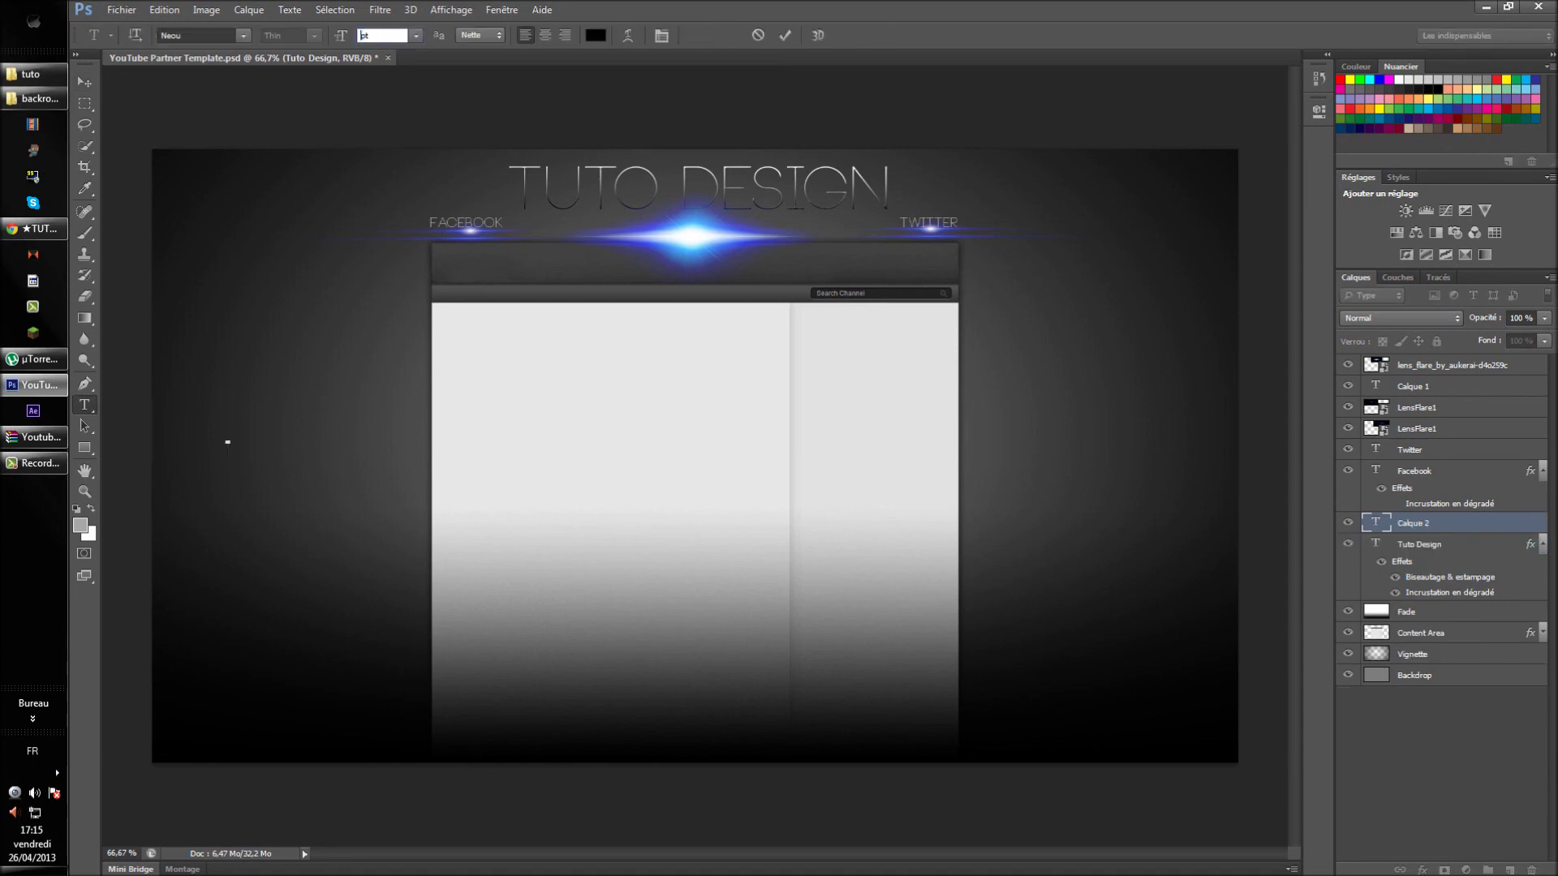
text(25)
key(Return)
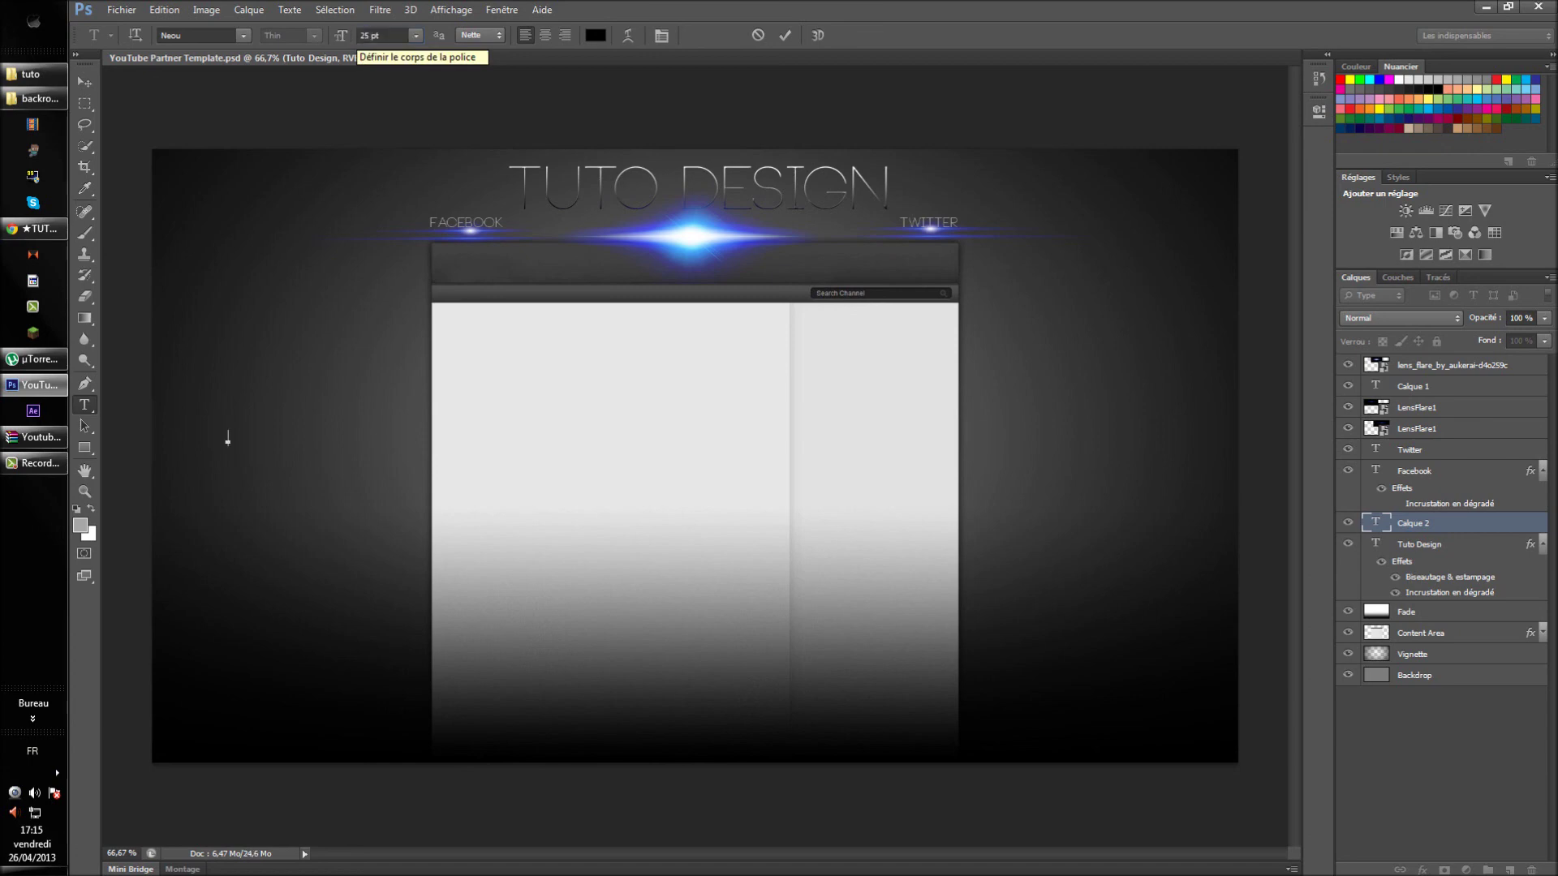
text(Facebook)
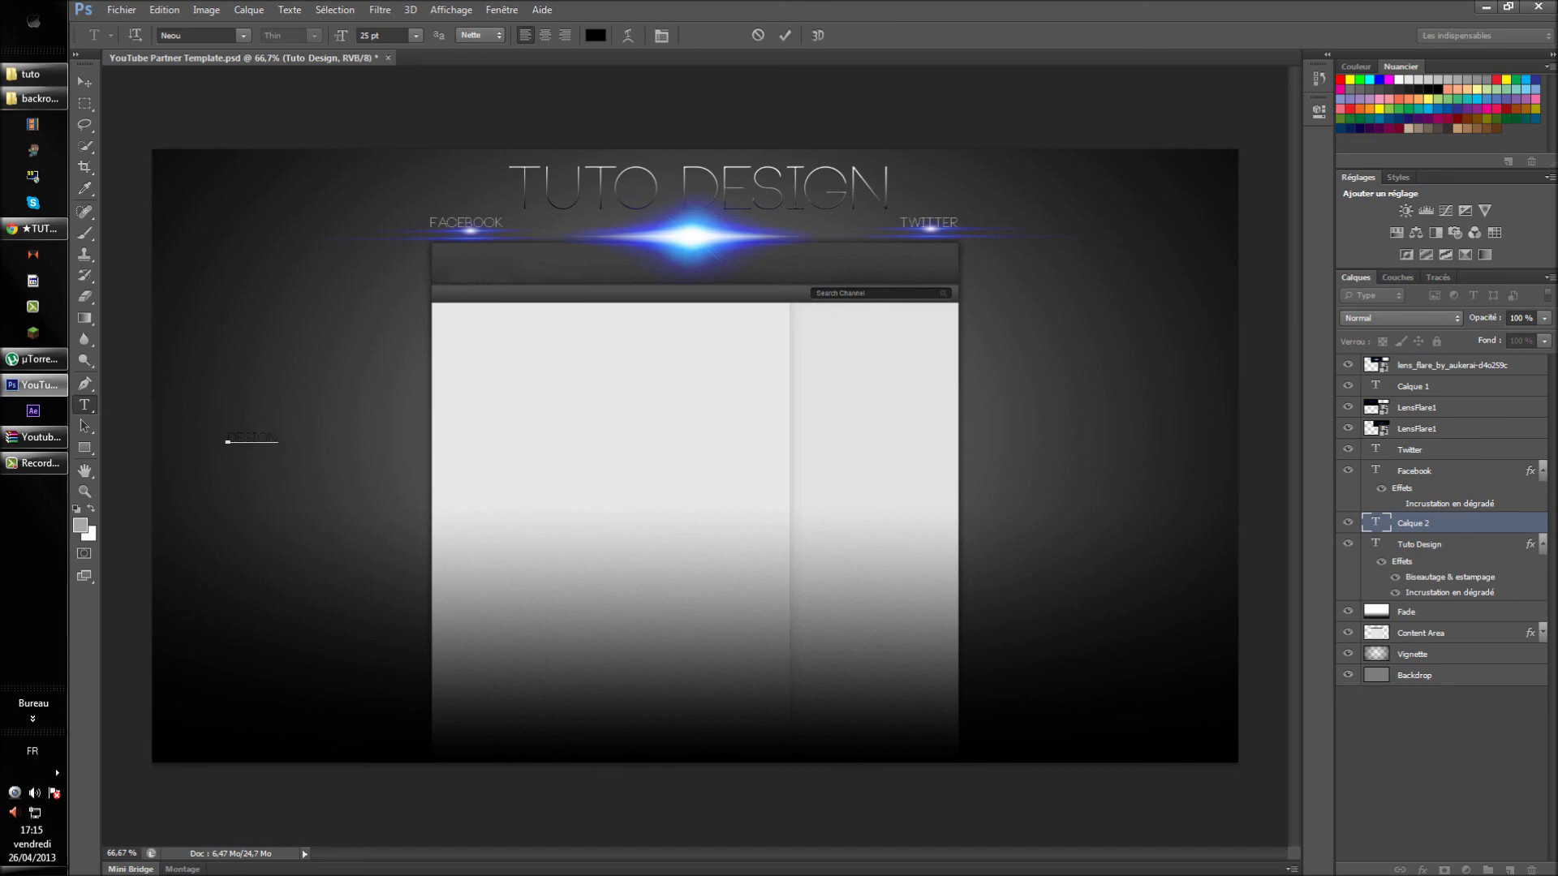
text( BY       QUENTINDU1 3)
click(84, 82)
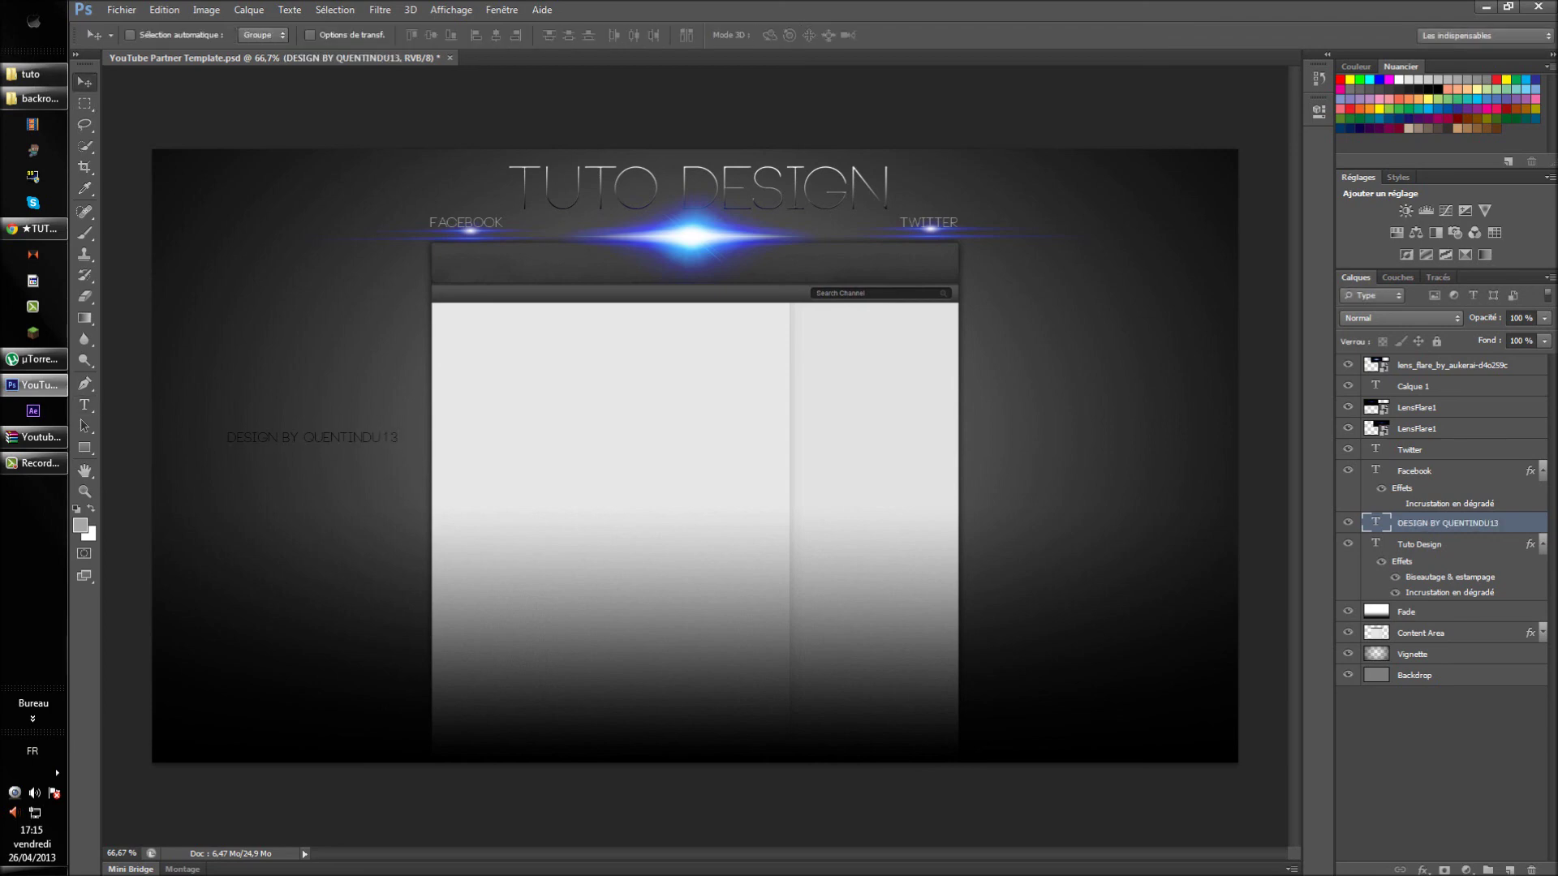
Move the designer credit slightly lower beside the content area and commit the text edit.
click(85, 405)
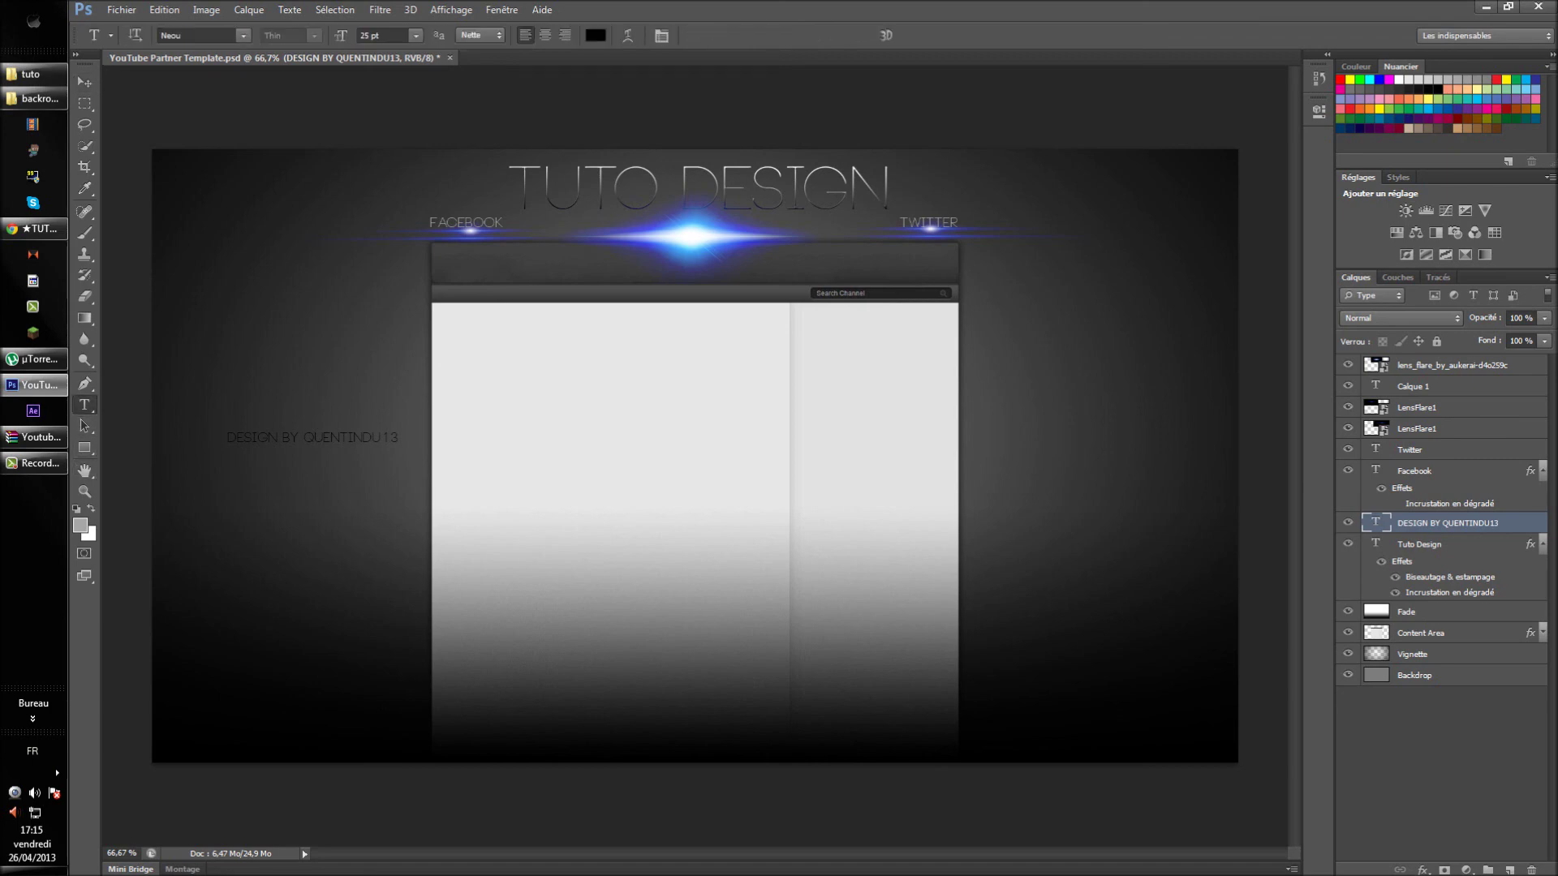
click(228, 439)
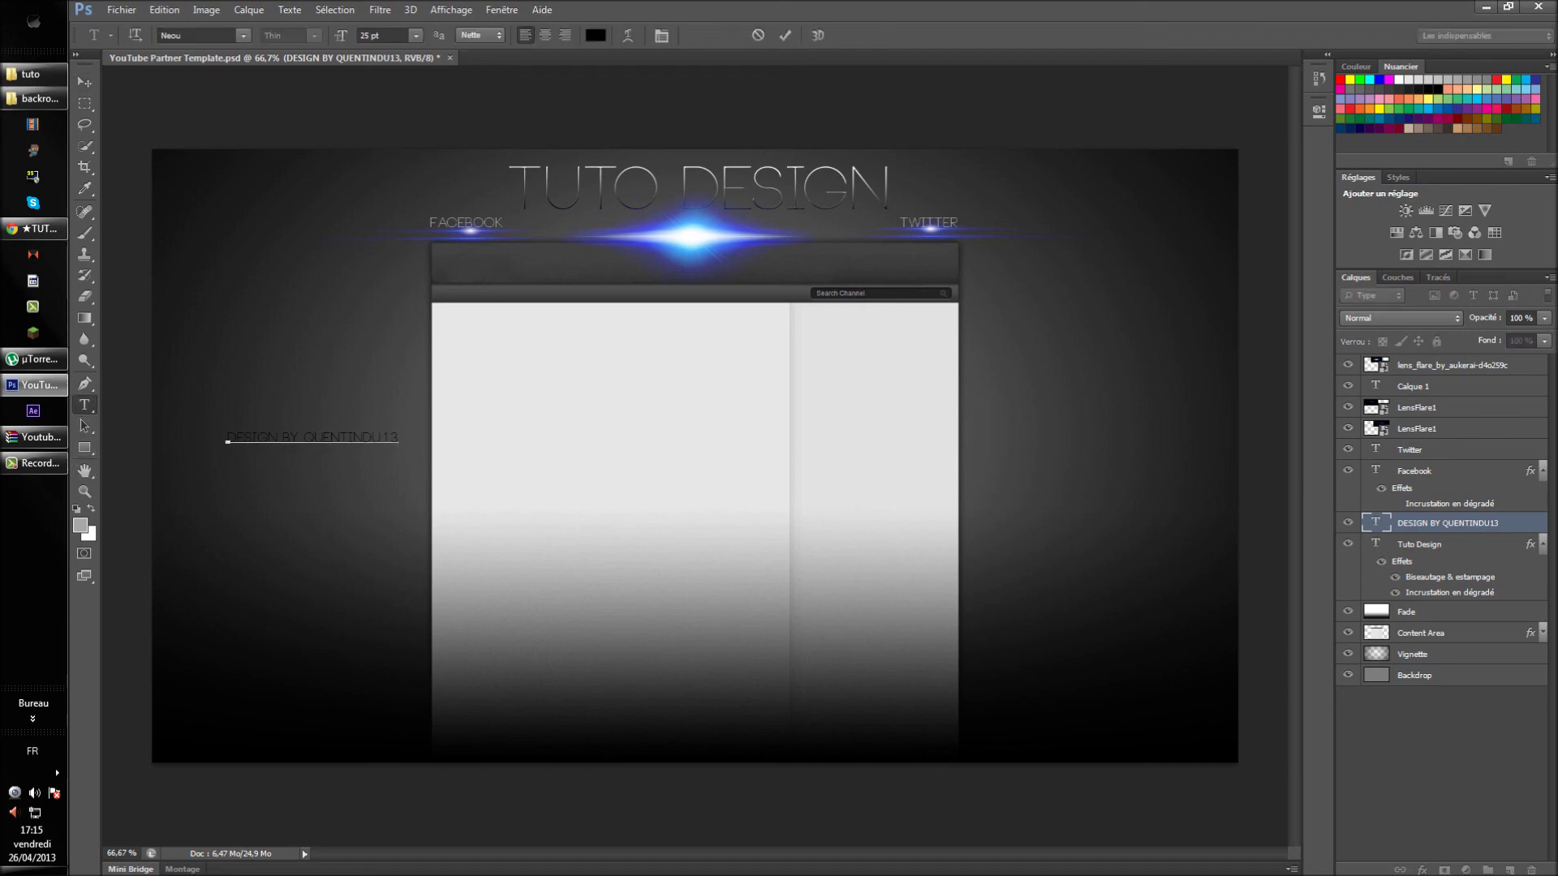
drag(228, 439, 234, 494)
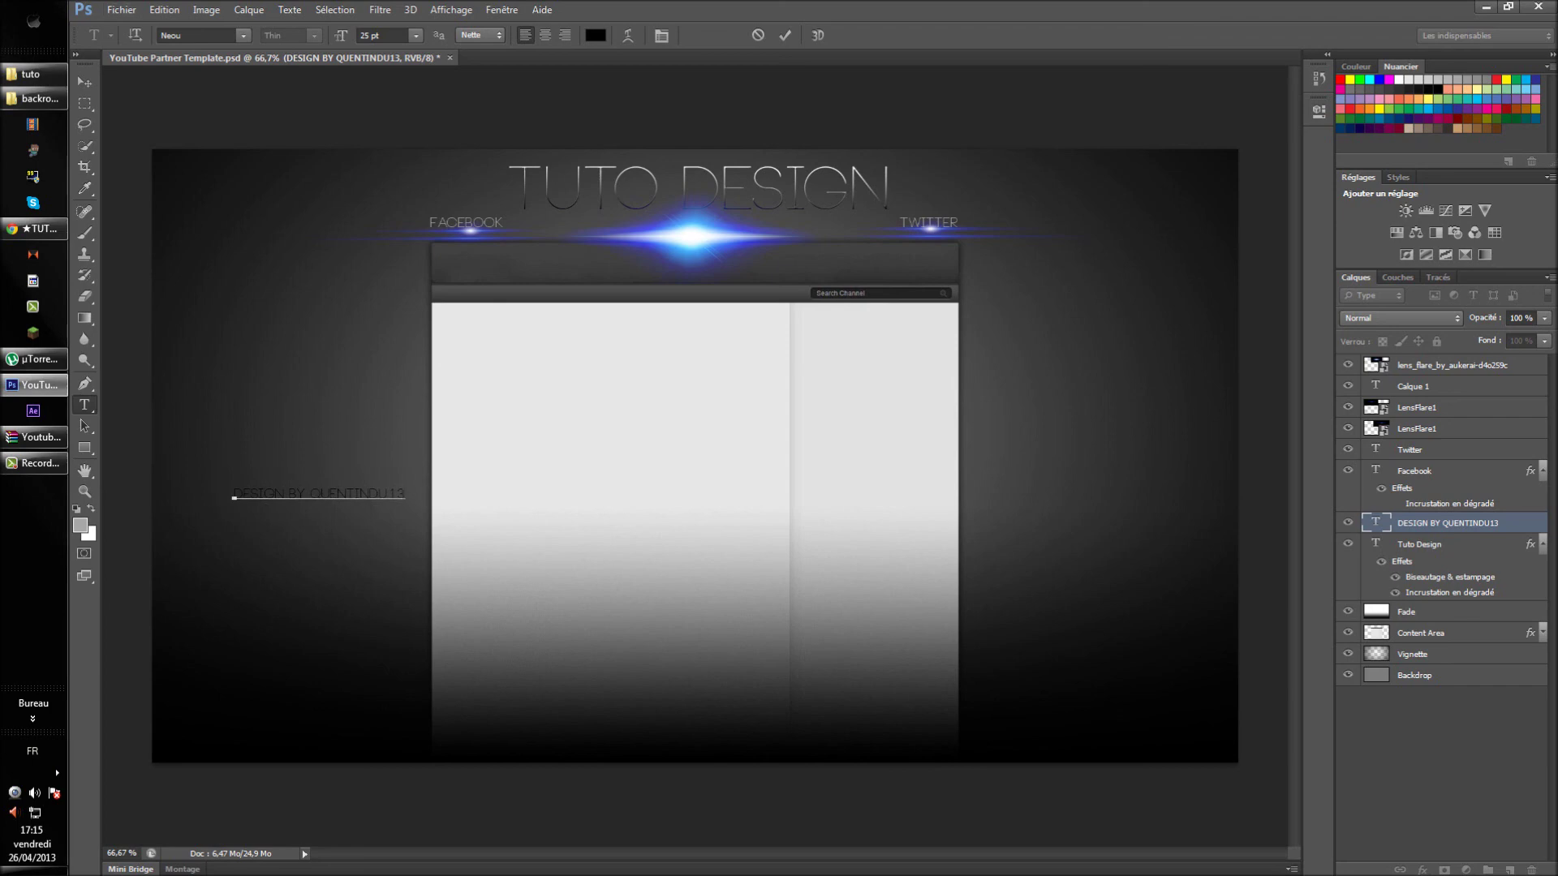
click(85, 82)
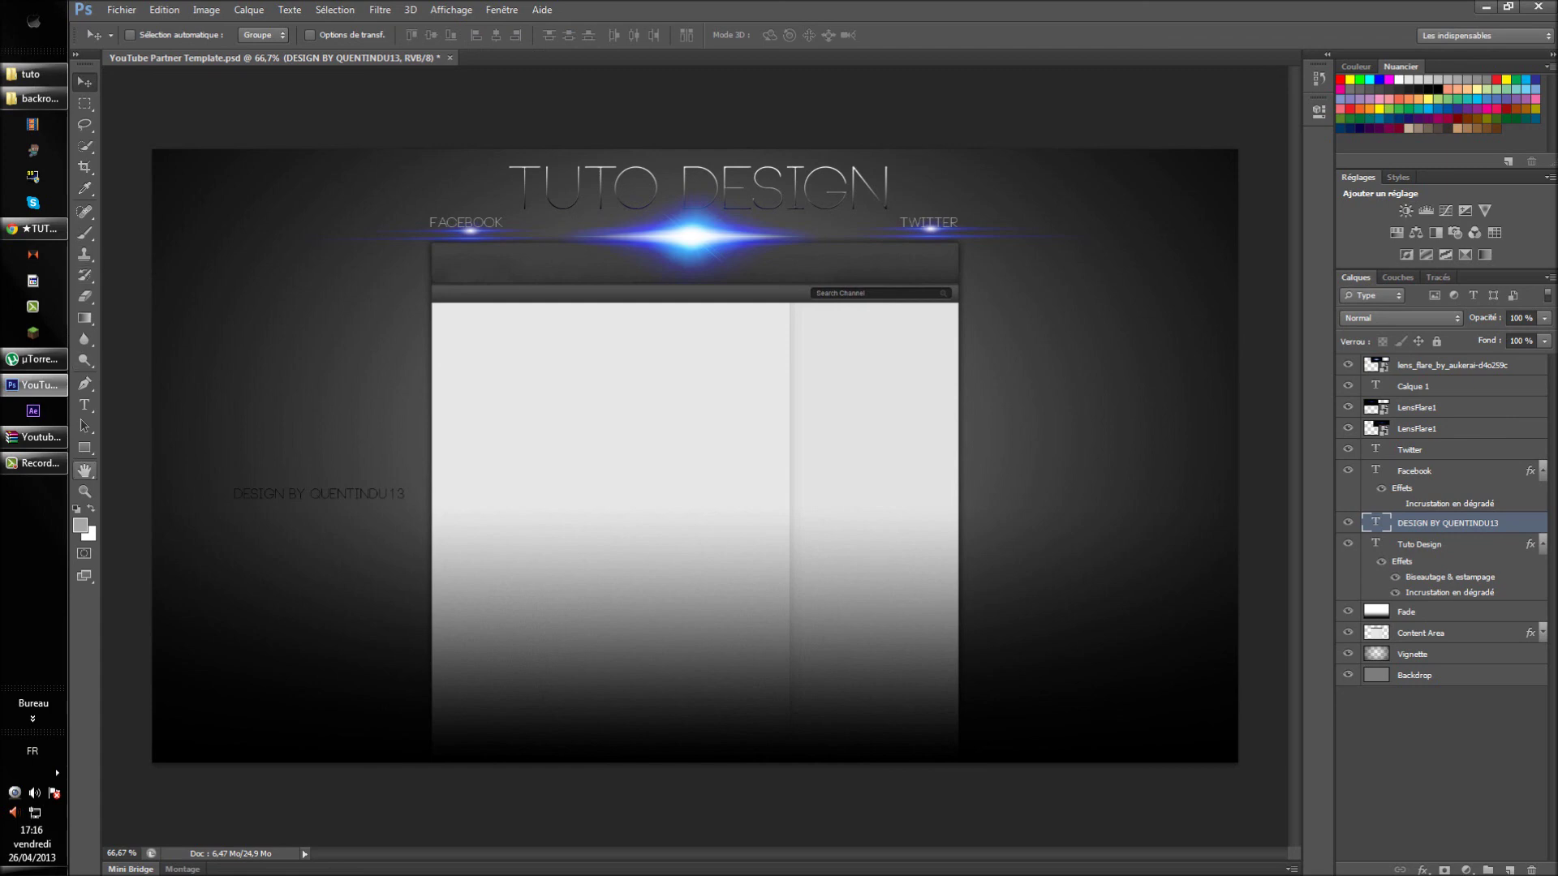
Reopen the designer credit for text editing and delete all of its text.
click(85, 405)
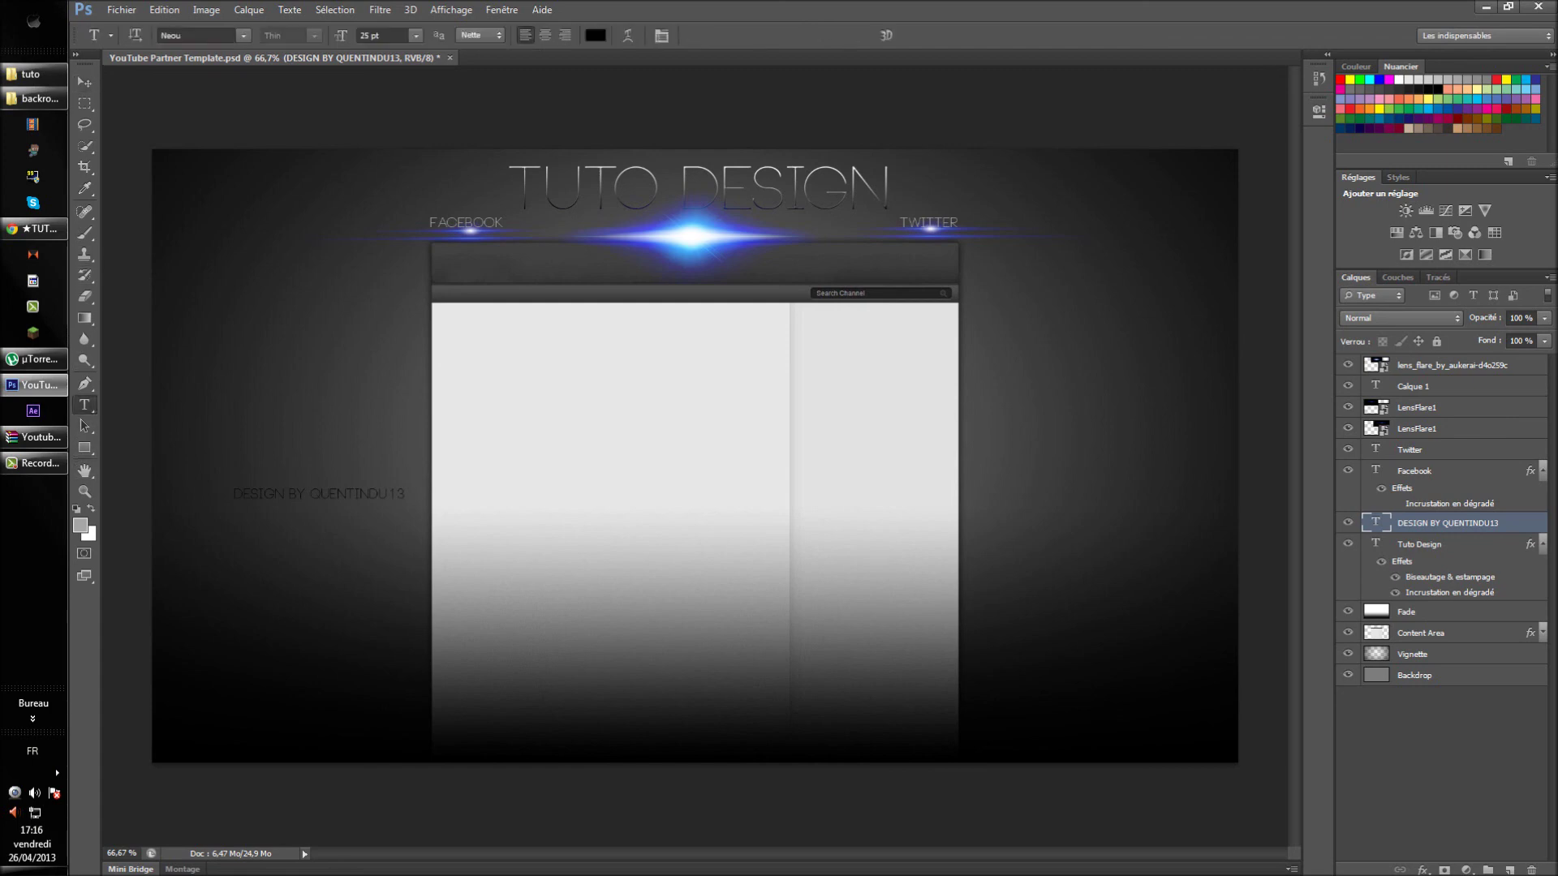
click(397, 493)
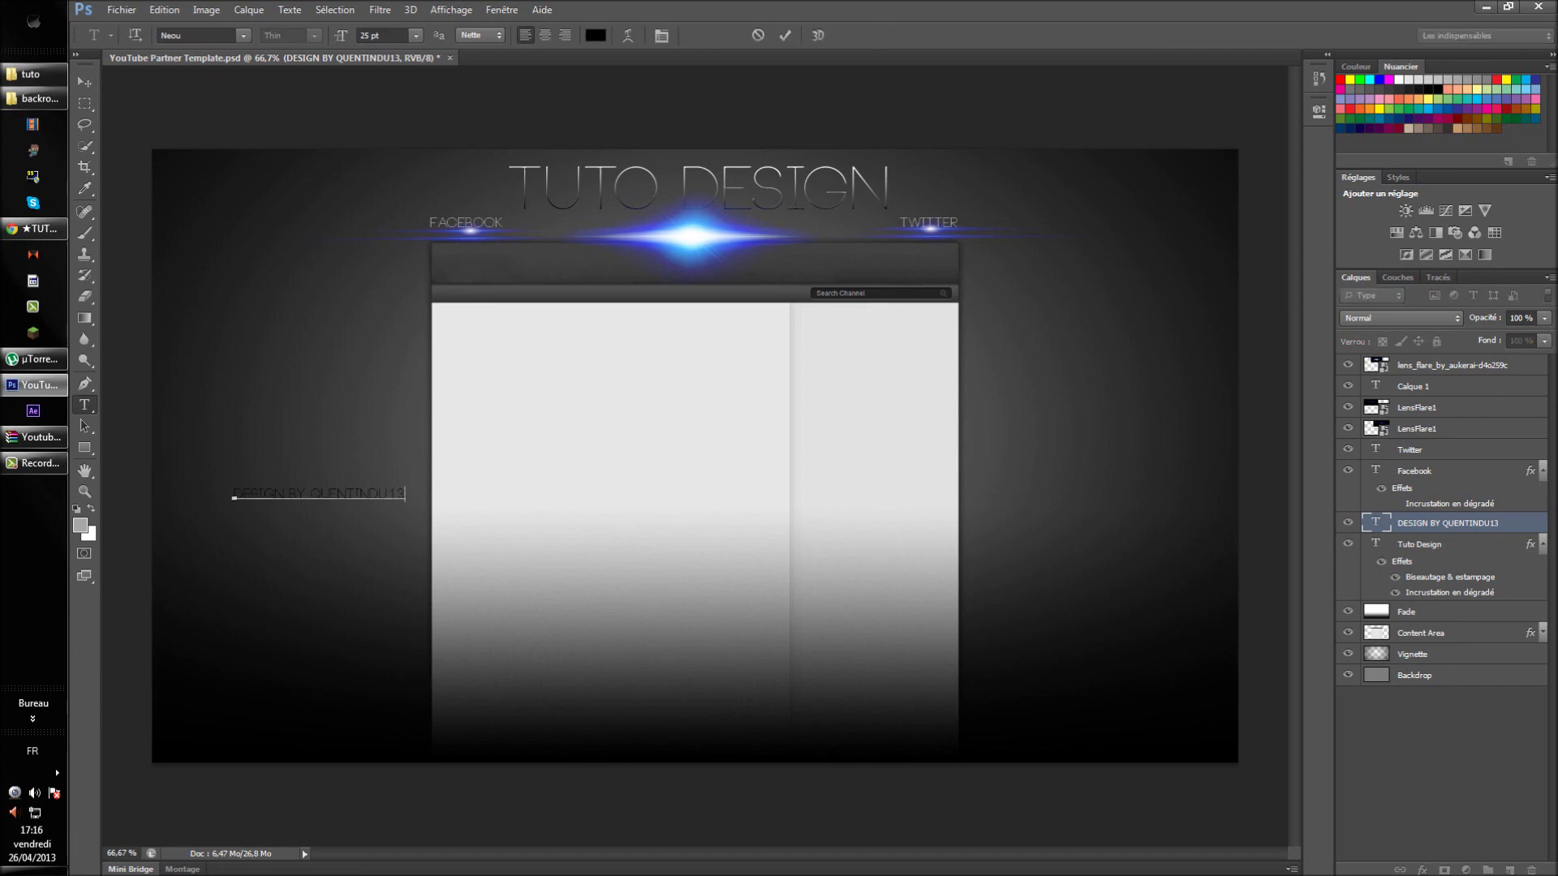
key(BackSpace)
key(BackSpace)
key(ctrl+a)
key(BackSpace)
Try replacement text reading "100 % de tuto !" in the Decibel font and reposition it beside the content area.
click(242, 36)
text(Dec)
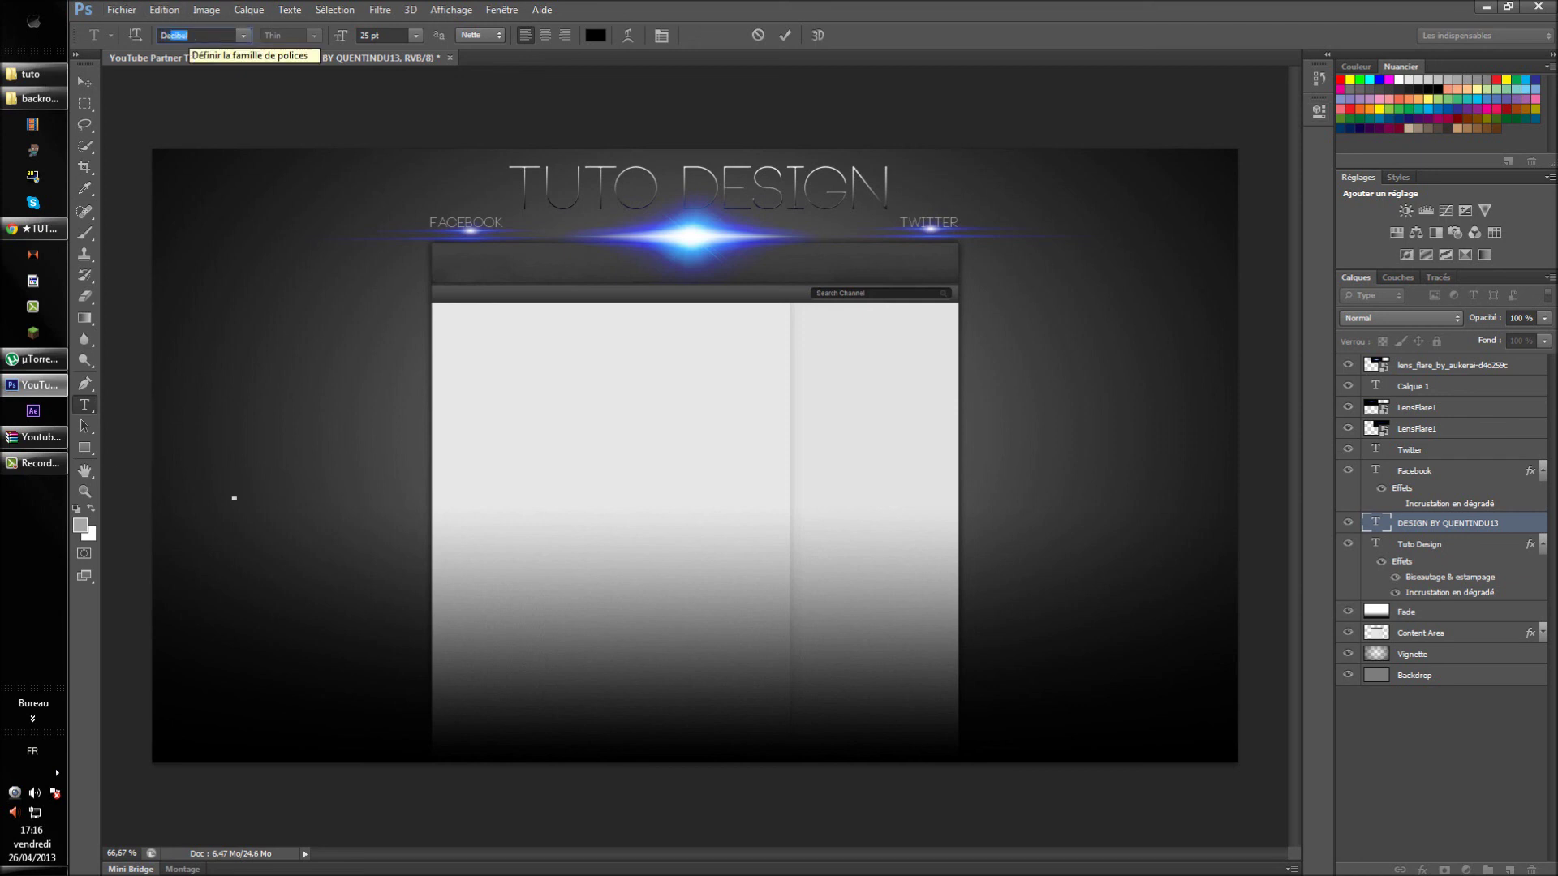
key(Return)
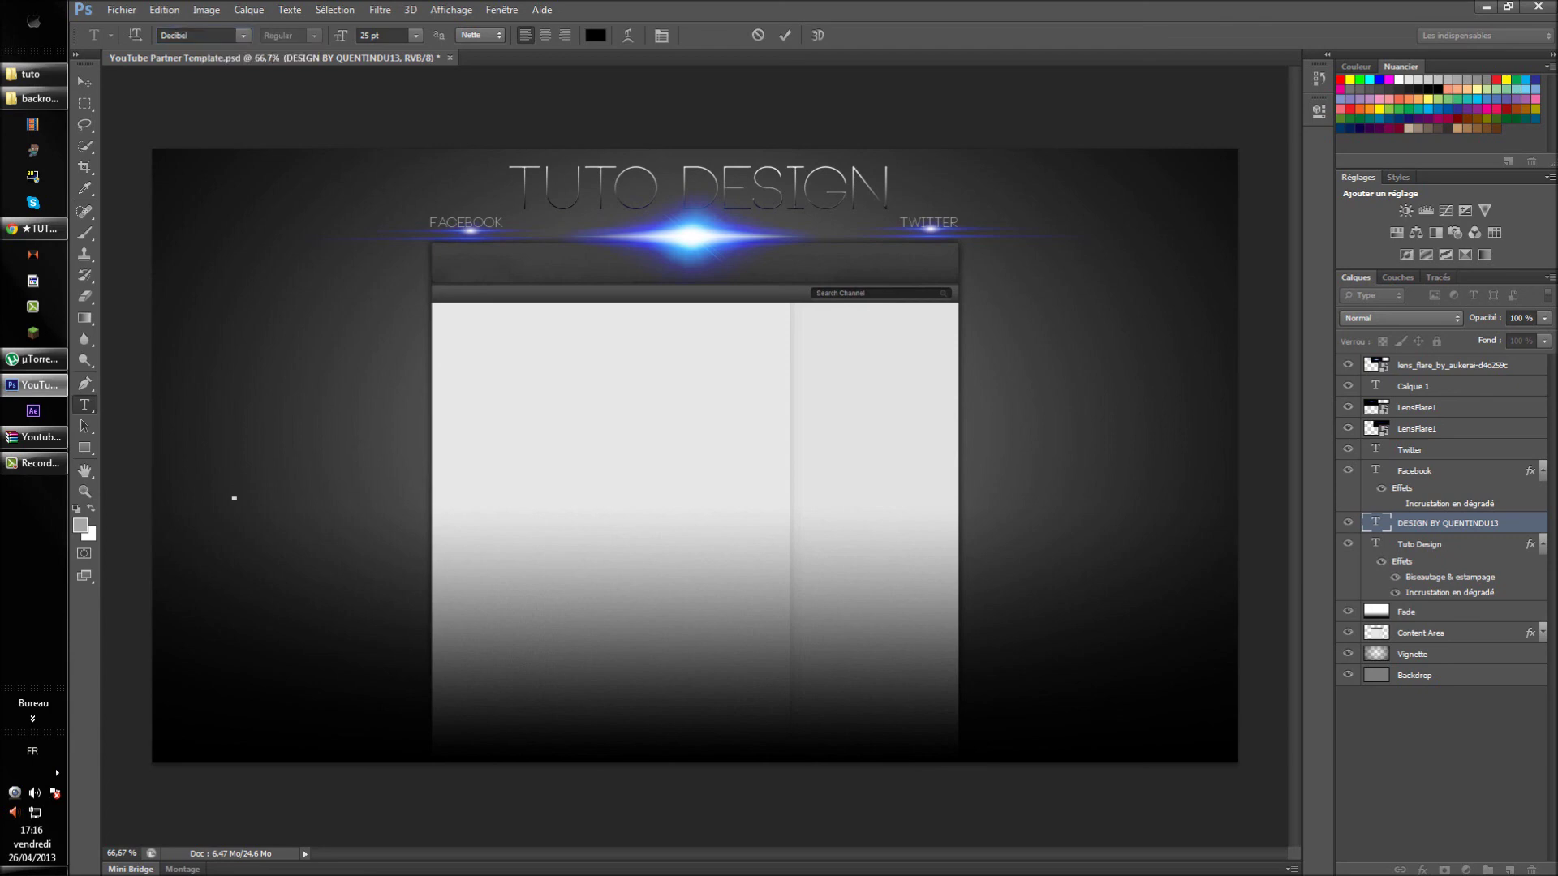
text(DE100 % de   tuto ! : =)
key(BackSpace)
key(BackSpace)
key(BackSpace)
text())
key(BackSpace)
key(BackSpace)
drag(284, 493, 355, 465)
drag(355, 464, 283, 425)
Delete all the replacement text beside the content area and commit the empty text layer.
key(ctrl+a)
key(BackSpace)
click(84, 82)
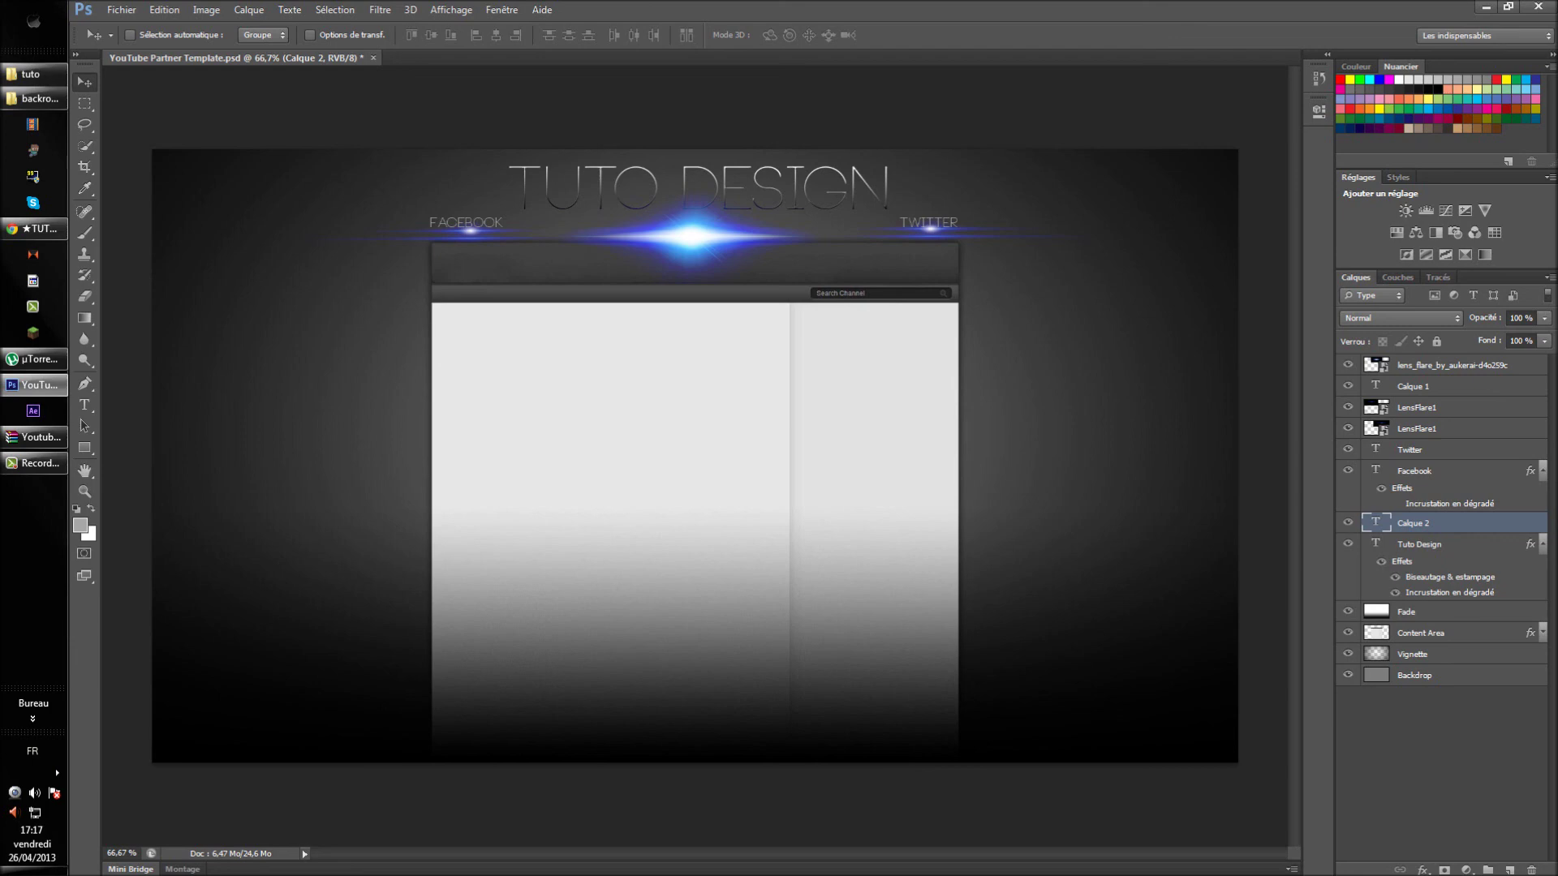
Minimise Photoshop and select the YouTube Partner Template file on the desktop.
click(1485, 6)
drag(1099, 711, 160, 192)
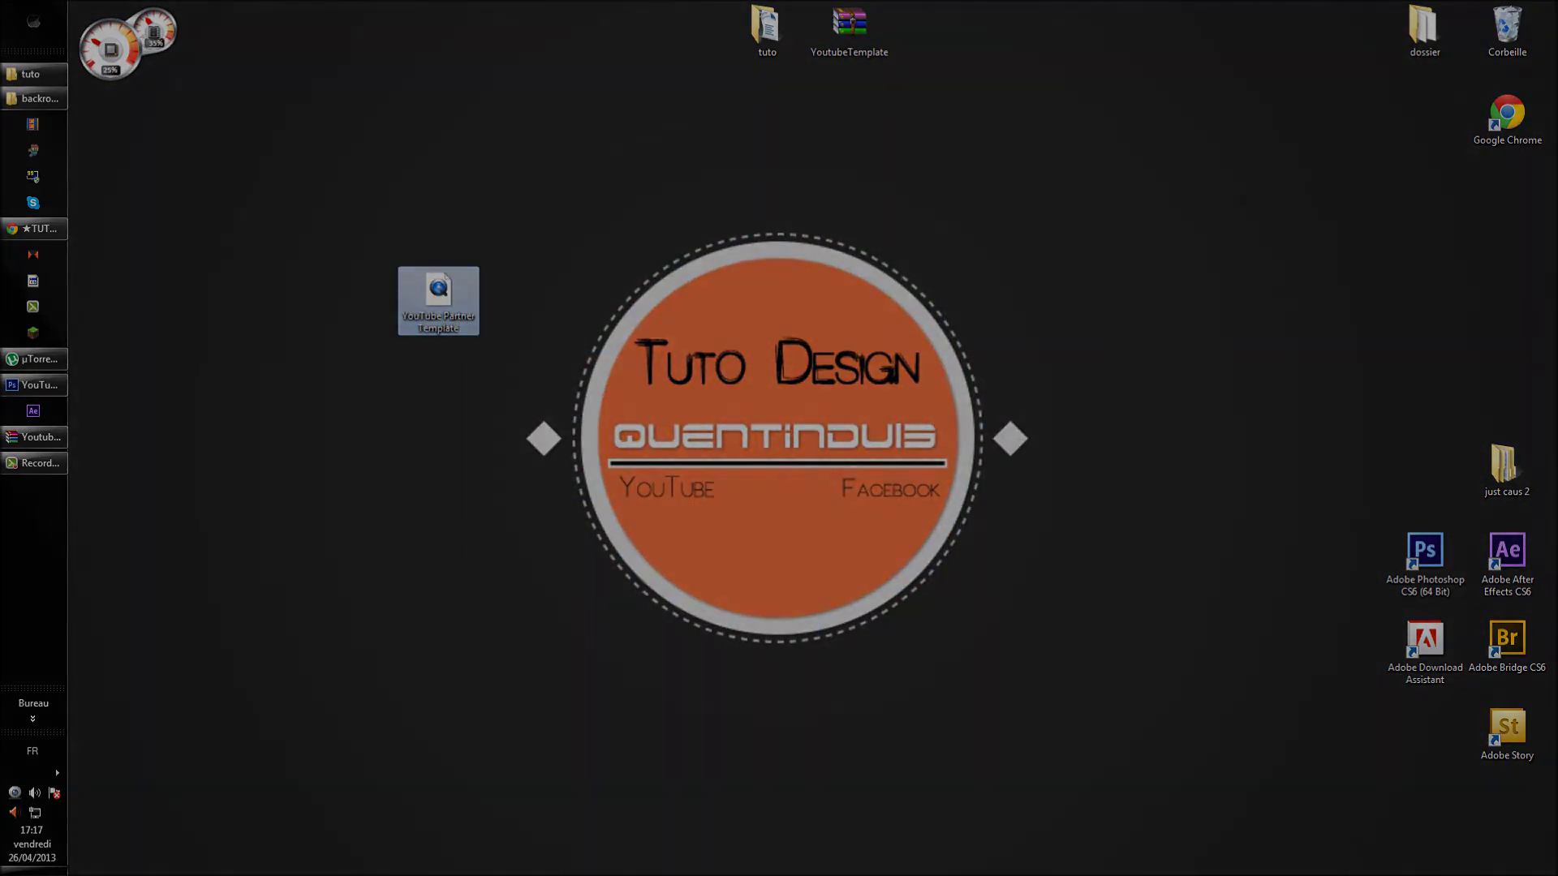